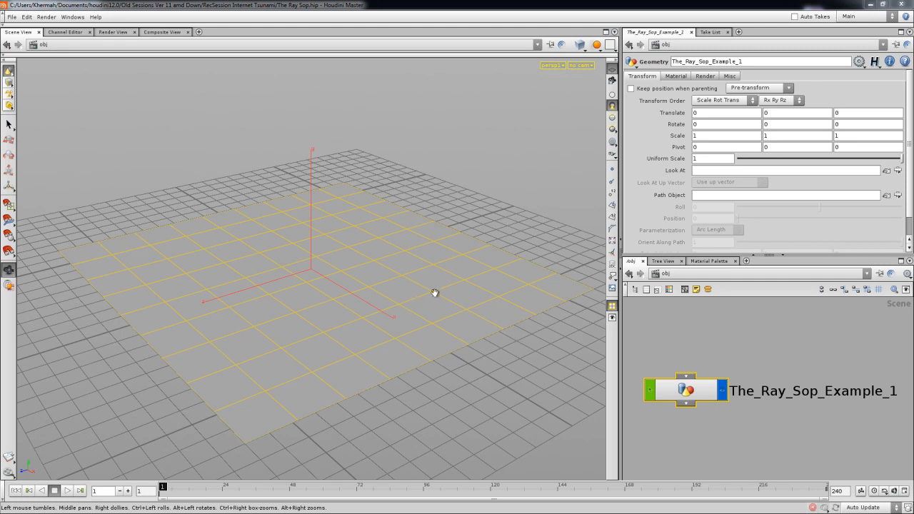
Step: Enter the The_Ray_Sop_Example_1 geometry object and rename its grid node grid_Lo
double_click(714, 391)
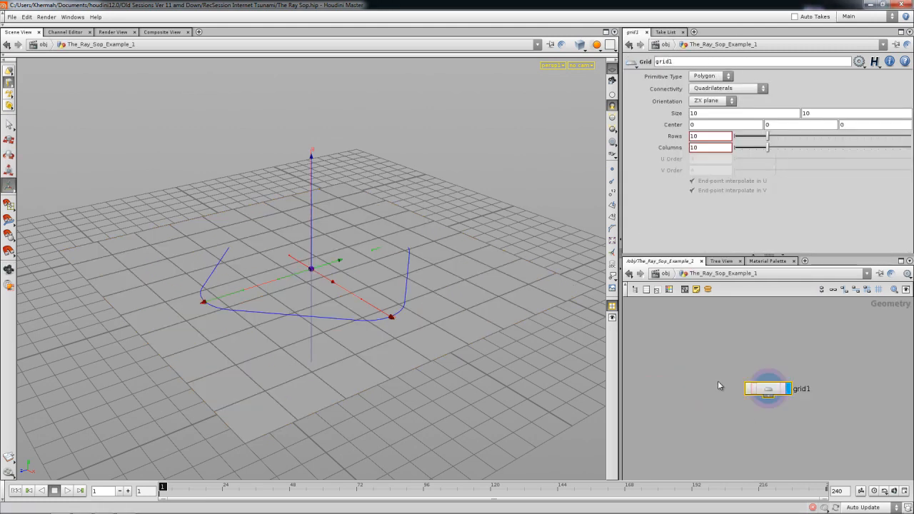
middle_click_drag(715, 375, 699, 362)
scroll(688, 370, "up", 2)
scroll(743, 378, "down", 2)
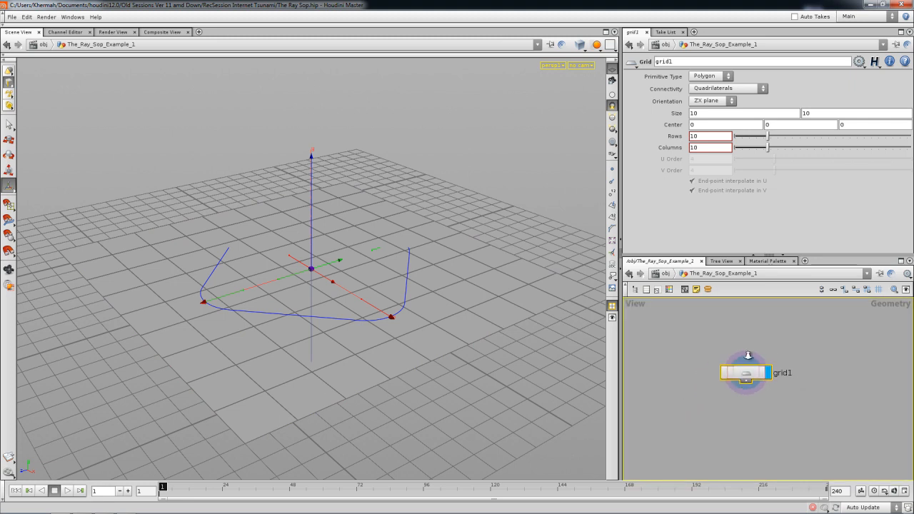
middle_click_drag(747, 380, 786, 379)
left_click(687, 62)
key("BackSpace")
type("_Lo")
key("Return")
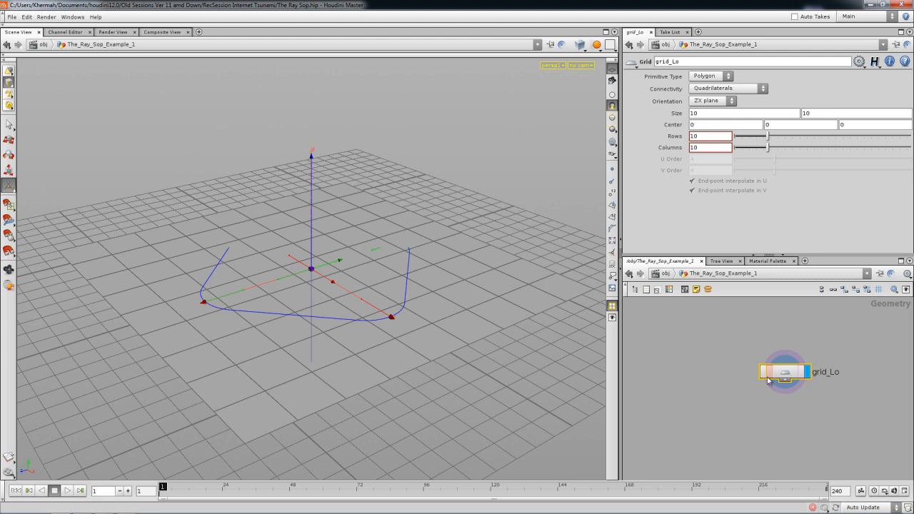
Step: Add a second Grid node to the network, placed apart from grid_Lo
left_click_drag(786, 380, 794, 375)
key("Tab")
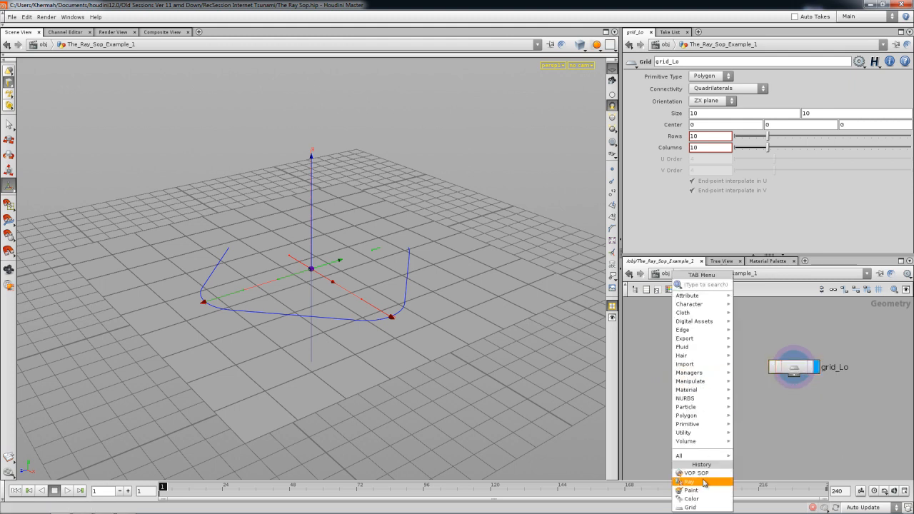
type("grid")
key("Return")
left_click(702, 343)
left_click_drag(702, 342, 654, 379)
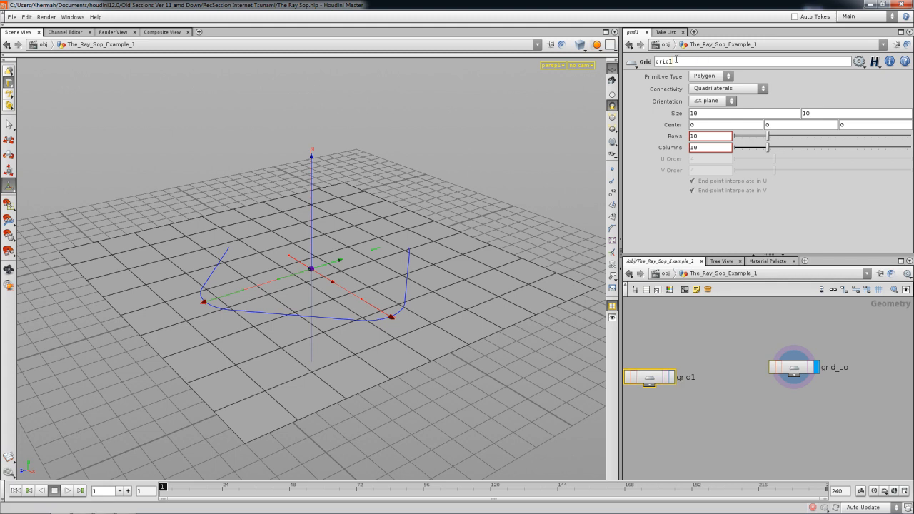
Step: Rename the new grid node grid_Hi and reposition it in the network
type("_hi")
key("Return")
type("H")
key("Return")
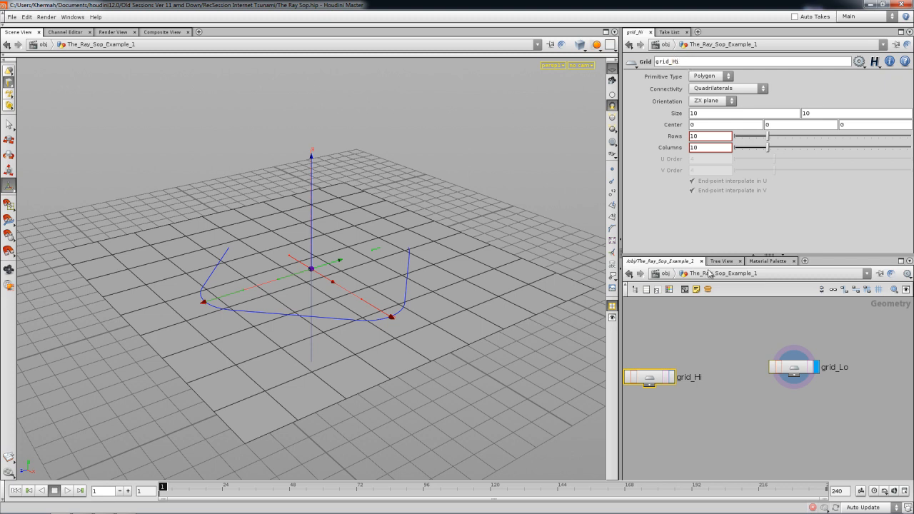
middle_click_drag(700, 377, 737, 361)
left_click_drag(689, 361, 679, 365)
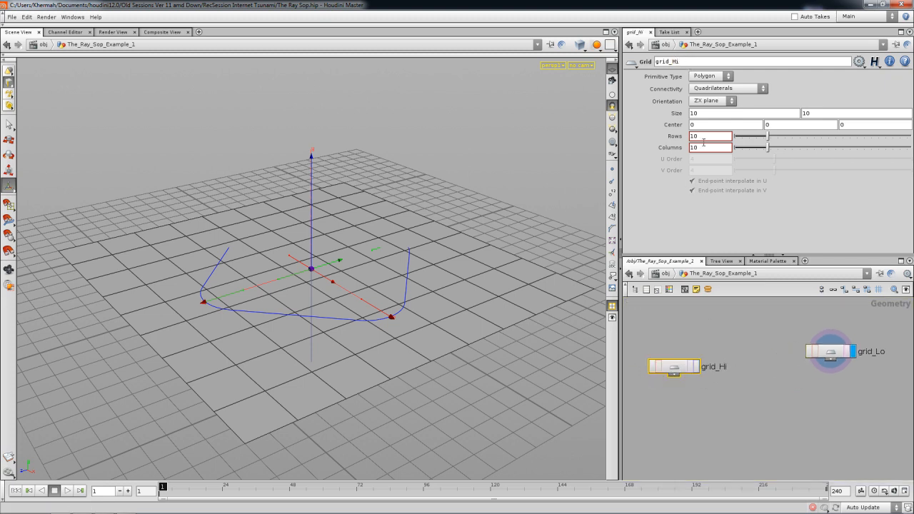
Step: Set the rows and columns of grid_Hi to 300 each
type("300")
key("Tab")
type("300")
key("Return")
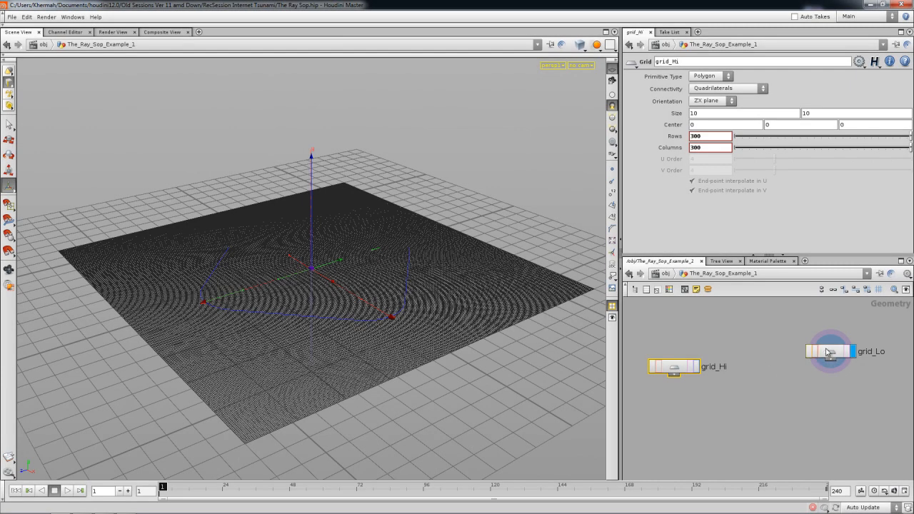
Step: Compare the grid density of grid_Lo and grid_Hi by inspecting each node in turn
left_click(829, 352)
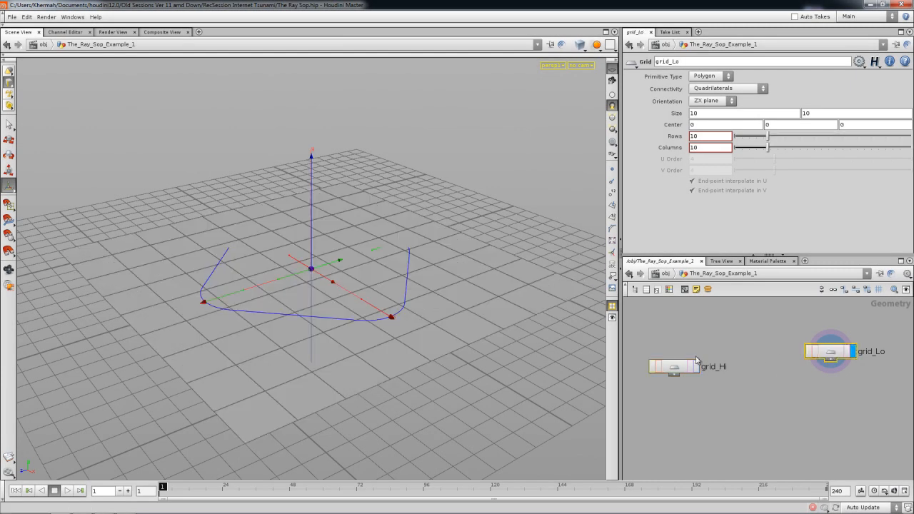
left_click(682, 370)
left_click(826, 351)
key("Tab")
type("mat")
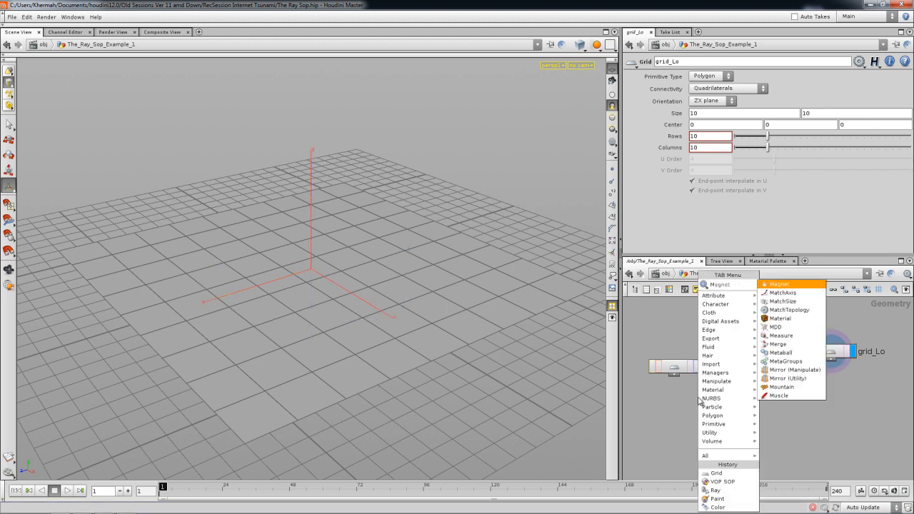
left_click(782, 293)
left_click(765, 341)
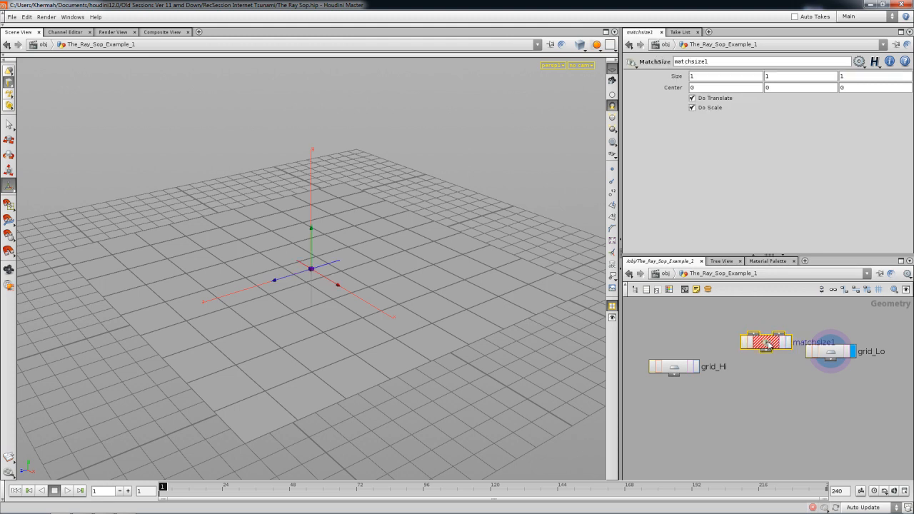
left_click_drag(765, 342, 750, 337)
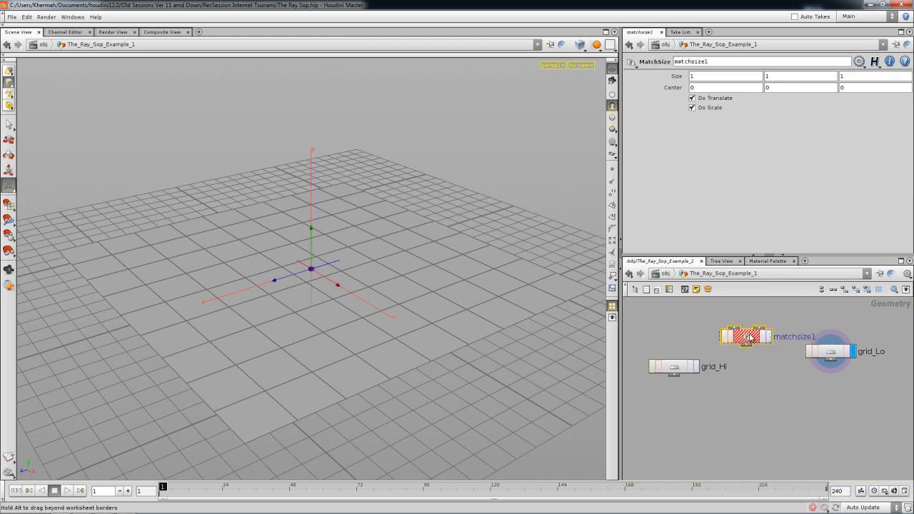
key("Delete")
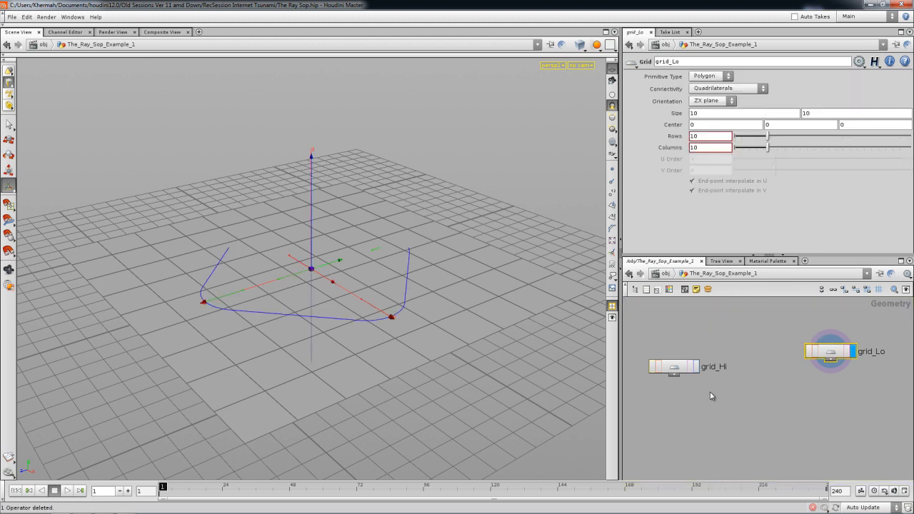
Step: Add a Color node below grid_Lo, wire grid_Lo into it and make it the displayed node
left_click(683, 368)
middle_click_drag(789, 367, 734, 364)
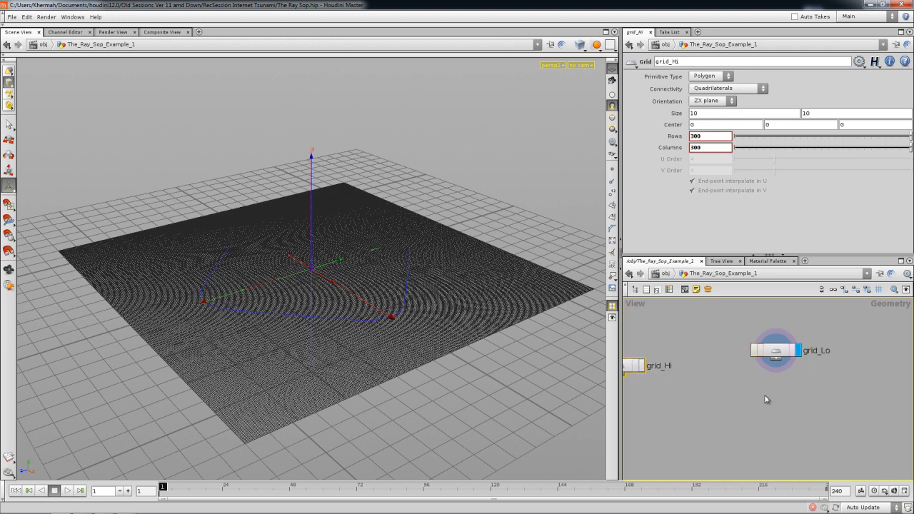
middle_click_drag(768, 397, 723, 395)
right_click_drag(723, 395, 738, 390)
middle_click_drag(738, 390, 726, 397)
key("Tab")
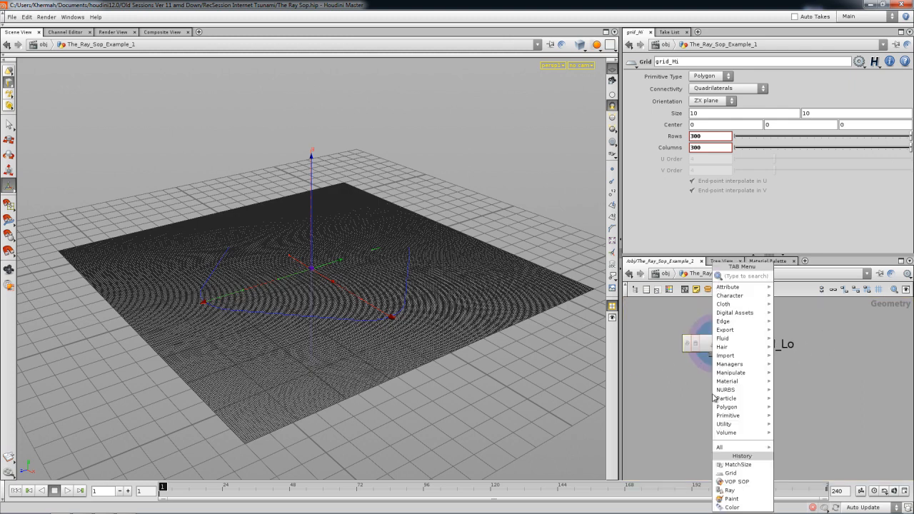
type("Color")
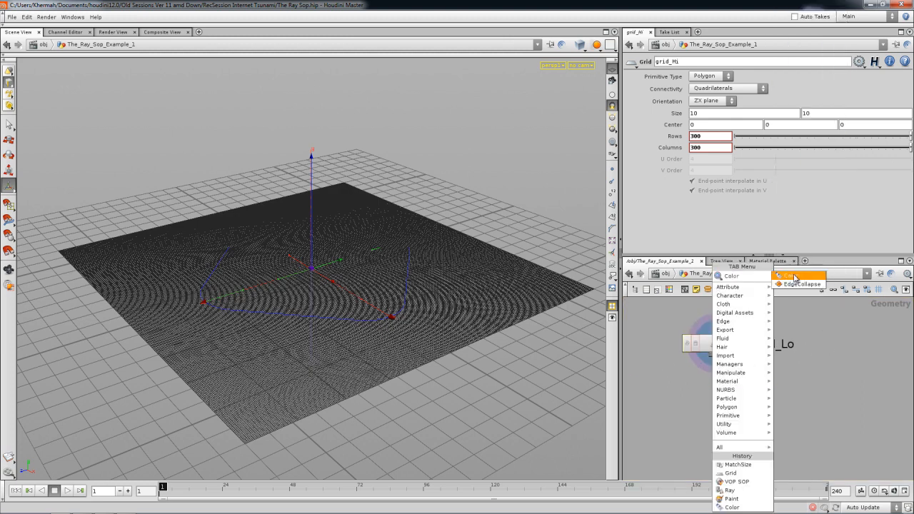
key("Return")
left_click(714, 397)
left_click_drag(717, 356, 719, 387)
left_click(746, 398)
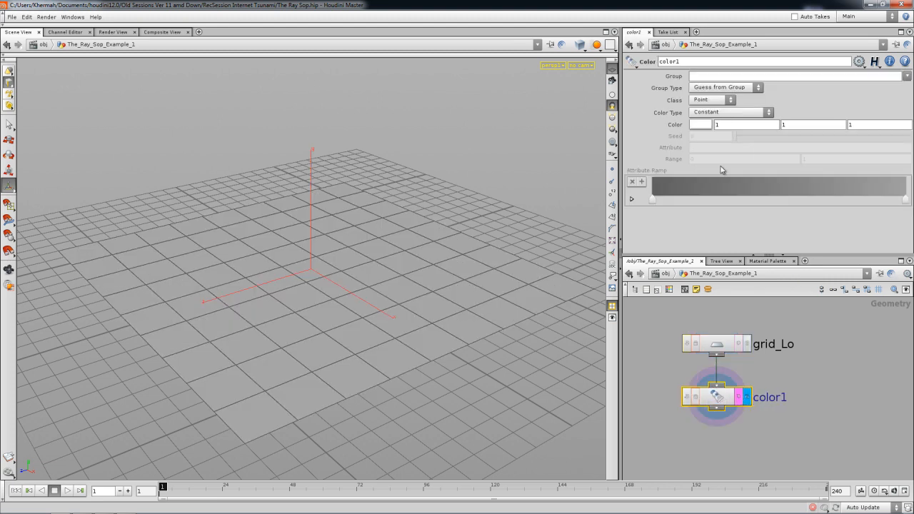
Step: Set the Color node's constant color to black with values 0, 0, 0
type("0")
key("Tab")
type("0")
key("Return")
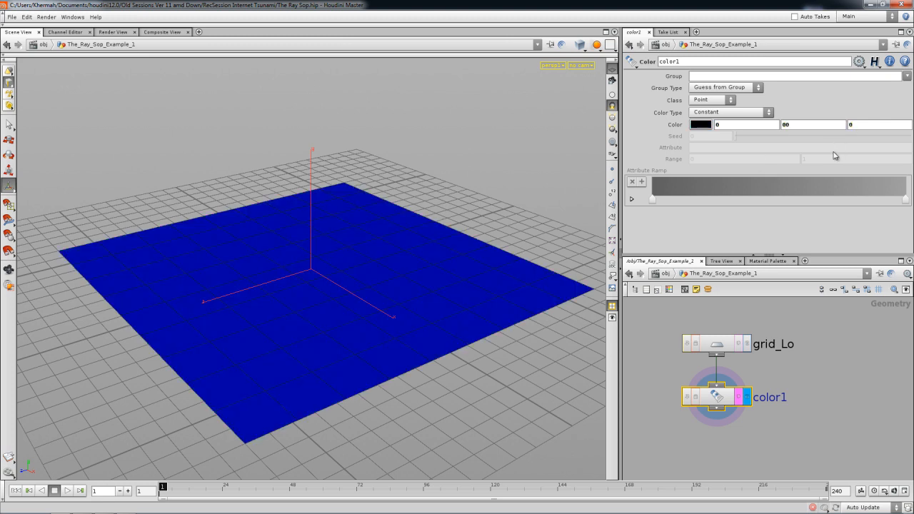
key("Return")
left_click(798, 128)
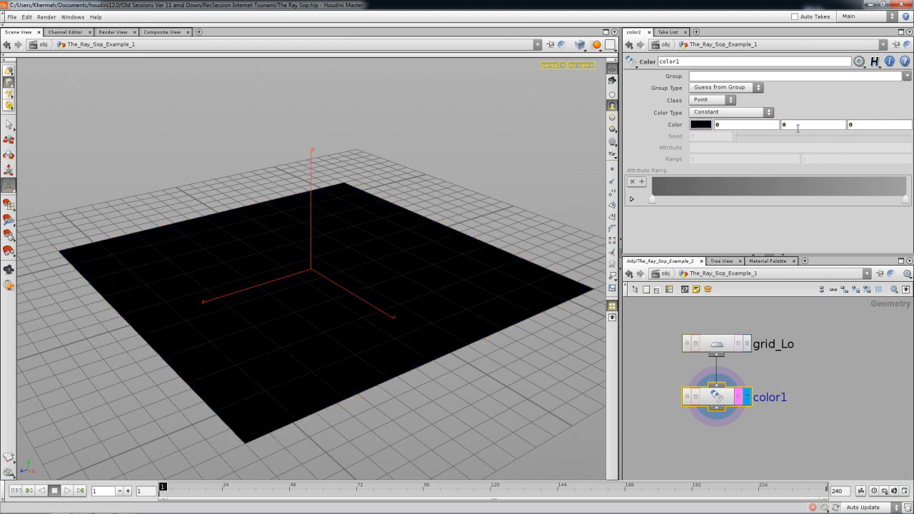
Step: Add a Paint node below color1, fed by color1, and make it the displayed node
key("Tab")
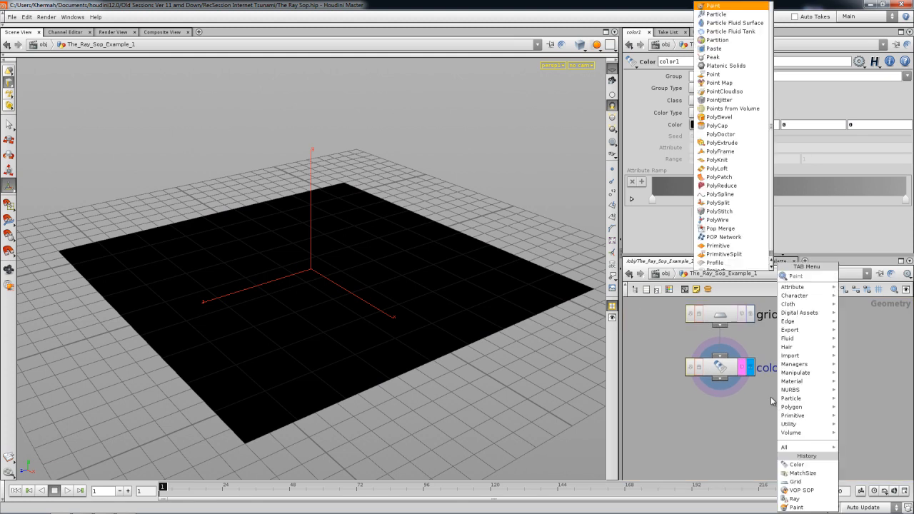
type("pai")
left_click(861, 277)
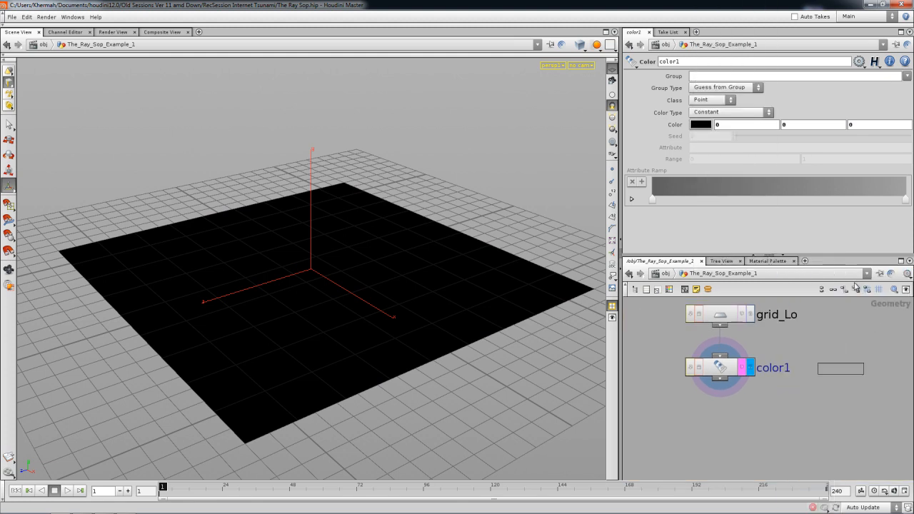
left_click(720, 441)
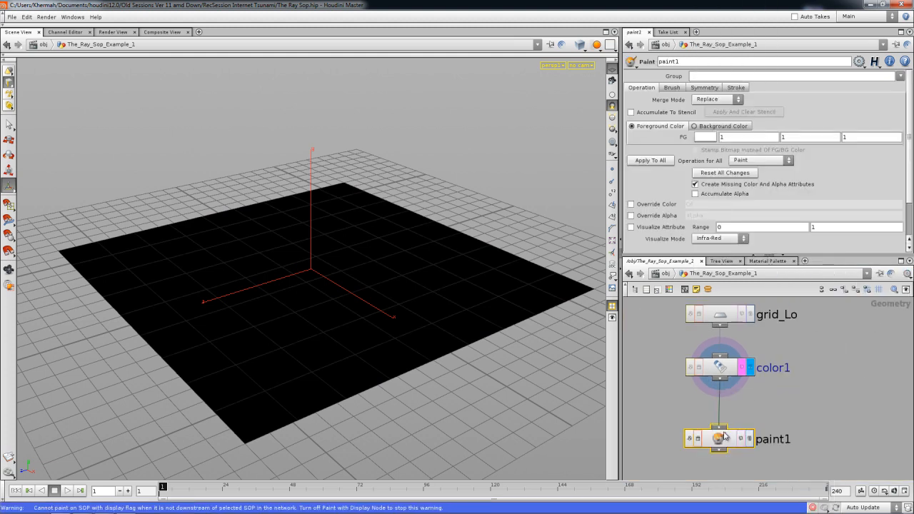
left_click(750, 419)
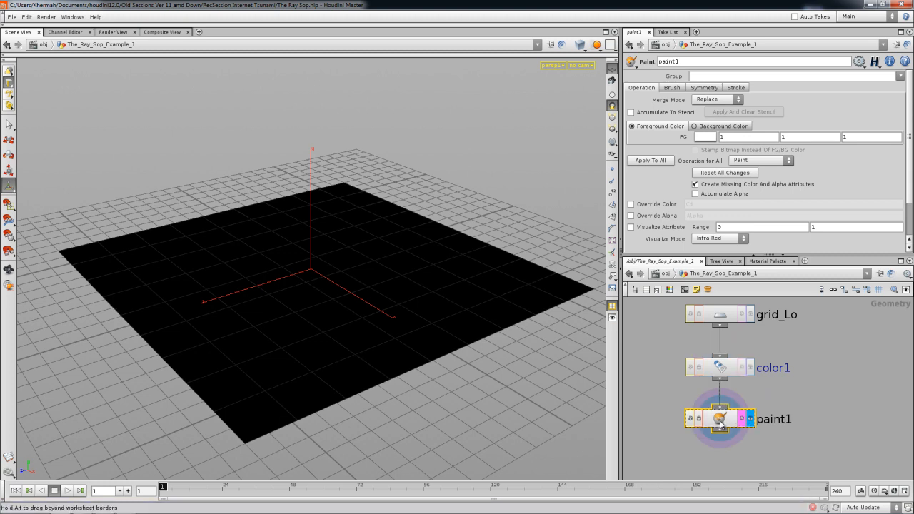
key("Escape")
Step: Set the Paint node's foreground color to red with values 1, 0.0166667, 0
left_click_drag(516, 347, 423, 307)
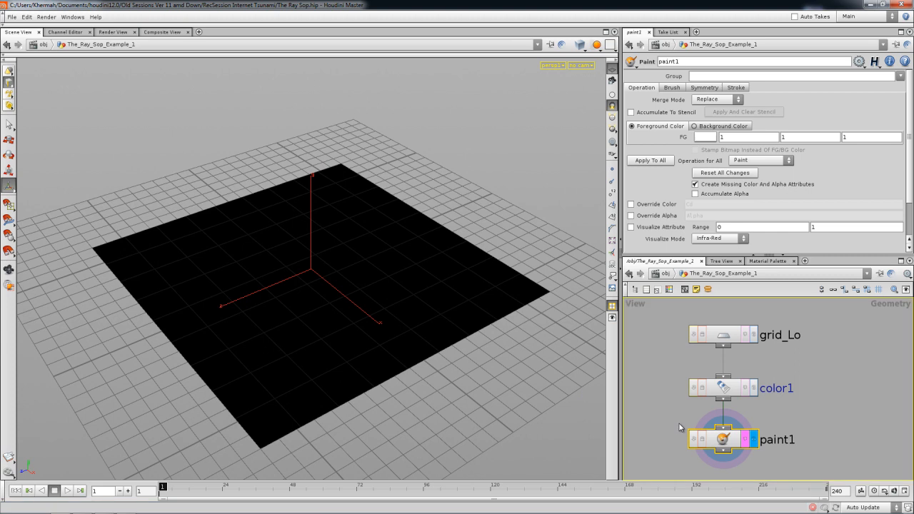
middle_click_drag(667, 399, 664, 369)
left_click(704, 140)
left_click_drag(689, 109, 804, 87)
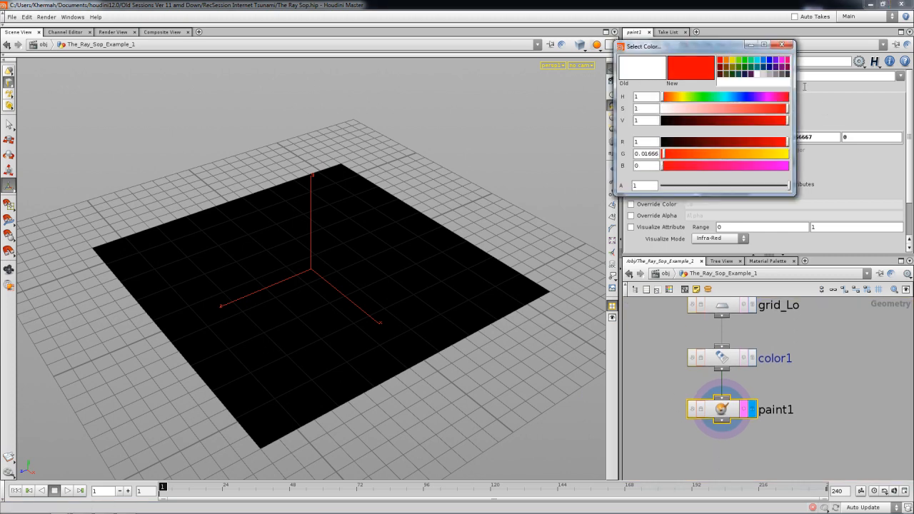
left_click(782, 45)
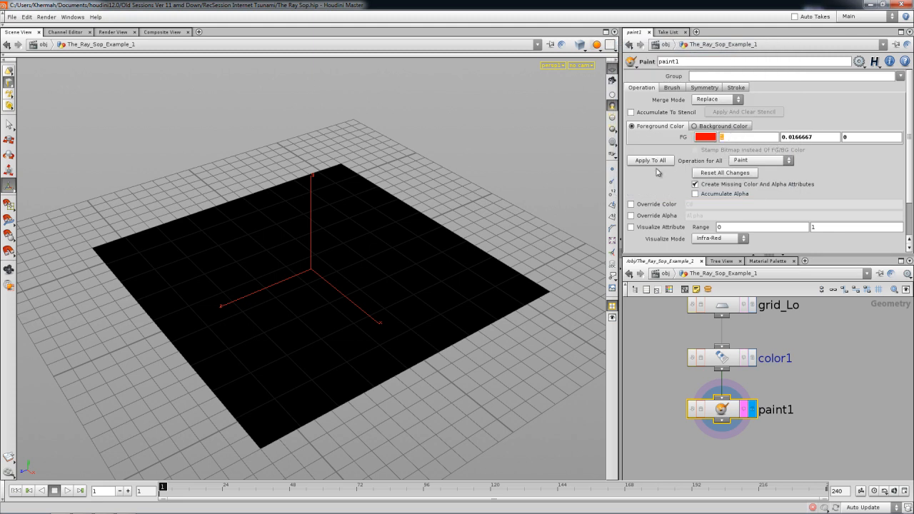
Step: Enlarge the Paint node's brush radius to about 0.55
left_click(672, 87)
double_click(711, 137)
left_click(669, 379)
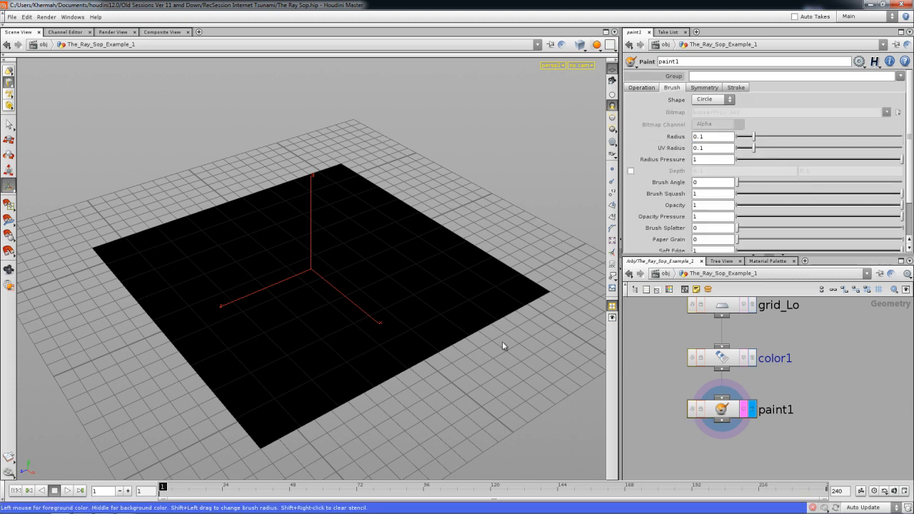
mouse_move(374, 228)
left_mouse_down("alt")
mouse_move(410, 276)
mouse_move(358, 300)
left_mouse_up("alt")
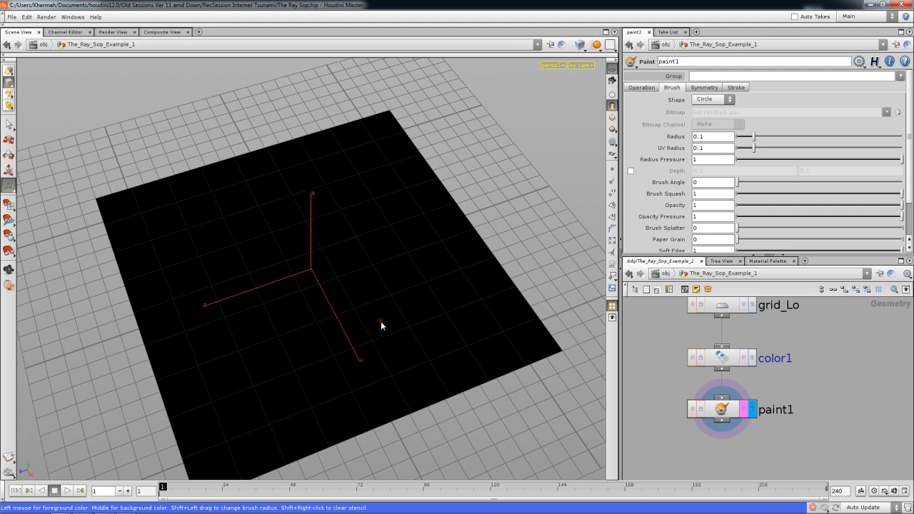
mouse_move(396, 362)
left_mouse_down("shift")
mouse_move(522, 367)
mouse_move(467, 365)
left_mouse_up("shift")
right_click_drag(386, 363, 381, 351, "alt")
middle_click_drag(380, 351, 392, 315, "alt")
left_click_drag(392, 315, 388, 321, "alt")
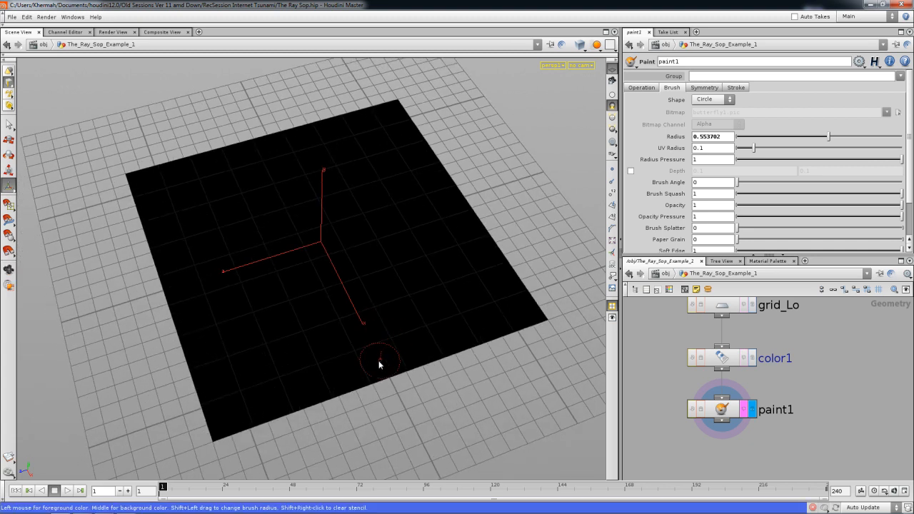
Step: Paint a red test stroke on the black grid near its front edge
left_click_drag(387, 364, 361, 301)
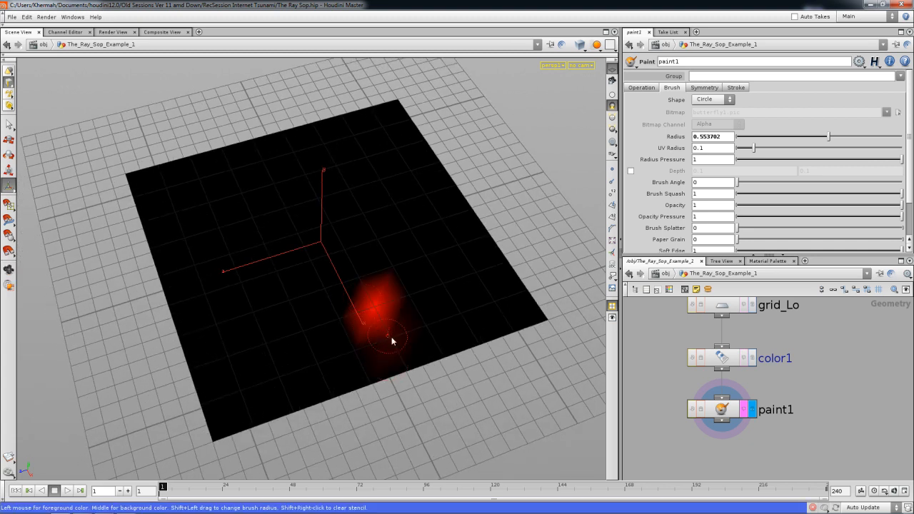
left_click_drag(383, 339, 378, 328)
Step: Set the rows and columns of grid_Lo to 50 each
middle_click_drag(715, 323, 714, 384, "alt")
left_click(721, 368)
type("50")
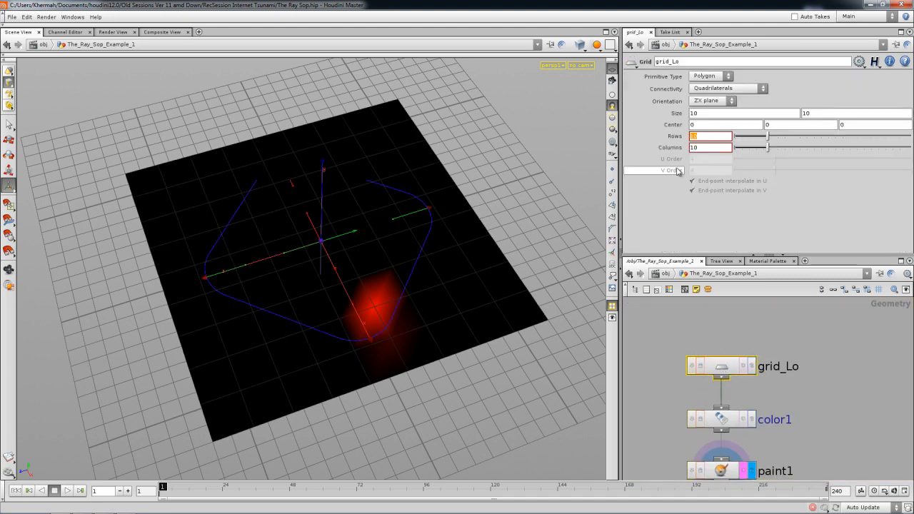
key("Tab")
type("50")
key("Return")
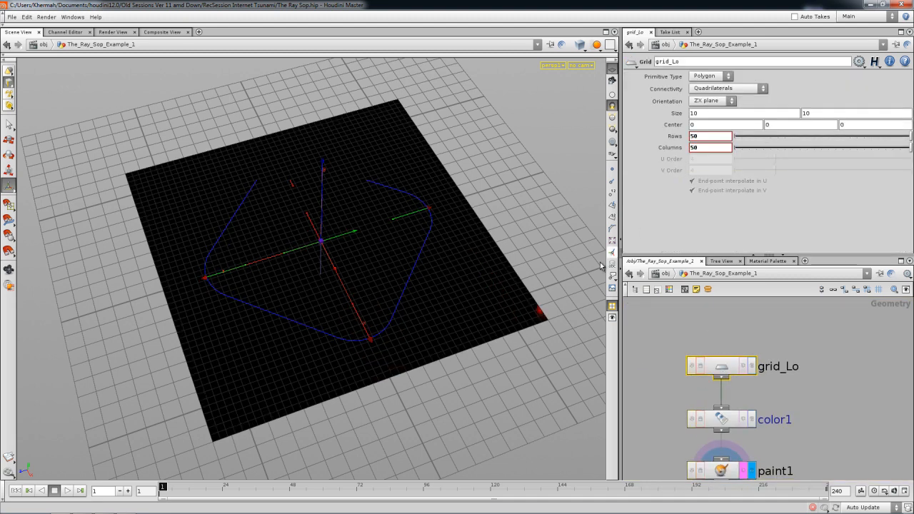
Step: Reset all painted changes on the paint1 node
left_click(725, 469)
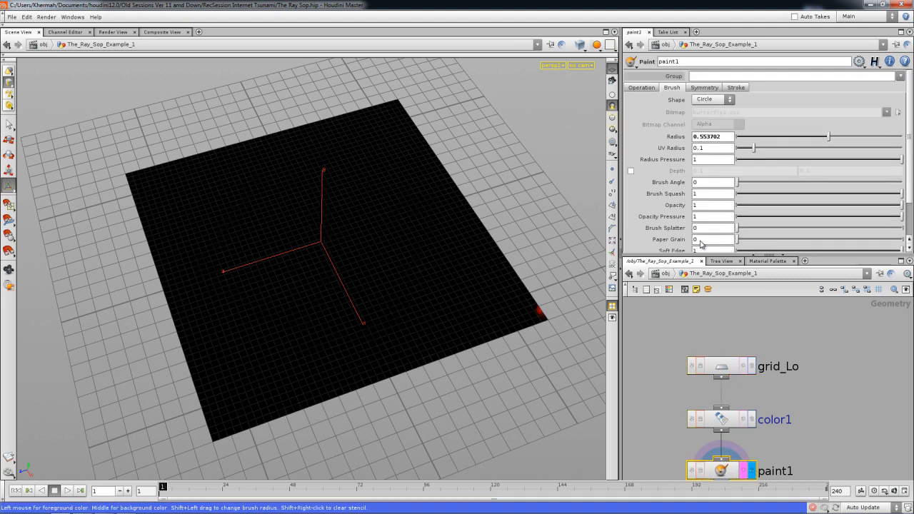
left_click(701, 88)
left_click(672, 87)
left_click(642, 87)
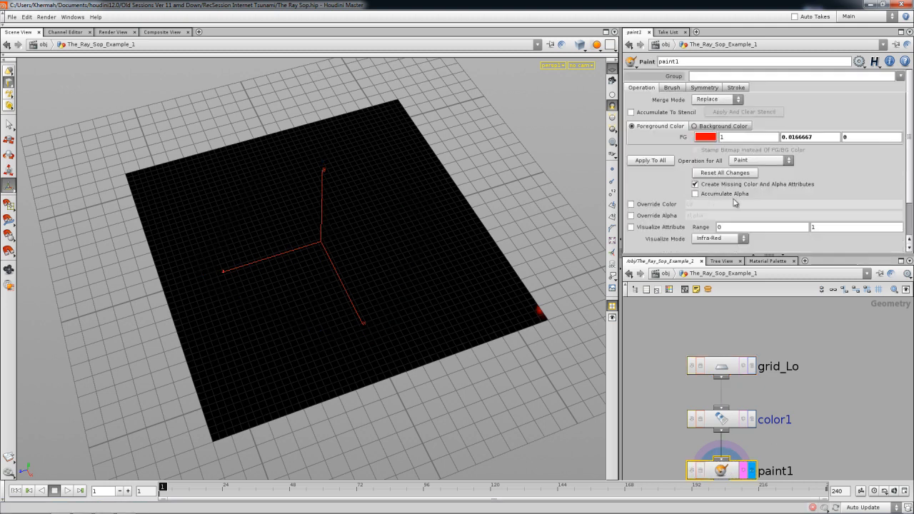
left_click(726, 174)
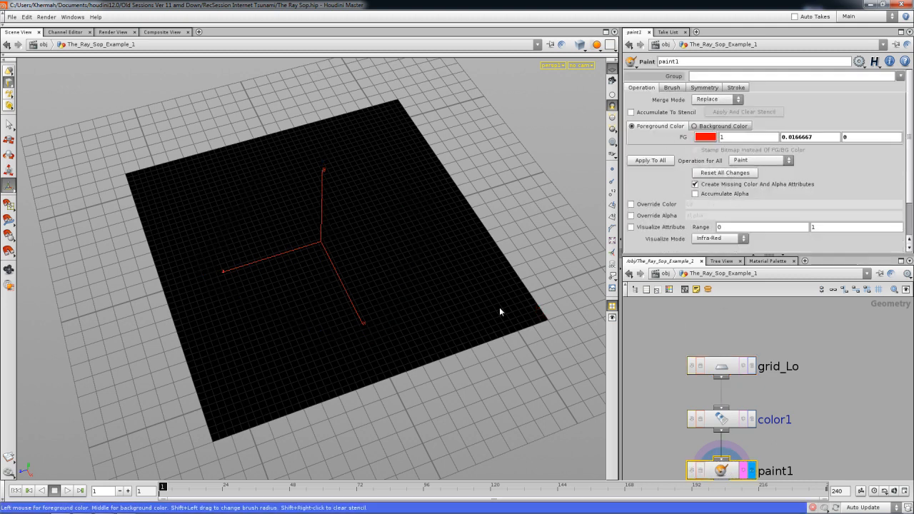
Step: Paint a thick red Y-shaped band on the black grid, with branches reaching the front, left and rear-right edges
middle_click_drag(707, 459, 703, 405)
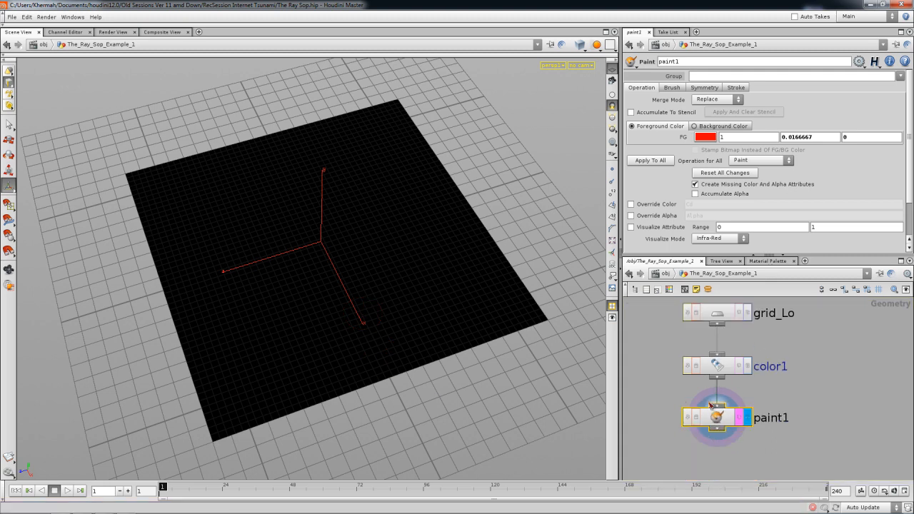
mouse_move(390, 365)
left_mouse_down()
mouse_move(365, 321)
mouse_move(267, 263)
mouse_move(143, 249)
left_mouse_up()
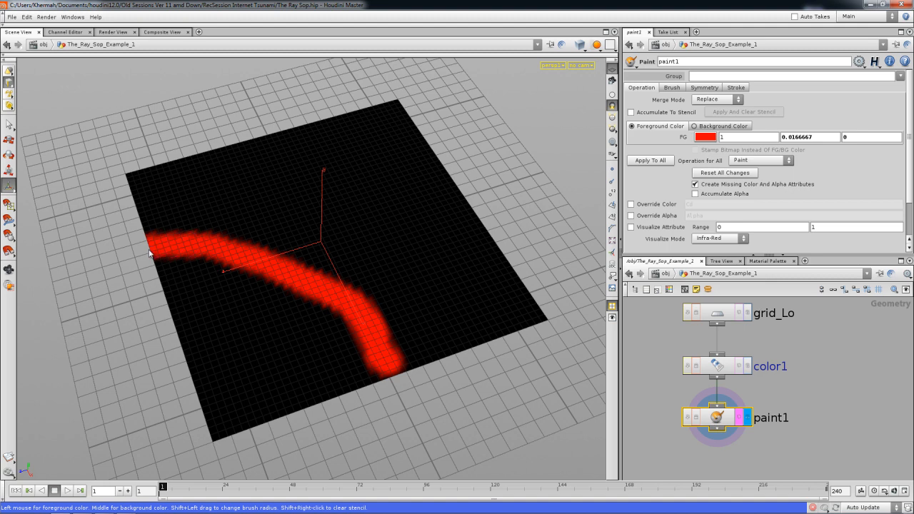
mouse_move(361, 307)
left_mouse_down()
mouse_move(364, 230)
mouse_move(421, 138)
left_mouse_up()
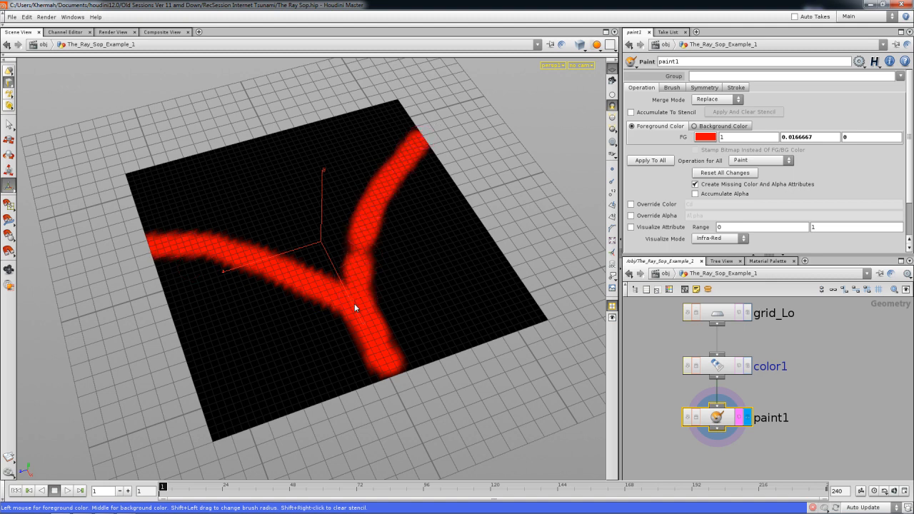
mouse_move(361, 306)
left_mouse_down()
mouse_move(400, 380)
mouse_move(390, 364)
left_mouse_up()
mouse_move(343, 299)
left_mouse_down()
mouse_move(174, 245)
mouse_move(211, 240)
left_mouse_up()
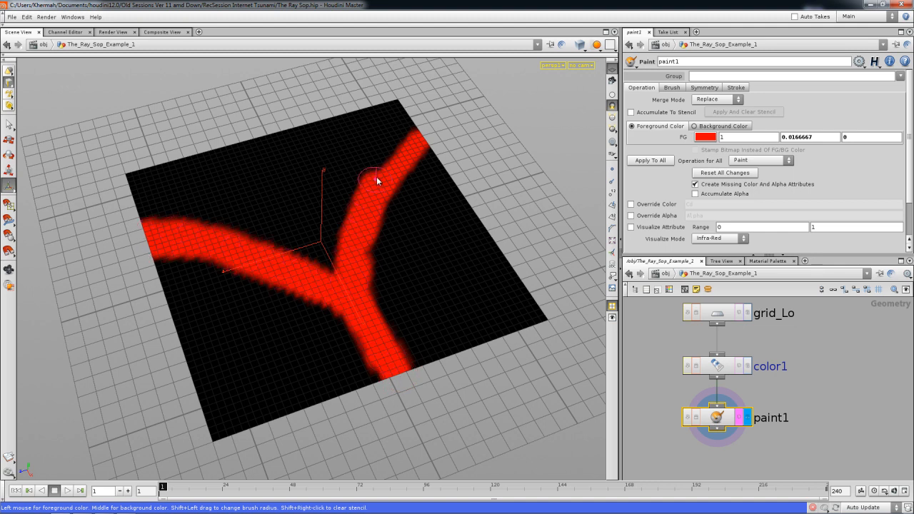
Step: Lower the Paint brush opacity to about 0.3 and widen the right edge of the Y's rear-right branch
left_click(668, 88)
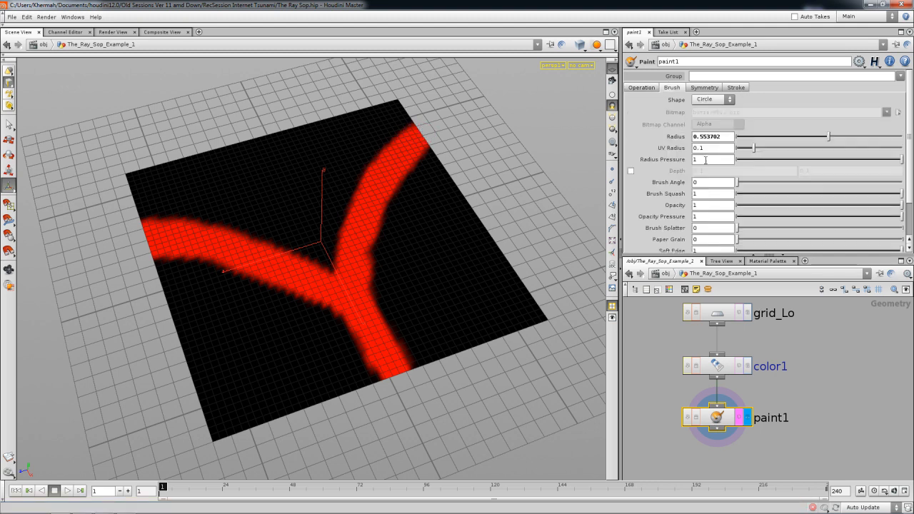
left_click_drag(758, 207, 786, 207)
mouse_move(439, 160)
left_mouse_down()
mouse_move(409, 179)
mouse_move(382, 236)
left_mouse_up()
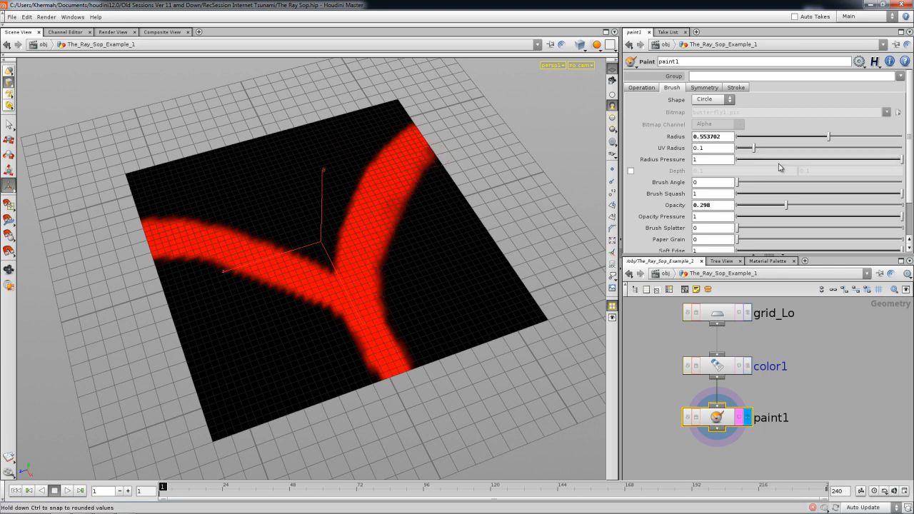
Step: Lower the Paint brush opacity to 0.15 and softly widen the edges of the Y's left branch and stem
left_click_drag(786, 205, 761, 205)
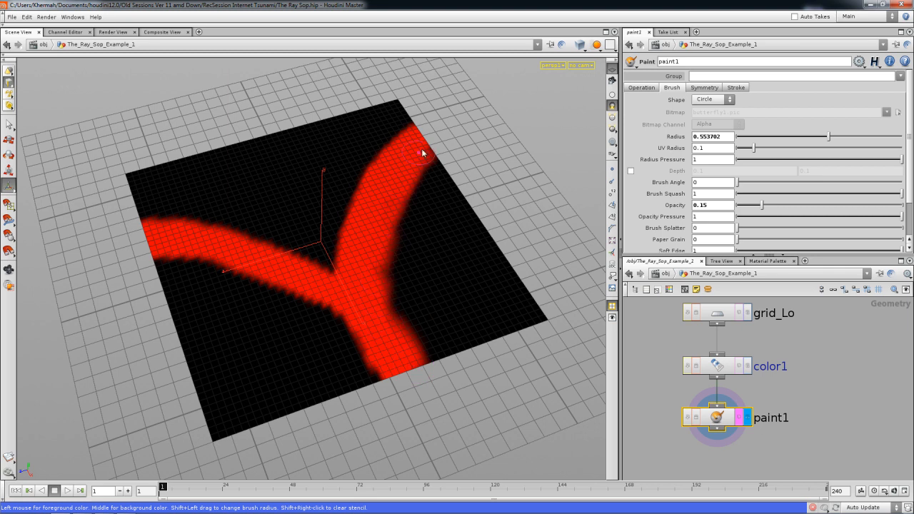
left_click_drag(337, 318, 253, 274)
mouse_move(172, 252)
left_mouse_down()
mouse_move(287, 297)
mouse_move(349, 340)
mouse_move(388, 398)
left_mouse_up()
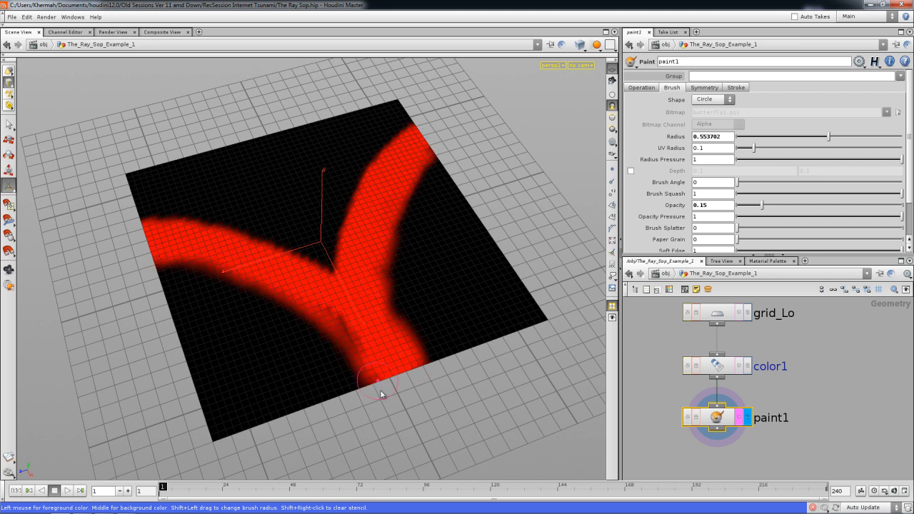
mouse_move(333, 270)
left_mouse_down()
mouse_move(239, 221)
mouse_move(205, 251)
left_mouse_up()
Step: Dab small faint red spots on the black area between the left and rear-right branches
left_click(269, 150)
left_click(205, 175)
left_click(348, 134)
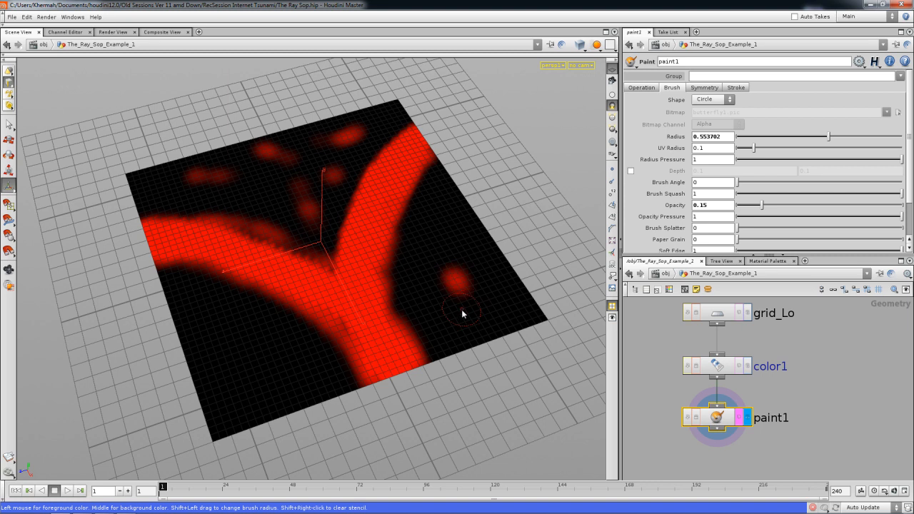
Step: Add a Ray node to the network below grid_Hi and paint1
scroll(689, 368, "down", 4)
middle_click_drag(688, 368, 724, 368)
left_click_drag(679, 331, 678, 362)
scroll(702, 389, "up", 2)
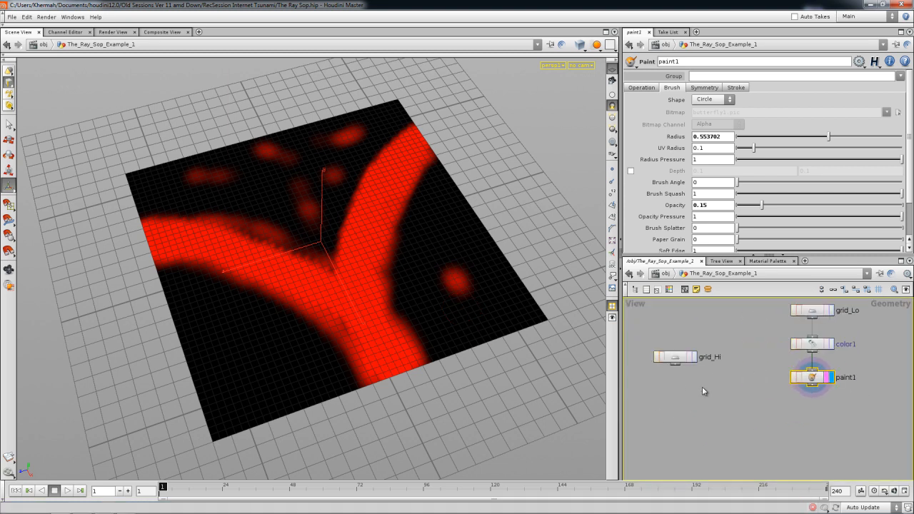
key("Tab")
mouse_move(714, 286)
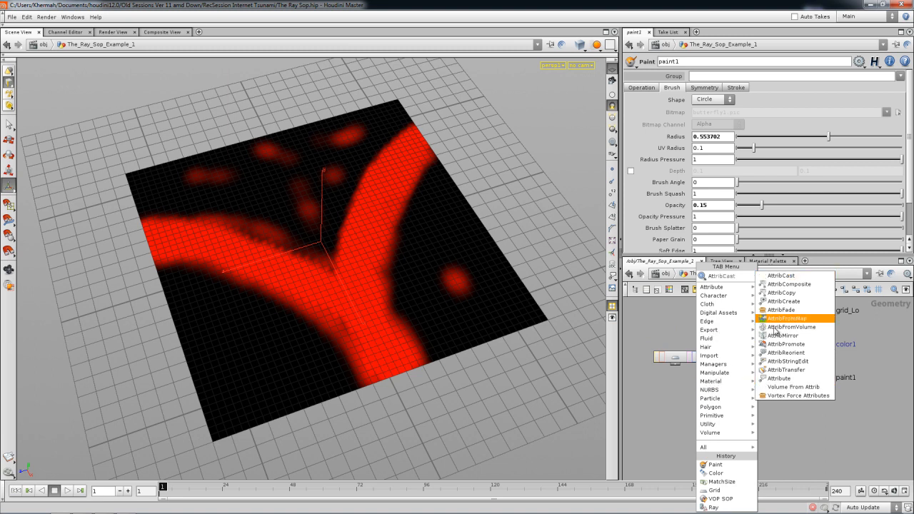
key("Escape")
key("Tab")
type("ray")
left_click(746, 278)
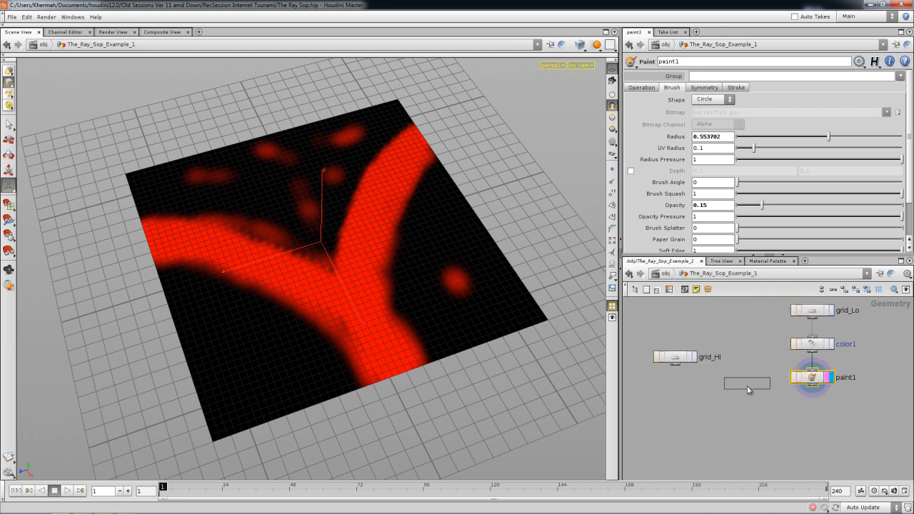
left_click(746, 425)
scroll(759, 398, "up", 3)
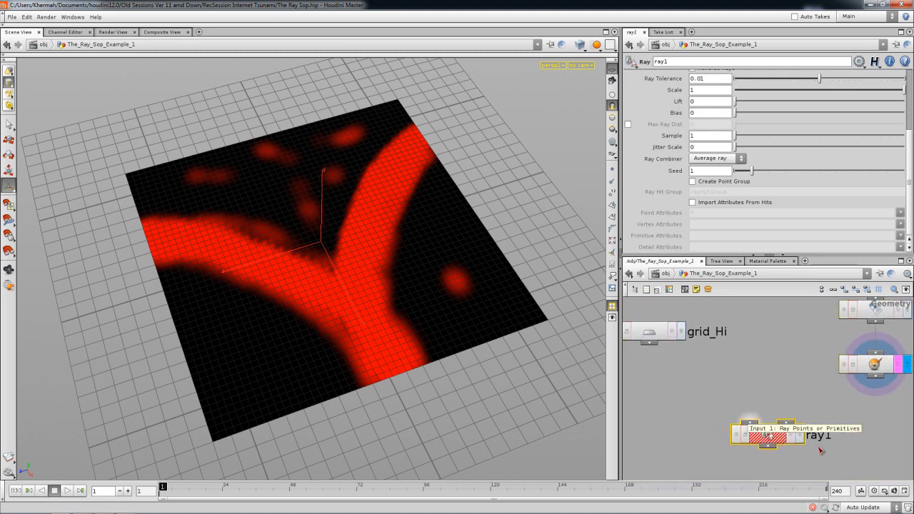
Step: Connect grid_Hi to the Ray node's first input and paint1 to its second, and make the Ray node the displayed and rendered one
left_click_drag(749, 421, 649, 343)
mouse_move(785, 397)
left_mouse_down()
mouse_move(750, 397)
mouse_move(854, 379)
mouse_move(842, 374)
left_mouse_up()
left_click(763, 433)
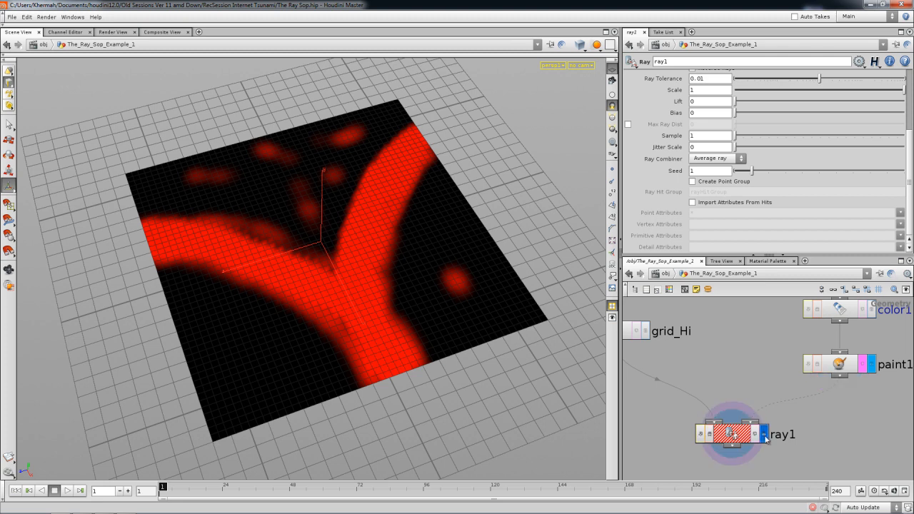
left_click(755, 435)
left_click(733, 435)
Step: Turn off Transform Points on the Ray node and import only the color (Cd) point attribute from hits
left_click_drag(512, 381, 426, 265)
left_click_drag(909, 158, 909, 72)
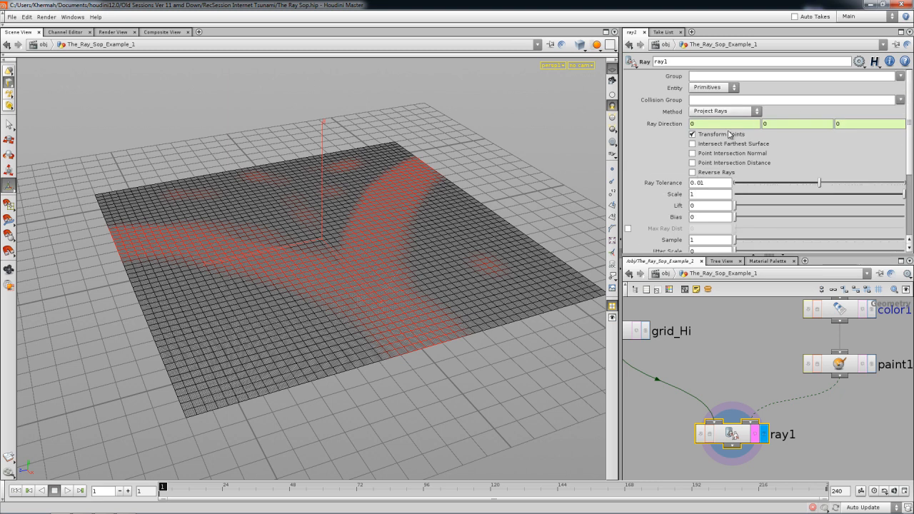
left_click(691, 134)
scroll(910, 157, "down", 5)
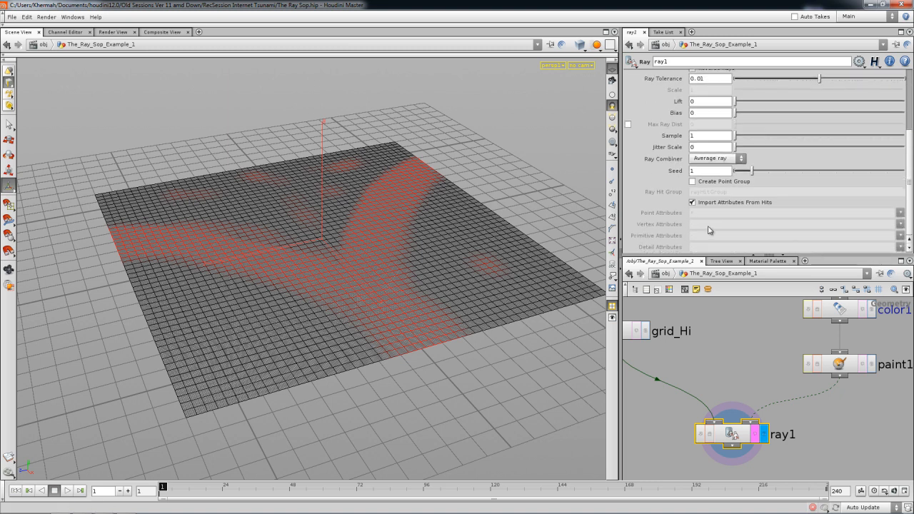
left_click(901, 213)
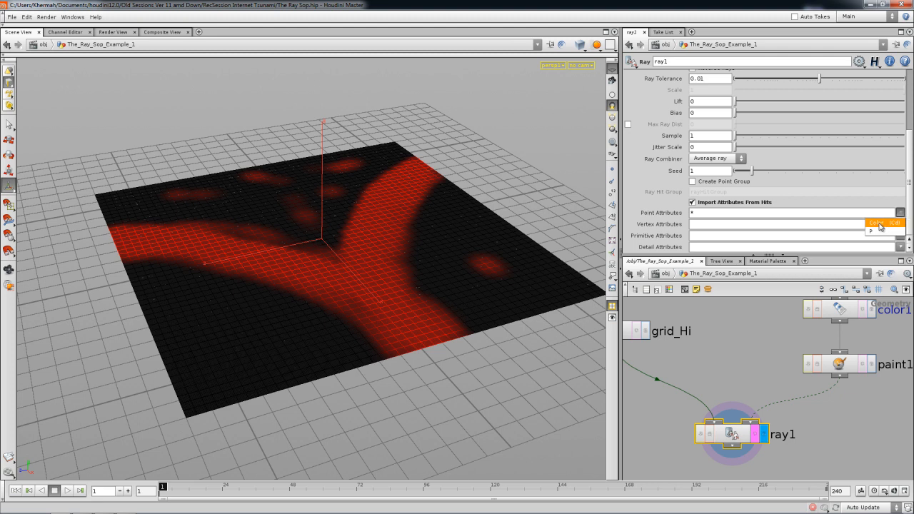
left_click(820, 223)
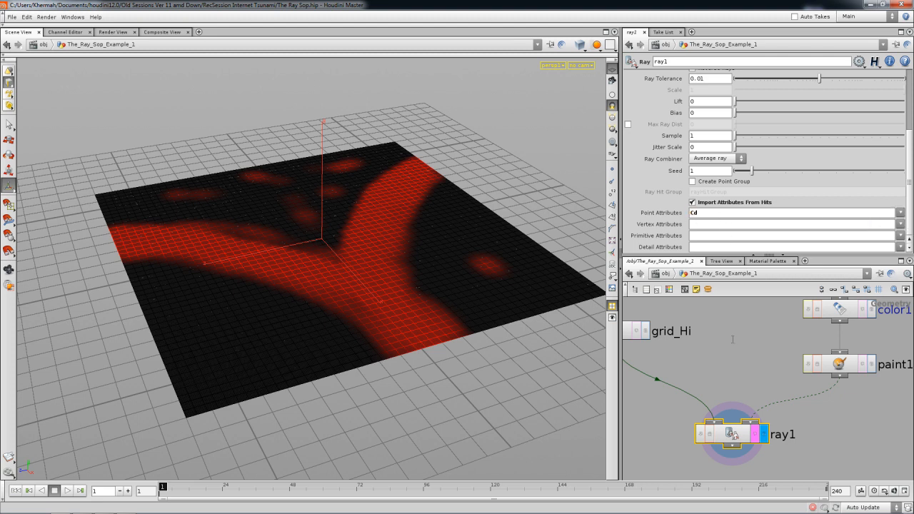
Step: Examine the painted color transferred onto the high-resolution grid and the Ray node's connections
left_click(660, 306)
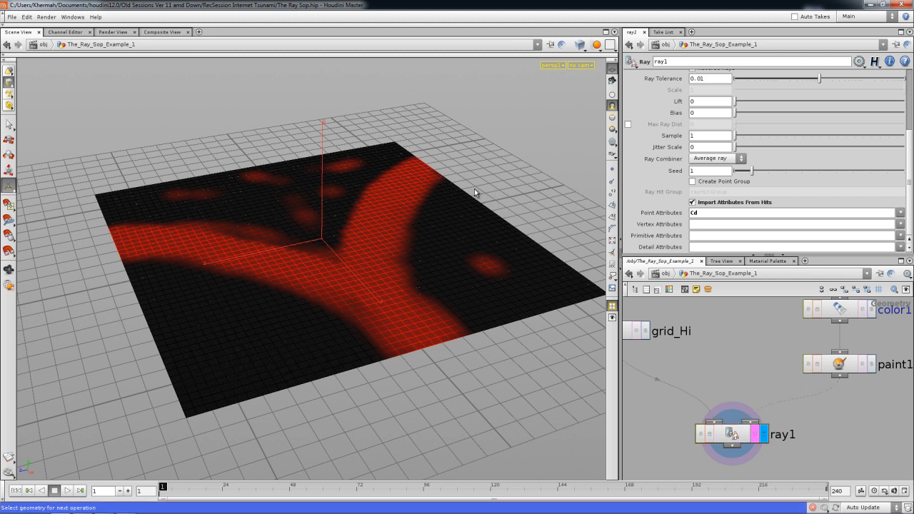
key("space")
left_click_drag(491, 169, 437, 179)
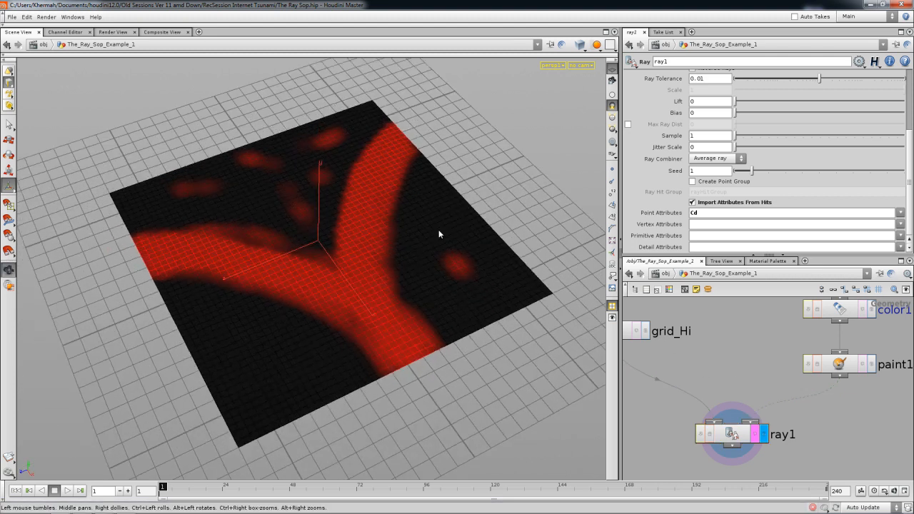
key("space")
mouse_move(388, 255)
right_mouse_down()
mouse_move(422, 259)
mouse_move(58, 253)
mouse_move(140, 302)
mouse_move(268, 310)
mouse_move(371, 333)
mouse_move(497, 338)
right_mouse_up()
middle_click_drag(673, 429, 676, 371)
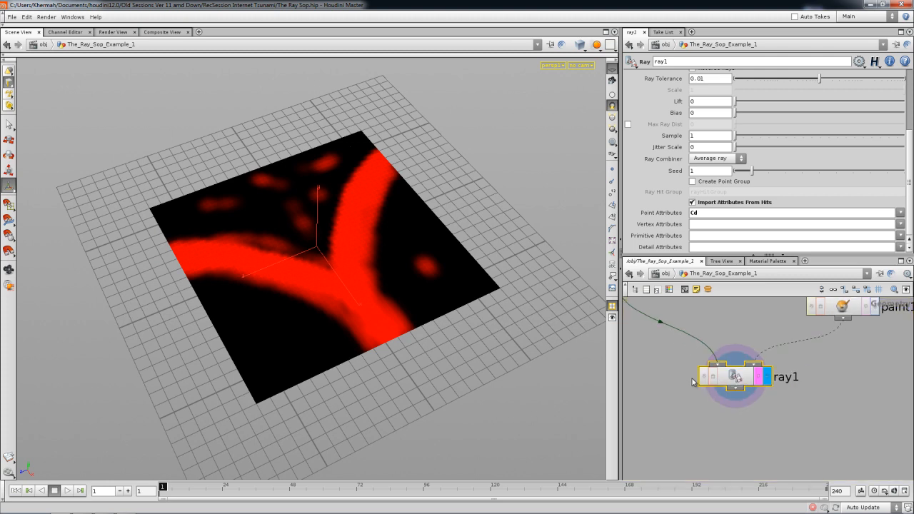
middle_click_drag(727, 436, 704, 410)
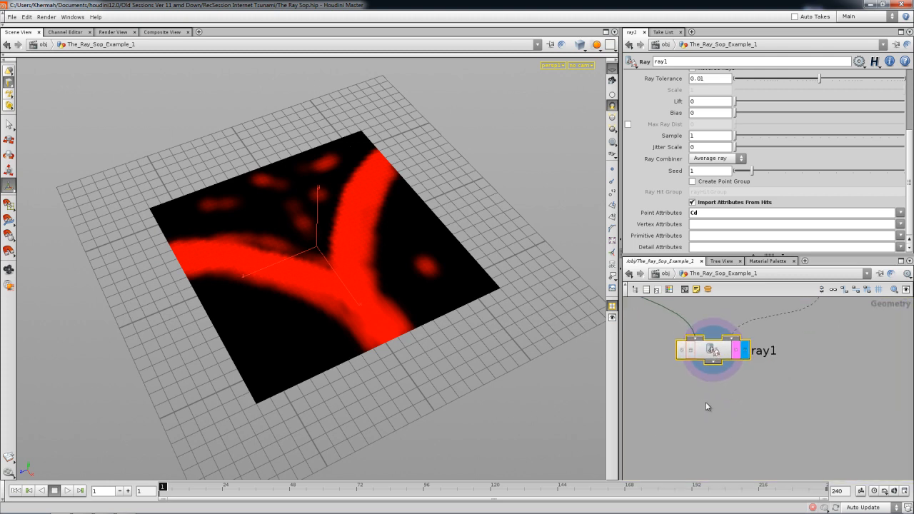
middle_click_drag(719, 401, 710, 429)
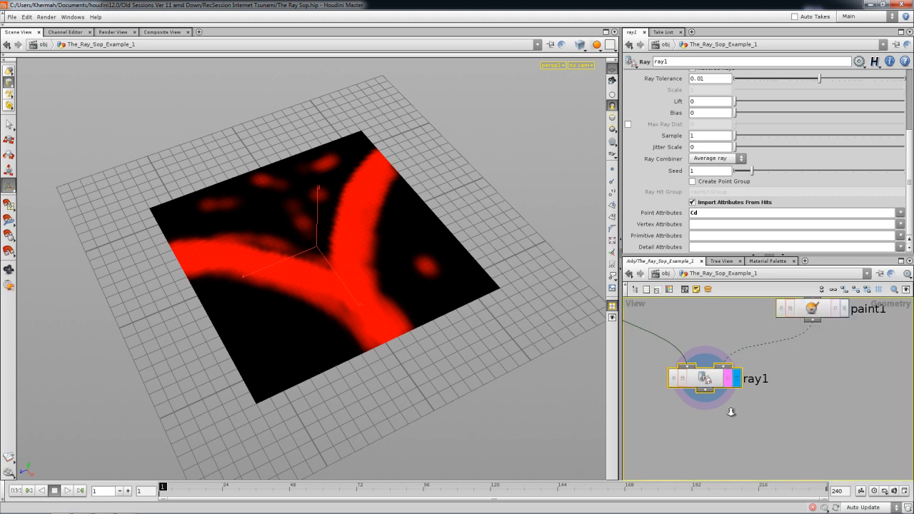
scroll(726, 413, "down", 3)
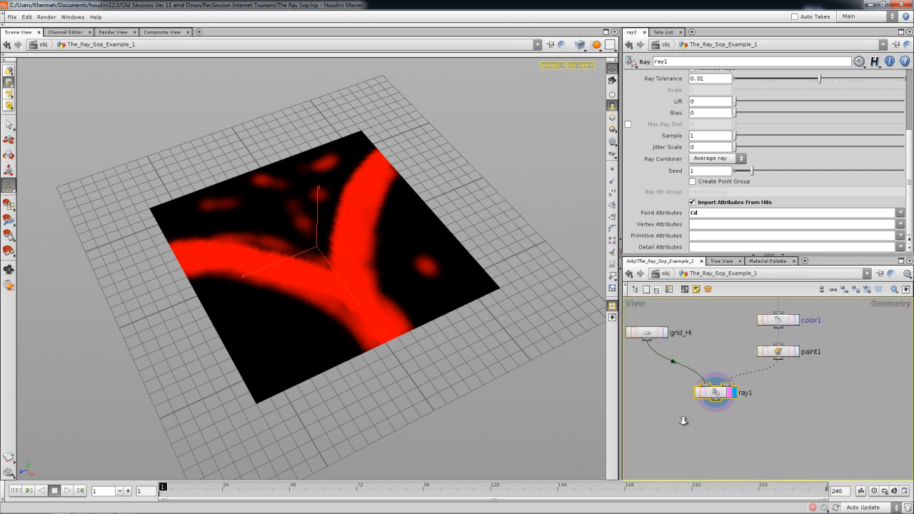
Step: Add a VOP SOP node after the Ray node and make it the displayed node
scroll(706, 418, "up", 2)
key("Tab")
type("vop")
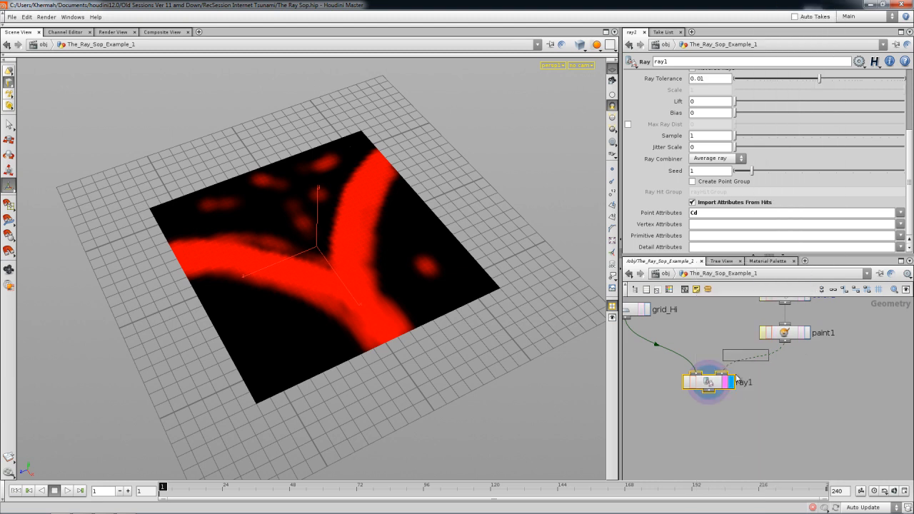
left_click(708, 422)
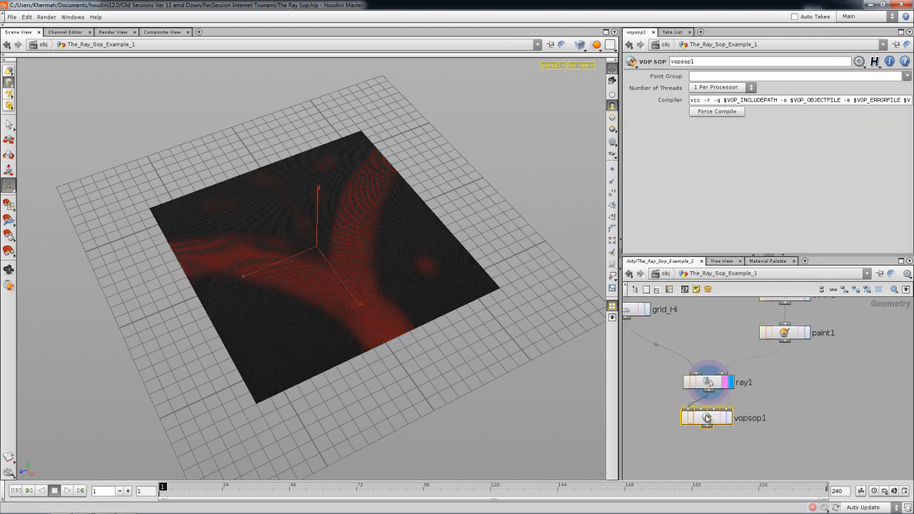
left_click(727, 422)
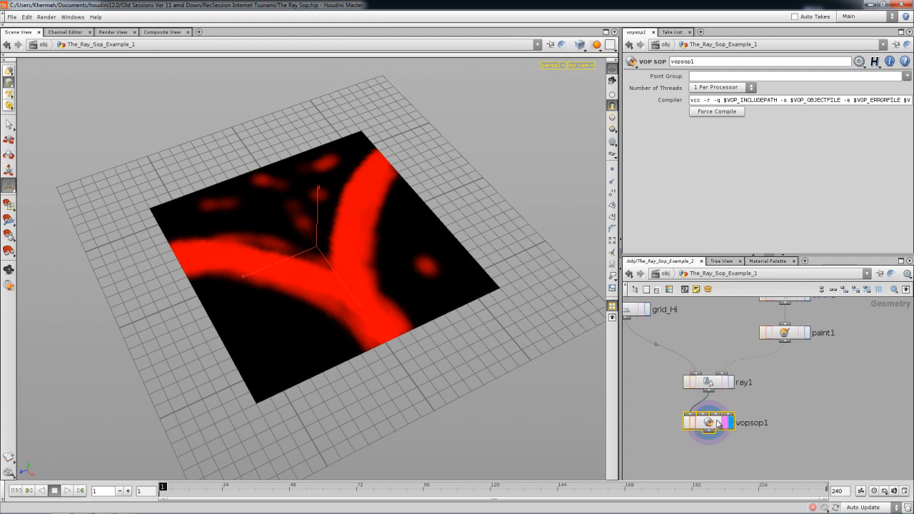
scroll(714, 430, "up", 5)
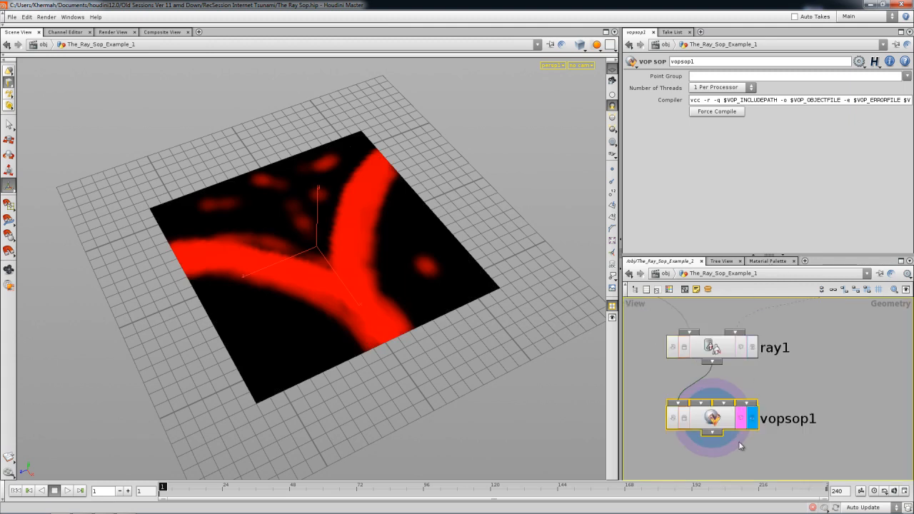
scroll(780, 420, "down", 5)
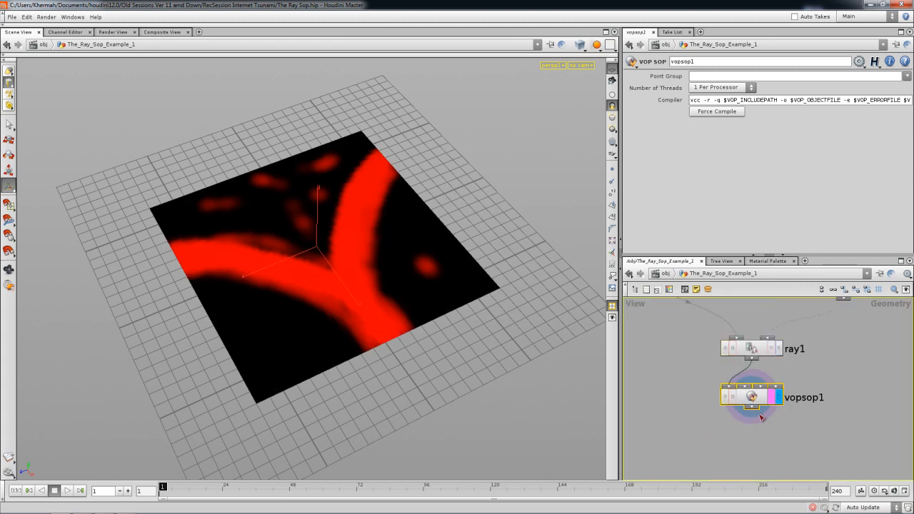
Step: Enter the VOP SOP network and move the global1 node farther away from output1
double_click(754, 397)
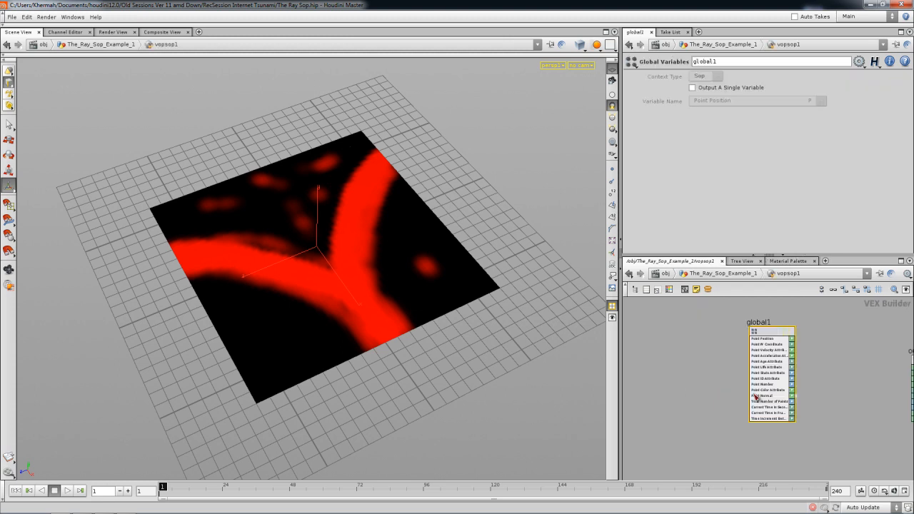
key("h")
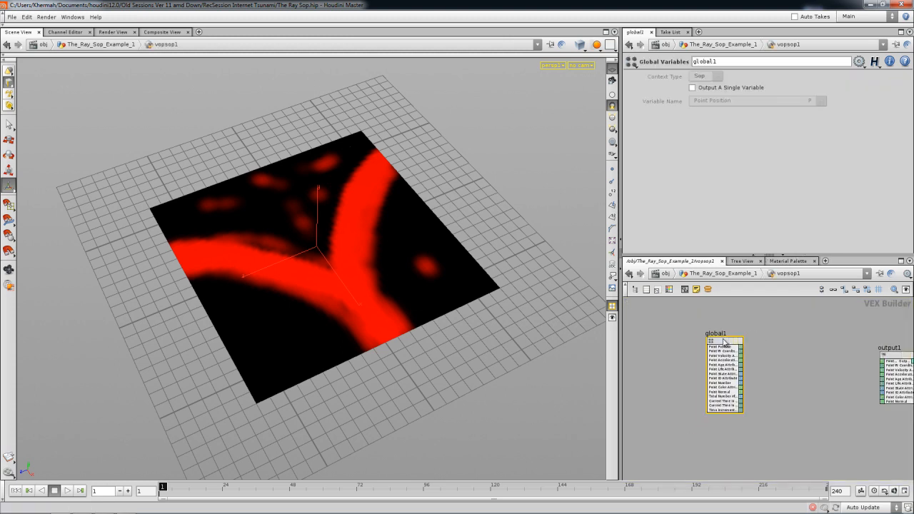
left_click_drag(684, 342, 644, 343)
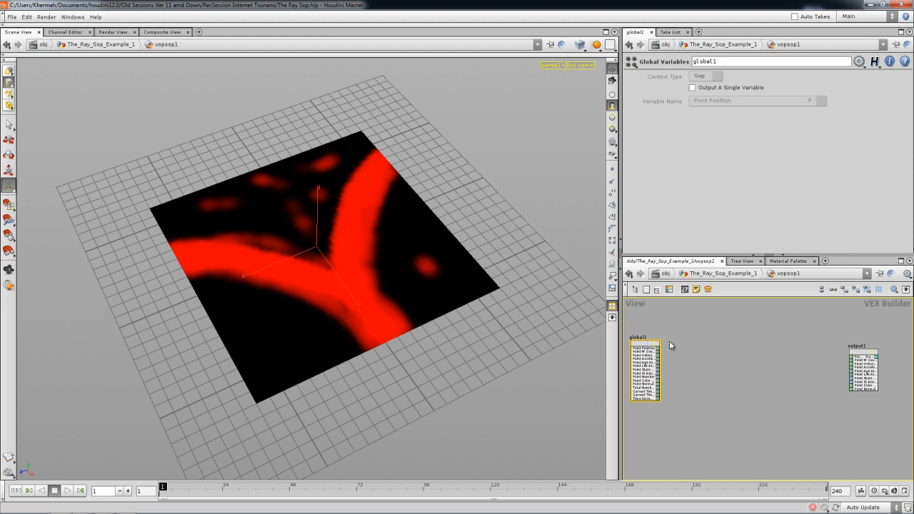
scroll(663, 339, "up", 4)
middle_click_drag(706, 353, 746, 356)
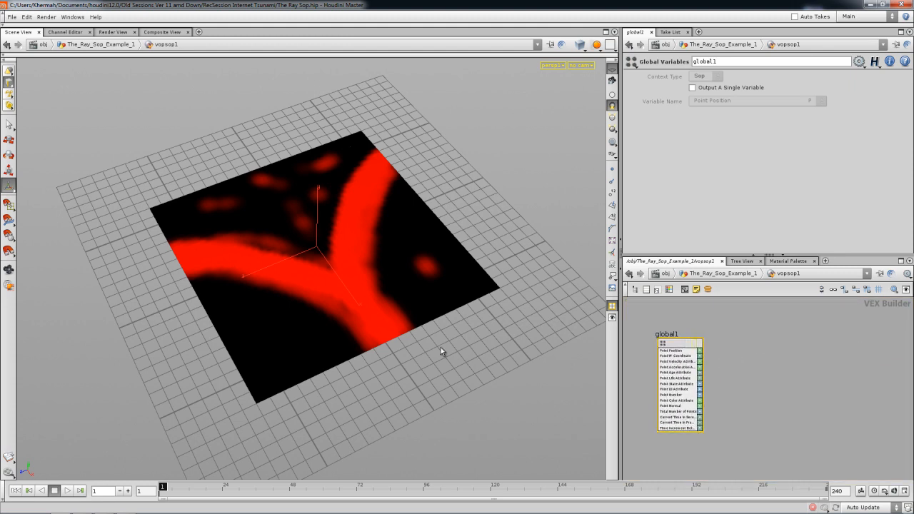
left_click_drag(350, 296, 341, 280)
right_click_drag(341, 280, 404, 265)
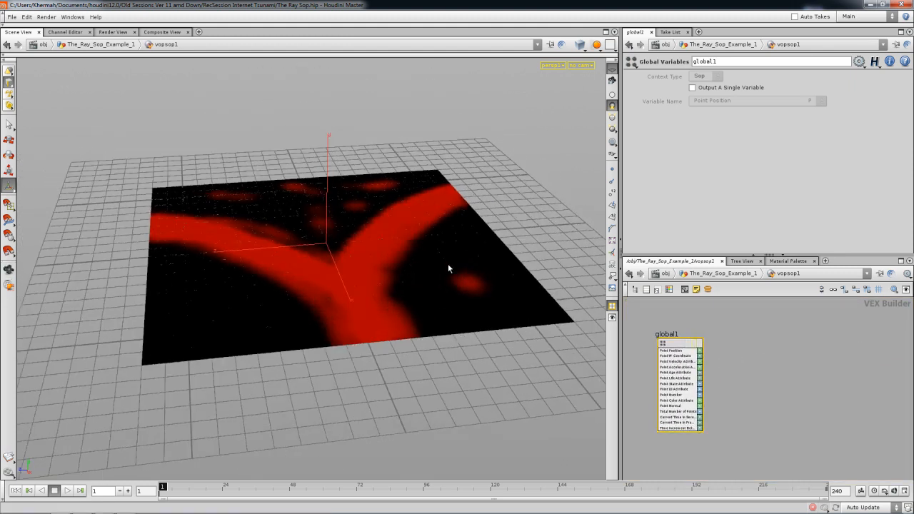
left_click_drag(398, 257, 400, 307)
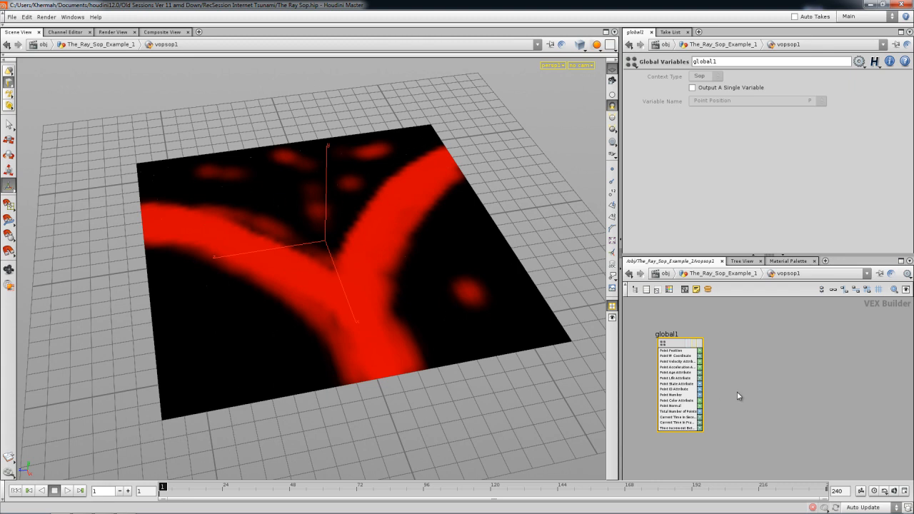
Step: Examine the flat painted grid in the viewport from the side and from above
scroll(718, 365, "up", 4)
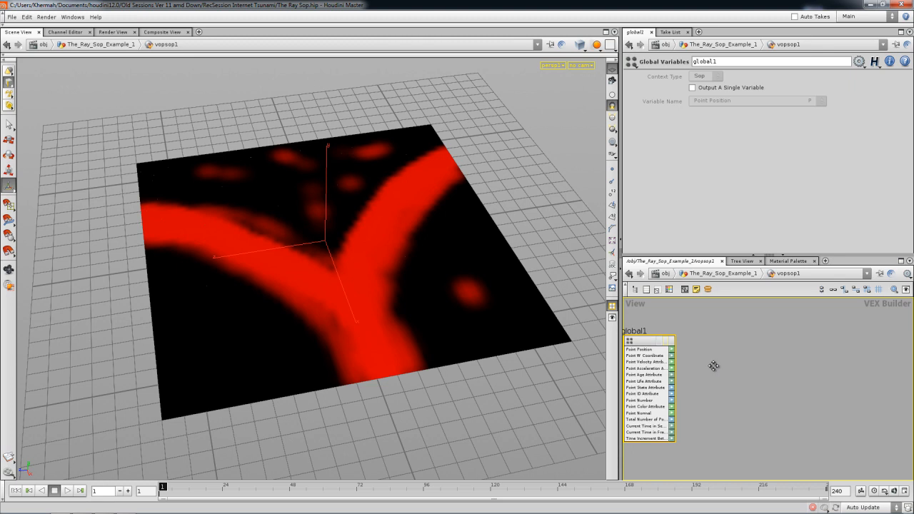
key("Escape")
left_click_drag(381, 276, 400, 259)
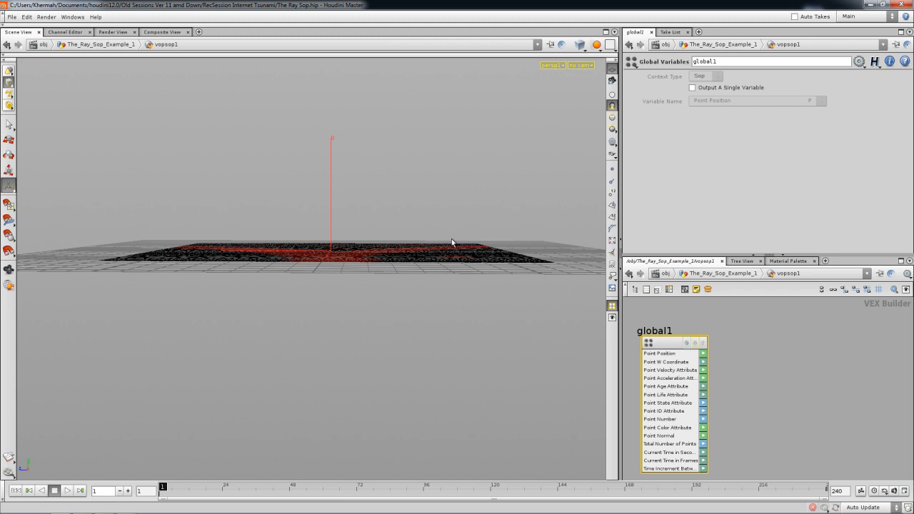
left_click_drag(410, 259, 368, 370)
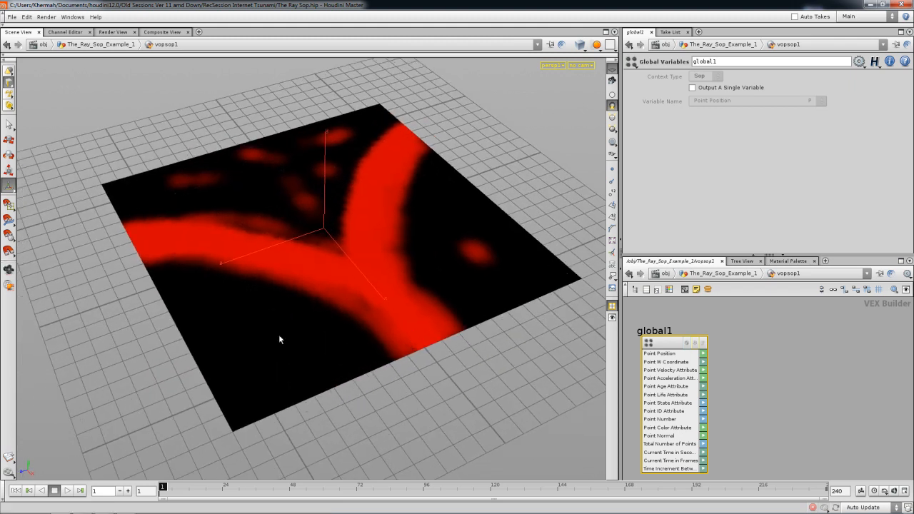
left_click_drag(424, 320, 374, 231)
left_click_drag(254, 262, 339, 279)
middle_click_drag(733, 344, 696, 343)
scroll(722, 344, "down", 3)
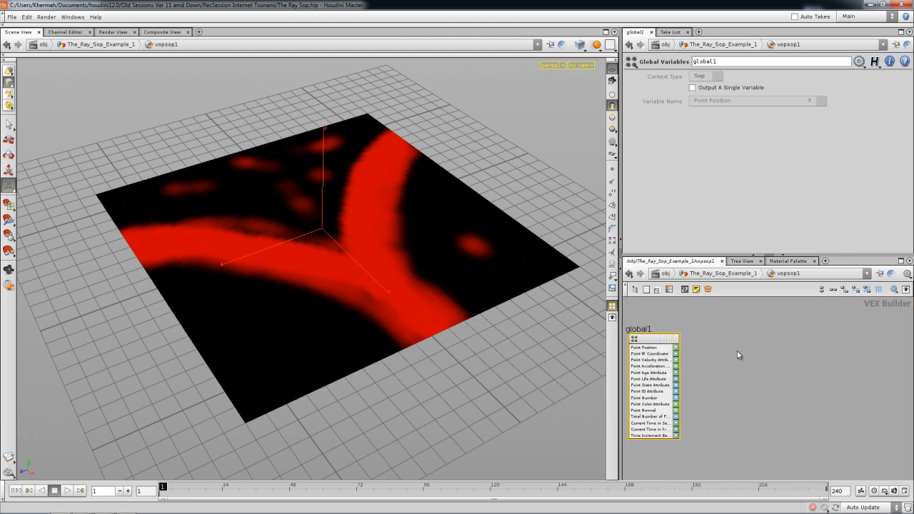
key("Tab")
type("ce")
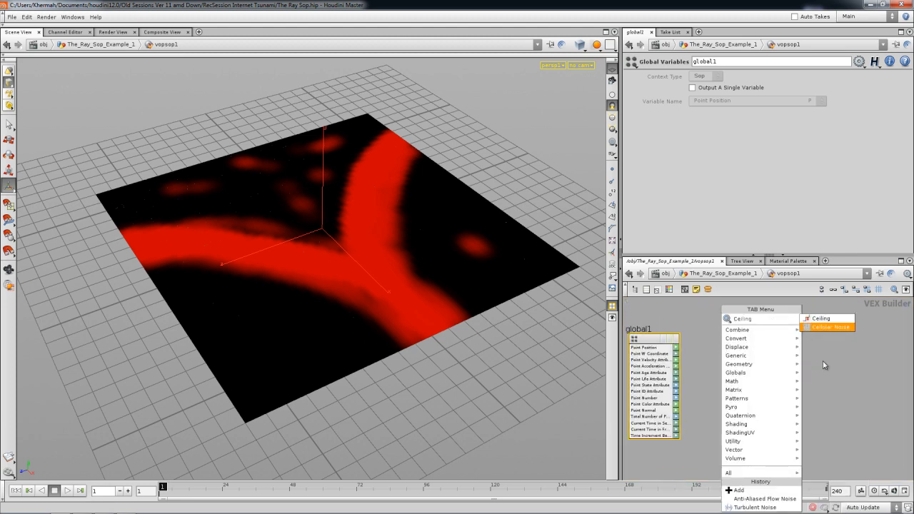
key("Escape")
Step: Add a Vector To Float node and feed it global1's Point Position, placing it beside global1
key("Tab")
mouse_move(834, 338)
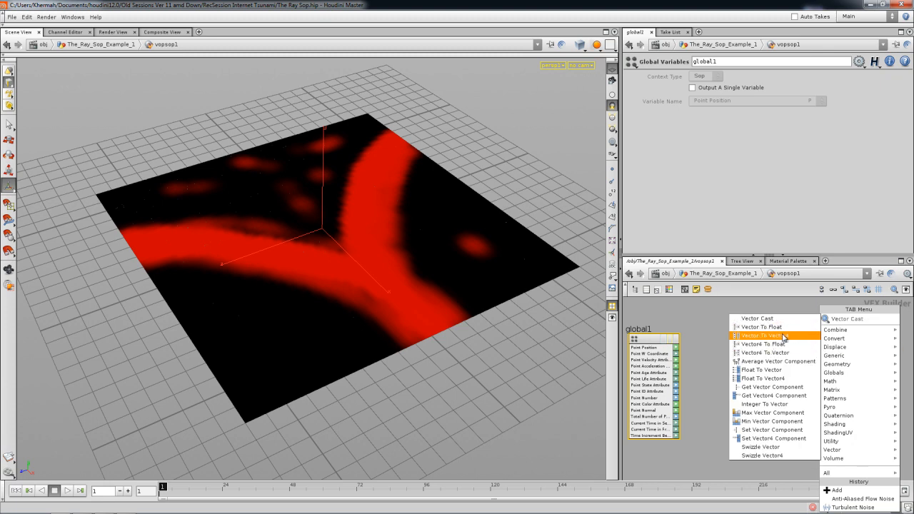
left_click(755, 349)
key("Tab")
mouse_move(773, 330)
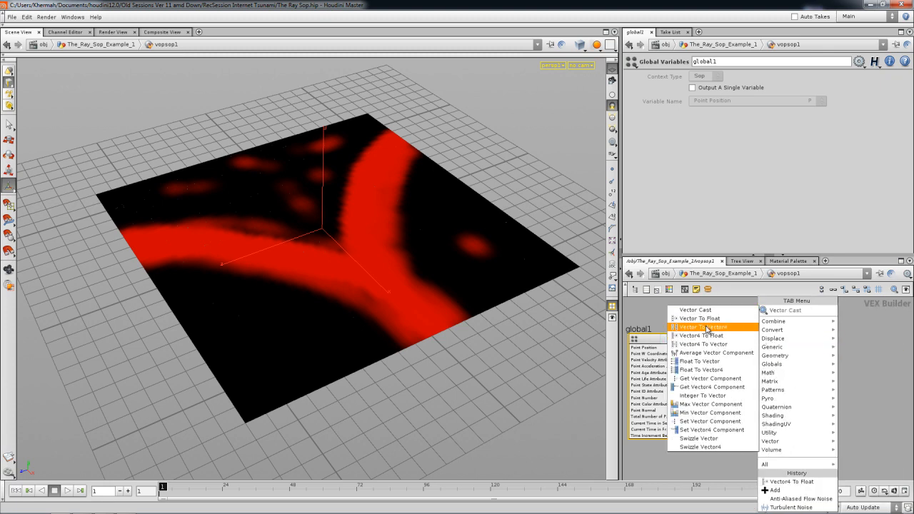
left_click(704, 318)
left_click(710, 330)
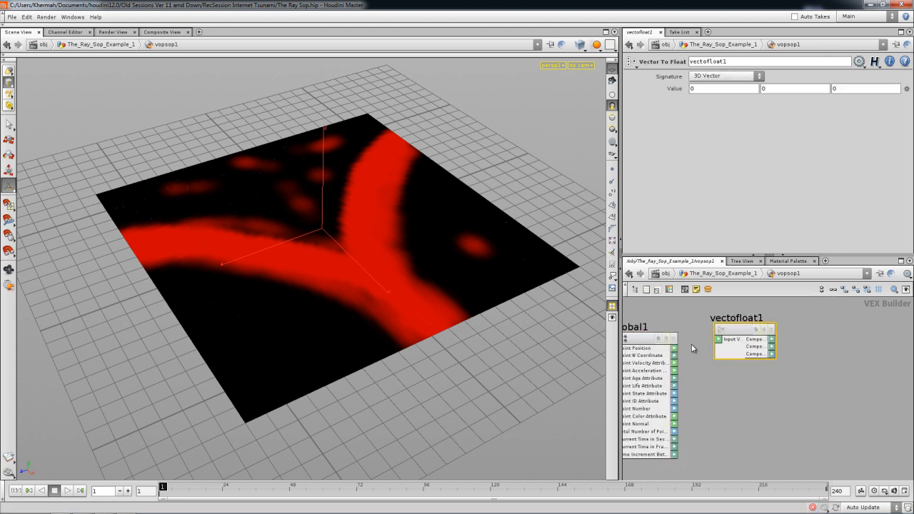
left_click(719, 341)
left_click_drag(744, 335, 736, 345)
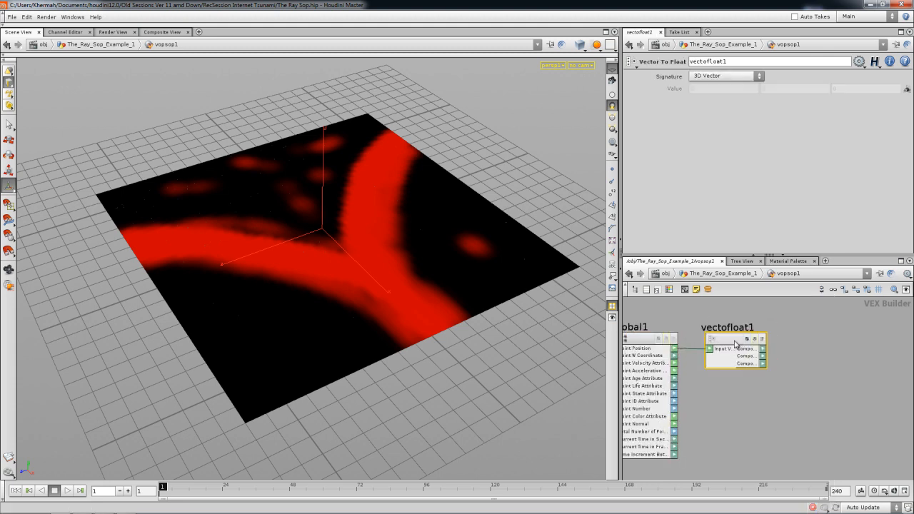
Step: Add a Float To Vector node and connect vectofloat1's first and third components to its Component 1 and Component 3 inputs
scroll(779, 349, "down", 3)
middle_click_drag(774, 348, 659, 361)
middle_click_drag(775, 367, 811, 363)
key("Tab")
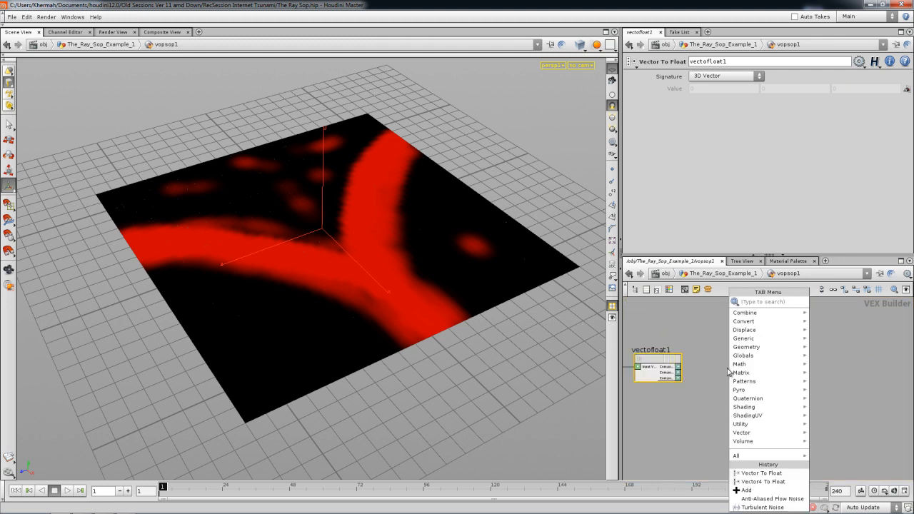
mouse_move(776, 345)
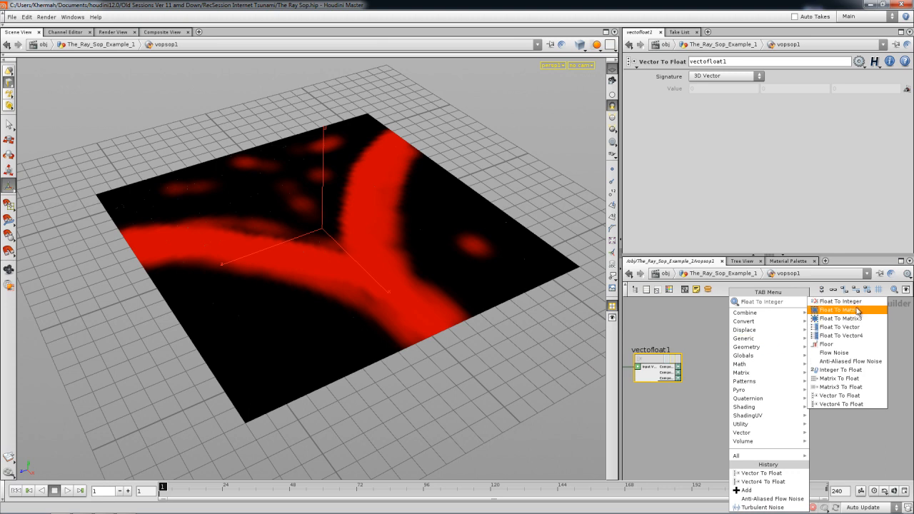
left_click(850, 328)
left_click(758, 363)
scroll(705, 379, "up", 2)
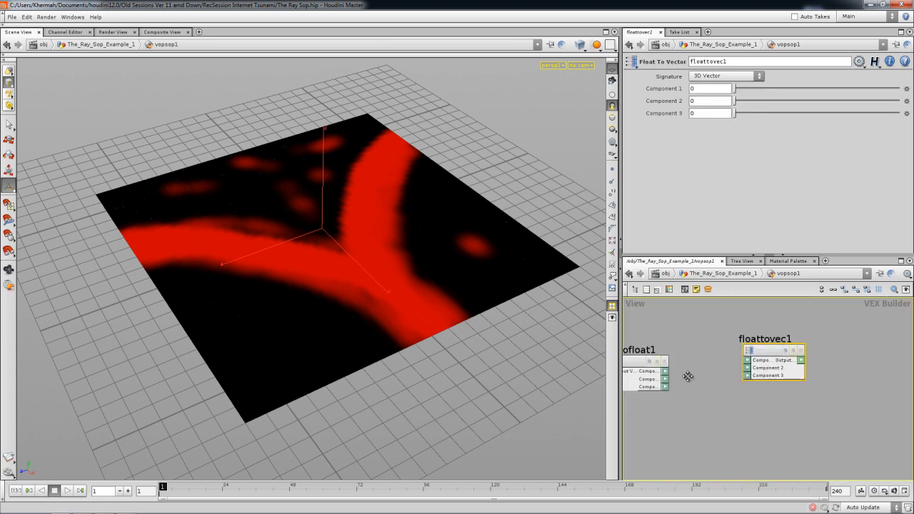
left_click(782, 360)
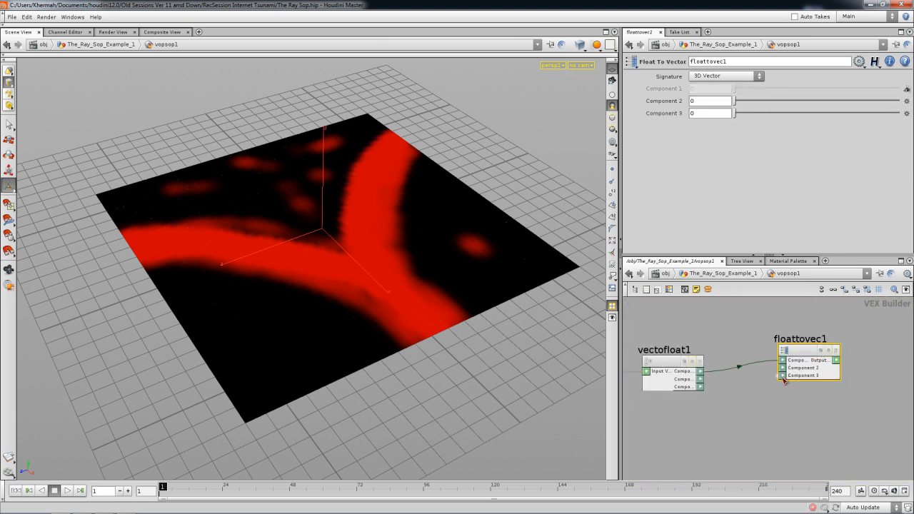
left_click(783, 376)
scroll(833, 418, "down", 2)
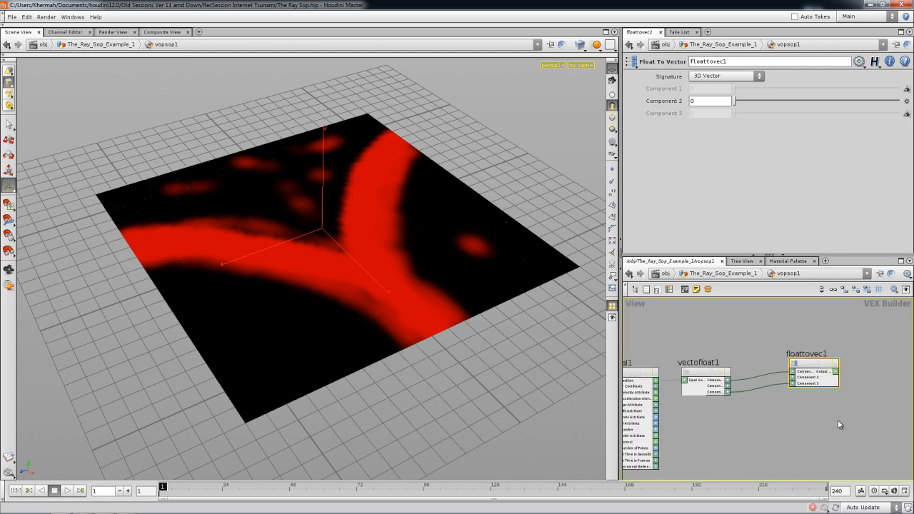
Step: Connect the Float To Vector node's output to the Point Position input of output1
middle_click_drag(830, 419, 672, 418)
left_click_drag(735, 368, 780, 368)
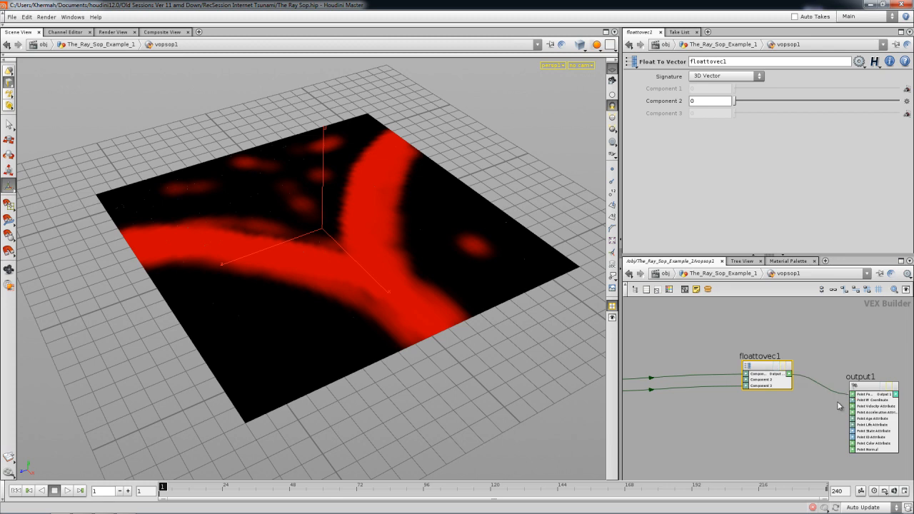
left_click_drag(783, 372, 796, 372)
Step: Move global1 and vectofloat1 farther away from floattovec1 to make room for more nodes
middle_click_drag(694, 367, 830, 354)
scroll(774, 351, "down", 3)
left_click_drag(719, 350, 763, 368)
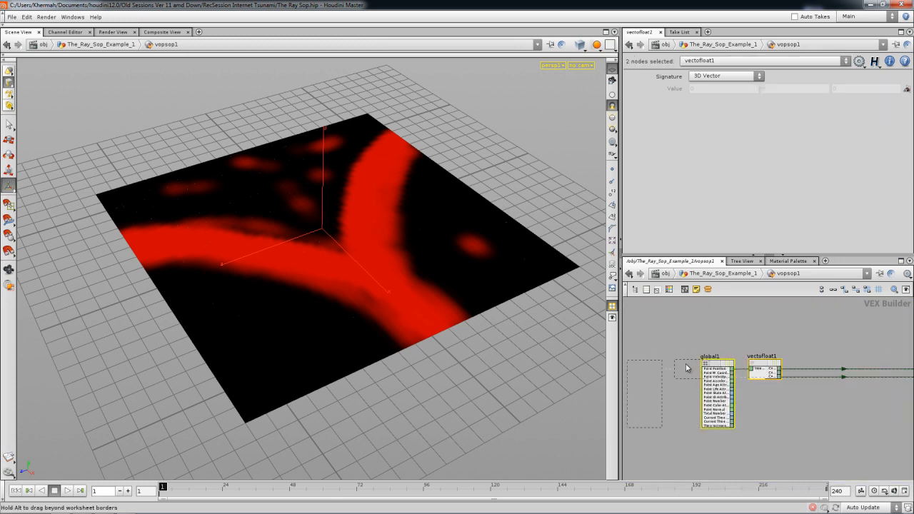
left_click_drag(690, 369, 689, 368)
middle_click_drag(696, 355, 732, 378)
left_click(731, 353)
left_click_drag(641, 395, 644, 395)
middle_click_drag(725, 384, 662, 376)
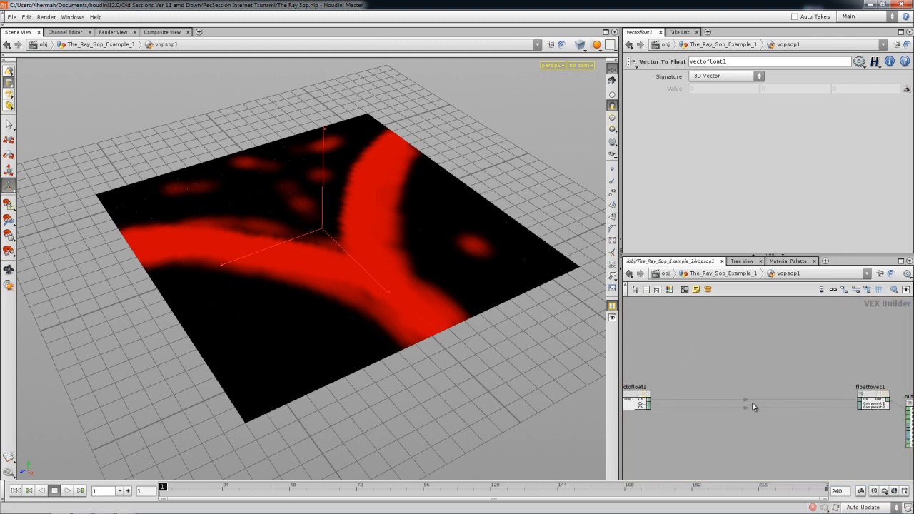
Step: Add a Turbulent Noise node above vectofloat1
middle_click_drag(733, 372, 800, 363)
right_click_drag(691, 356, 712, 371)
middle_click_drag(714, 374, 681, 351)
key("Tab")
mouse_move(714, 373)
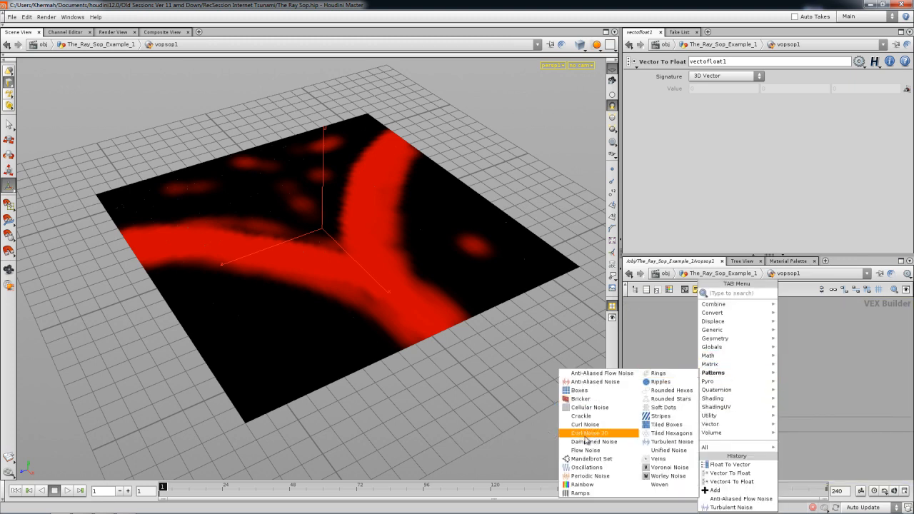
left_click(671, 441)
left_click(732, 352)
Step: Connect global1's Point Position to turbnoise1's Position input and its Noise output to floattovec1's Component 2
middle_click_drag(715, 332, 696, 344)
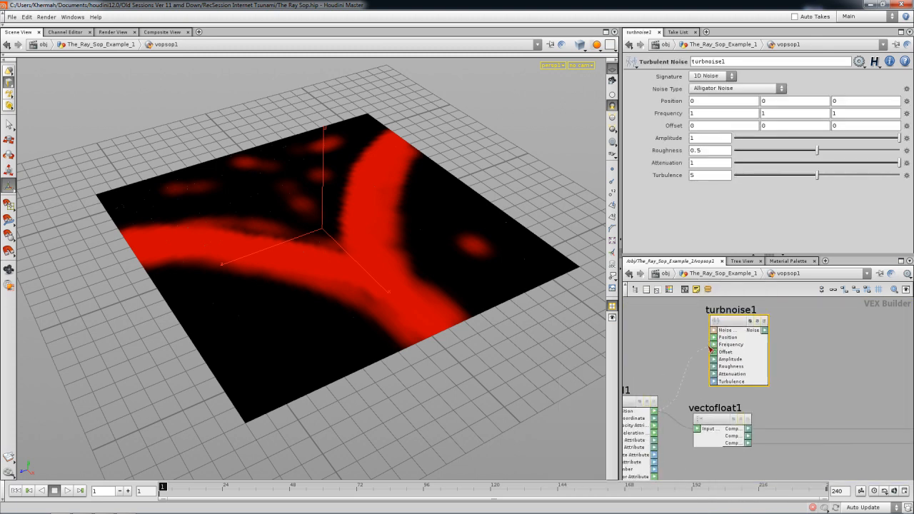
left_click_drag(713, 337, 654, 411)
left_click_drag(727, 322, 711, 320)
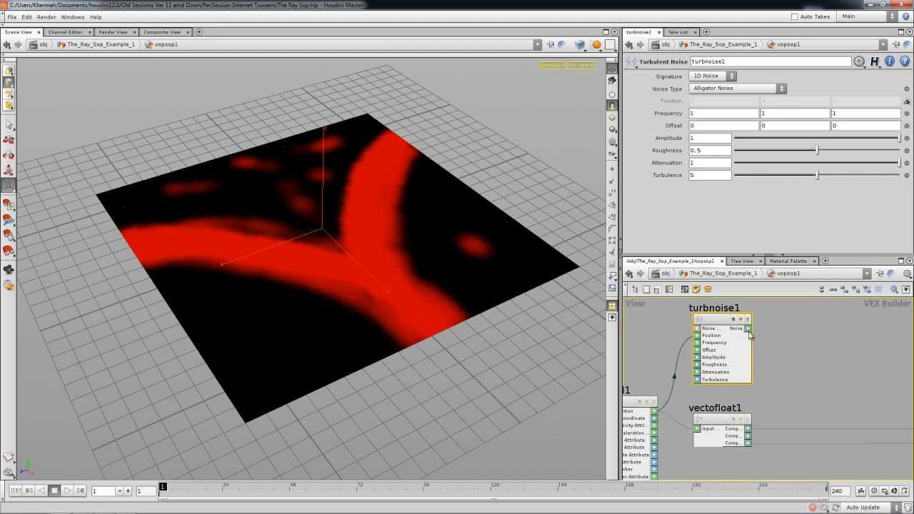
middle_click_drag(817, 411, 681, 412)
middle_click_drag(827, 429, 748, 424)
left_click(840, 432)
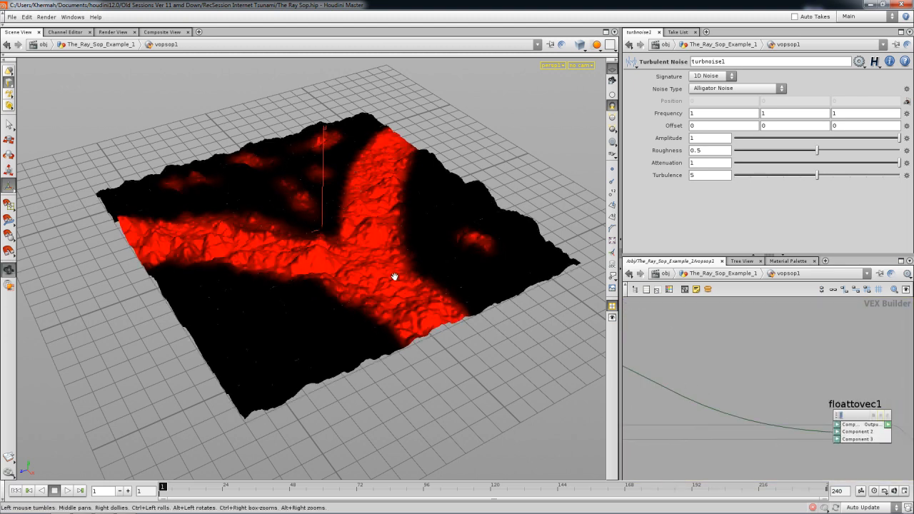
Step: Examine the noise-displaced grid up close from several angles and review the noise part of the network
left_click_drag(446, 309, 336, 238)
right_click_drag(336, 238, 347, 292)
left_click_drag(347, 292, 388, 275)
right_click_drag(388, 276, 333, 263)
left_click_drag(332, 263, 416, 287)
middle_click_drag(699, 369, 873, 419)
middle_click_drag(664, 379, 758, 409)
middle_click_drag(694, 397, 679, 360)
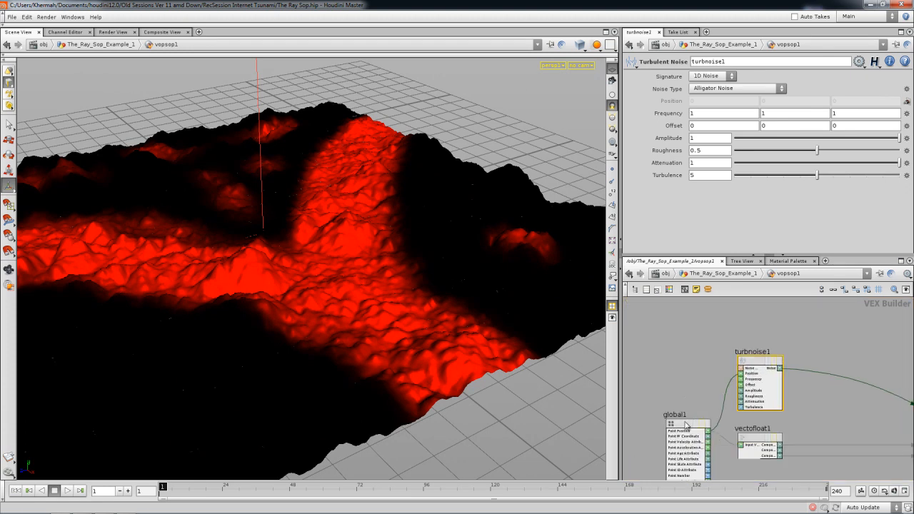
Step: Add an Anti-Aliased Flow Noise node above turbnoise1
key("Tab")
type("a")
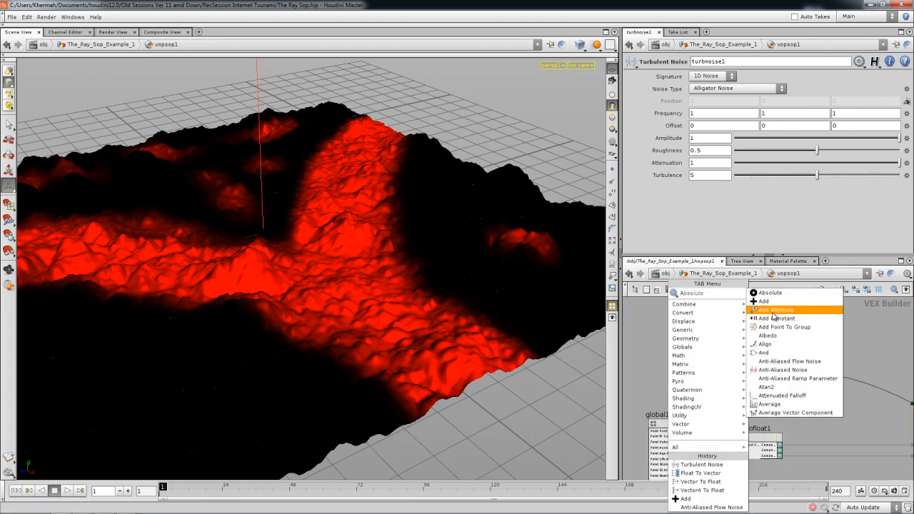
mouse_move(748, 374)
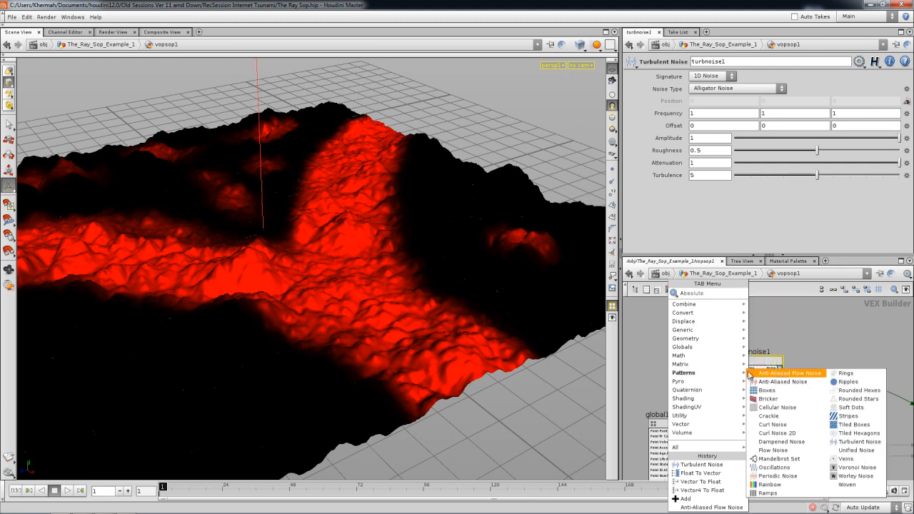
left_click(788, 375)
left_click(765, 331)
middle_click_drag(708, 322, 707, 355)
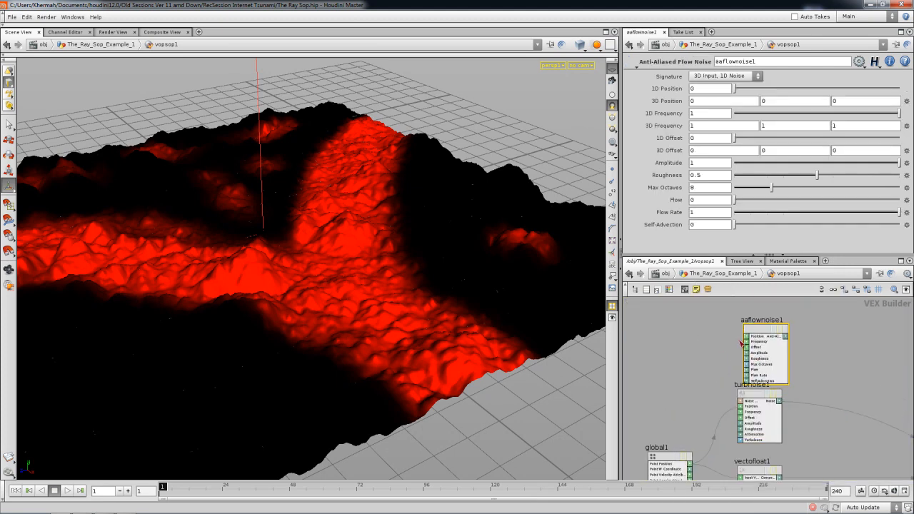
left_click_drag(760, 330, 756, 320)
Step: Connect global1's Point Position to the Position input of aaflownoise1 and reposition the node
middle_click_drag(691, 456, 683, 435)
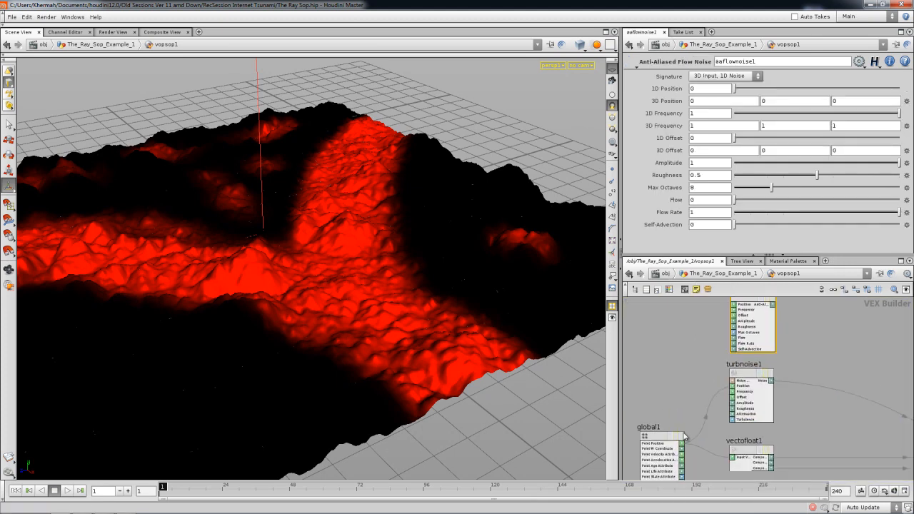
left_click(740, 308)
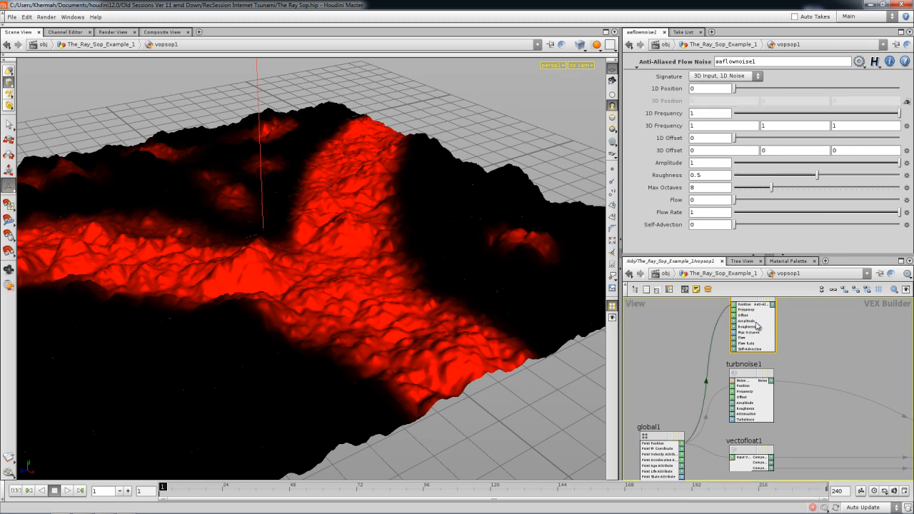
middle_click_drag(751, 312, 748, 335)
left_click_drag(750, 323, 770, 313)
Step: Add an Add node and connect the noise outputs of aaflownoise1 and turbnoise1 to its inputs
middle_click_drag(860, 340, 825, 343)
key("Tab")
type("Add")
left_click(757, 292)
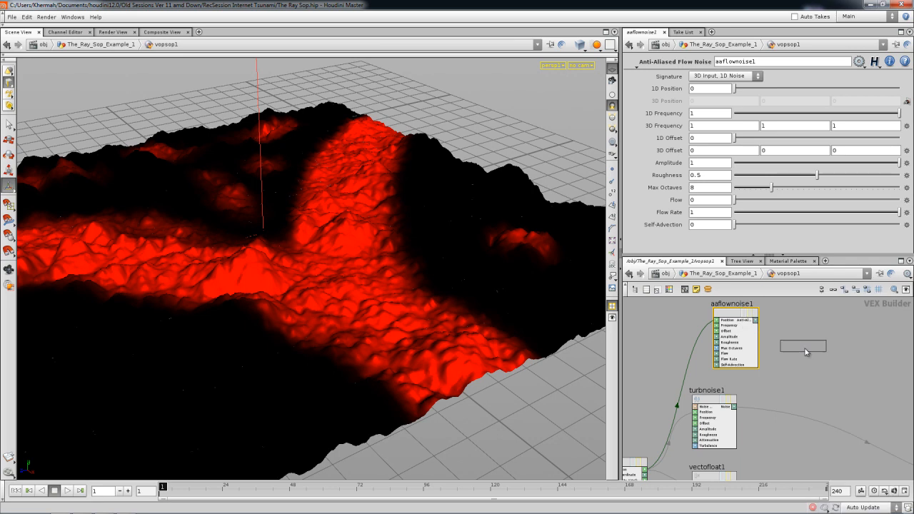
left_click(777, 340)
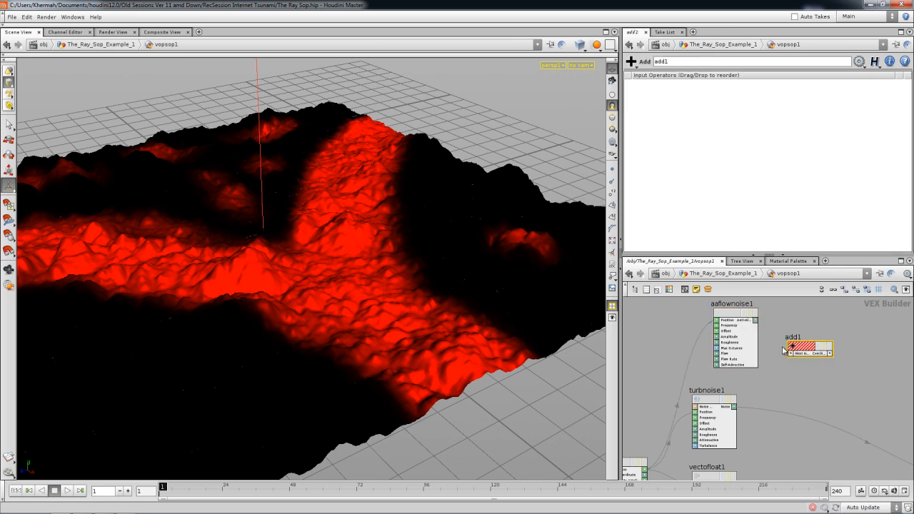
left_click_drag(759, 323, 791, 346)
scroll(748, 376, "up", 2)
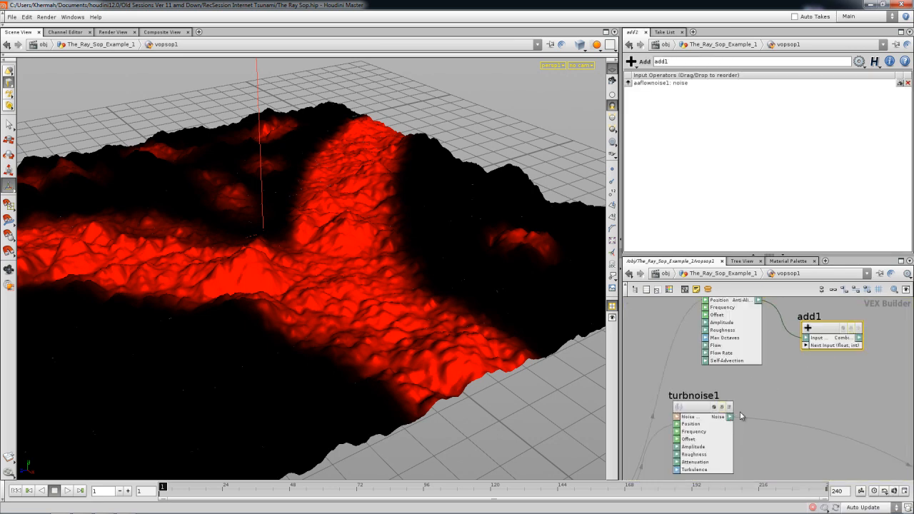
left_click(824, 339)
left_click_drag(827, 325, 838, 348)
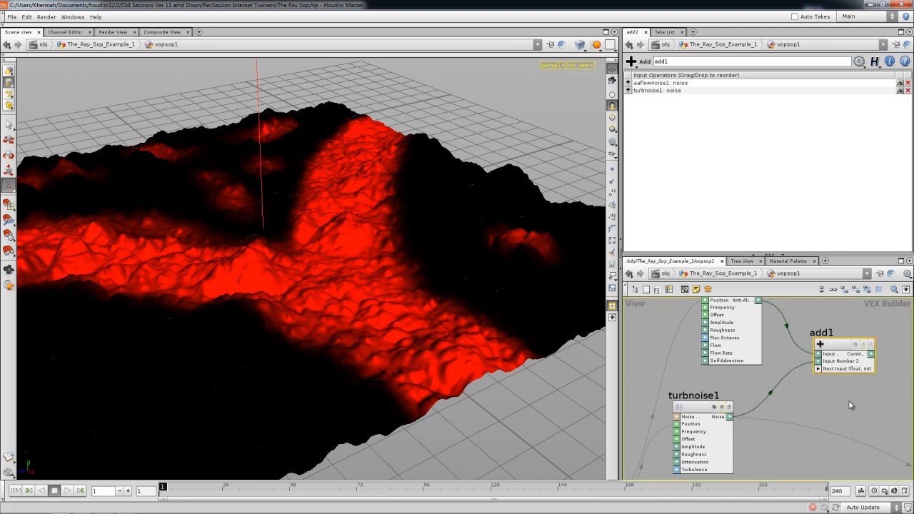
Step: Connect add1's combined output to floattovec1's Component 2 in place of turbnoise1, and check the displaced surface
middle_click_drag(830, 414, 724, 393)
left_click(699, 405)
left_click(766, 334)
right_click_drag(447, 353, 402, 308, "alt")
left_click_drag(402, 308, 357, 291, "alt")
Step: Set turbnoise1's Frequency to 1.3 on all three axes
middle_click_drag(681, 408, 797, 406)
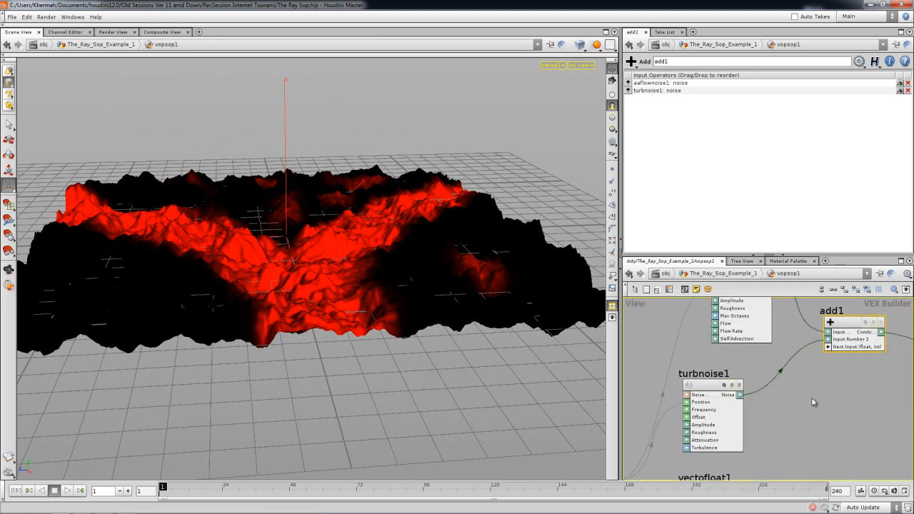
left_click(699, 382)
middle_click_drag(676, 113, 697, 116)
Step: Set the Amplitude of aaflownoise1 to 2.8 and check the taller terrain in the viewport
middle_click_drag(682, 340, 668, 382)
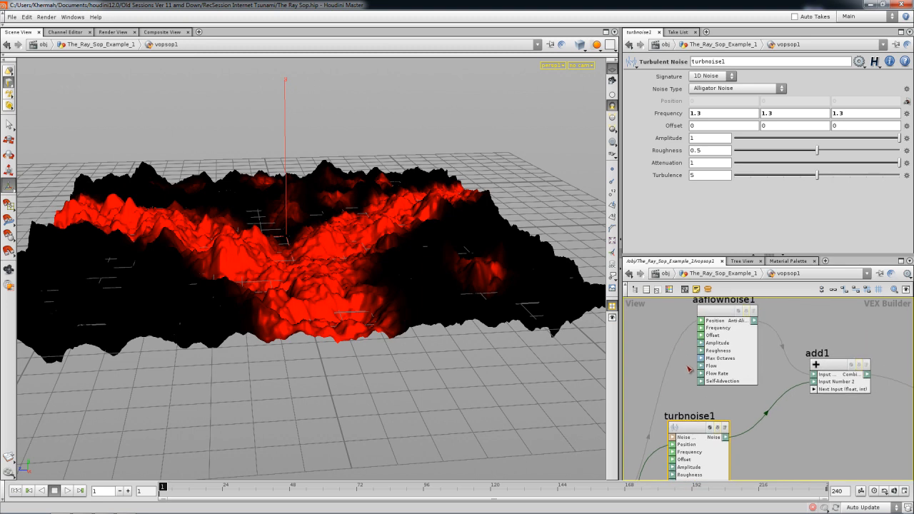
left_click(726, 311)
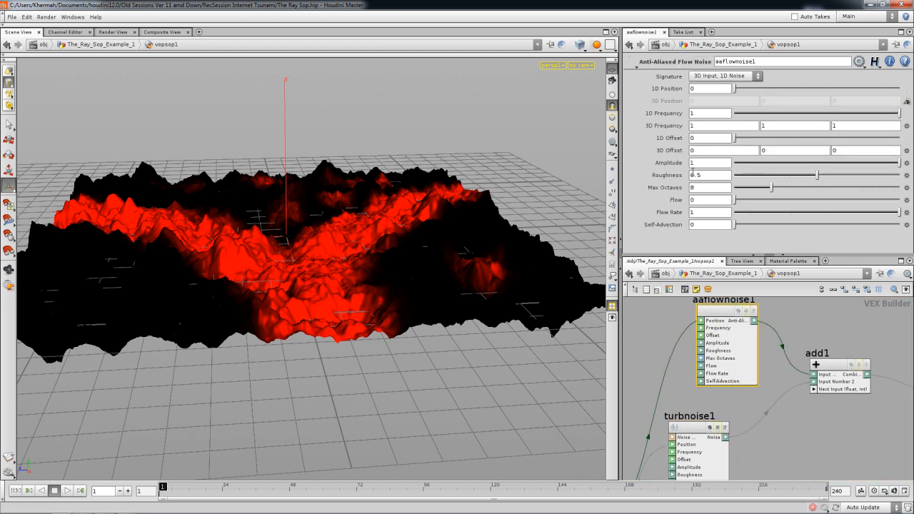
middle_click_drag(706, 163, 783, 166)
left_click_drag(433, 179, 468, 187, "alt")
middle_click_drag(724, 351, 900, 286)
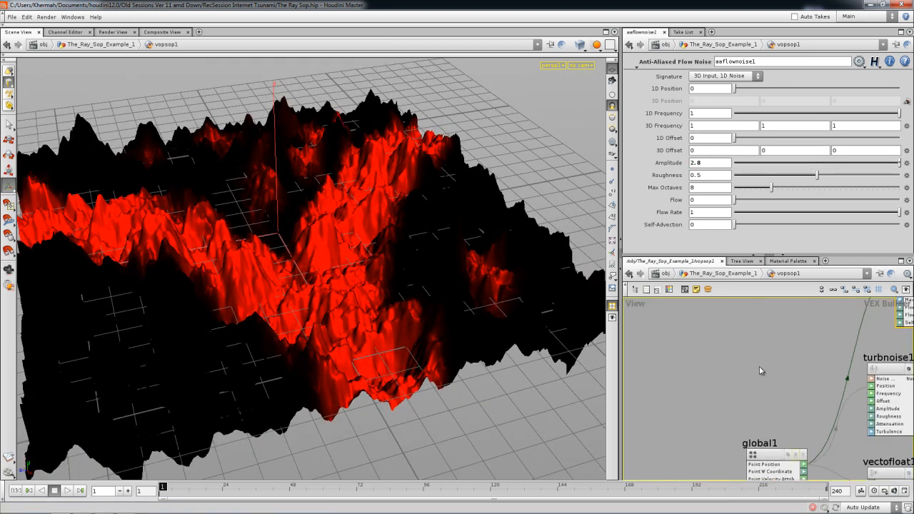
left_click_drag(666, 431, 666, 427)
middle_click_drag(706, 380, 670, 405)
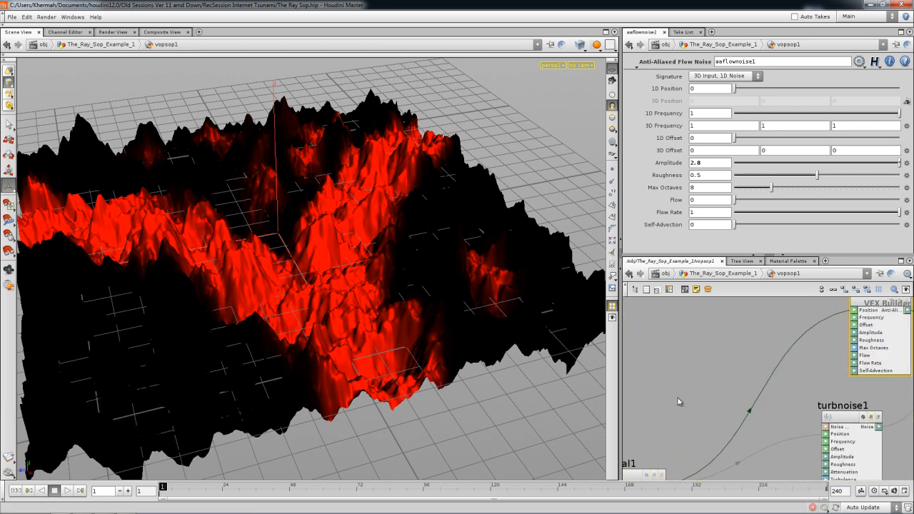
key("Tab")
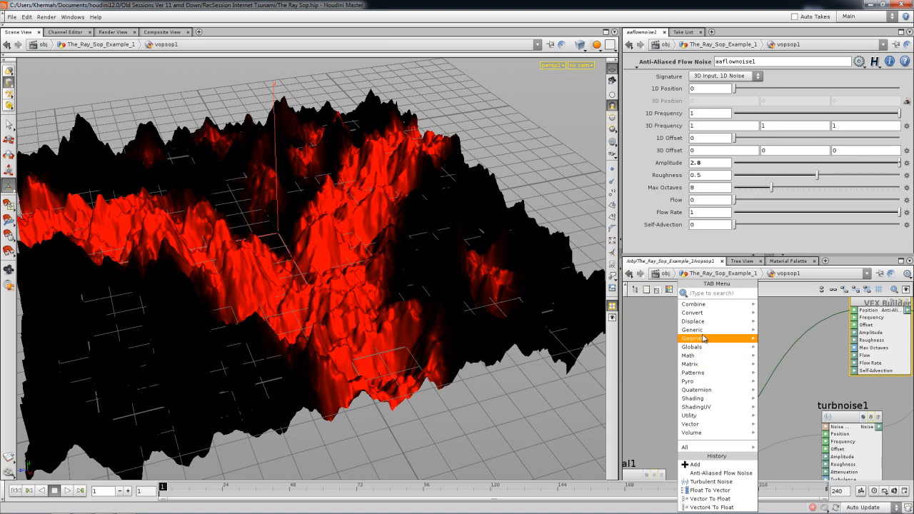
mouse_move(698, 365)
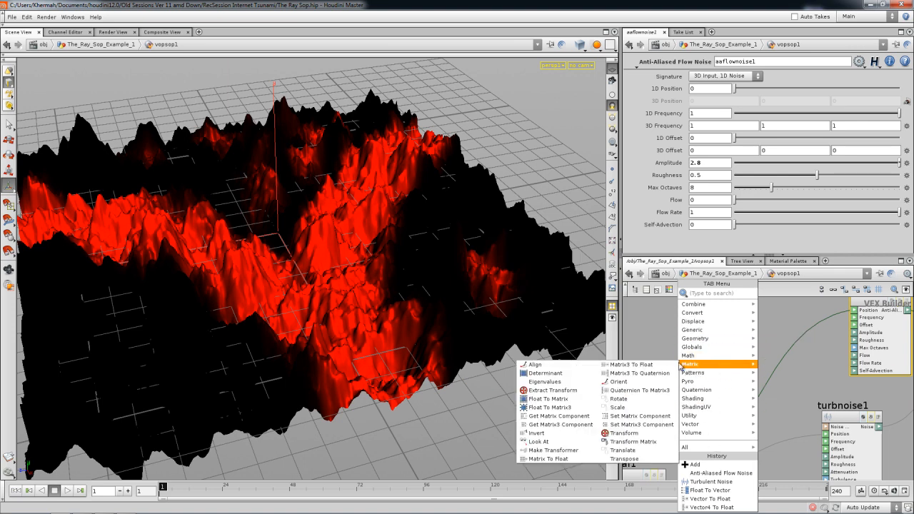
left_click(647, 444)
left_click(735, 348)
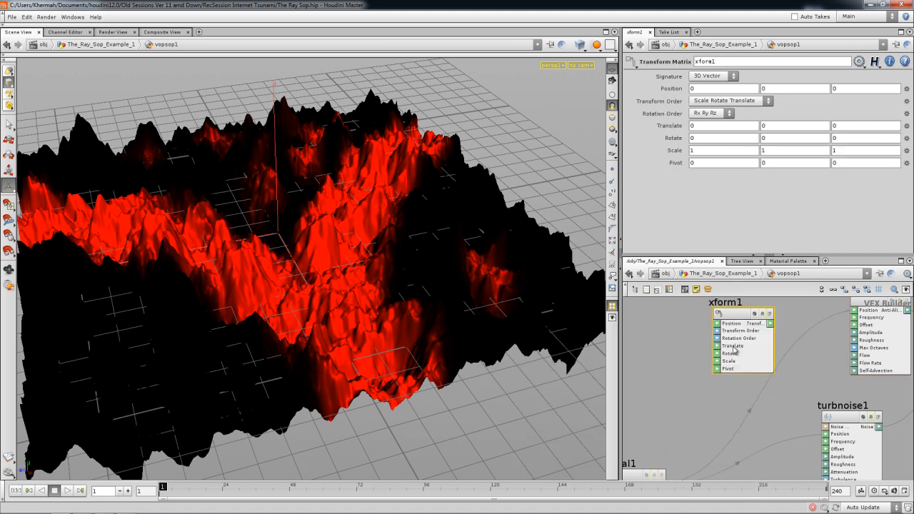
key("Delete")
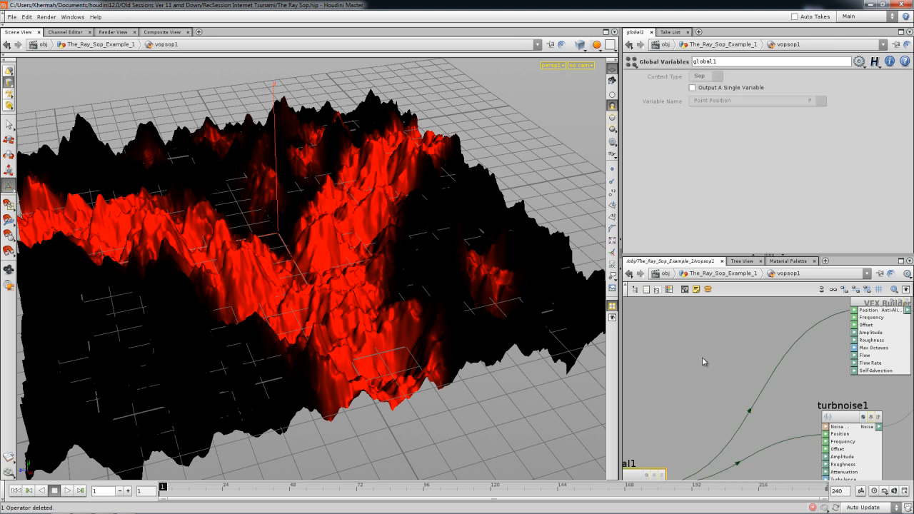
key("Tab")
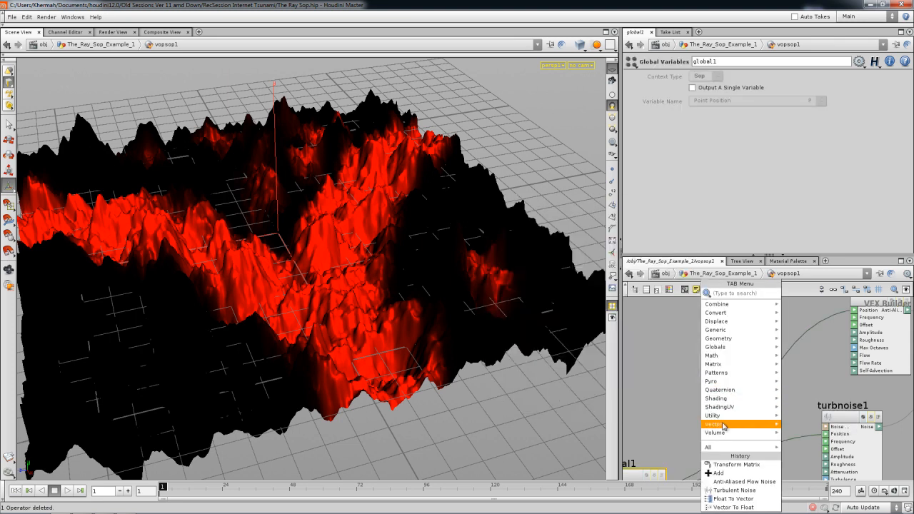
mouse_move(734, 365)
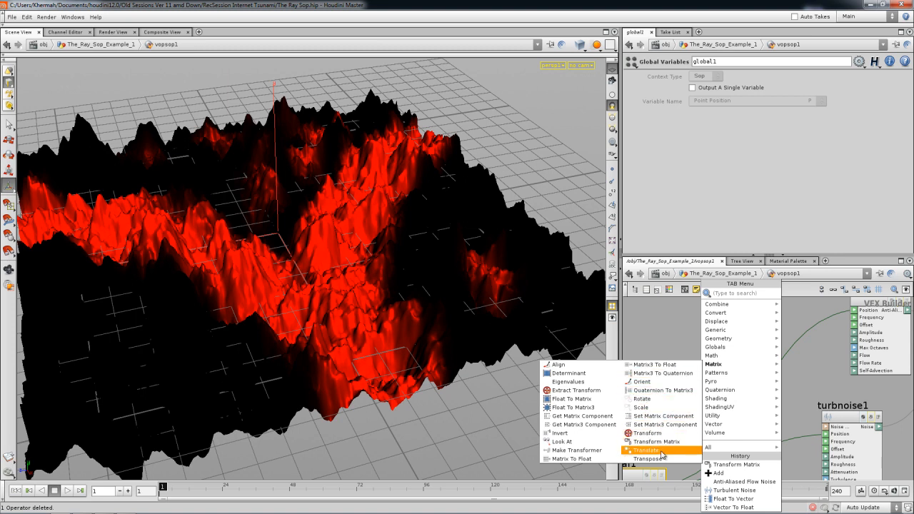
left_click(651, 400)
left_click(724, 354)
left_click_drag(727, 340, 719, 338)
middle_click_drag(661, 428, 680, 409)
left_click_drag(738, 319, 739, 319)
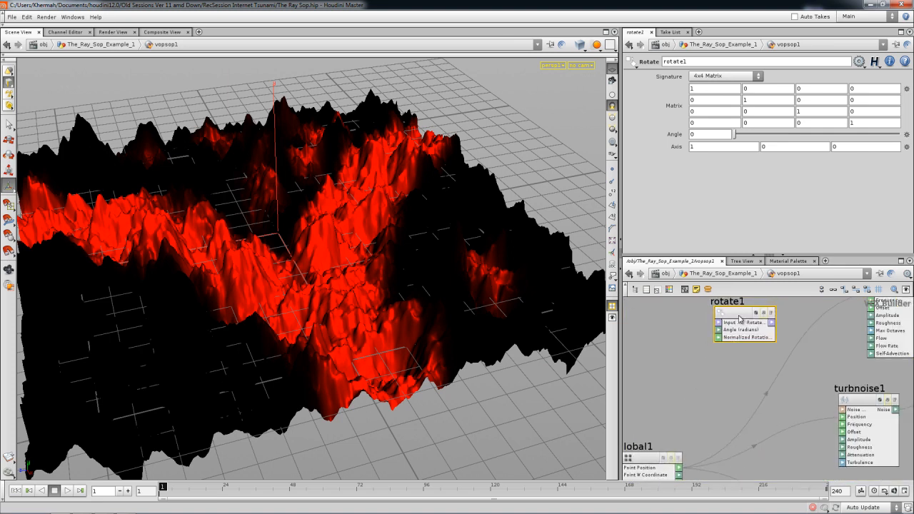
key("Delete")
key("Tab")
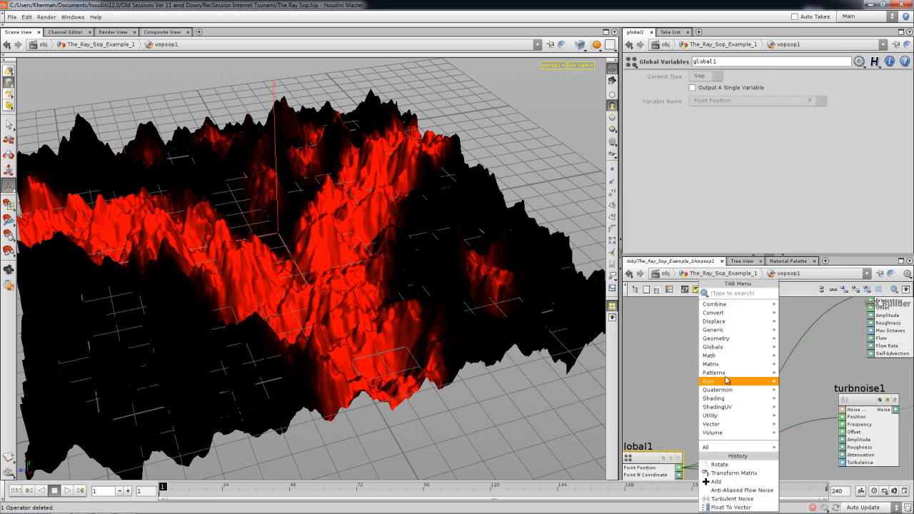
mouse_move(728, 369)
left_click(645, 432)
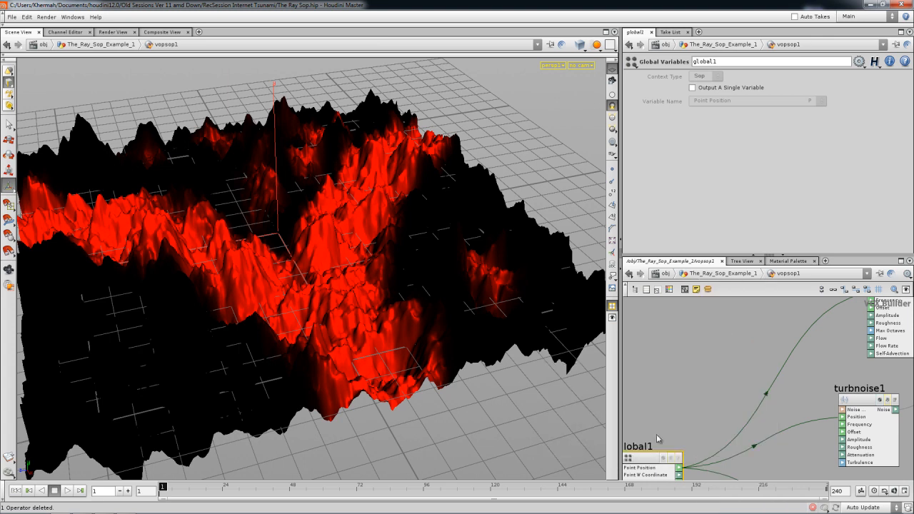
left_click(711, 326)
key("Delete")
Step: Add a Make Transformer node to the network above global1
key("Tab")
mouse_move(731, 404)
mouse_move(732, 369)
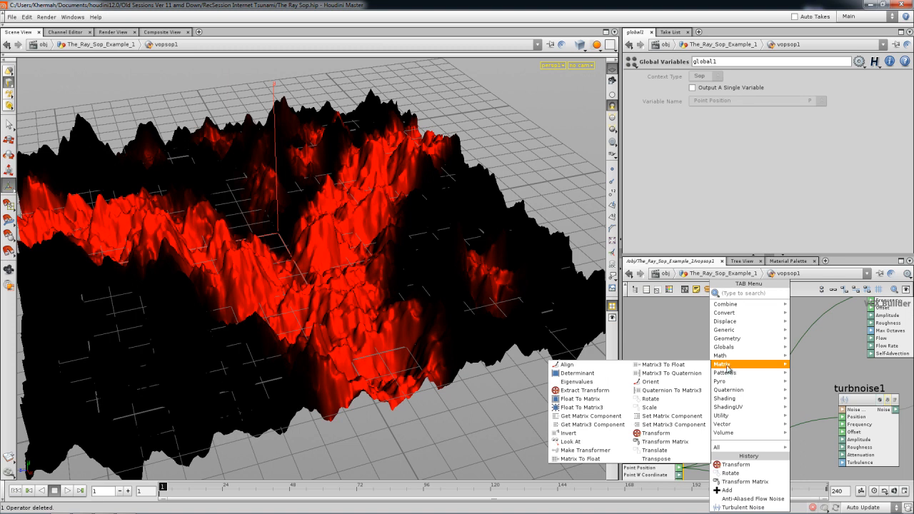
left_click(584, 450)
left_click(674, 357)
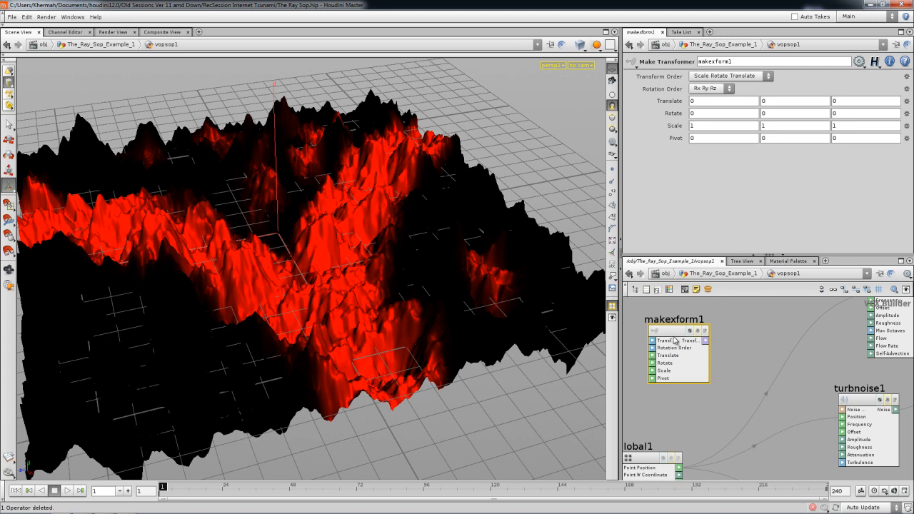
left_click_drag(711, 335, 716, 336)
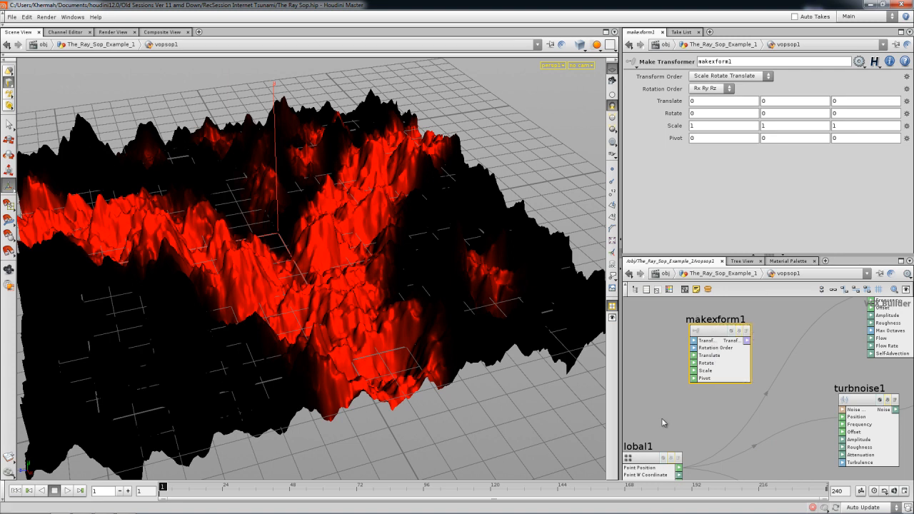
Step: Connect global1's Point Position output to the Translate input of makexform1
middle_click_drag(676, 421, 708, 371)
middle_click_drag(683, 340, 652, 379)
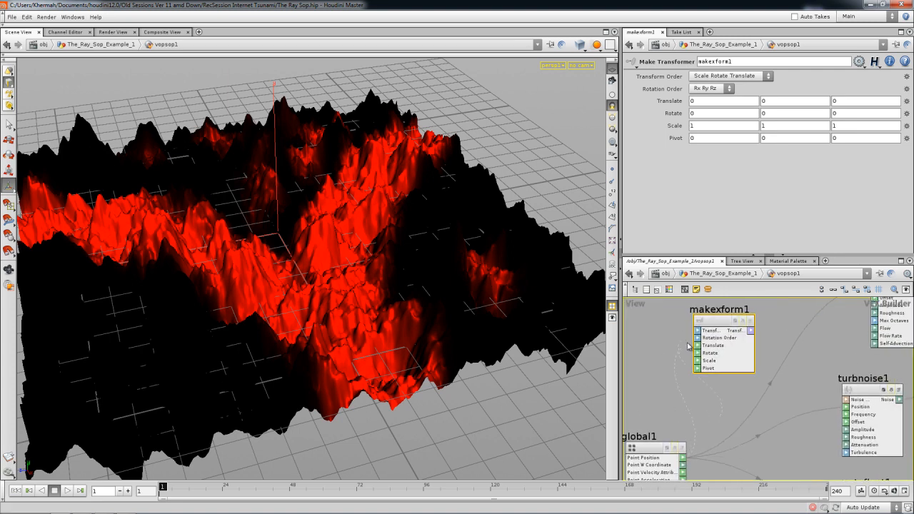
left_click(724, 347)
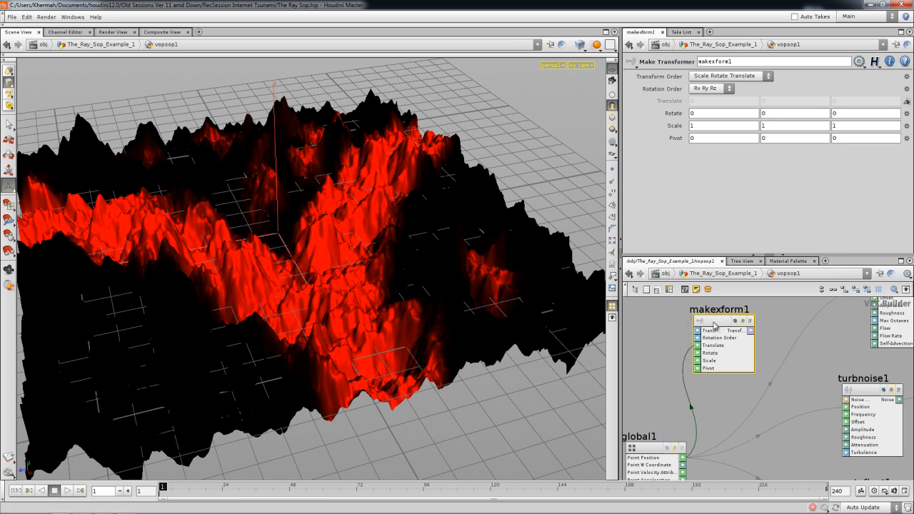
middle_click_drag(643, 350, 700, 328)
left_click_drag(671, 426, 644, 427)
middle_click_drag(690, 384, 657, 413)
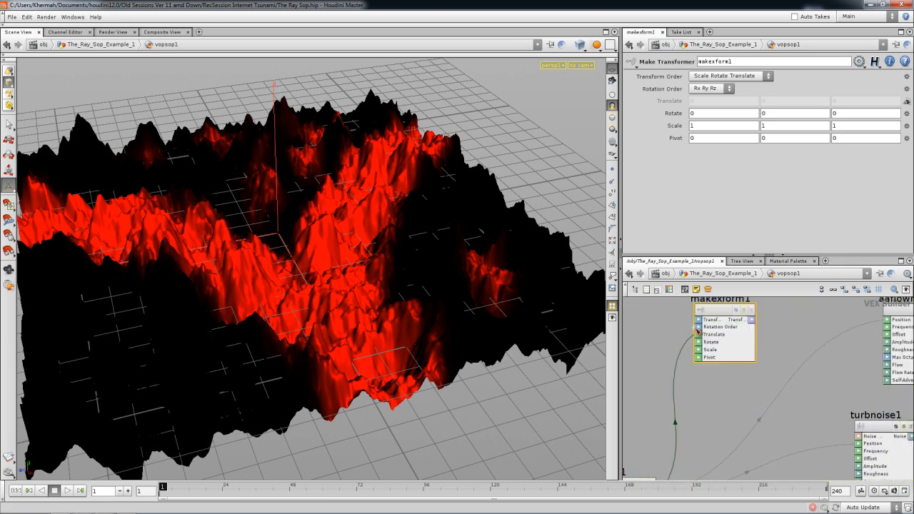
Step: Add a Multiply node between makexform1 and the noise nodes
middle_click_drag(710, 326, 626, 301)
key("Tab")
type("mult")
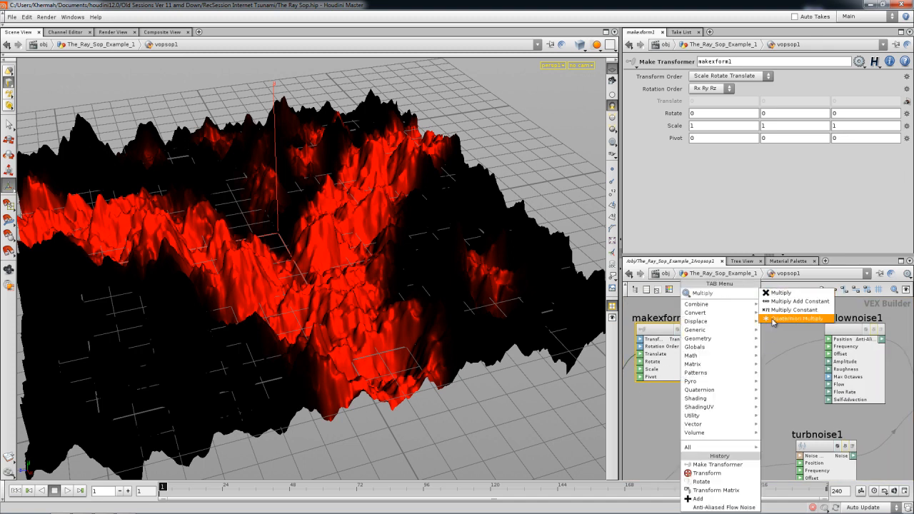
left_click(780, 293)
left_click(764, 405)
Step: Connect global1's Point Position and makexform1's transform output to the first two inputs of multiply1
middle_click_drag(632, 486, 741, 345)
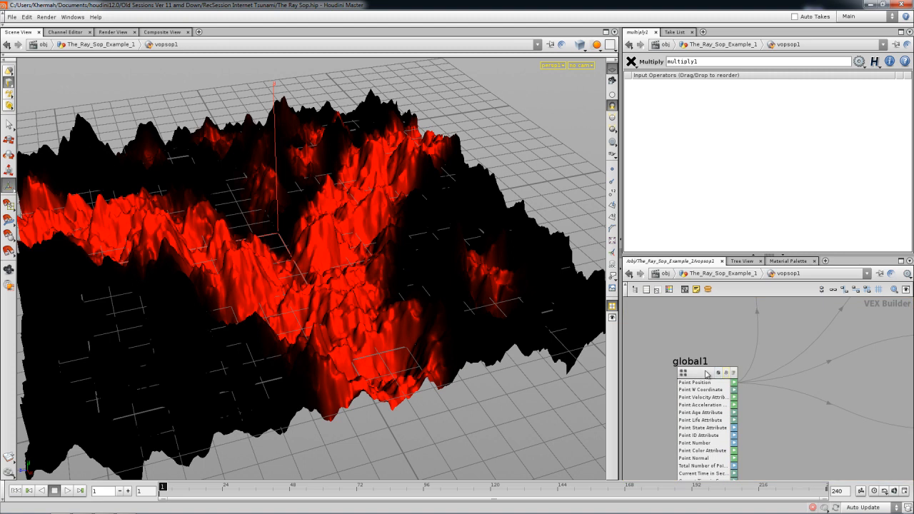
middle_click_drag(732, 384, 638, 411)
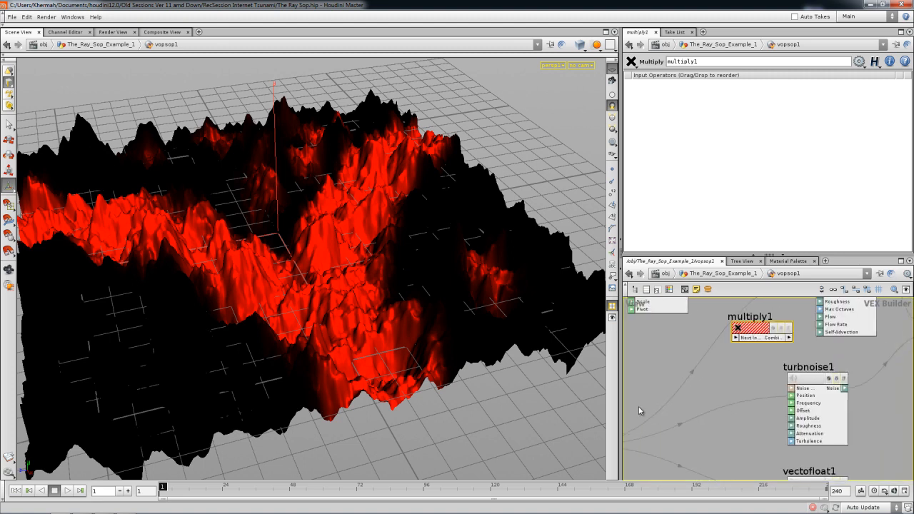
left_click(736, 337)
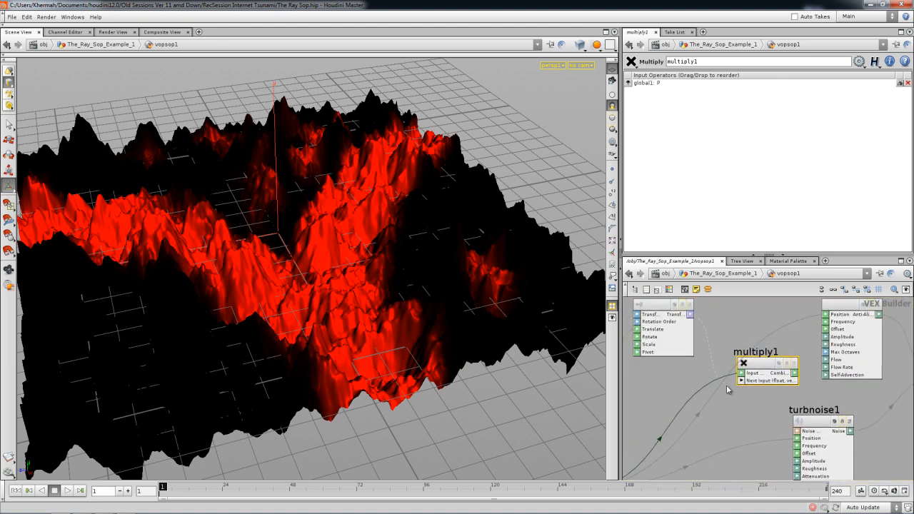
left_click(741, 381)
Step: Connect multiply1's combined output to the Position input of aaflownoise1 in place of the direct Point Position wire
middle_click_drag(782, 337, 743, 344)
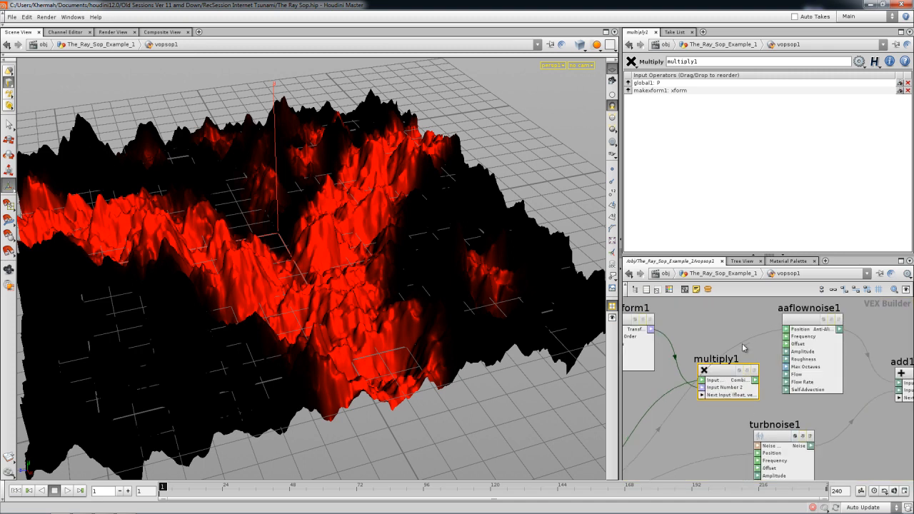
left_click(748, 345)
left_click(756, 382)
left_click_drag(742, 385, 743, 357)
Step: Rearrange global1, makexform1, multiply1 and the noise nodes so the network layout is spread out and readable
middle_click_drag(659, 346, 714, 316)
scroll(785, 348, "down", 3)
middle_click_drag(681, 407, 719, 407)
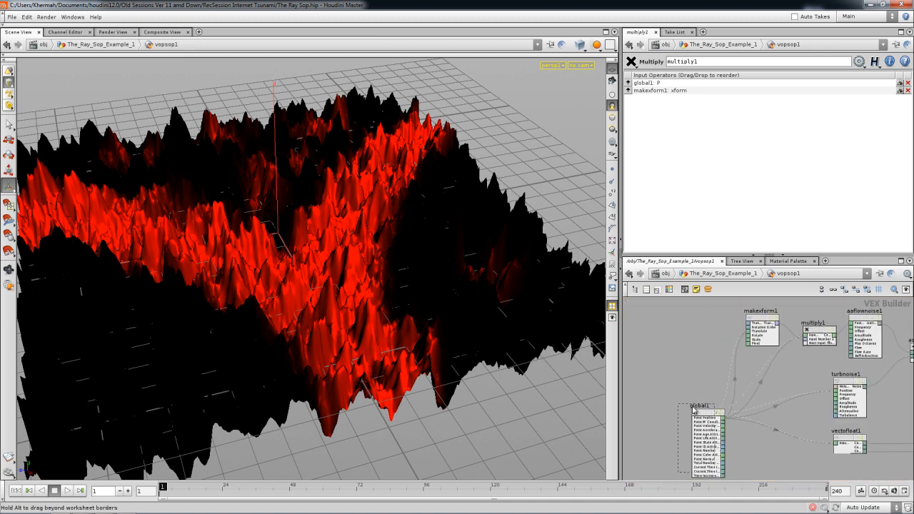
left_click_drag(707, 418, 676, 398)
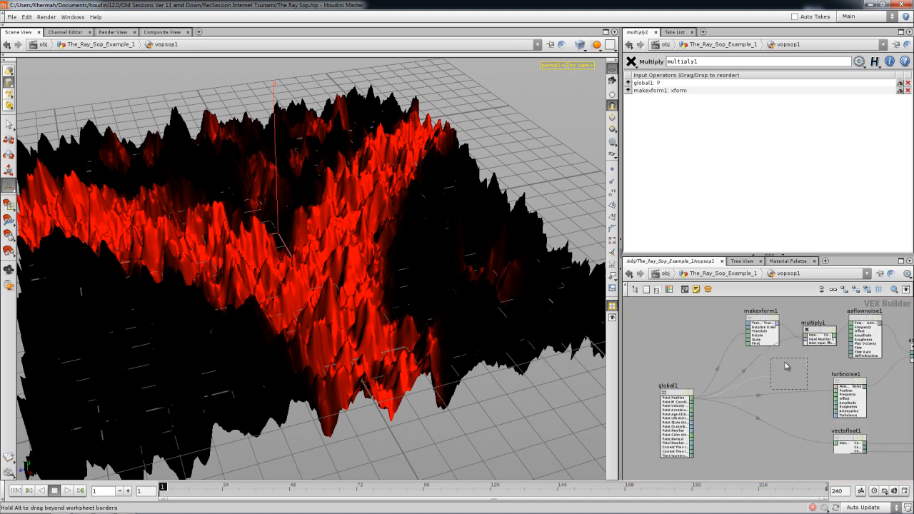
left_click_drag(786, 366, 788, 366)
middle_click_drag(738, 377, 713, 379)
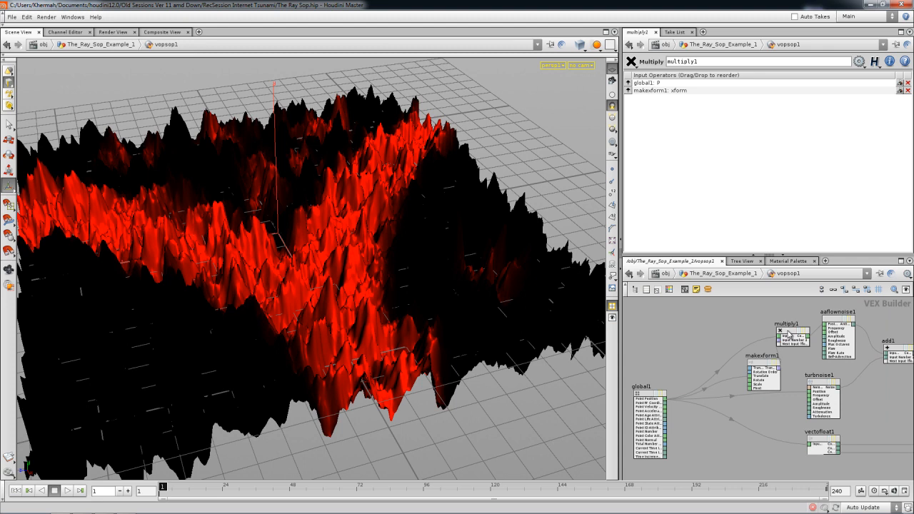
middle_click_drag(788, 334, 696, 364)
left_click_drag(813, 378, 809, 377)
left_click_drag(807, 377, 845, 378)
middle_click_drag(680, 366, 807, 353)
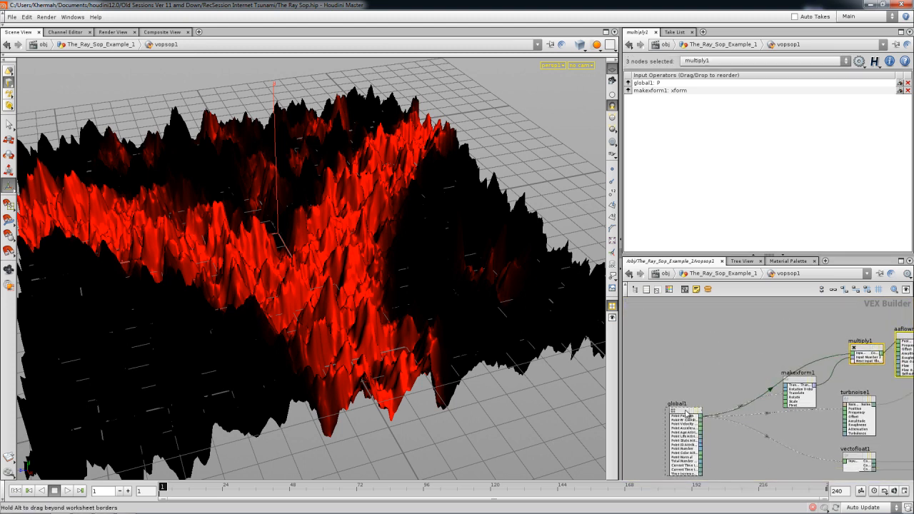
left_click_drag(686, 410, 673, 391)
Step: Set makexform1's Rotate to -1 in X and 220 in Y, and check the displaced surface
right_click_drag(783, 364, 812, 384)
left_click_drag(802, 389, 801, 404)
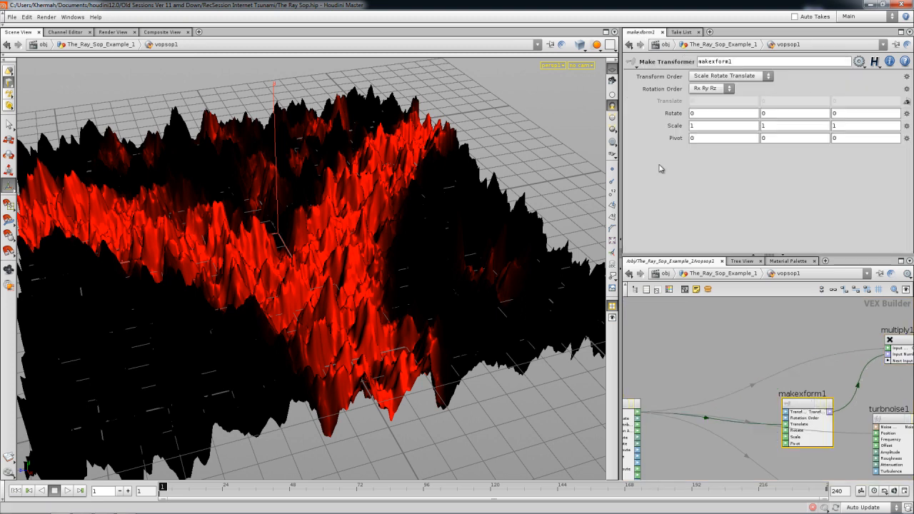
mouse_move(703, 116)
middle_mouse_down()
mouse_move(702, 100)
mouse_move(696, 115)
middle_mouse_up()
middle_click_drag(772, 115, 870, 85)
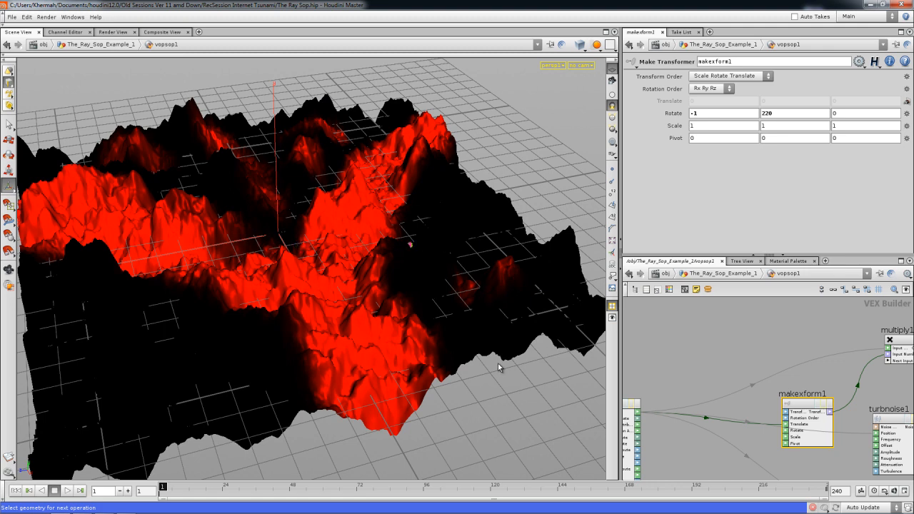
left_click_drag(457, 373, 564, 282)
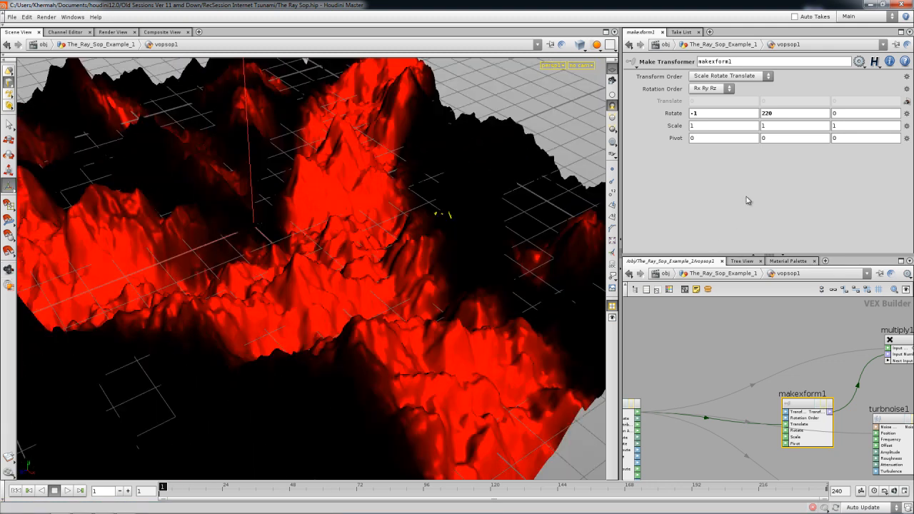
Step: Set makexform1's Scale to -0.3 on all three axes and inspect the terrain from several angles
mouse_move(676, 127)
middle_mouse_down()
mouse_move(748, 129)
mouse_move(626, 128)
mouse_move(675, 129)
middle_mouse_up()
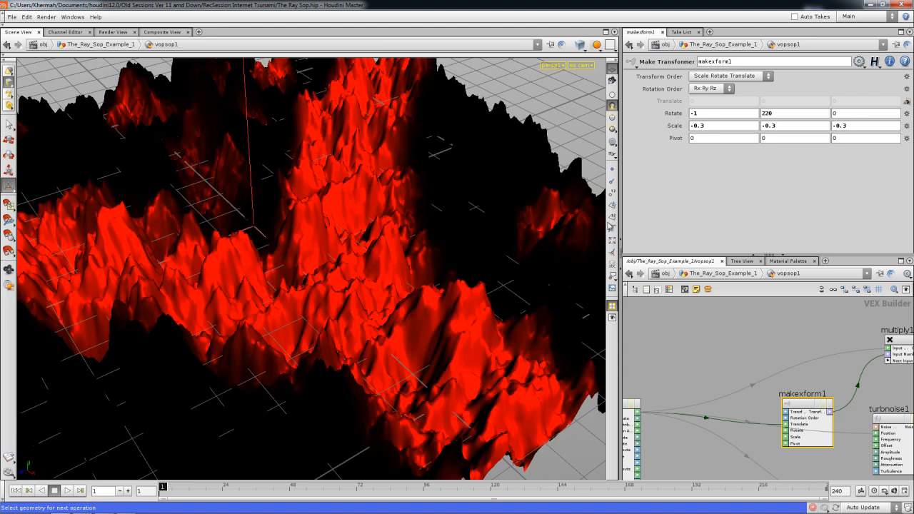
key("Escape")
left_click_drag(367, 265, 396, 267)
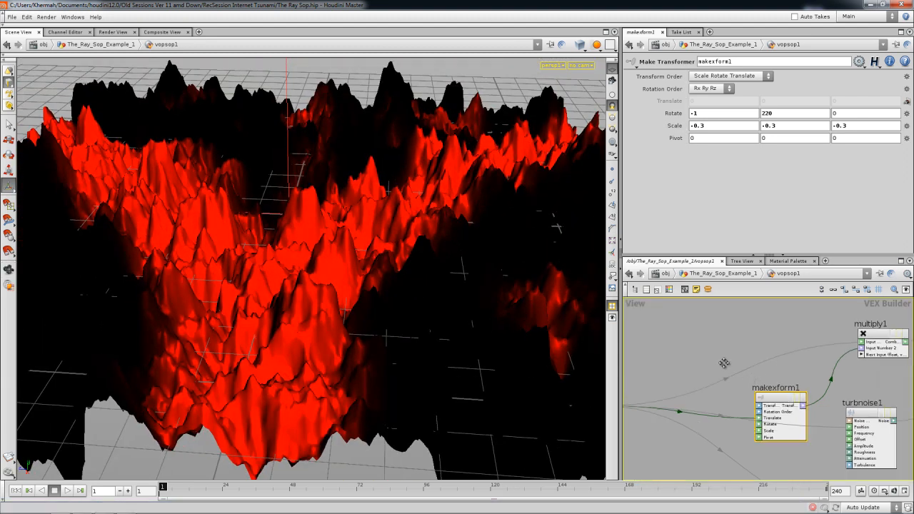
scroll(755, 364, "down", 4)
middle_click_drag(702, 381, 671, 382)
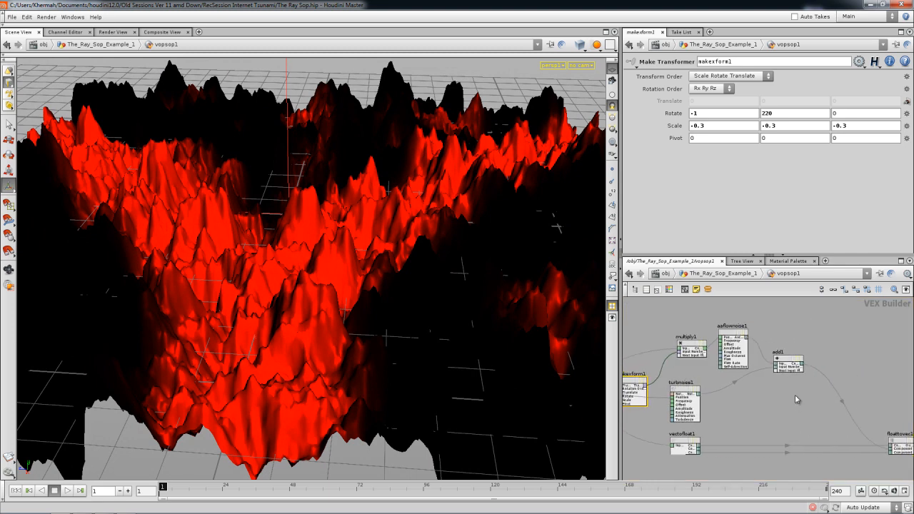
middle_click_drag(742, 384, 880, 334)
left_click_drag(586, 346, 374, 226)
Step: Add a Vector To Float node beside global1 and connect global1's Point Color Attribute to its input
scroll(693, 373, "up", 8)
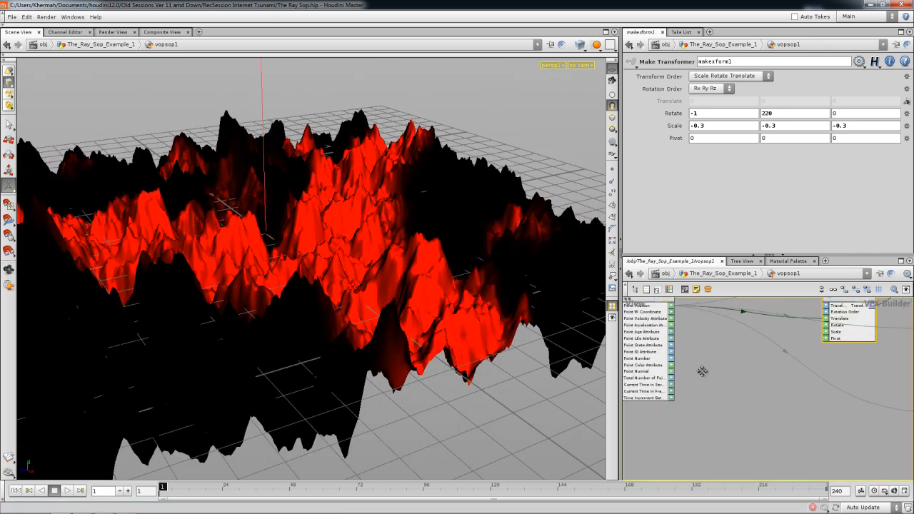
middle_click_drag(783, 357, 784, 373)
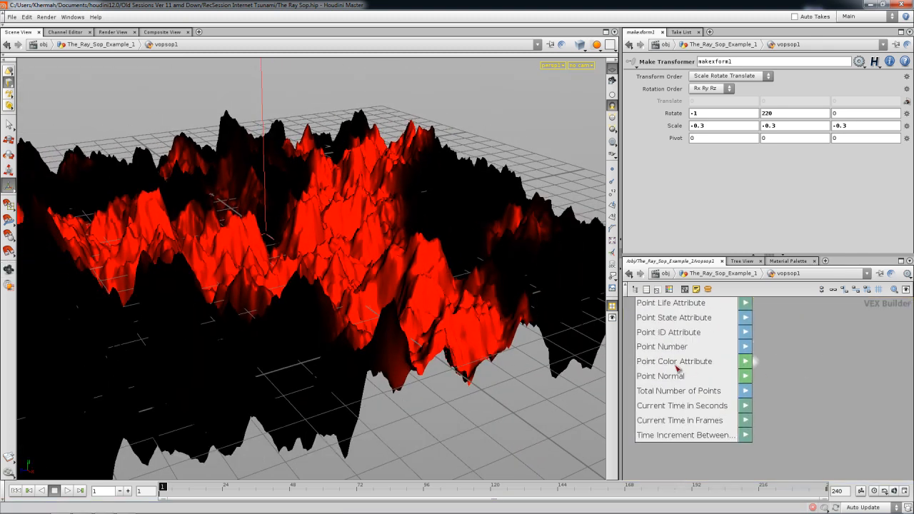
right_click_drag(804, 375, 820, 395)
middle_click_drag(820, 395, 738, 408)
key("Tab")
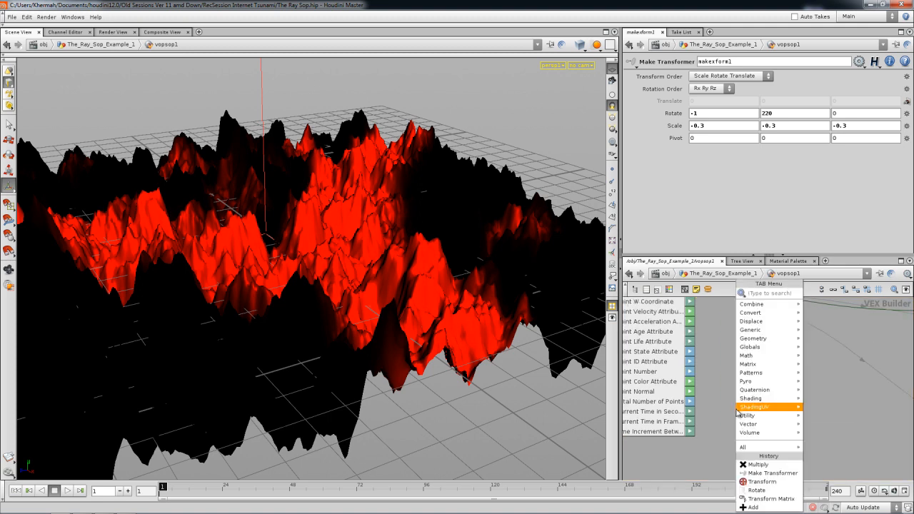
type("vec")
left_click(837, 303)
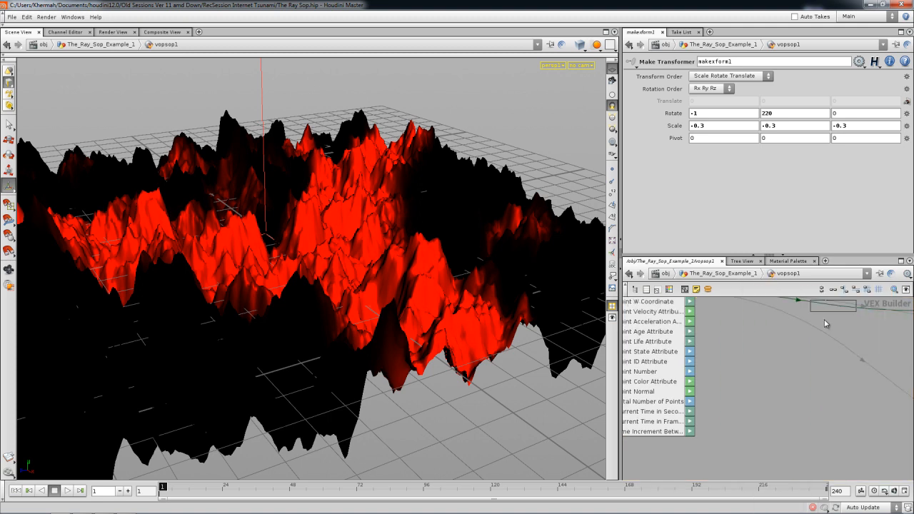
left_click(777, 378)
left_click(751, 375)
left_click_drag(763, 385, 756, 402)
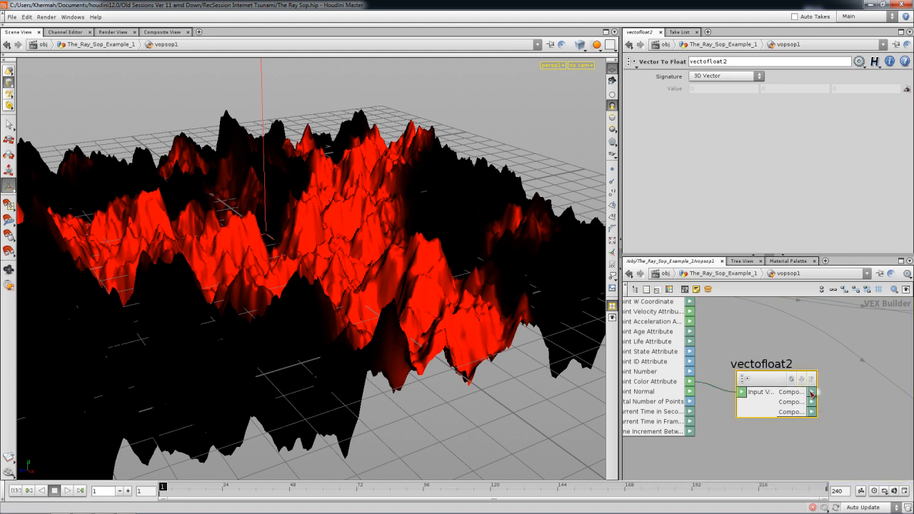
Step: Examine vectofloat2's component outputs and trace the network across to the inputs and output of add1
right_click_drag(837, 392, 826, 392)
middle_click_drag(826, 392, 738, 407)
right_click_drag(725, 409, 781, 412)
middle_click_drag(782, 416, 807, 385)
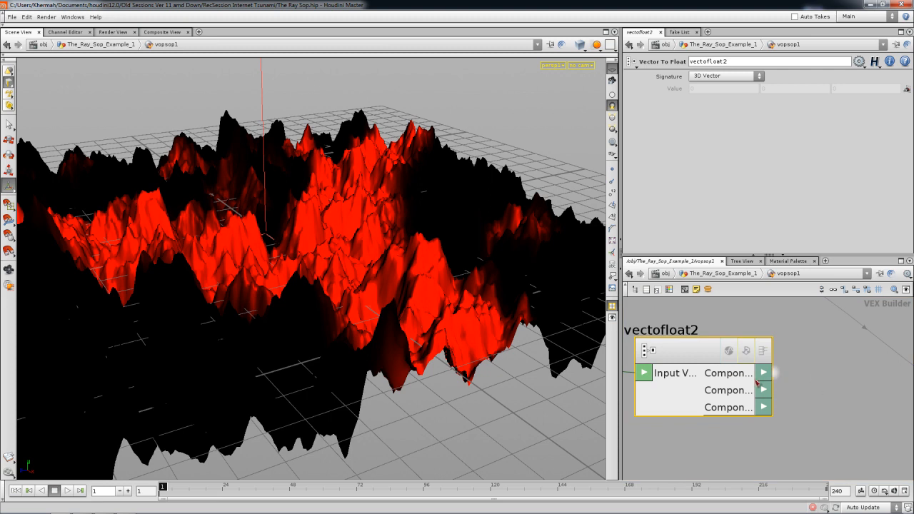
mouse_move(812, 369)
right_mouse_down()
mouse_move(794, 369)
mouse_move(829, 372)
right_mouse_up()
middle_click_drag(829, 372, 704, 402)
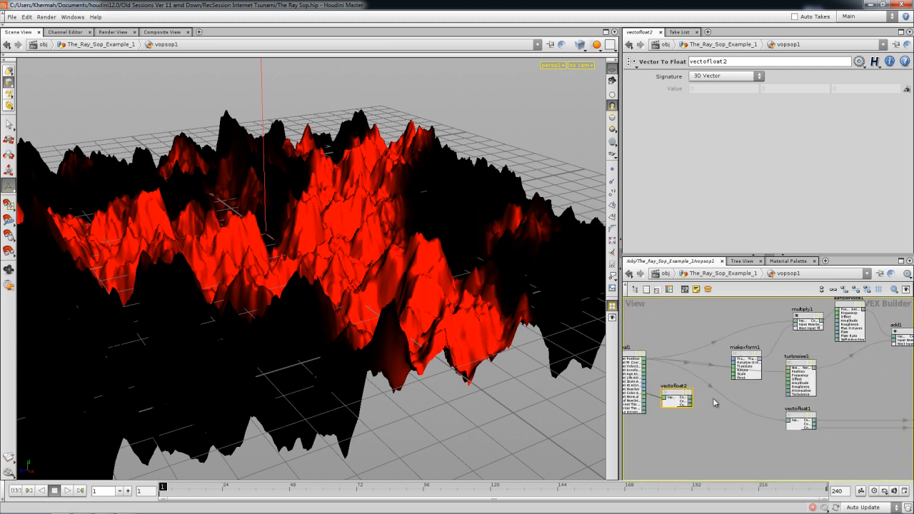
left_click_drag(686, 405, 687, 405)
middle_click_drag(768, 404, 683, 414)
middle_click_drag(842, 369, 769, 374)
scroll(783, 370, "up", 1)
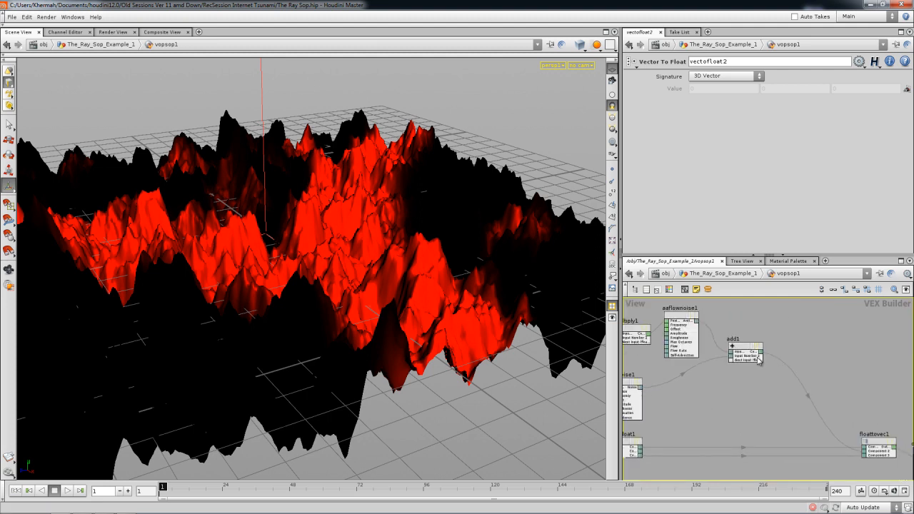
scroll(760, 362, "up", 5)
left_click(757, 361)
scroll(686, 428, "down", 5)
middle_click_drag(686, 428, 820, 384)
Step: View vopsop1's geometry spreadsheet at the object level and sort the points by Cd[0] to check the red values
left_click(724, 275)
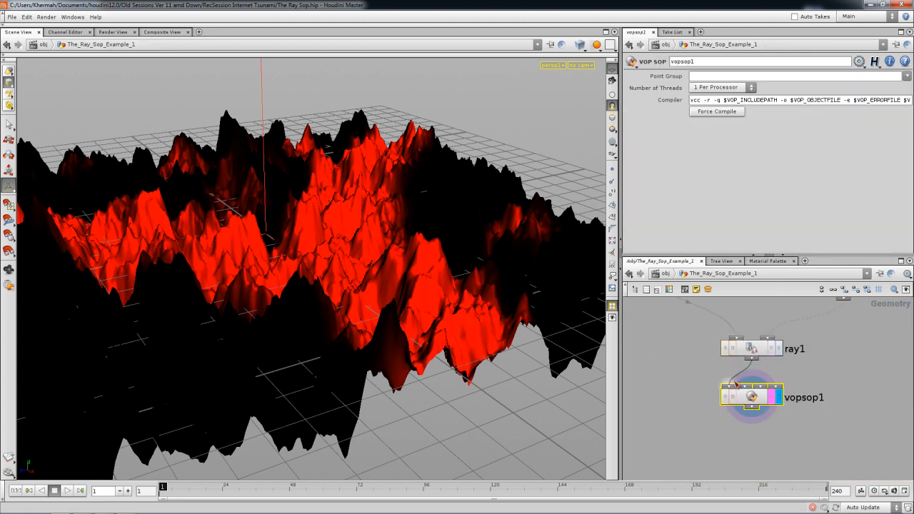
right_click(754, 397)
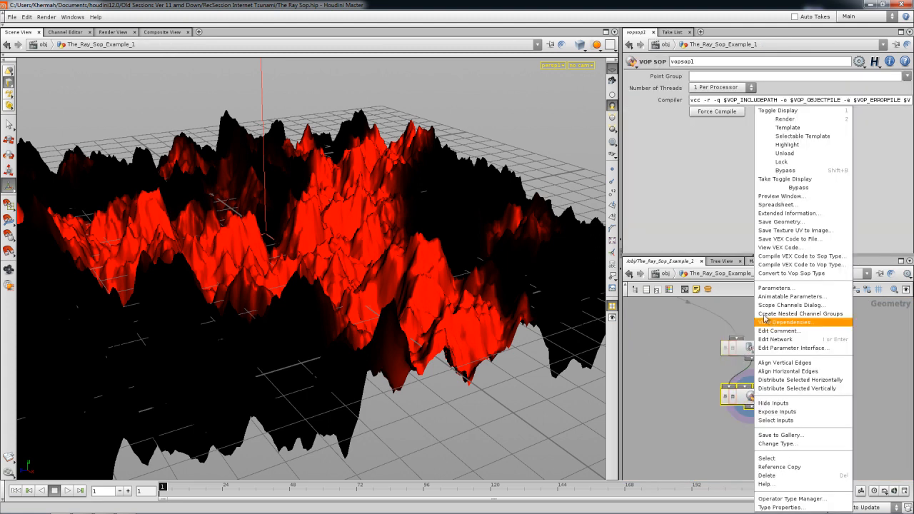
left_click(785, 209)
left_click_drag(513, 264, 497, 445)
left_click_drag(481, 207, 483, 414)
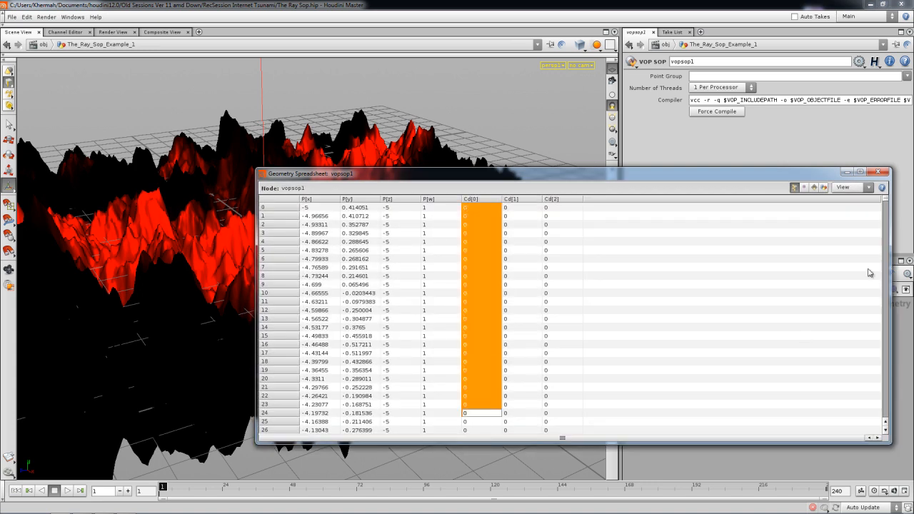
left_click(485, 200)
left_click(481, 217)
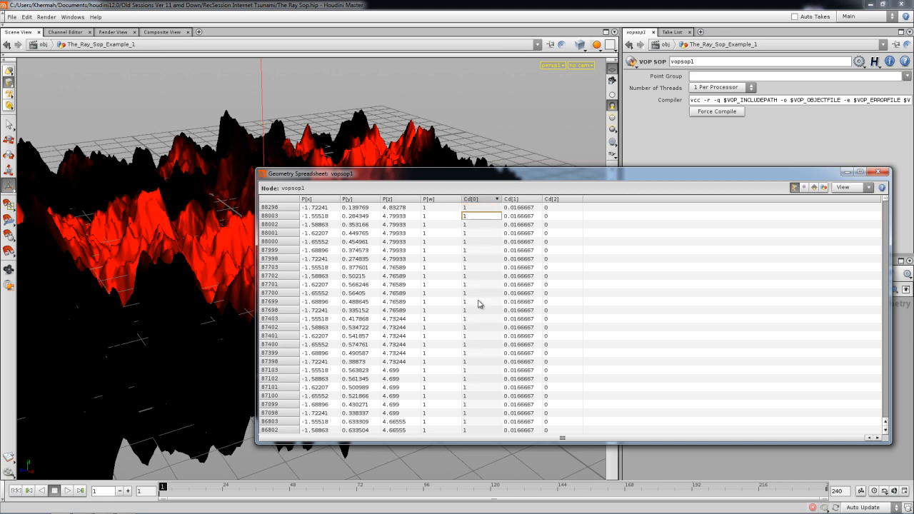
left_click(880, 173)
Step: Inside vopsop1, insert a Multiply node on the wire between add1 and floattovec1
double_click(747, 395)
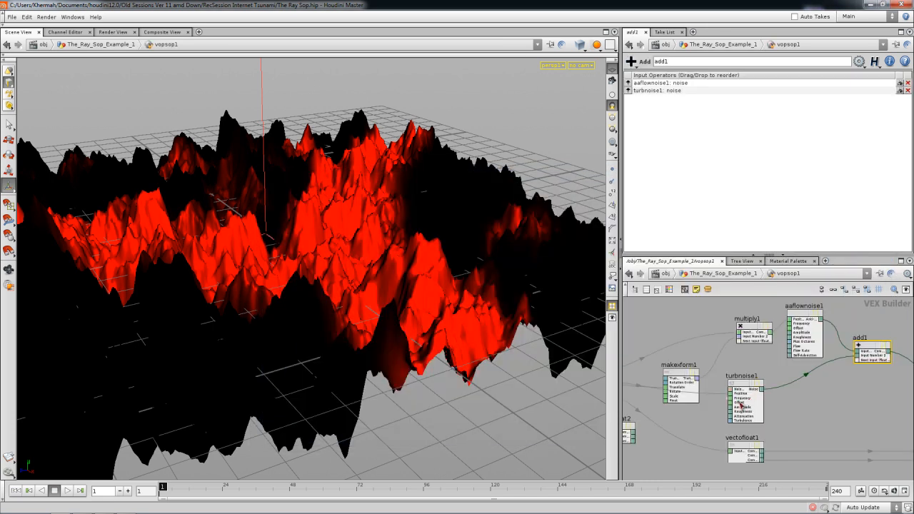
scroll(843, 414, "down", 2)
middle_click_drag(867, 393, 735, 393)
key("Tab")
type("Multiply")
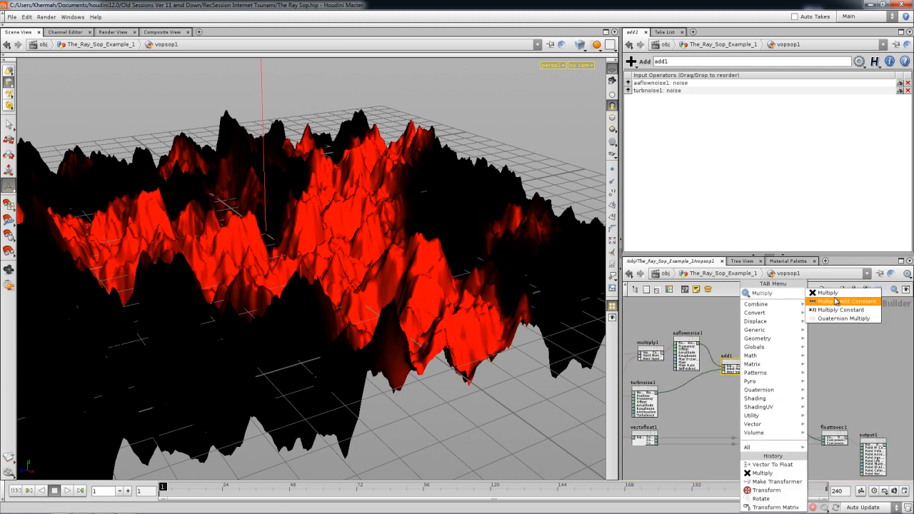
key("Return")
left_click(780, 400)
scroll(778, 401, "up", 2)
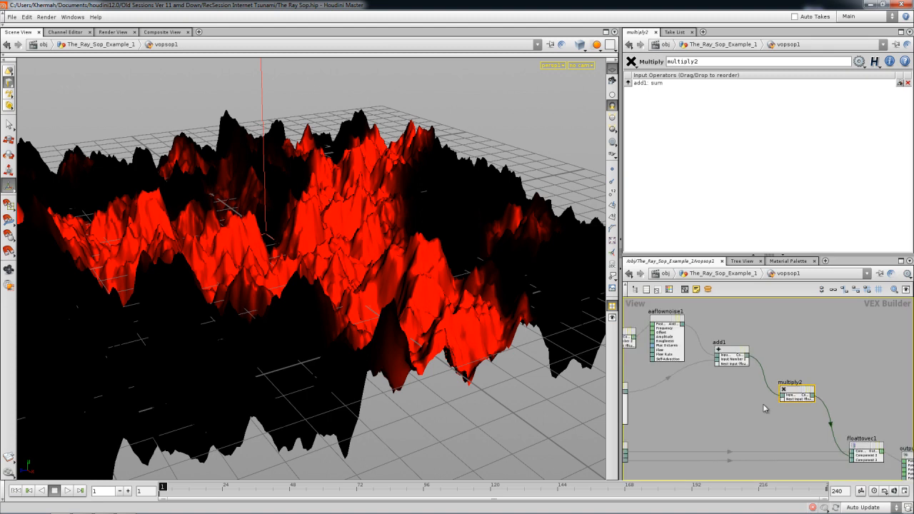
Step: Connect vectofloat2's first component output to multiply2's second input and inspect the masked displacement
middle_click_drag(673, 419, 876, 351)
right_click_drag(698, 358, 773, 358)
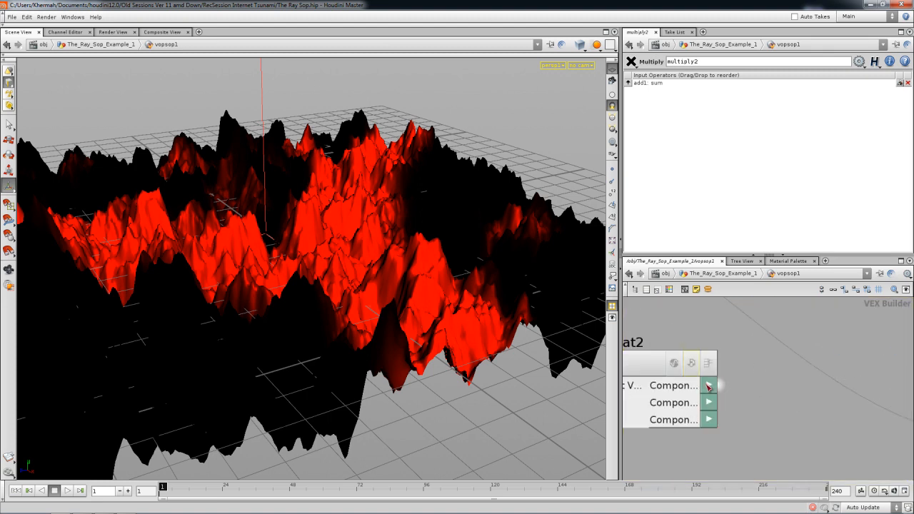
left_click(709, 385)
right_click_drag(357, 318, 333, 240)
left_click_drag(332, 240, 329, 284)
right_click_drag(373, 288, 397, 376)
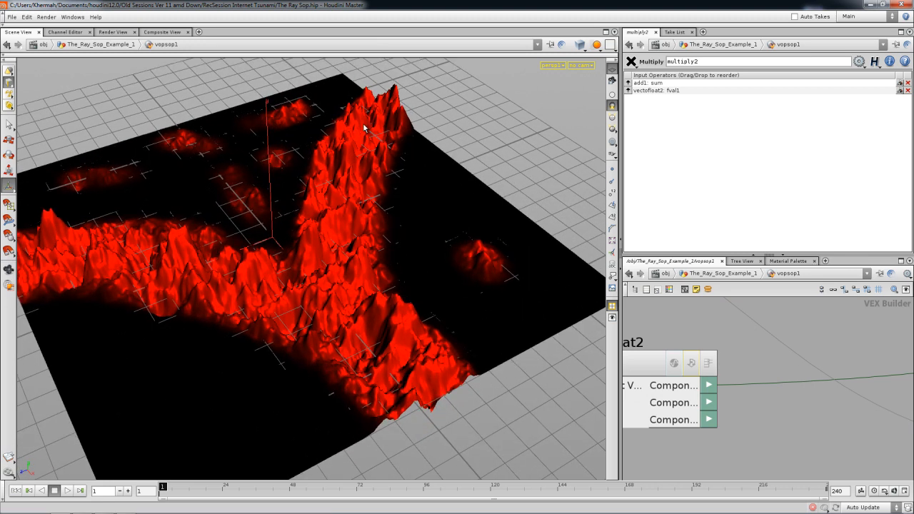
left_click_drag(380, 312, 504, 273)
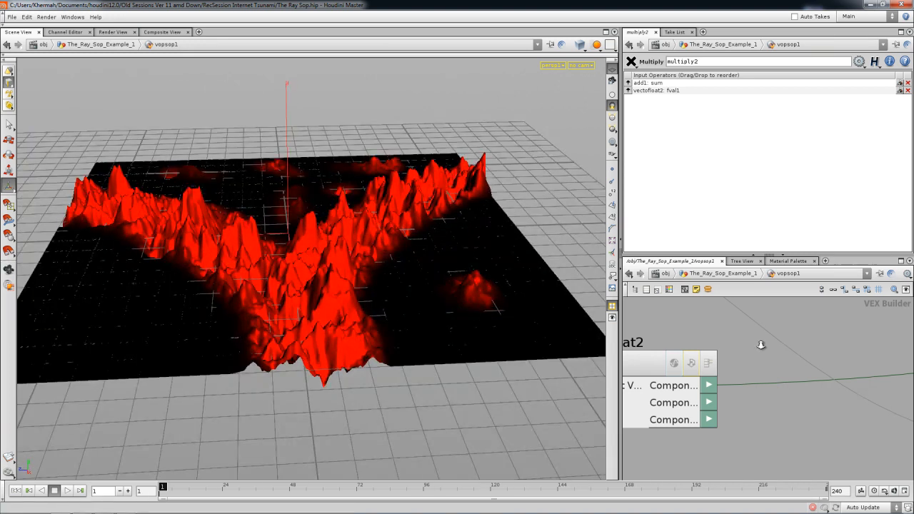
Step: Insert a Complement node on the wire between vectofloat2 and multiply2
scroll(761, 345, "down", 4)
middle_click_drag(829, 347, 589, 405)
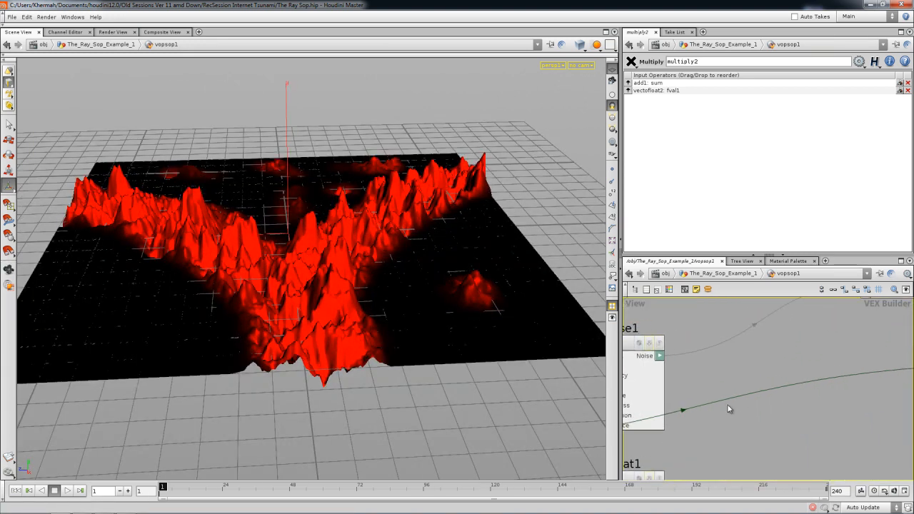
key("Tab")
mouse_move(767, 356)
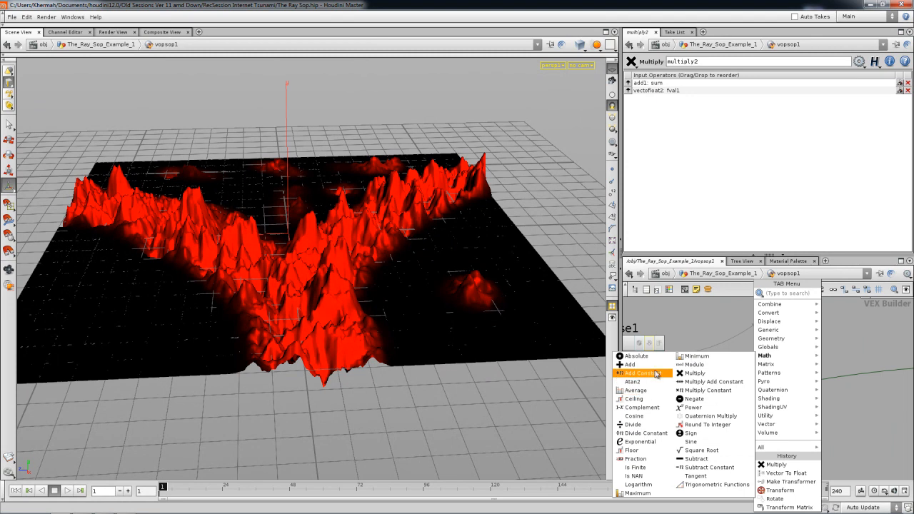
left_click(642, 413)
left_click(773, 383)
left_click_drag(757, 402, 754, 408)
Step: Inspect the inverted displacement from above and from low angles, and move complement1 slightly lower in the network
left_click_drag(422, 312, 392, 261, "alt")
right_click_drag(393, 261, 392, 293, "alt")
left_click_drag(393, 292, 400, 267, "alt")
left_click_drag(411, 233, 504, 374, "alt")
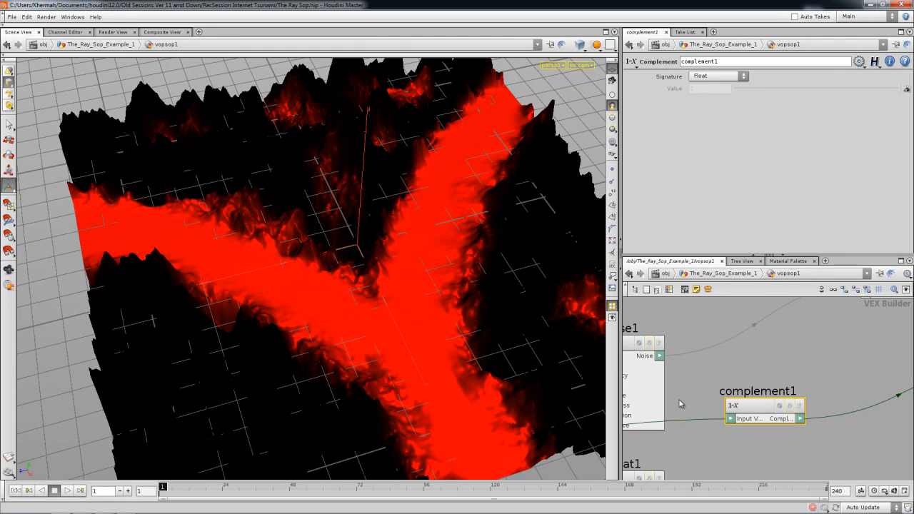
left_click_drag(490, 286, 373, 261, "alt")
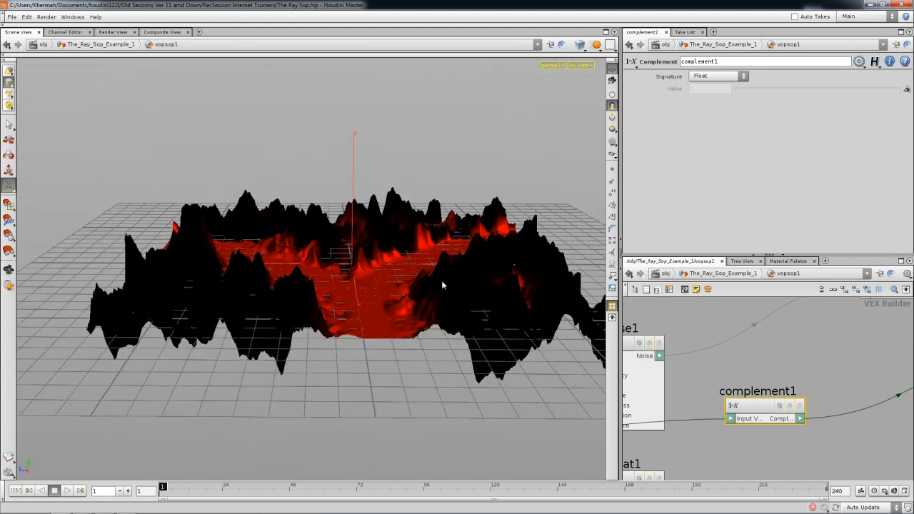
scroll(797, 375, "down", 5)
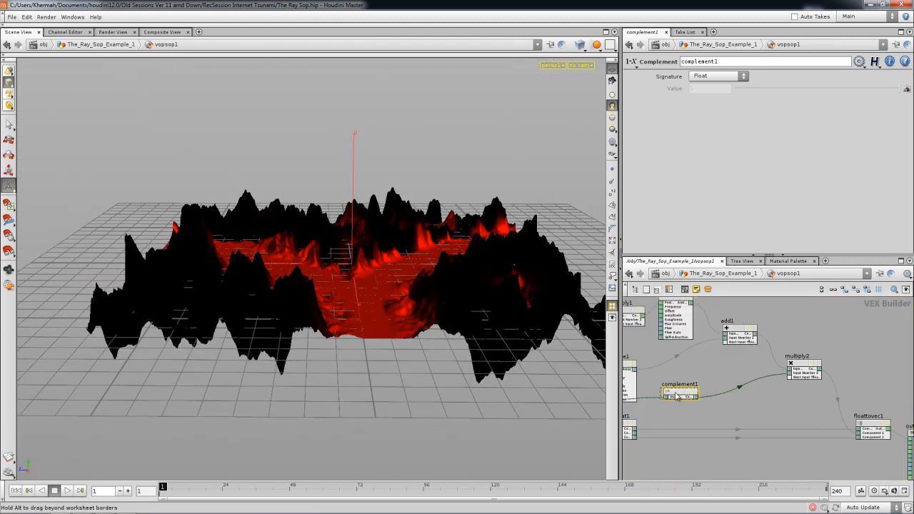
left_click_drag(674, 405, 674, 413)
middle_click_drag(719, 385, 712, 388)
left_click_drag(414, 234, 450, 250, "alt")
right_click_drag(449, 249, 405, 269)
left_click_drag(406, 268, 307, 256)
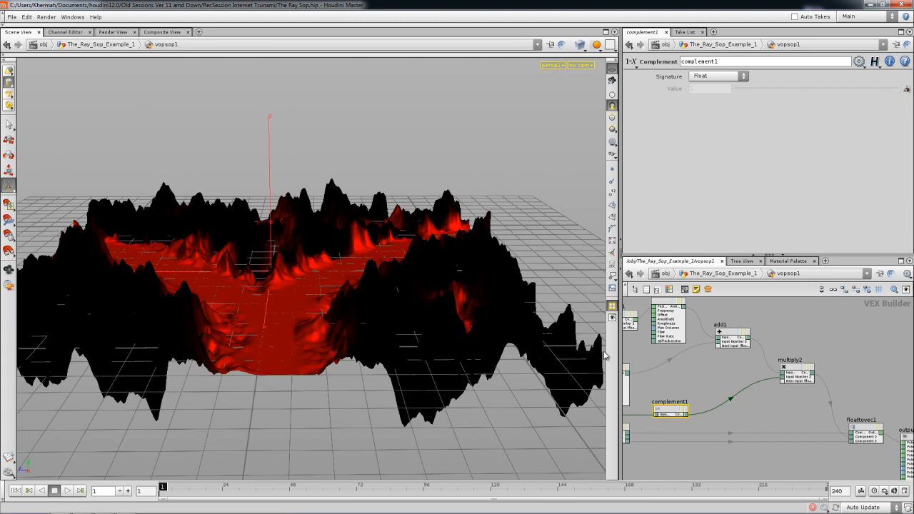
Step: Add a Ramp Parameter node to the network between multiply2 and output1, above floattovec1
middle_click_drag(796, 376, 735, 374)
scroll(781, 372, "up", 2)
middle_click_drag(785, 403, 774, 397)
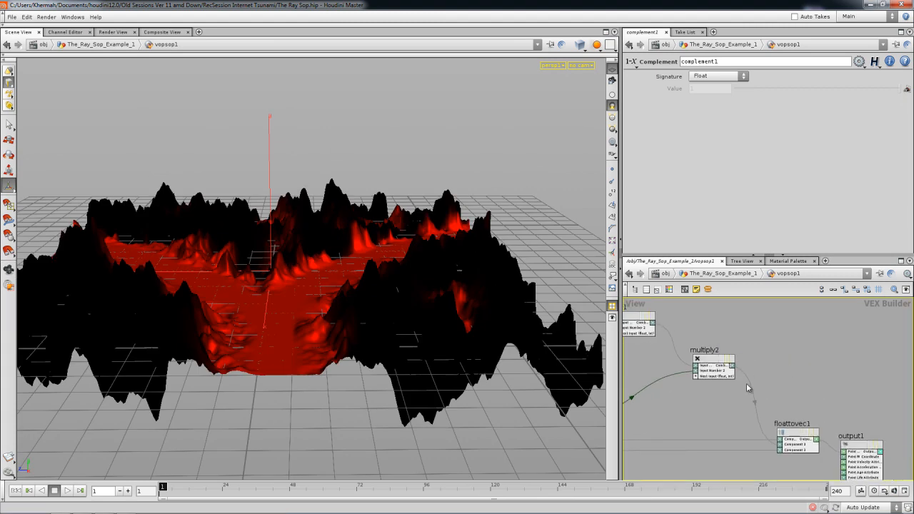
scroll(761, 363, "up", 2)
middle_click_drag(751, 364, 729, 364)
key("Tab")
type("ra")
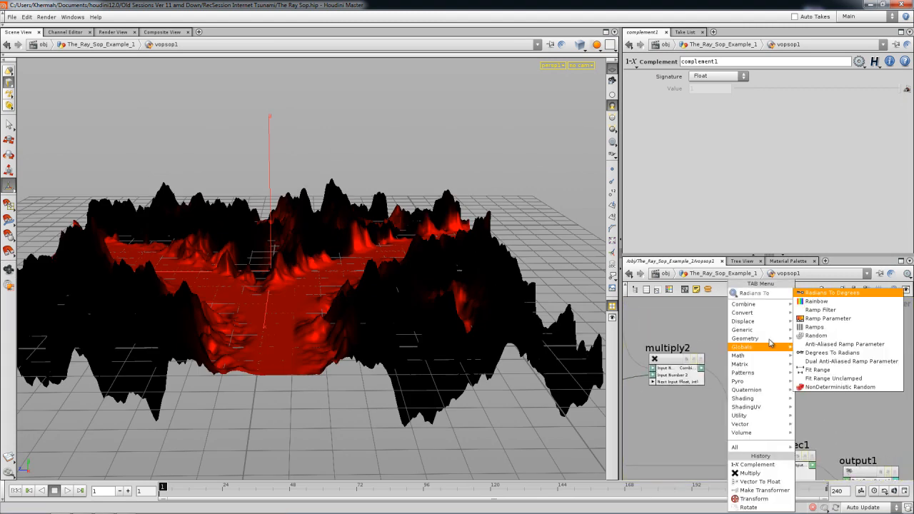
left_click(824, 319)
left_click(774, 348)
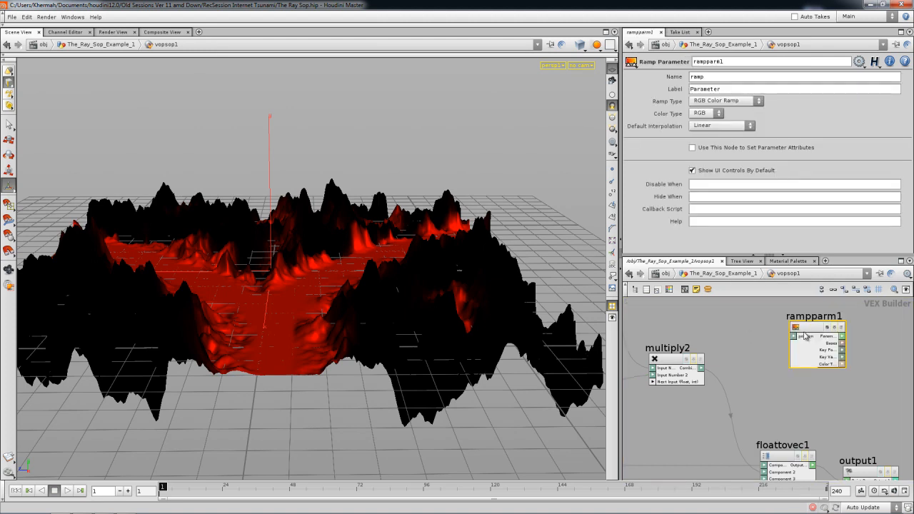
left_click_drag(806, 333, 807, 345)
middle_click_drag(788, 348, 750, 347)
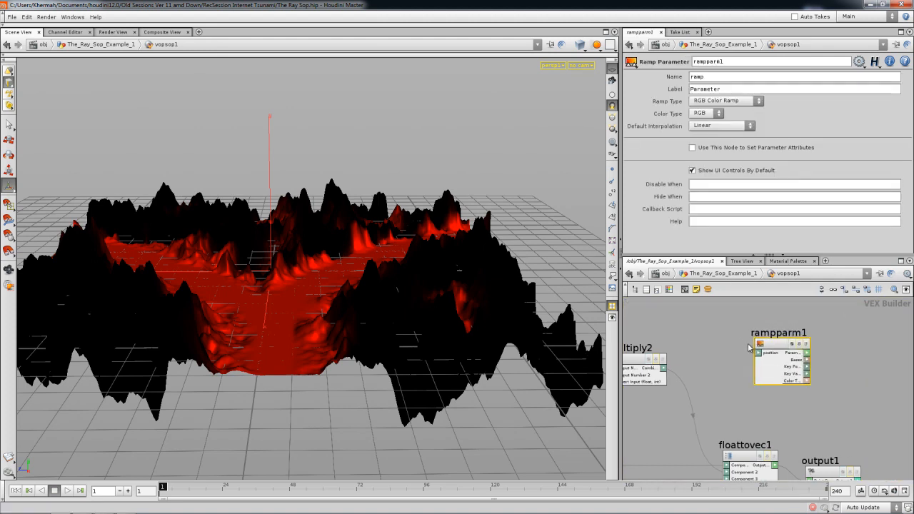
Step: Connect multiply2's combined output directly to output1's Point Color Attribute and view the terrain from the side
left_click_drag(343, 298, 394, 319)
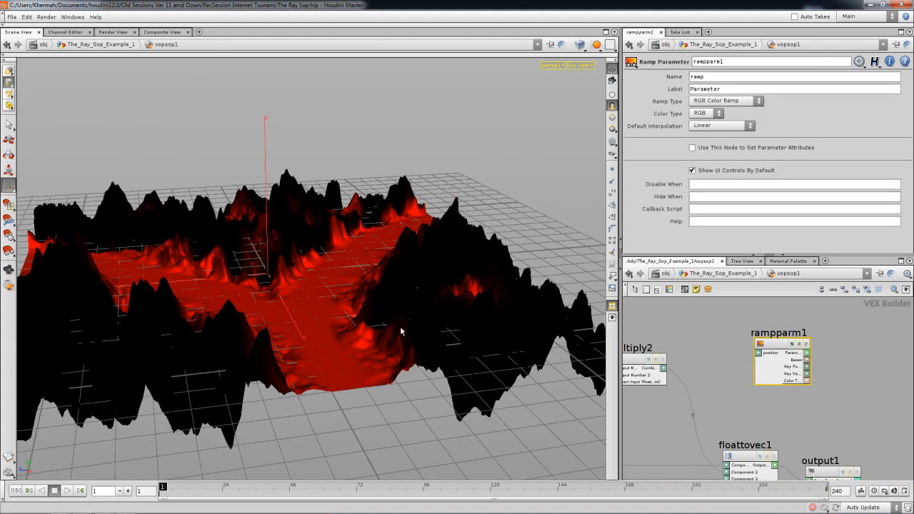
middle_click_drag(701, 360, 727, 350)
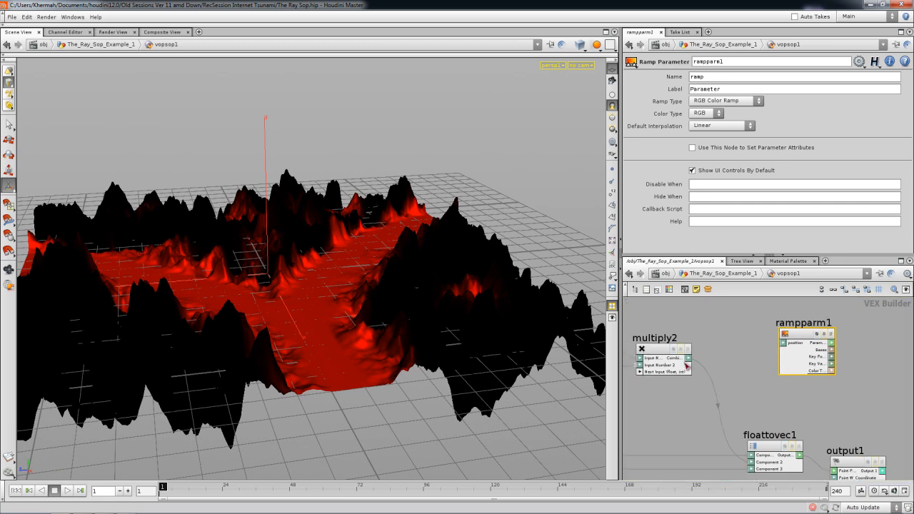
left_click(688, 360)
middle_click_drag(809, 403, 528, 298)
middle_click_drag(642, 337, 838, 321)
left_click(749, 404)
middle_click_drag(755, 365, 771, 407)
left_click(789, 391)
left_click_drag(825, 352, 825, 352)
left_click_drag(336, 290, 532, 273)
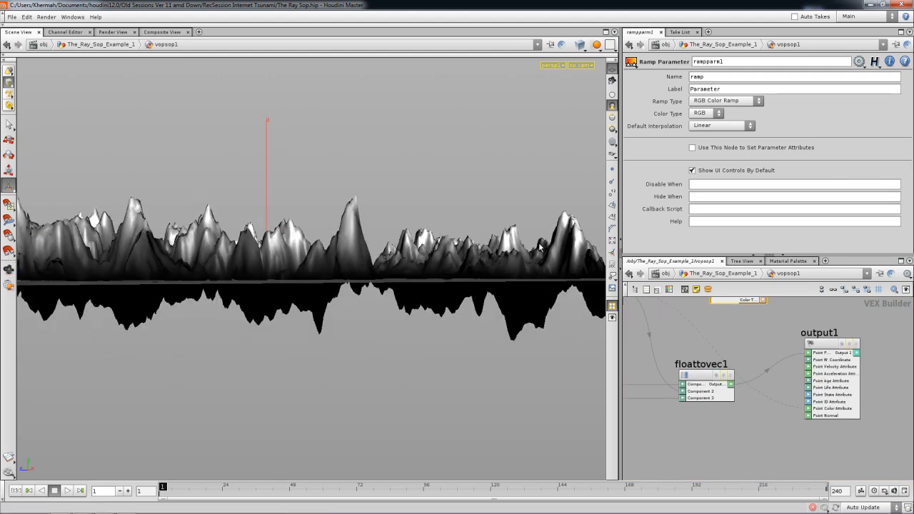
Step: Add a Fit Range node between multiply2 and rampparm1
middle_click_drag(672, 359, 763, 436)
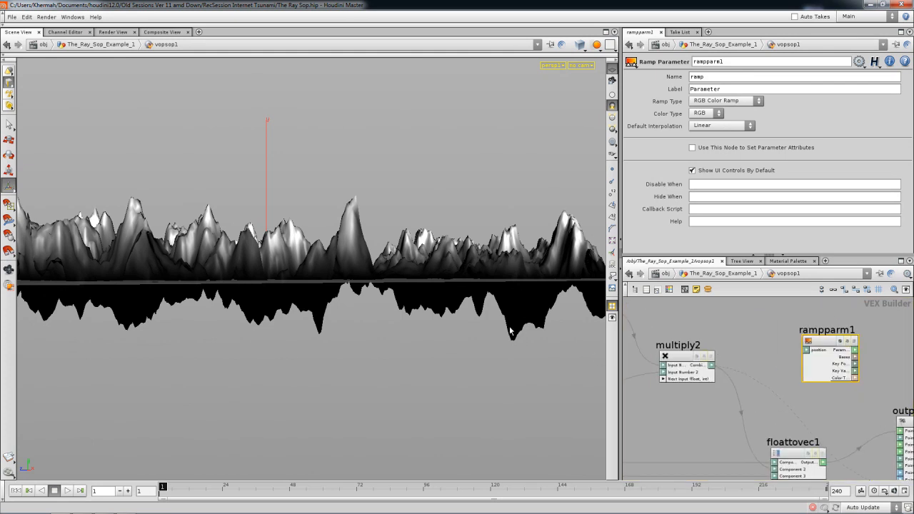
middle_click_drag(643, 310, 592, 332)
key("Tab")
type("f")
mouse_move(721, 381)
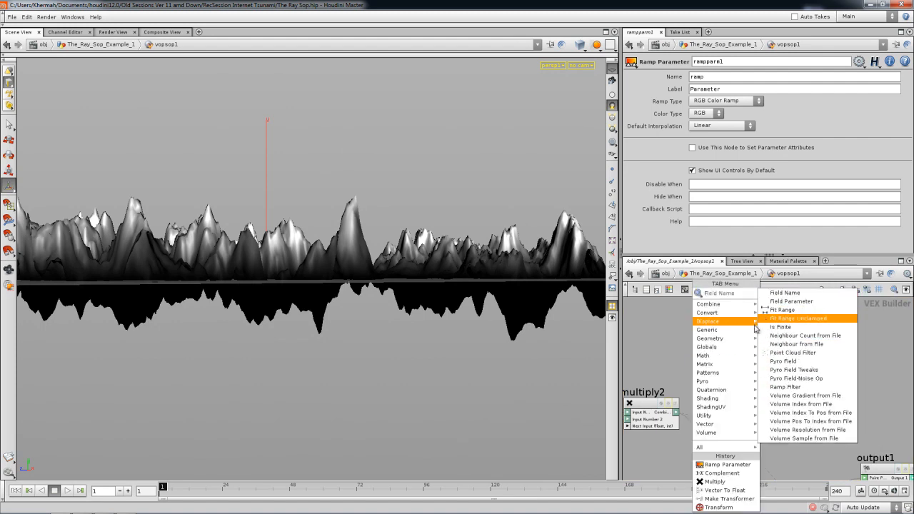
left_click(782, 310)
left_click_drag(782, 387, 831, 387)
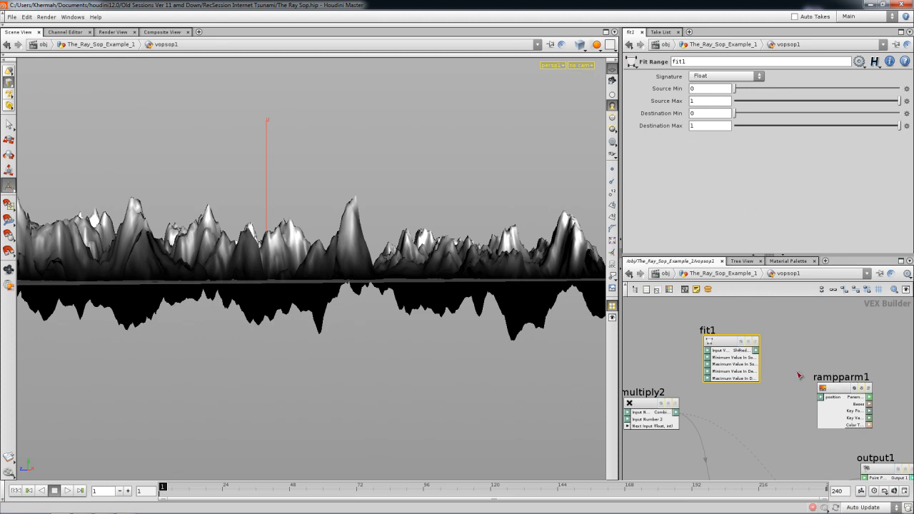
scroll(677, 412, "up", 2)
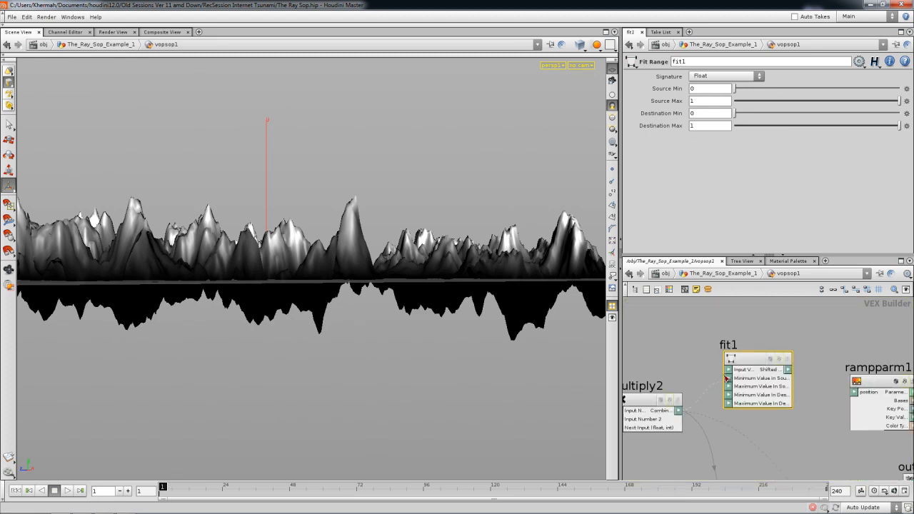
Step: Connect multiply2's combined output to fit1's input value and fit1's shifted output to rampparm1's position
left_click(743, 371)
left_click(692, 100)
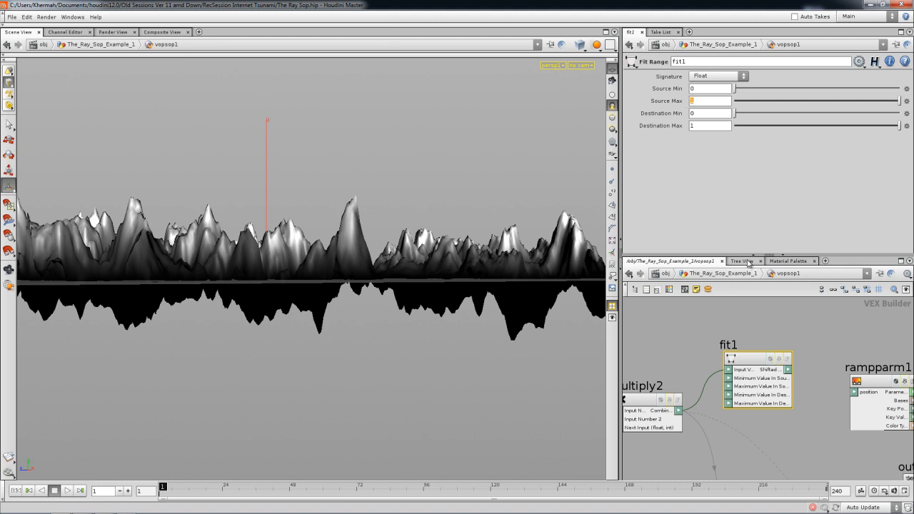
left_click(786, 336)
middle_click_drag(786, 337, 678, 337)
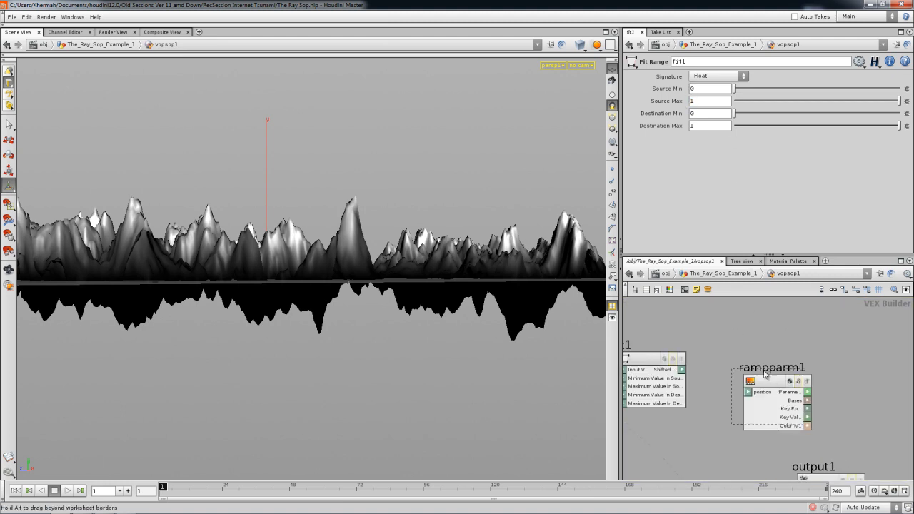
left_click_drag(770, 379, 762, 364)
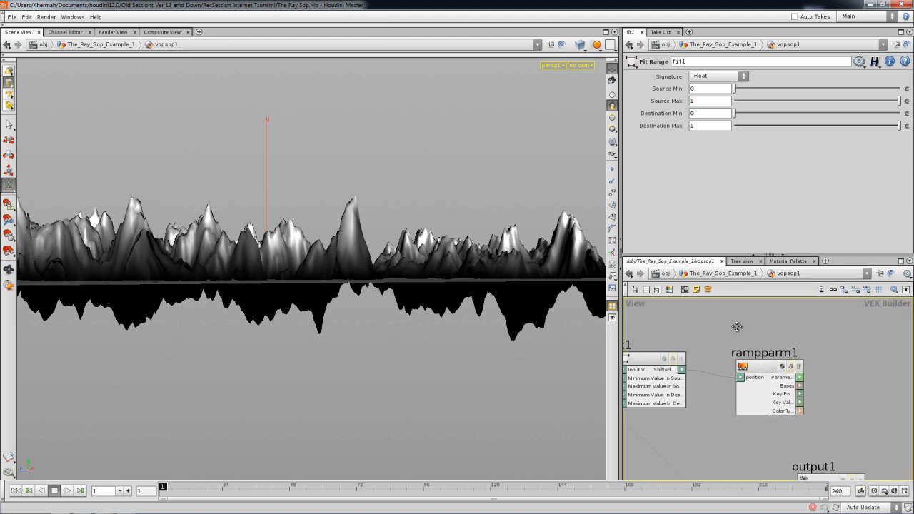
Step: Feed rampparm1's parameter output into output1's Point Color Attribute and go back up to the geometry network
middle_click_drag(796, 374, 743, 355)
middle_click_drag(787, 425, 754, 333)
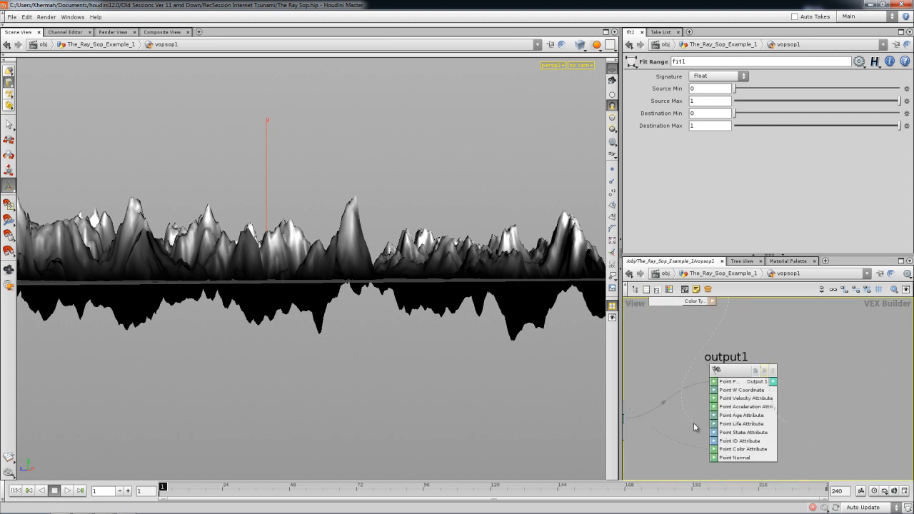
middle_click_drag(655, 396, 771, 390)
key("u")
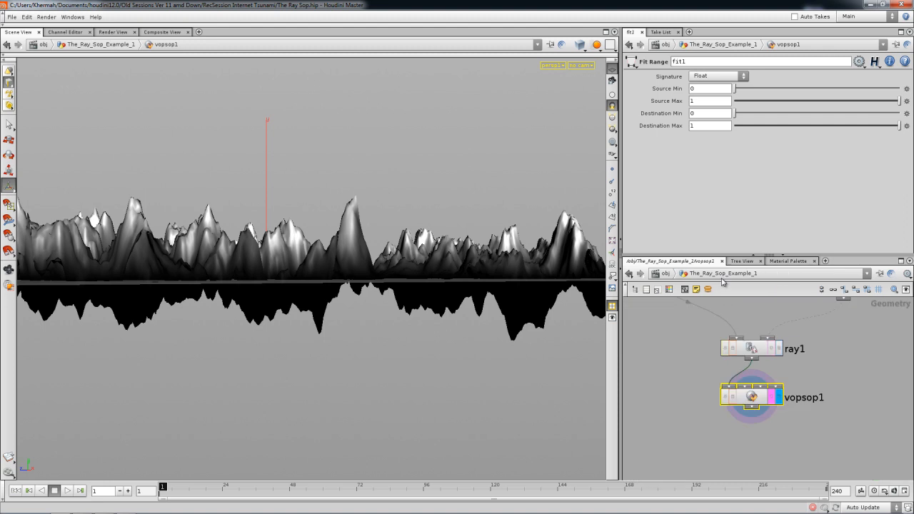
Step: Color the end point of vopsop1's ramp, at position 1, pure saturated red
left_click_drag(448, 266, 478, 313, "alt")
left_click(652, 153)
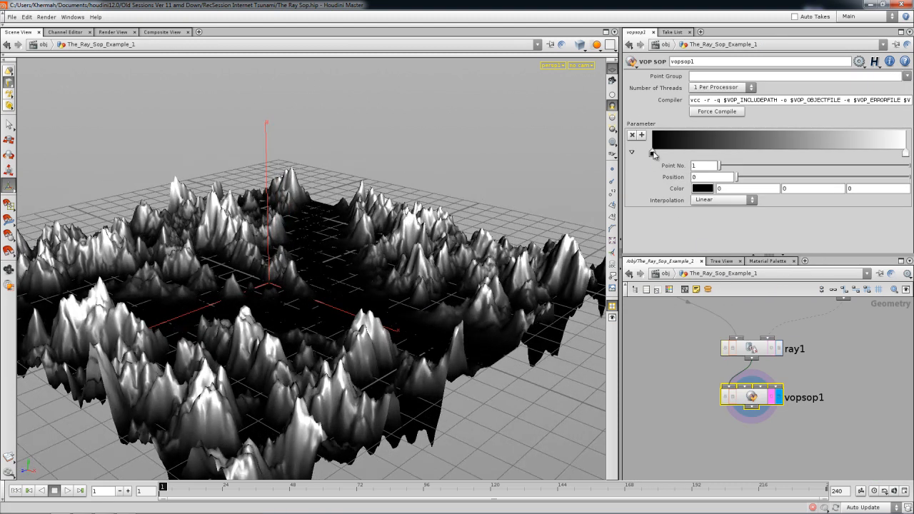
left_click(905, 153)
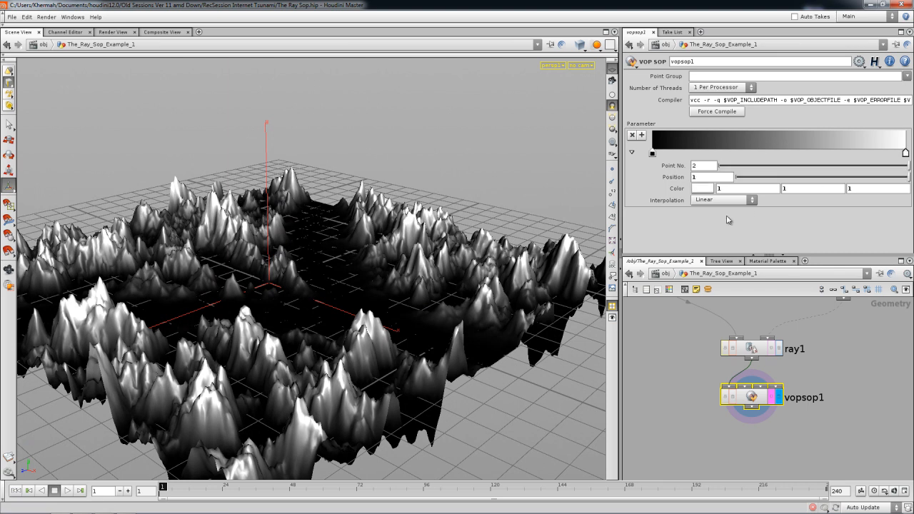
left_click(702, 188)
left_click_drag(785, 119, 812, 126)
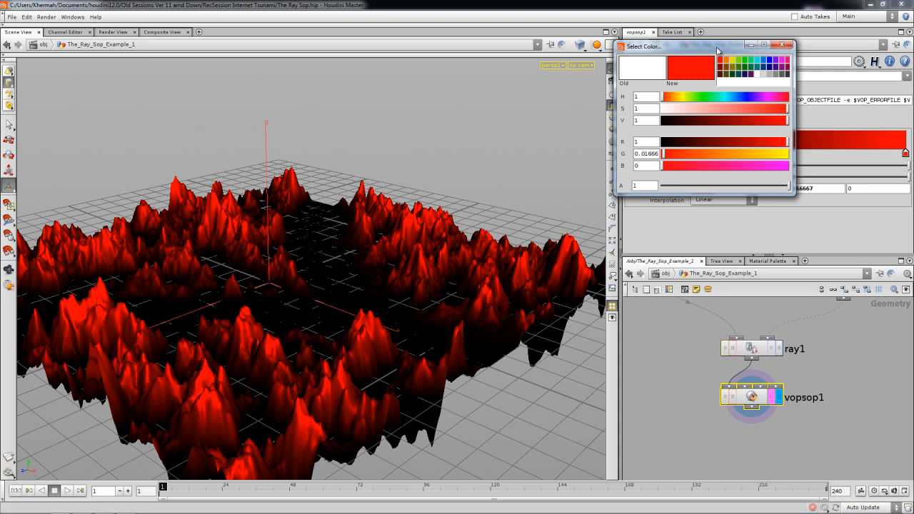
left_click_drag(717, 49, 535, 56)
Step: Add a ramp point at position of about 0.415, color it bright green, and view the terrain from a lower angle
left_click(758, 137)
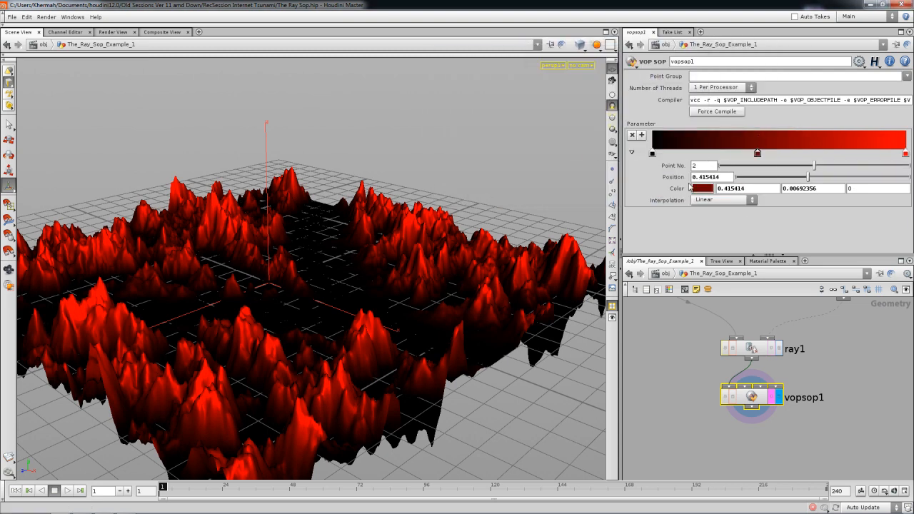
left_click(705, 189)
left_click_drag(563, 161, 609, 160)
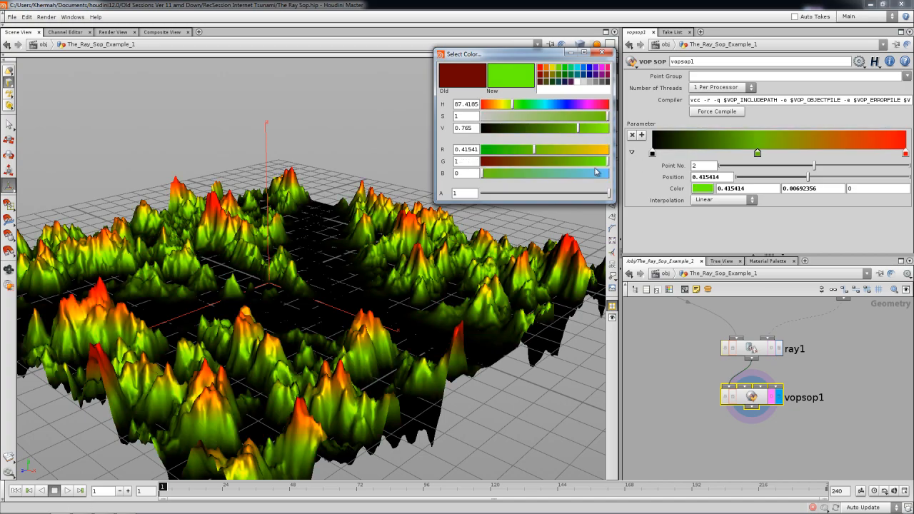
left_click_drag(483, 311, 473, 344)
left_click_drag(389, 315, 596, 364)
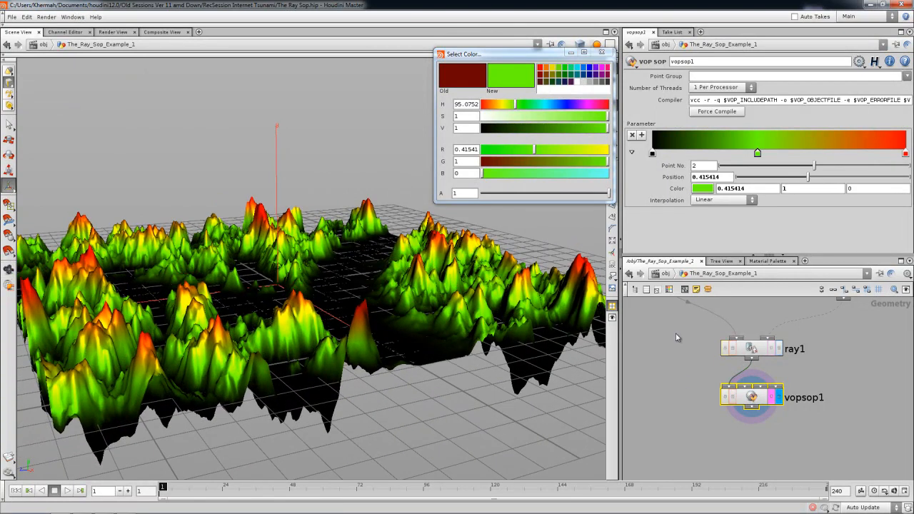
Step: Add an Attribute node to The_Ray_Sop_Example_1 directly below vopsop1 and connected to its output
left_click(661, 276)
middle_click_drag(690, 392, 698, 379)
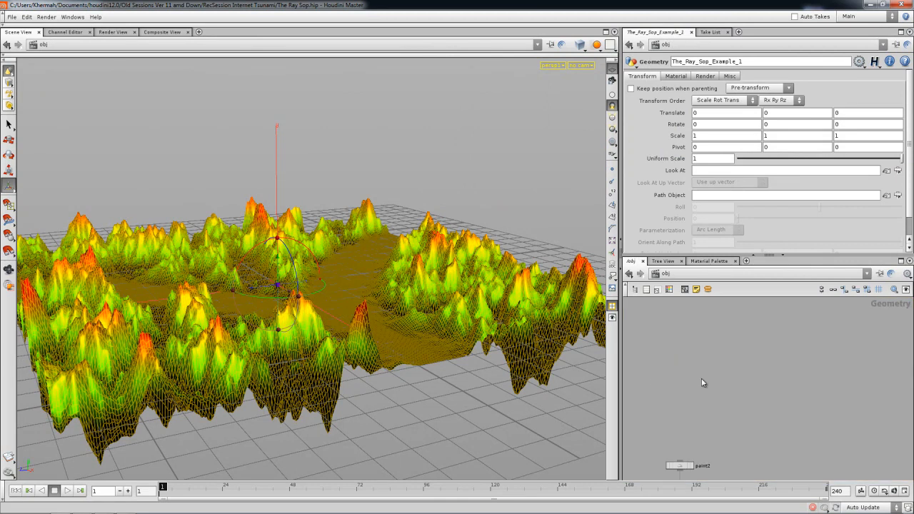
double_click(698, 379)
middle_click_drag(691, 431, 695, 409)
key("Tab")
mouse_move(728, 286)
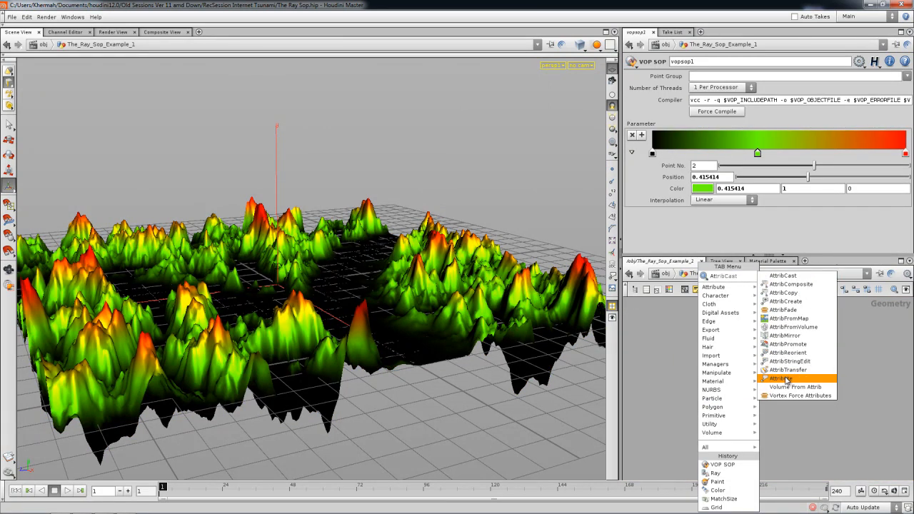
left_click(790, 372)
left_click(762, 422)
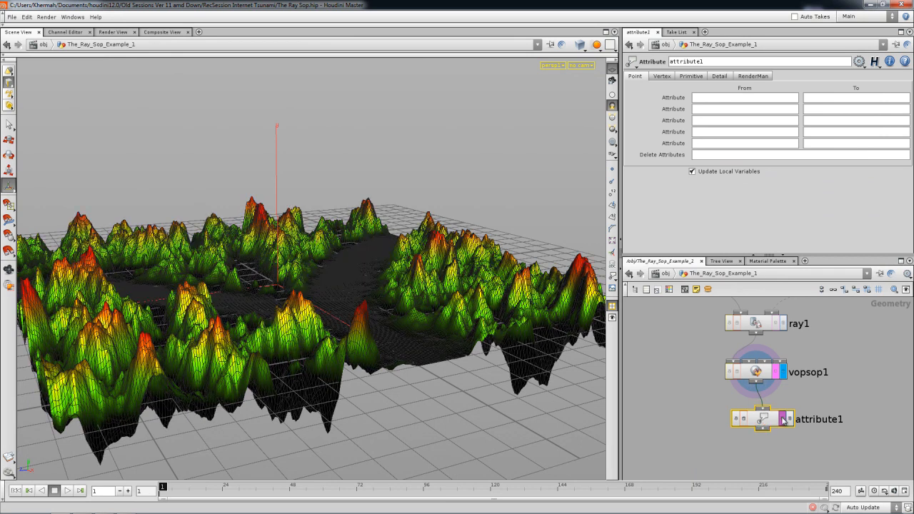
Step: Set attribute1 to delete the Cd point attribute and display the uncolored terrain
type("Cd")
key("Return")
left_click(677, 377)
left_click_drag(357, 243, 352, 316, "alt")
left_click_drag(338, 249, 404, 278)
Step: Review ray1's attribute import and ray projection settings, and examine the displaced terrain and its flat channel
middle_click_drag(746, 340, 707, 404)
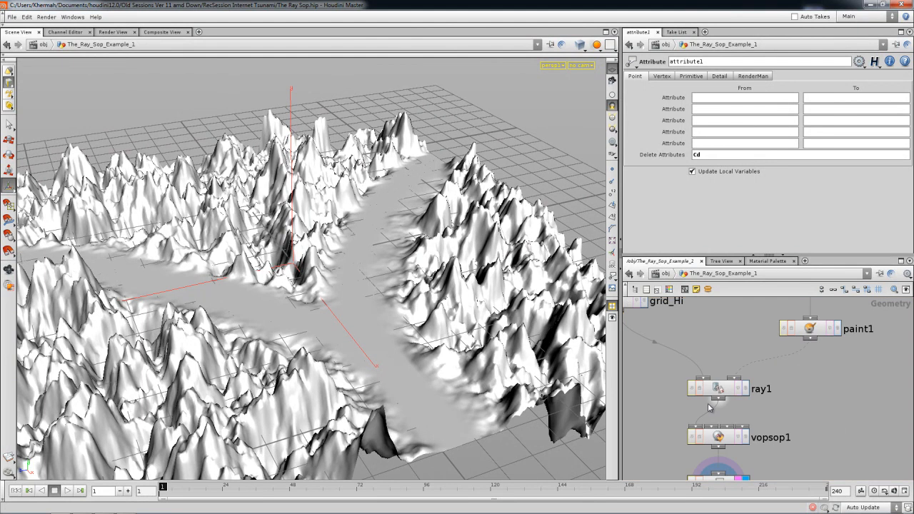
left_click(719, 395)
scroll(805, 393, "down", 3)
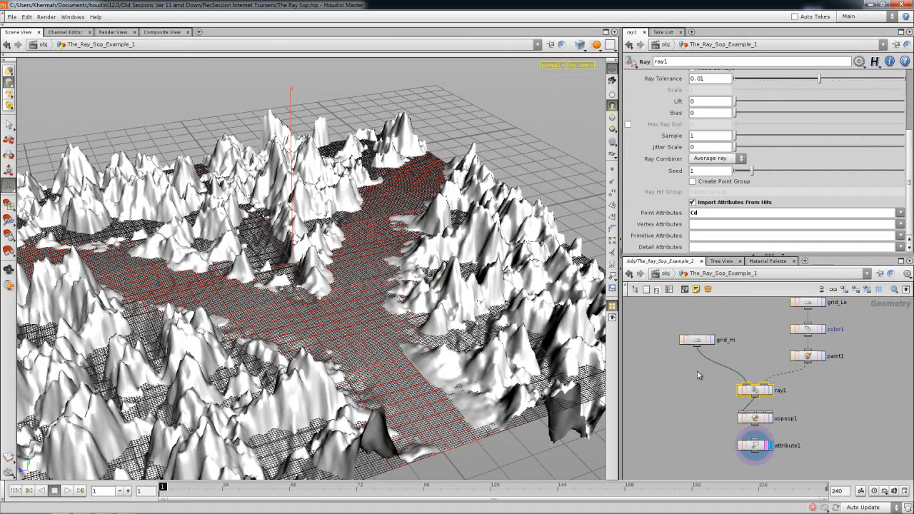
left_click_drag(355, 267, 364, 272)
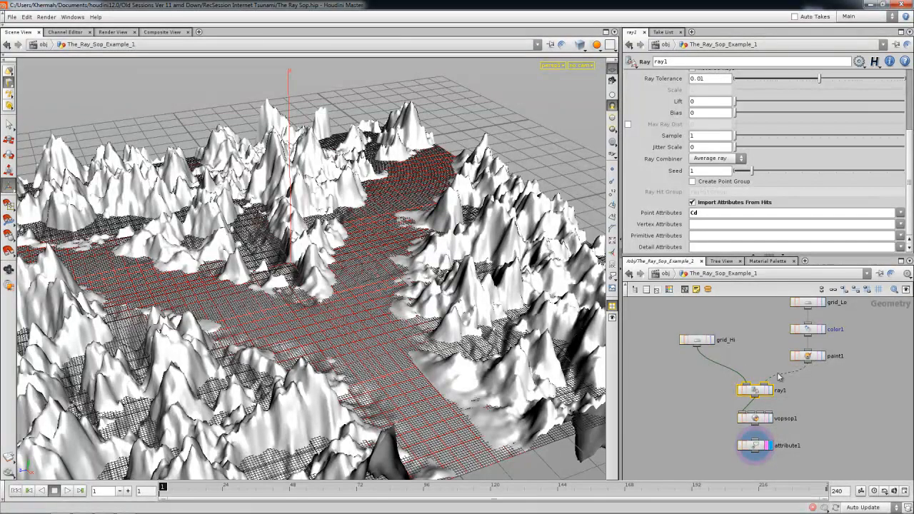
left_click_drag(911, 174, 911, 62)
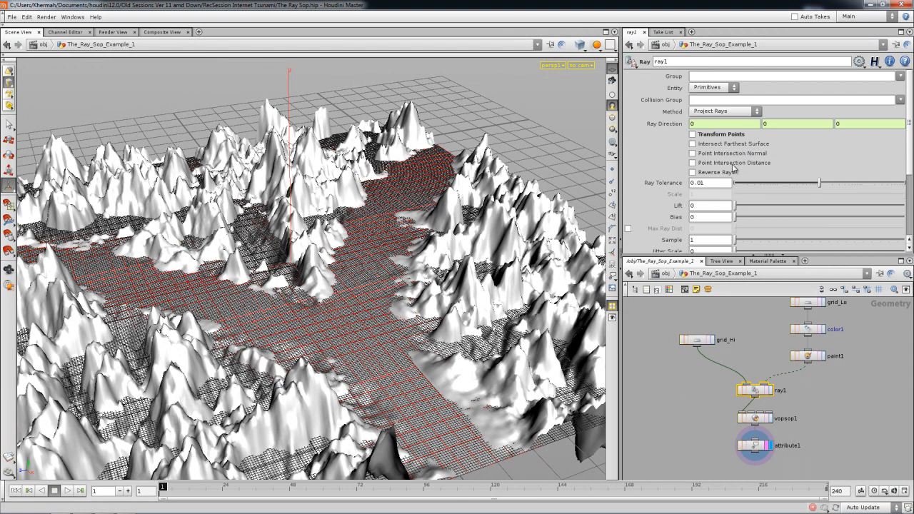
left_click(748, 428)
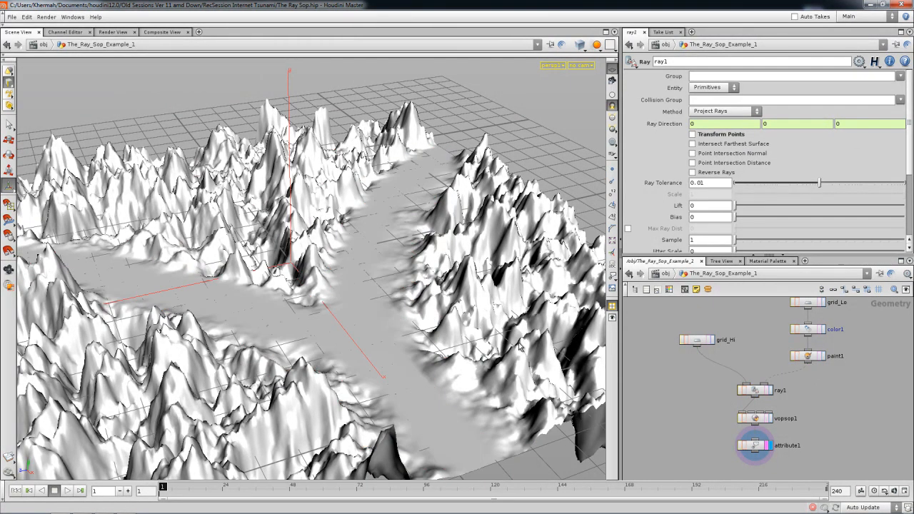
left_click_drag(411, 227, 335, 212)
right_click_drag(336, 239, 343, 291)
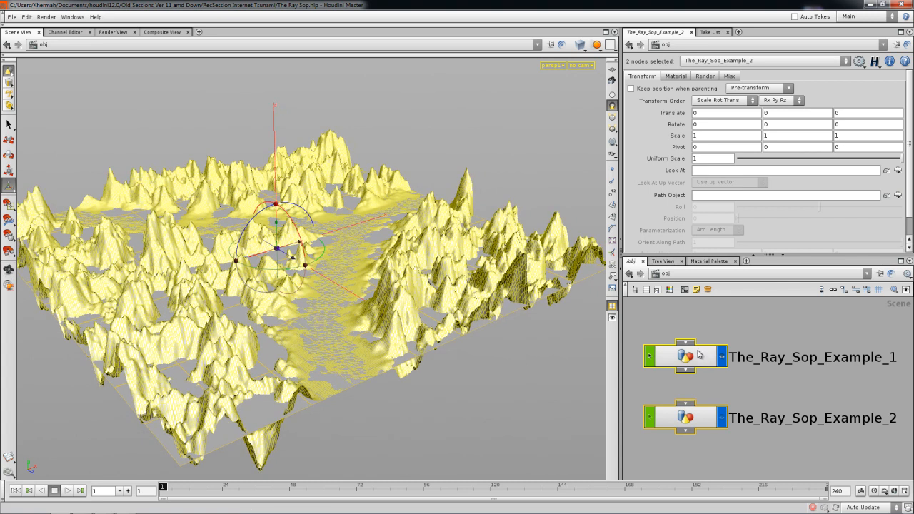
Step: Hide the The_Ray_Sop_Example_1 object and open The_Ray_Sop_Example_2's network
left_click(683, 365)
left_click(721, 359)
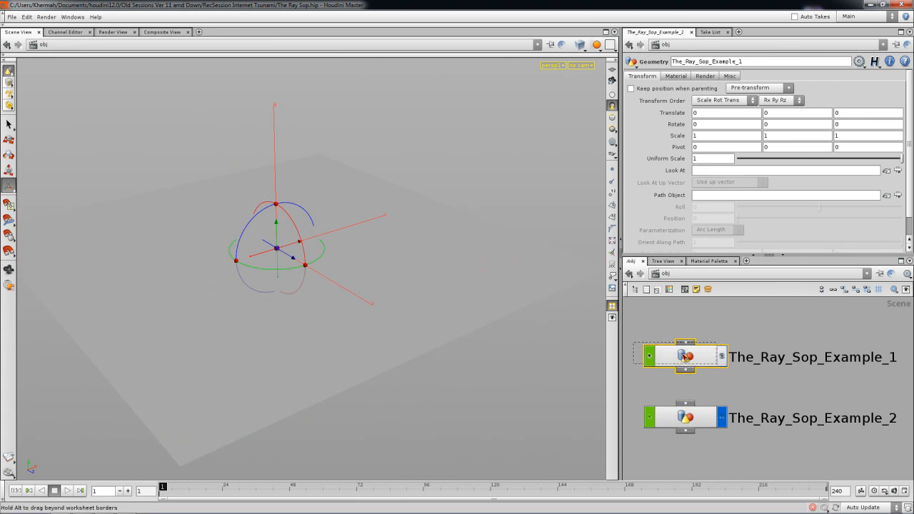
left_click_drag(687, 362, 676, 359)
middle_click_drag(695, 393, 708, 367)
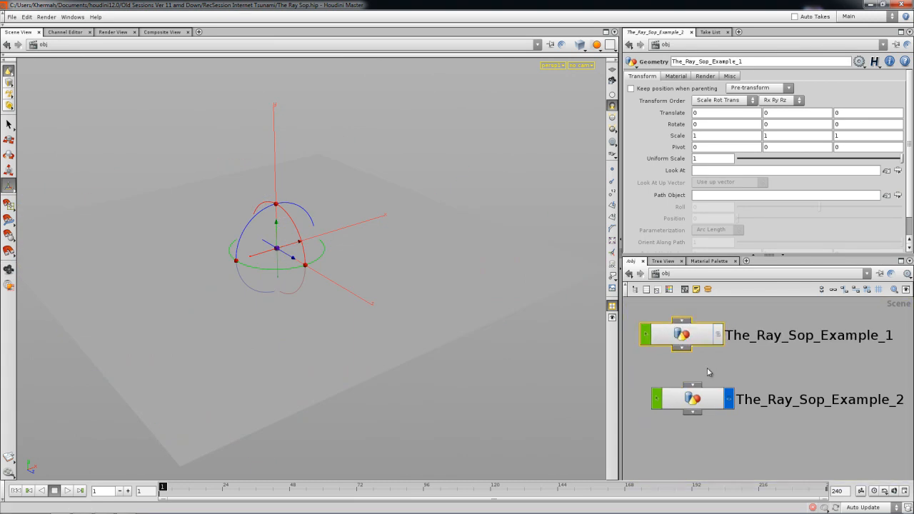
double_click(705, 402)
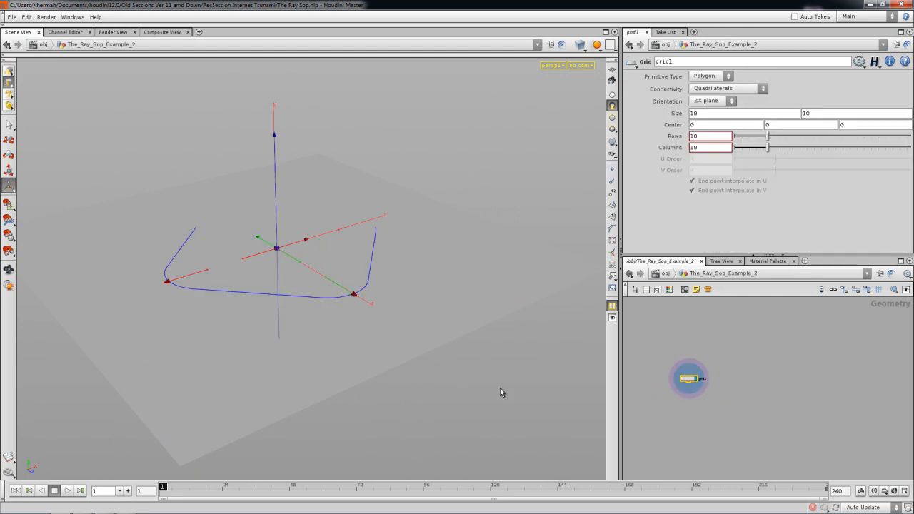
right_click_drag(711, 382, 721, 414)
mouse_move(721, 414)
middle_mouse_down()
mouse_move(766, 401)
mouse_move(705, 417)
middle_mouse_up()
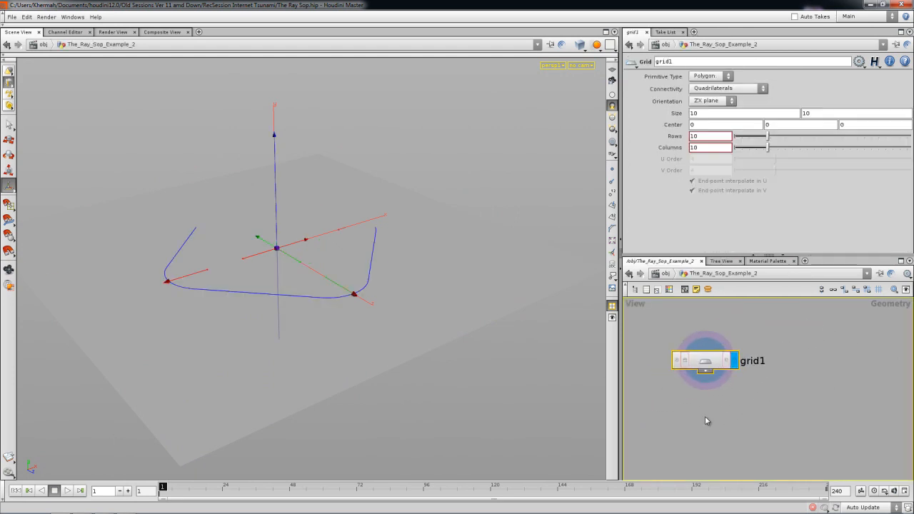
Step: Add a Font node to the network above and beside grid1
middle_click_drag(752, 387, 736, 394)
right_click_drag(736, 393, 703, 405)
key("Tab")
type("font")
left_click(786, 279)
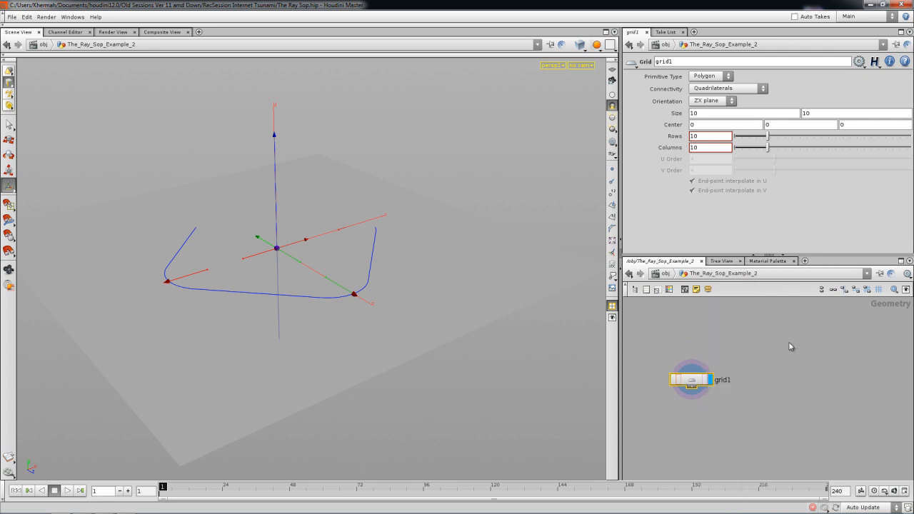
left_click(789, 343)
middle_click_drag(751, 341, 695, 357)
left_click_drag(744, 333, 748, 325)
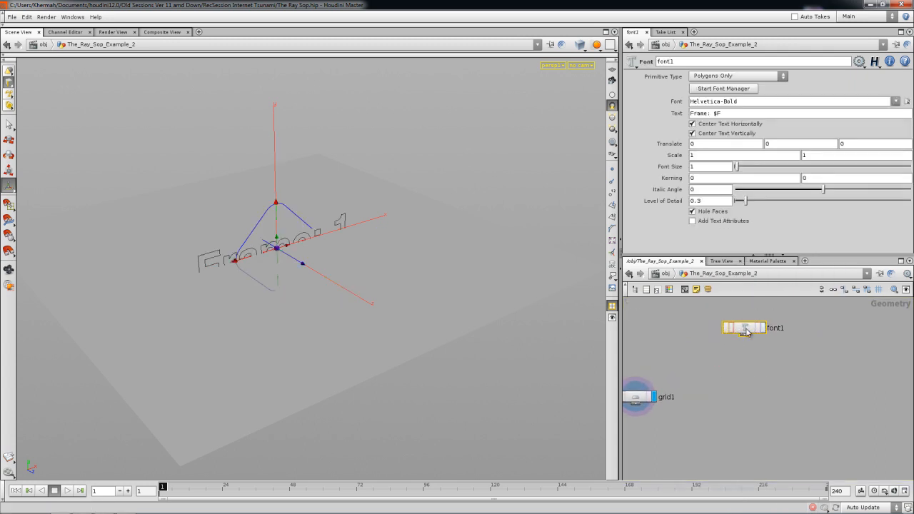
right_click_drag(694, 369, 718, 354)
middle_click_drag(718, 354, 674, 379)
right_click_drag(674, 378, 688, 385)
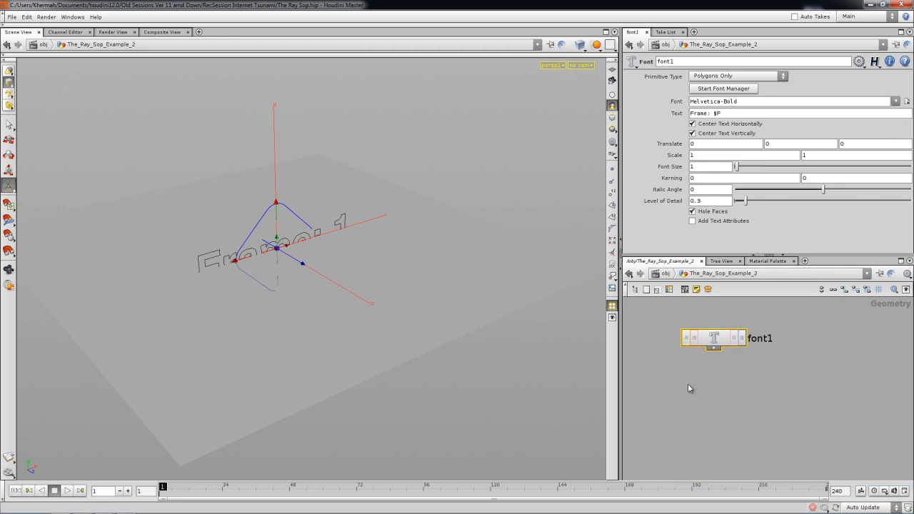
Step: Set font1's text to the author's name in capitals and display the node
left_click_drag(736, 117, 680, 143)
type("KHERMAH")
key("Return")
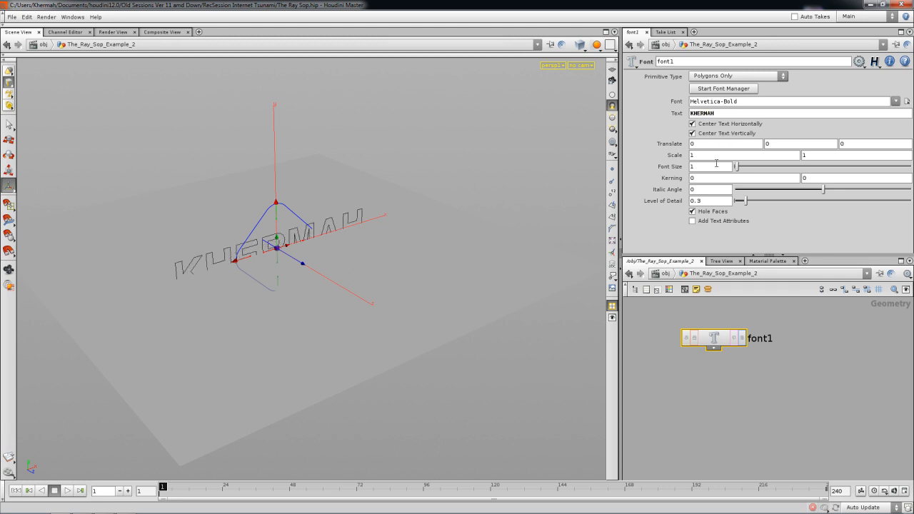
left_click(742, 339)
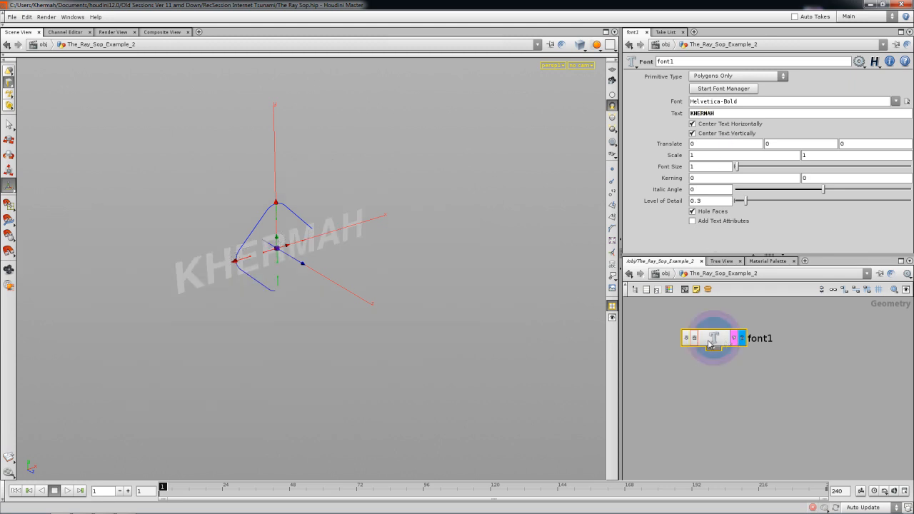
Step: Show the reference grid in the viewport and frame the text from a low front angle
scroll(694, 377, "up", 1)
mouse_move(691, 379)
middle_mouse_down()
mouse_move(703, 414)
mouse_move(694, 397)
middle_mouse_up()
left_click_drag(302, 291, 285, 281, "alt")
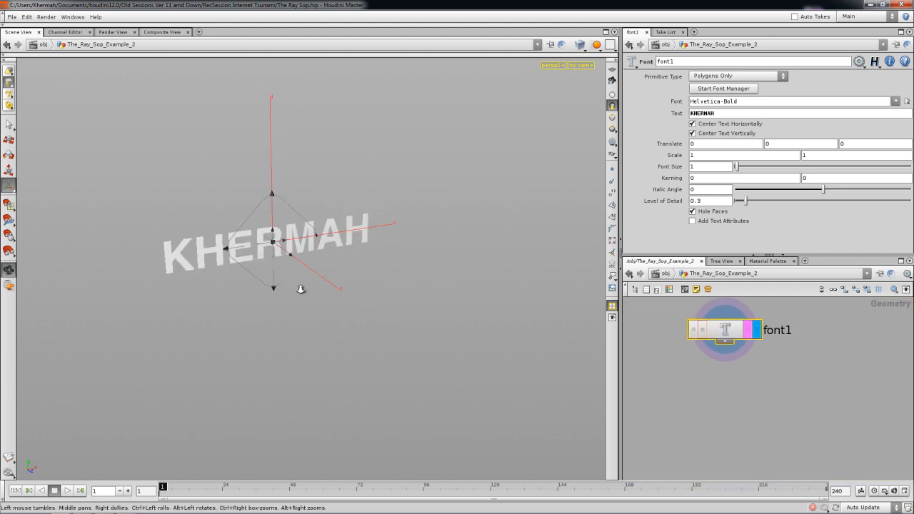
scroll(285, 281, "up", 3)
left_click(612, 69)
left_click_drag(392, 205, 347, 307, "alt")
key("space+g")
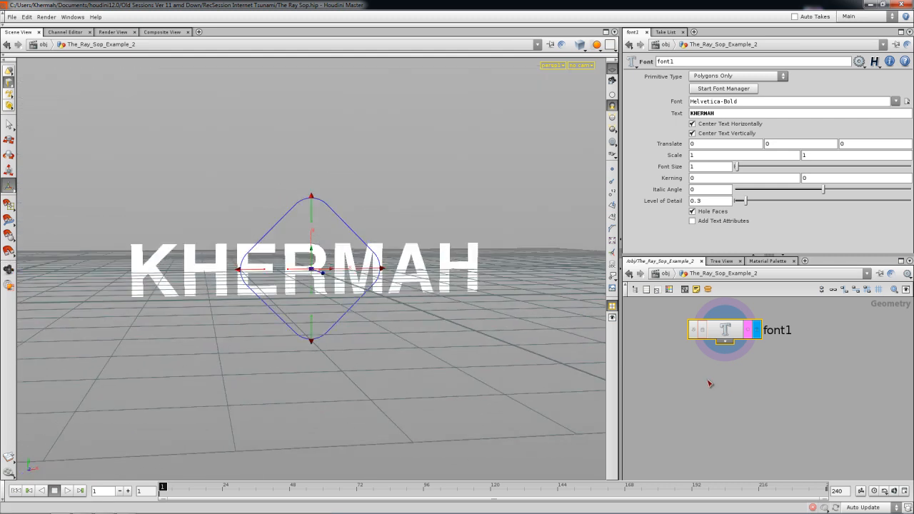
Step: Inspect the text's polygon outlines in wireframe and return to shaded display
left_click_drag(728, 339, 727, 347)
left_click_drag(351, 290, 363, 302, "alt")
key("shift+w")
right_click_drag(325, 293, 330, 312, "alt")
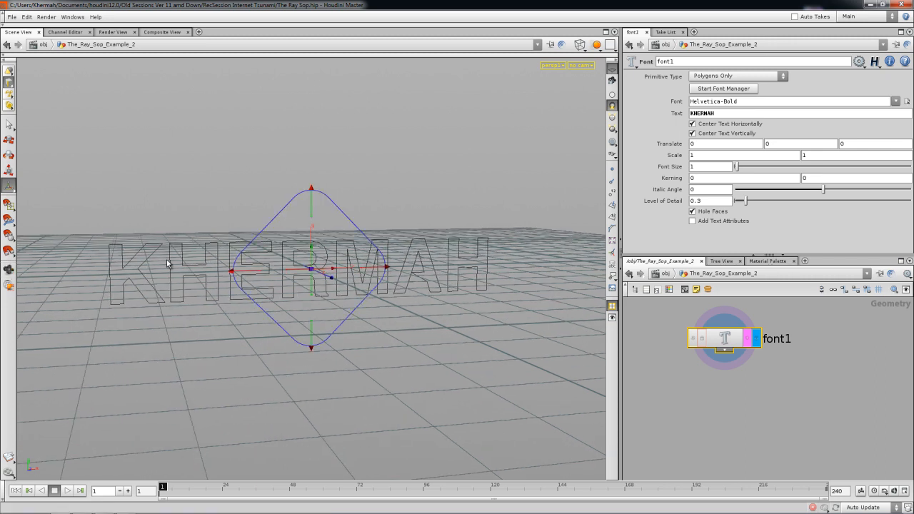
key("shift+w")
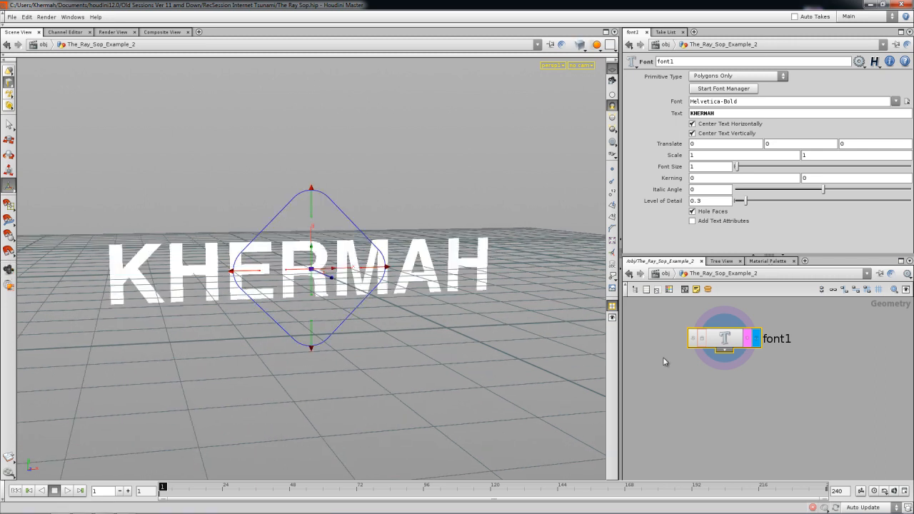
Step: Add a ForEach node below font1, wire font1 into its first input and display it
middle_click_drag(680, 379, 680, 385, "alt")
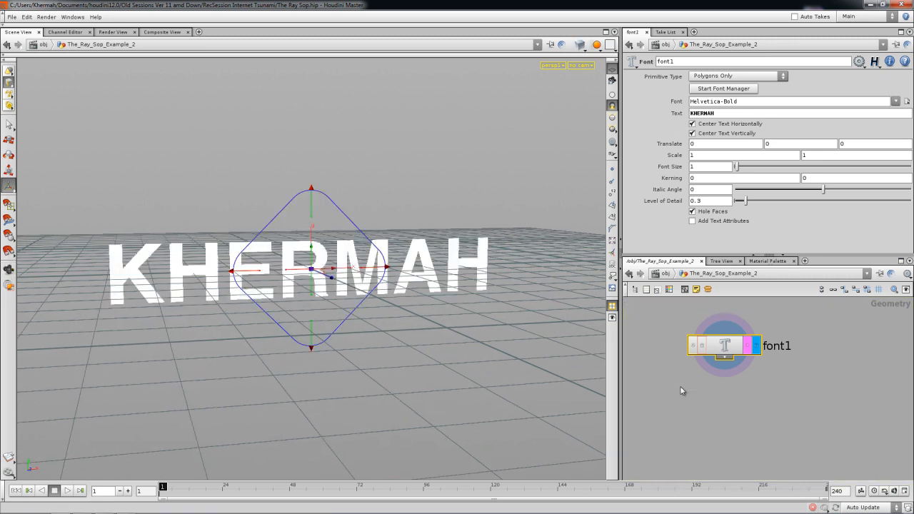
key("Tab")
type("fo")
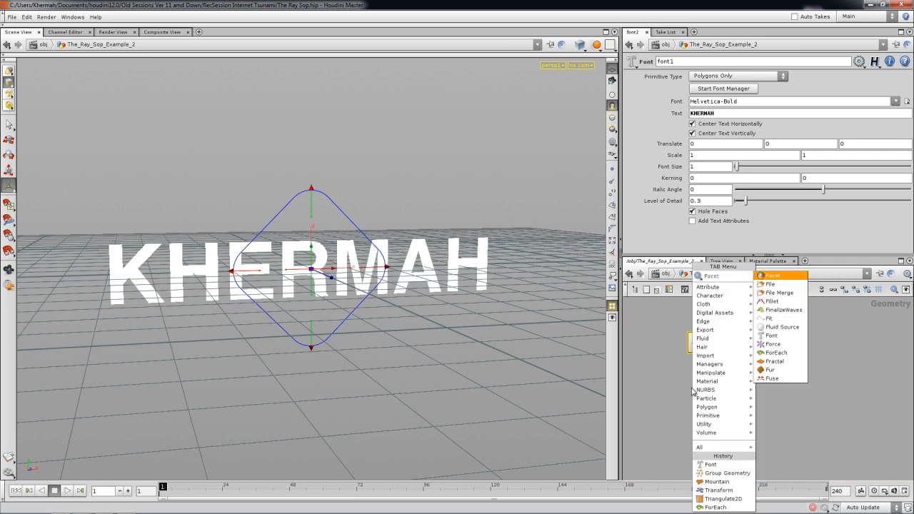
left_click(776, 292)
left_click(729, 361)
left_click_drag(729, 361, 705, 382)
left_click(760, 400)
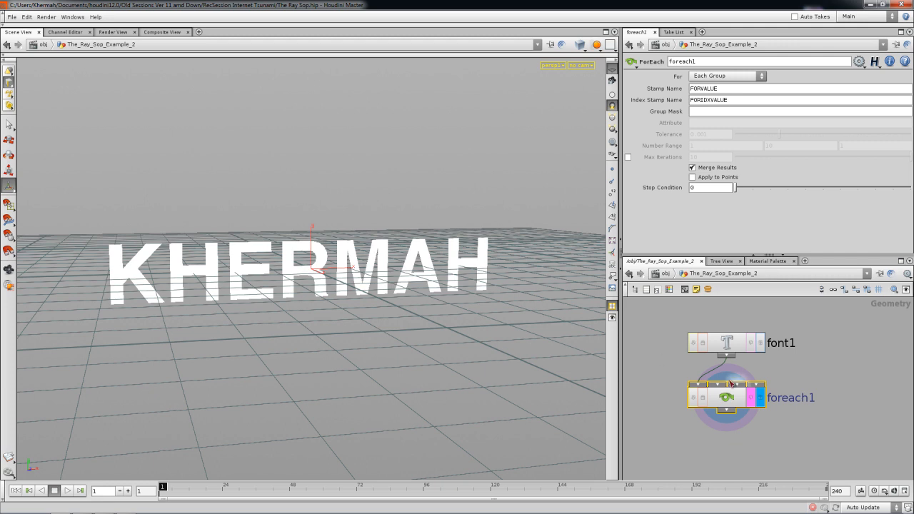
Step: Set foreach1 to run for Each Primitive/Point, then enter its network and show the single letter in wireframe
left_click(698, 77)
left_click(719, 113)
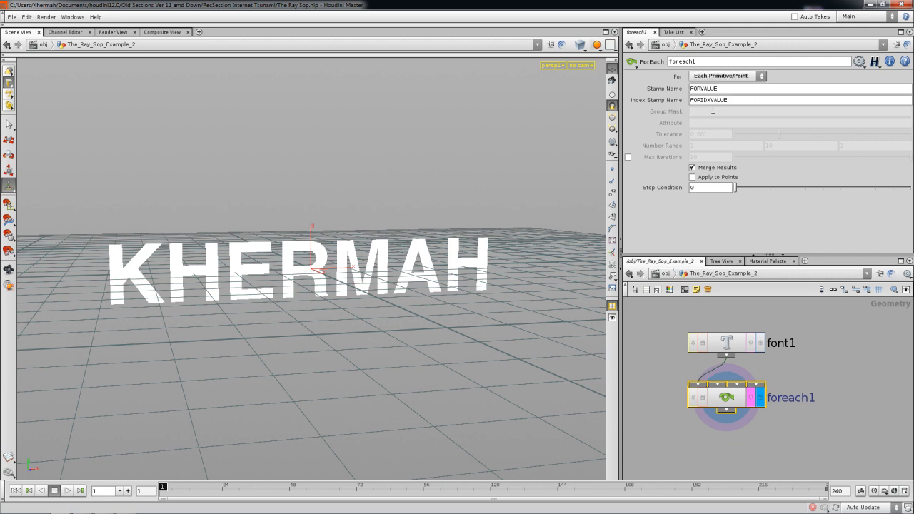
double_click(728, 397)
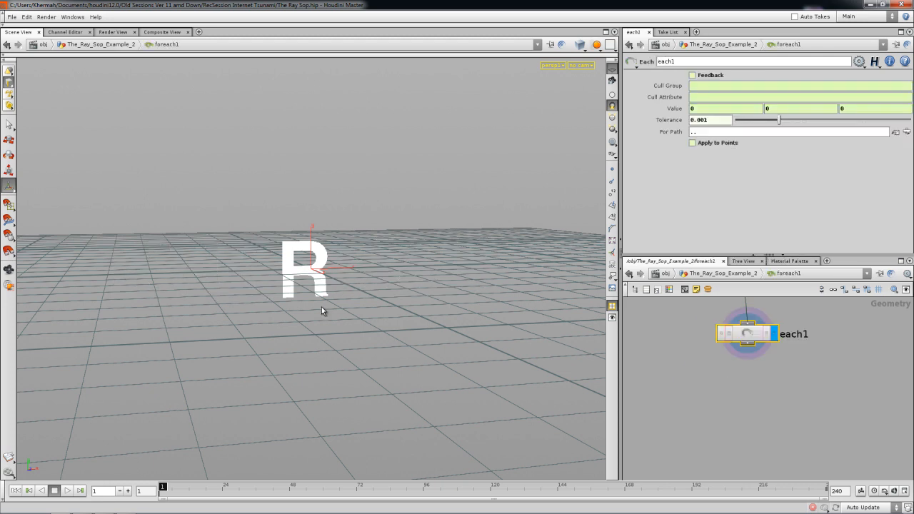
scroll(374, 330, "up", 3)
key("w")
scroll(343, 311, "up", 2)
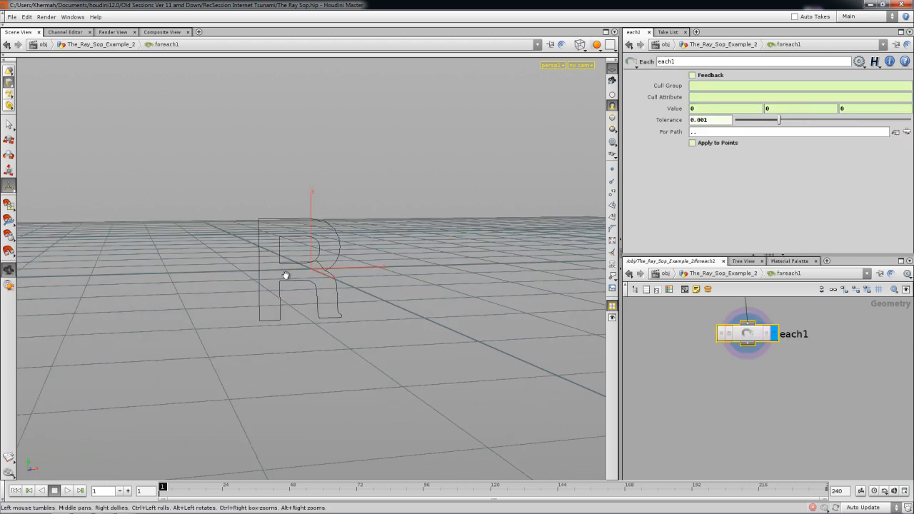
Step: Add a Triangulate2D node fed by each1, make it the display and render node, and align it directly below each1
middle_click_drag(709, 373, 687, 382)
scroll(734, 381, "up", 2)
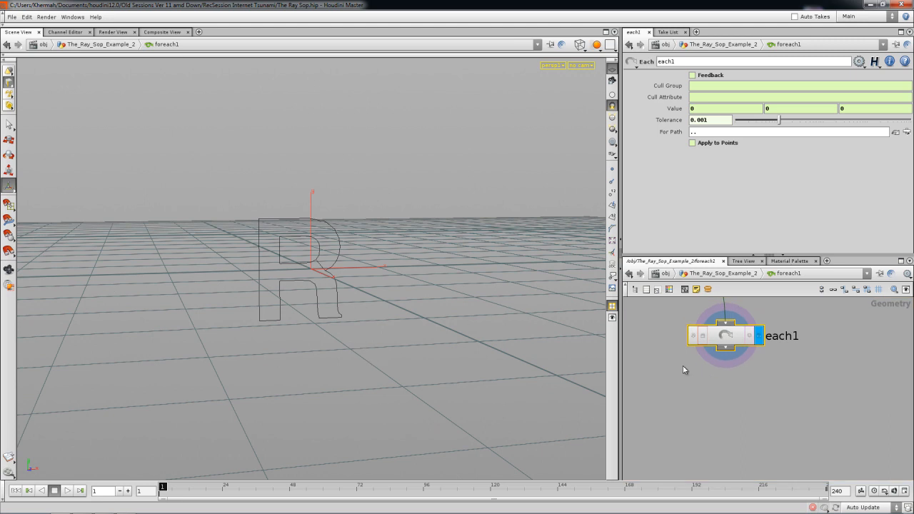
middle_click_drag(683, 367, 700, 377)
key("Tab")
type("tr")
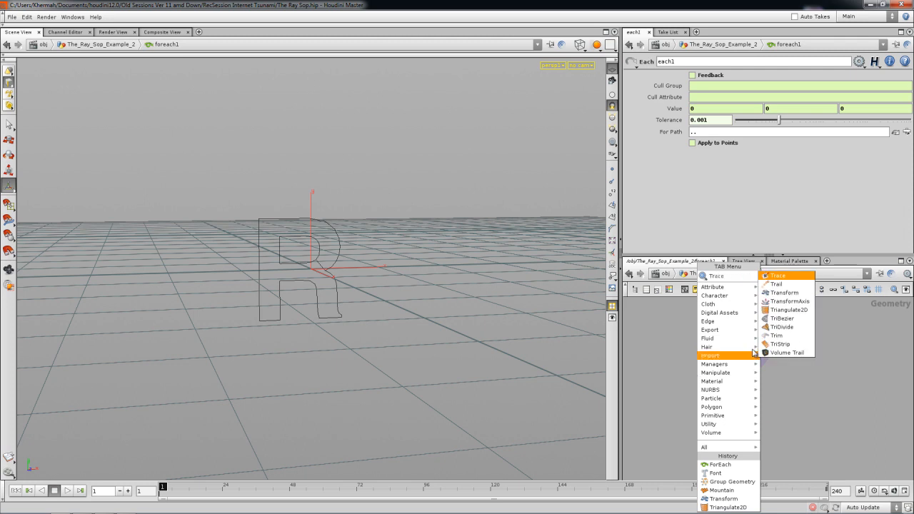
left_click(796, 311)
left_click(724, 417)
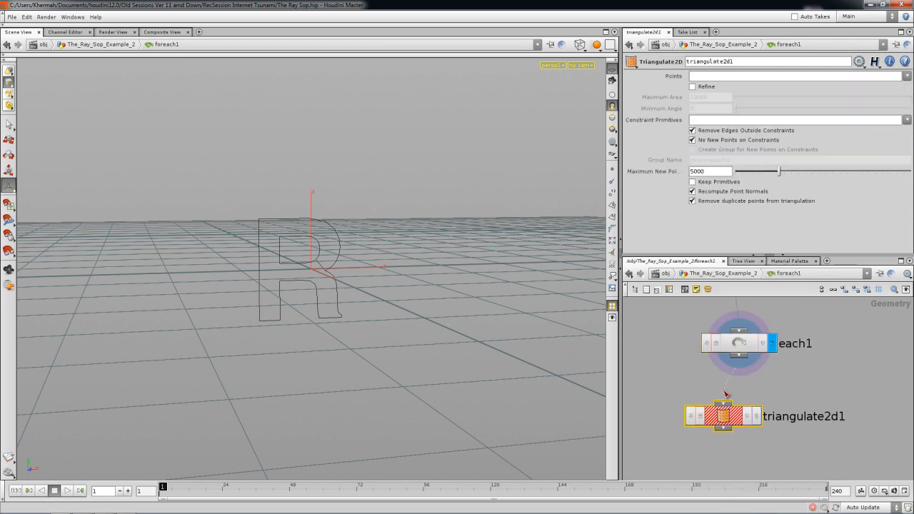
left_click(748, 416)
left_click(757, 416)
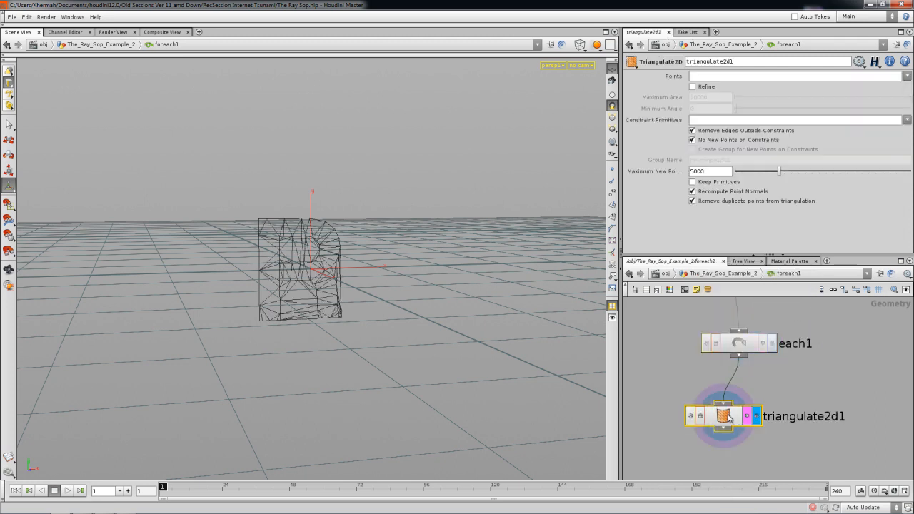
left_click_drag(727, 416, 742, 401)
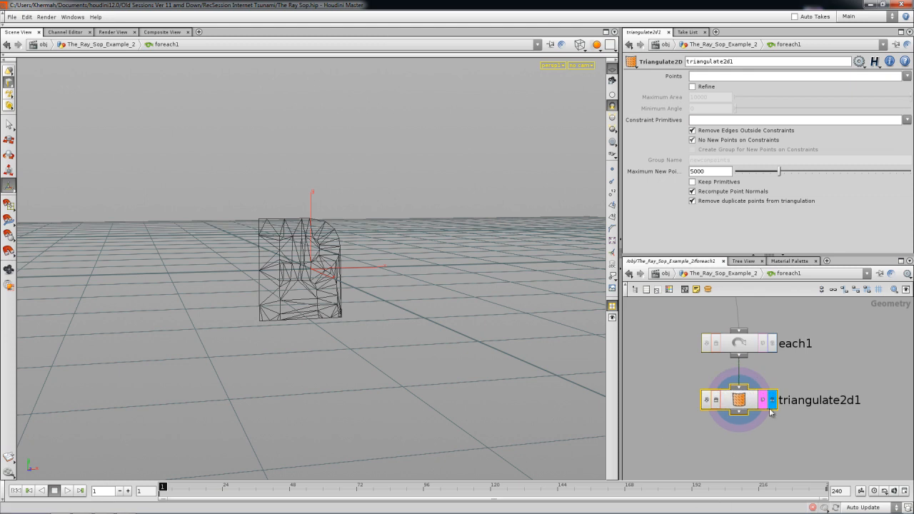
Step: Enable Refine on triangulate2d1 with a Maximum Area of 0.016 and view the letter's triangulation up close
scroll(657, 439, "up", 1)
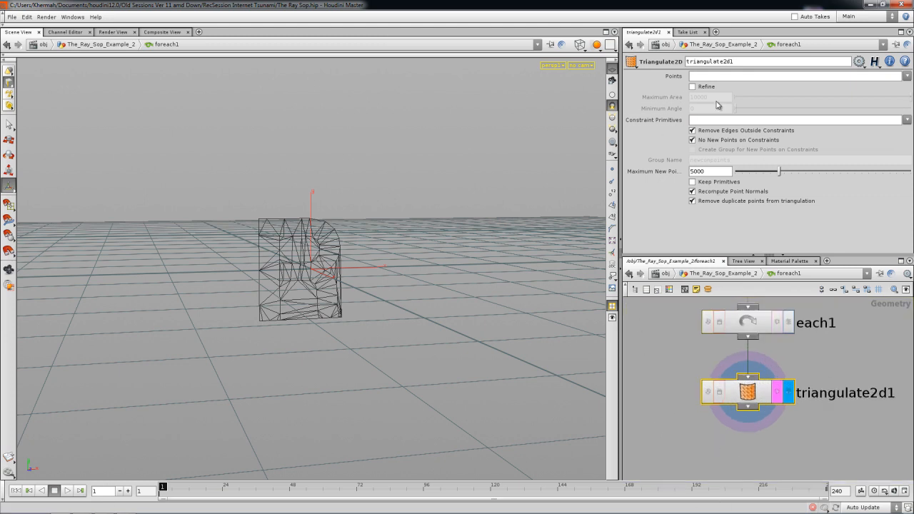
left_click(692, 86)
left_click_drag(752, 105, 738, 102)
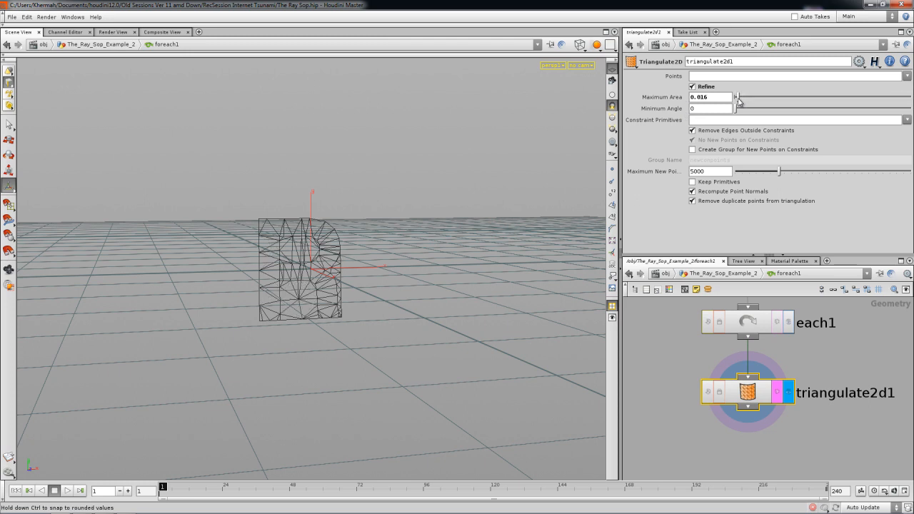
right_click_drag(386, 235, 367, 264, "alt")
middle_click_drag(367, 264, 440, 265, "alt")
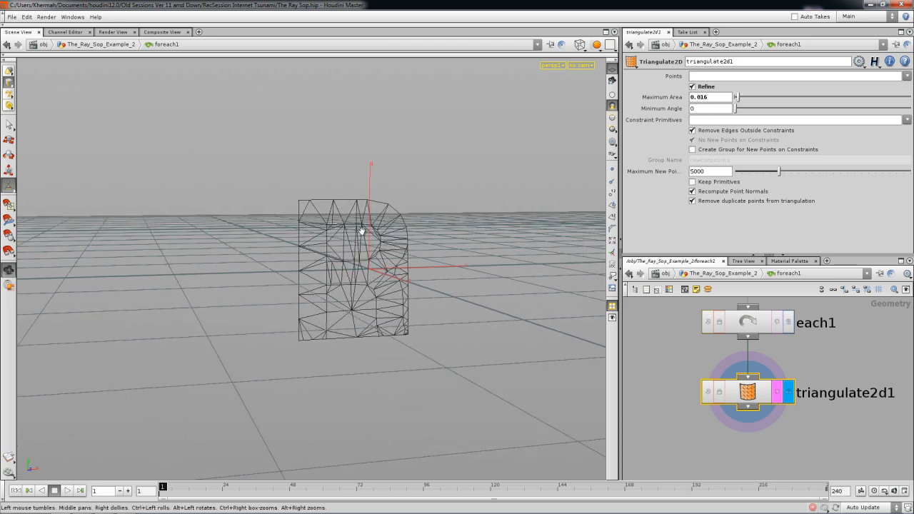
Step: Refine the triangulate2d1 mesh by setting its Maximum Area to 0.0041
middle_click_drag(722, 99, 723, 143)
left_click(704, 88)
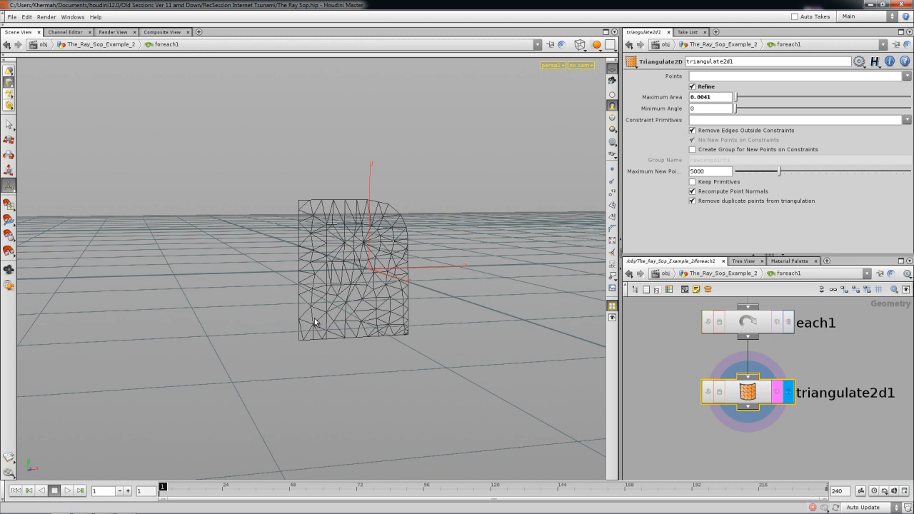
key("Escape")
Step: Set triangulate2d1's Constraint Primitives to 0 to trim the triangulation to the letter outline
right_click_drag(312, 334, 394, 341)
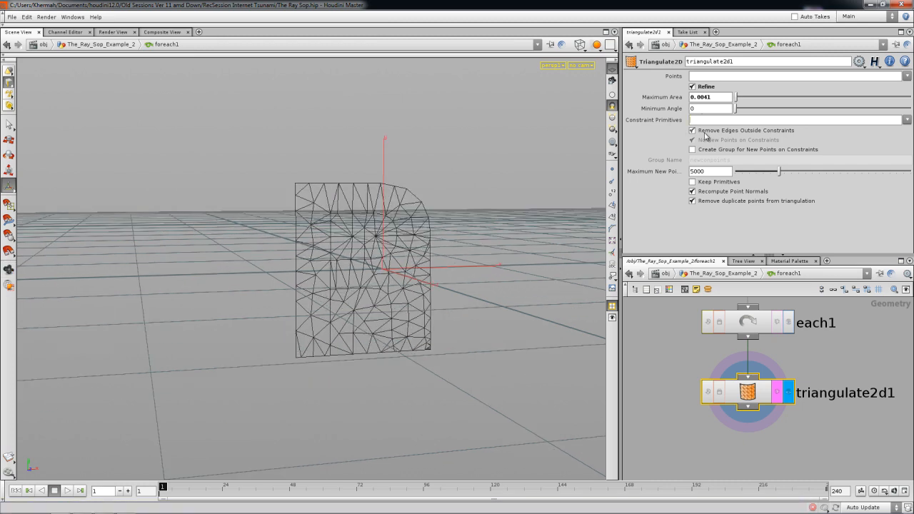
type("0")
key("Return")
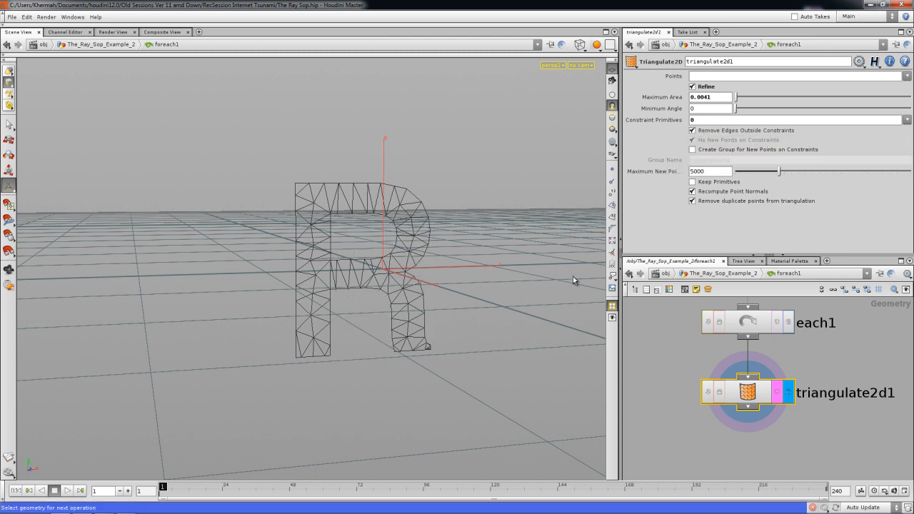
key("Escape")
left_click_drag(487, 291, 428, 250)
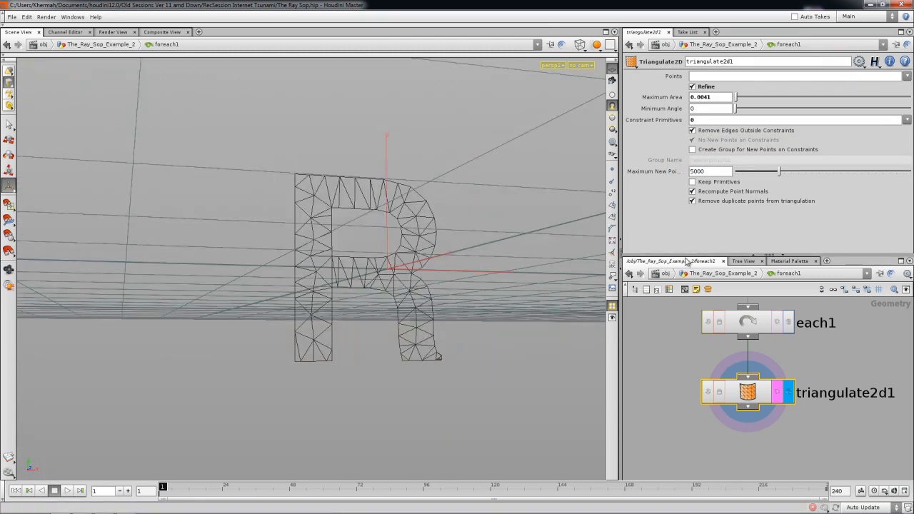
Step: Return to the The_Ray_Sop_Example_2 network and hide the viewport's reference grid
left_click(717, 274)
left_click_drag(373, 300, 316, 299)
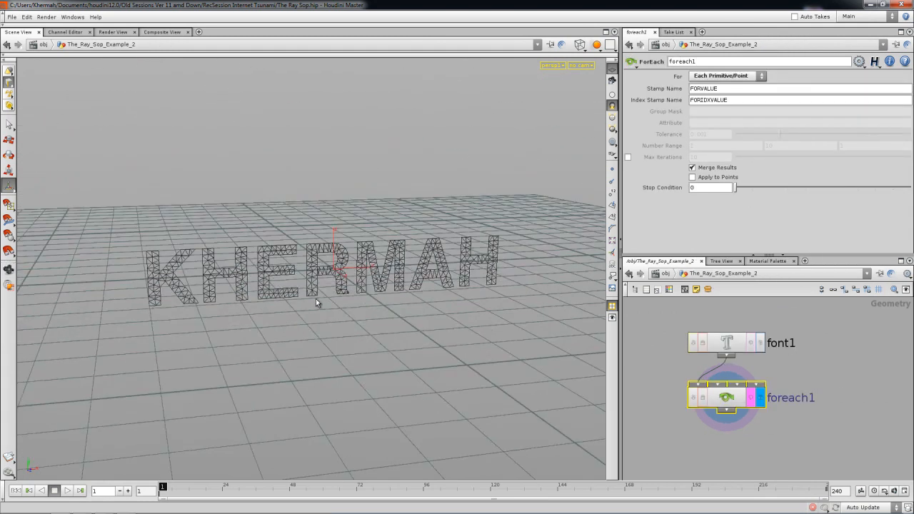
left_click(612, 70)
scroll(336, 314, "up", 3)
left_click_drag(343, 312, 409, 290)
Step: Add a Transform node below foreach1, connected to its output and displayed
left_click_drag(684, 433, 682, 394)
scroll(697, 398, "down", 3)
key("Tab")
type("tra")
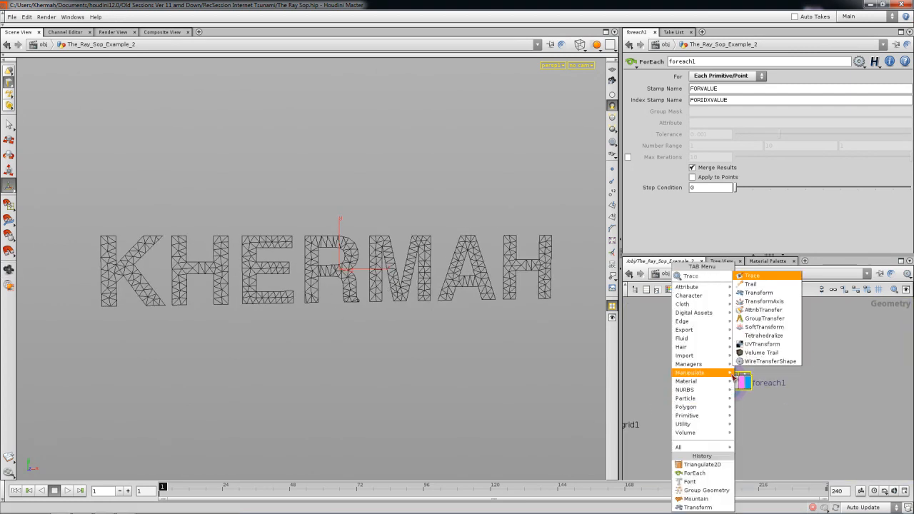
left_click(763, 294)
left_click(728, 431)
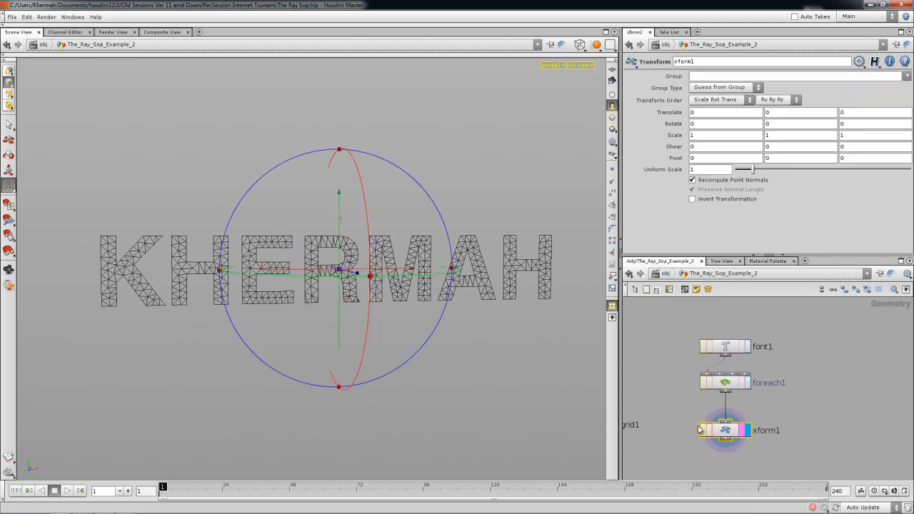
Step: Lay the text flat by setting xform1's X rotation to -90, comparing its orientation with grid1
key("h")
left_click_drag(700, 412, 696, 379)
left_click(695, 377)
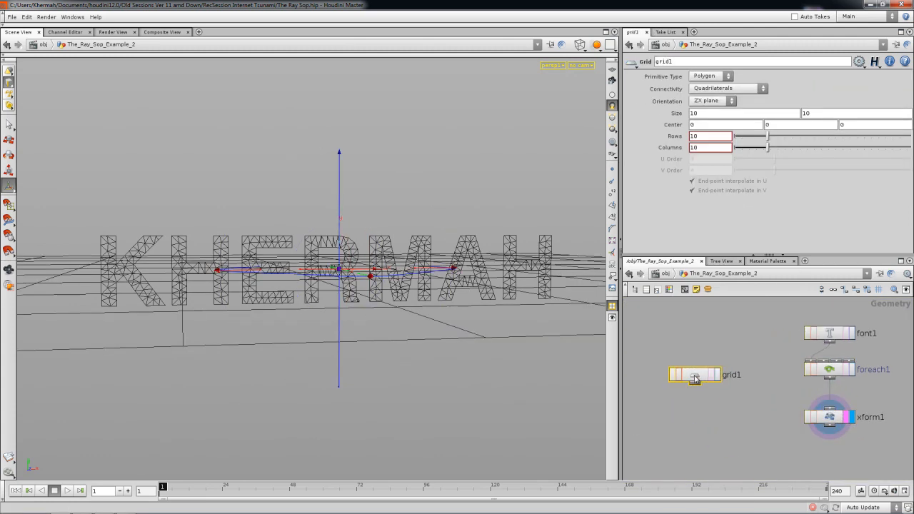
left_click_drag(472, 297, 345, 273, "alt")
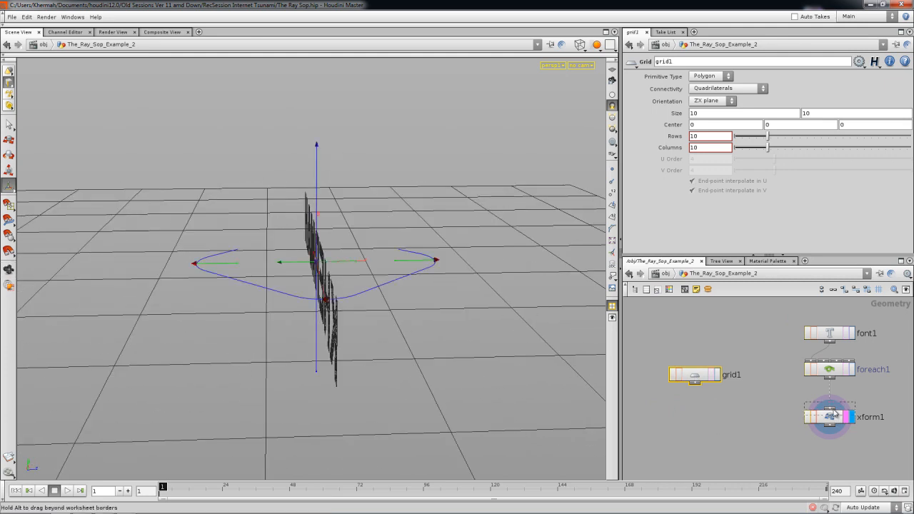
left_click_drag(830, 426, 831, 417)
left_click_drag(703, 125, 658, 129)
type("-90")
key("Return")
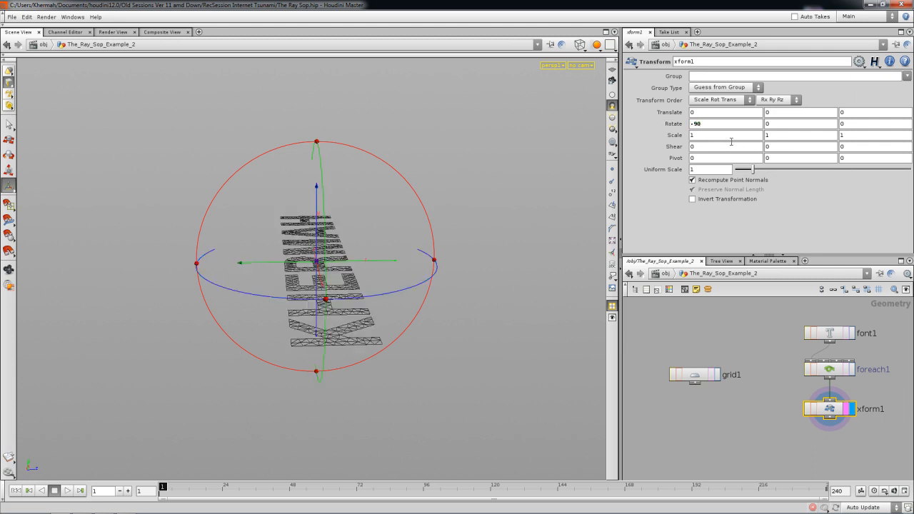
Step: Show grid1 as a template and raise the xform1 text to about 1.137 in Y above it
key("Escape")
left_click_drag(490, 265, 408, 306)
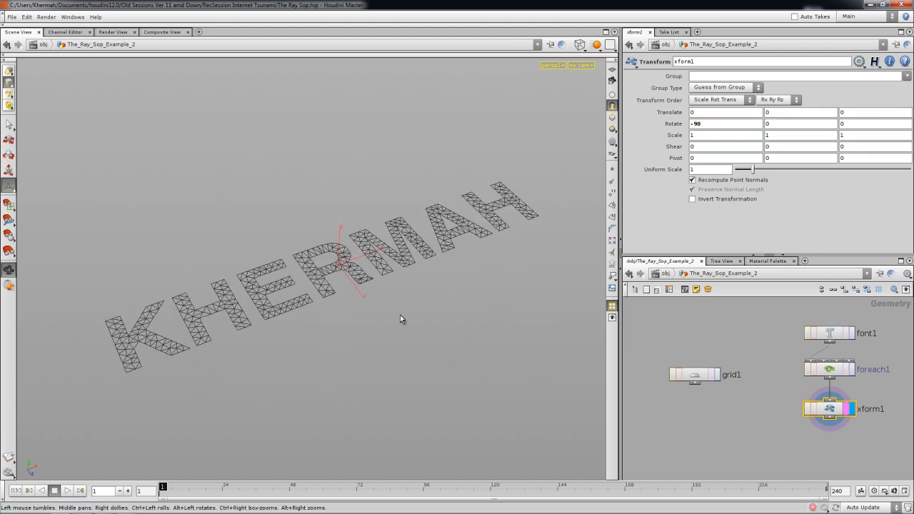
left_click(827, 412)
left_click_drag(369, 270, 343, 149, "alt")
left_click(712, 377)
key("Escape")
left_click_drag(478, 321, 402, 245)
left_click_drag(340, 150, 343, 120)
left_click_drag(533, 277, 505, 264, "alt")
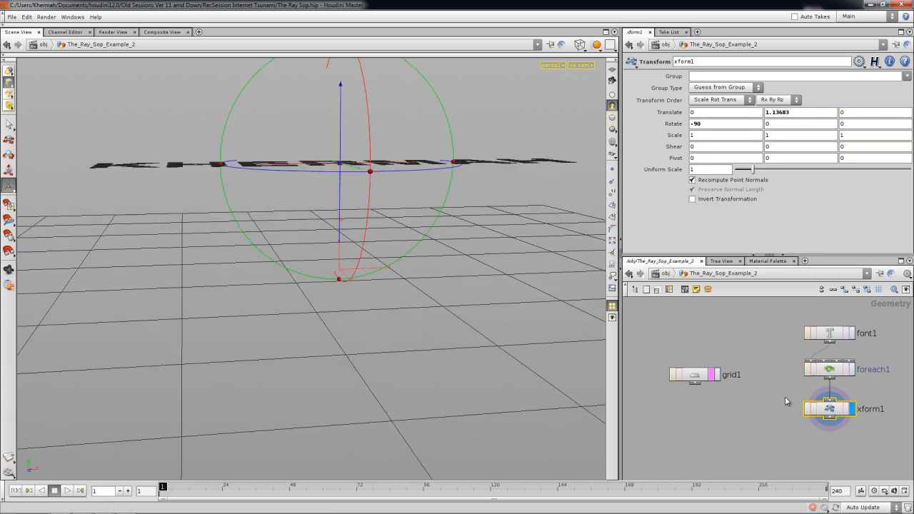
Step: Add a Mountain node below xform1, connect it, and make it the displayed node
middle_click_drag(780, 389, 750, 368)
key("Tab")
type("mountain")
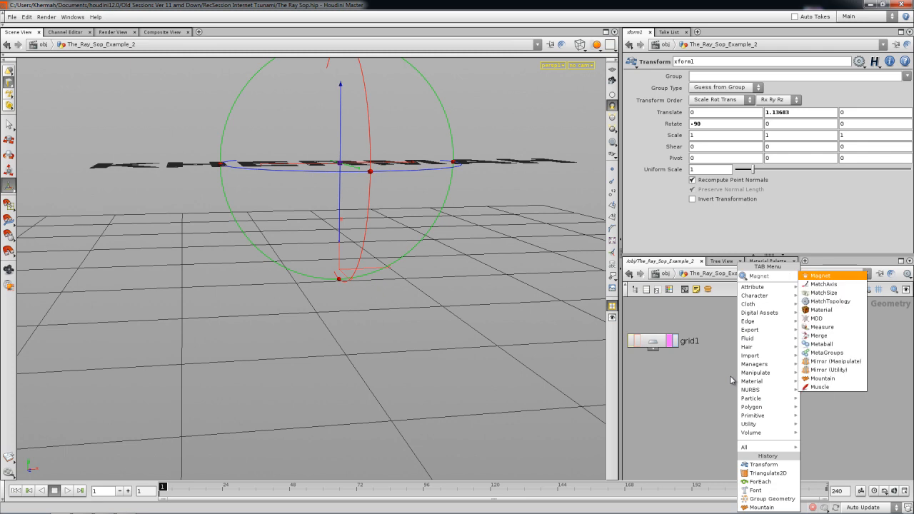
left_click(828, 275)
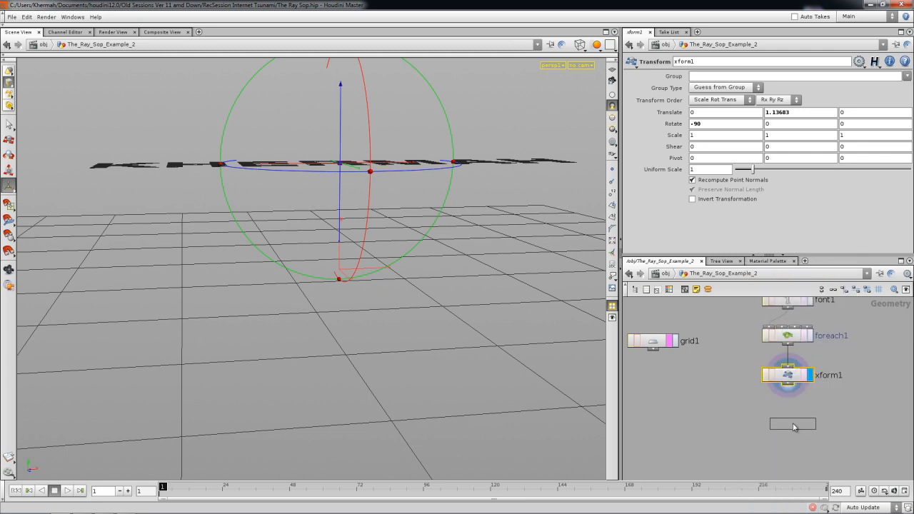
left_click(795, 421)
left_click(794, 412)
left_click_drag(795, 419, 788, 413)
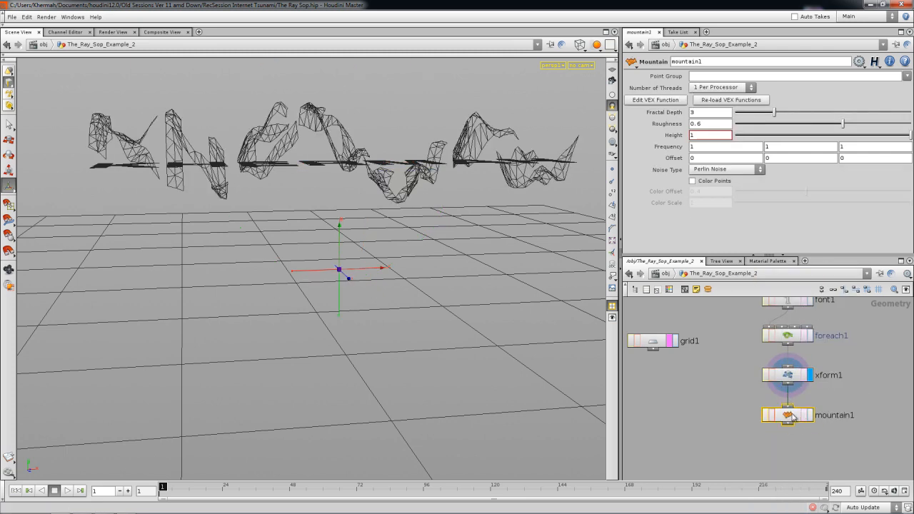
left_click(805, 415)
left_click(810, 415)
Step: Lower the mountain1 node's Height to about 0.8
key("Escape")
left_click_drag(402, 255, 508, 249)
left_click_drag(836, 135, 877, 141)
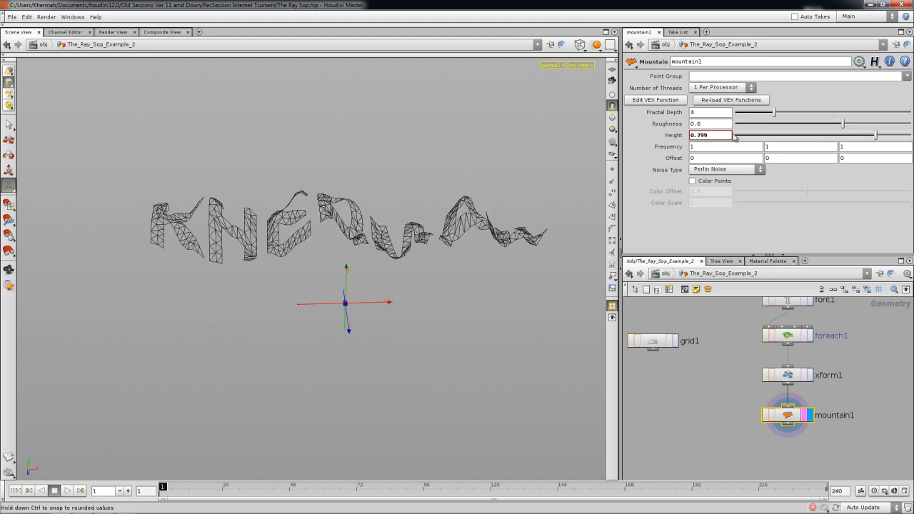
middle_click_drag(703, 124, 701, 154)
Step: Set grid1's Rows and Columns to 50 each and check its density beneath the text
left_click(699, 421)
middle_click_drag(703, 417, 712, 413)
scroll(716, 408, "down", 3)
left_click_drag(680, 361, 670, 346)
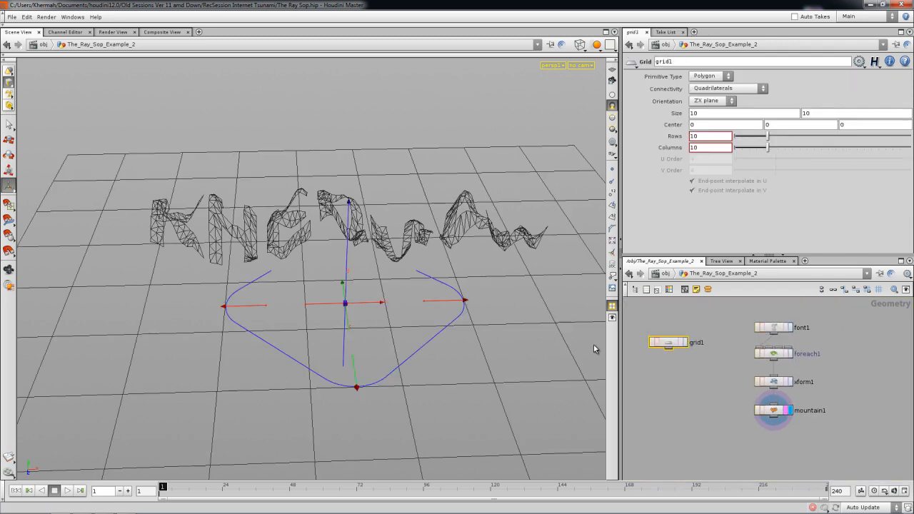
left_click_drag(421, 309, 454, 326, "alt")
left_click_drag(771, 137, 911, 148)
key("Escape")
left_click_drag(506, 231, 500, 297)
key("Return")
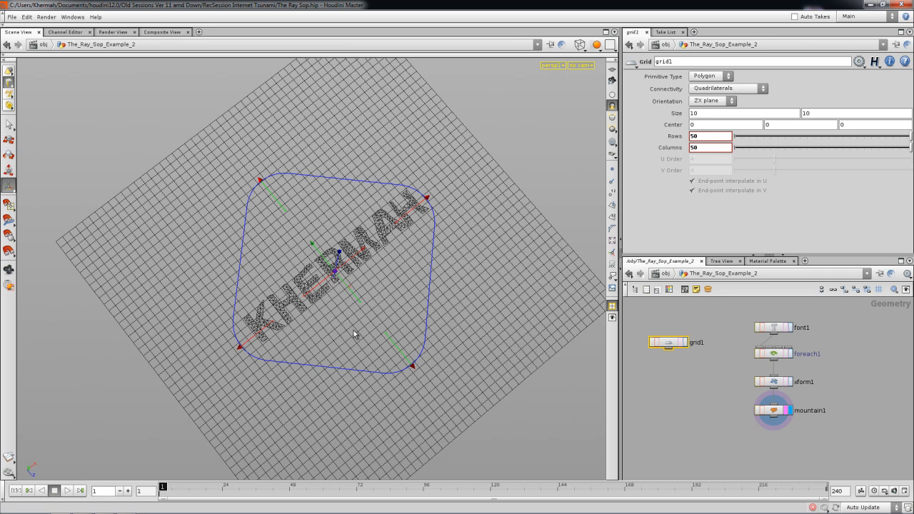
Step: Add a Group Geometry node below grid1, connected to its output and displayed
left_click(695, 380)
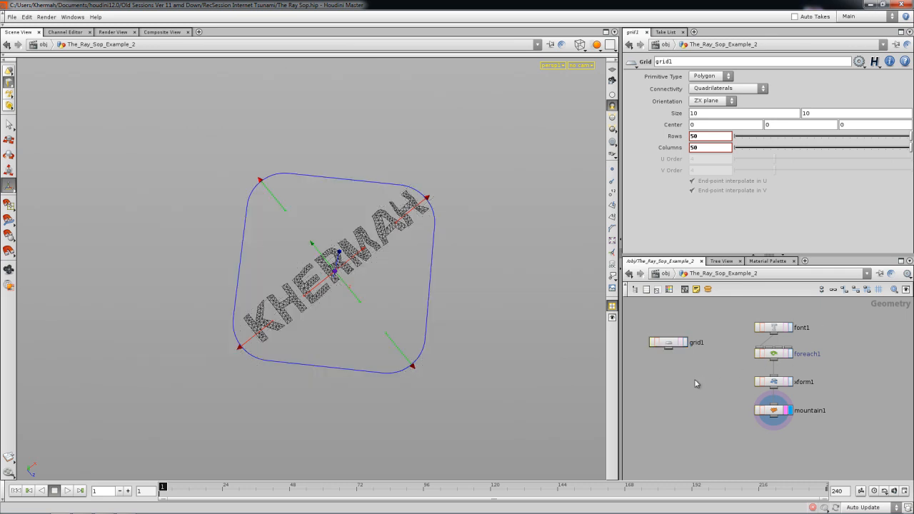
middle_click_drag(673, 372, 684, 378)
scroll(684, 381, "up", 2)
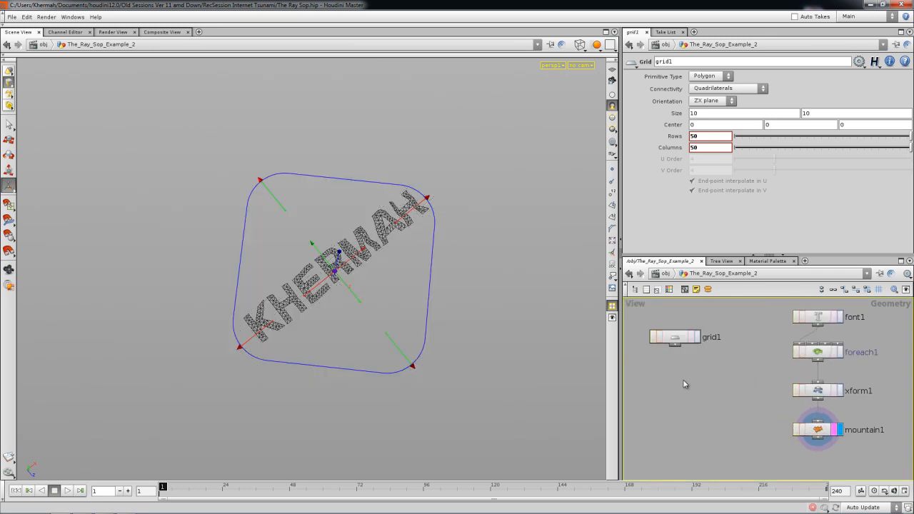
key("Tab")
mouse_move(715, 319)
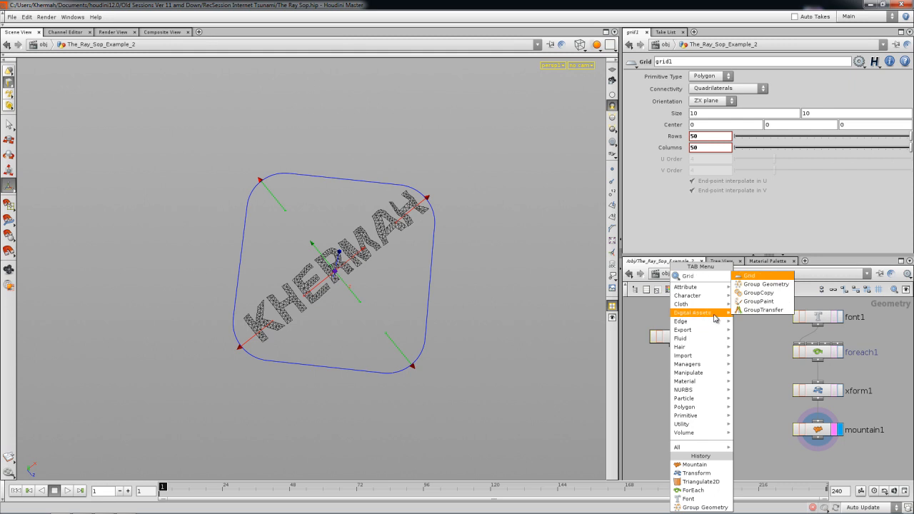
left_click(765, 284)
left_click(671, 361)
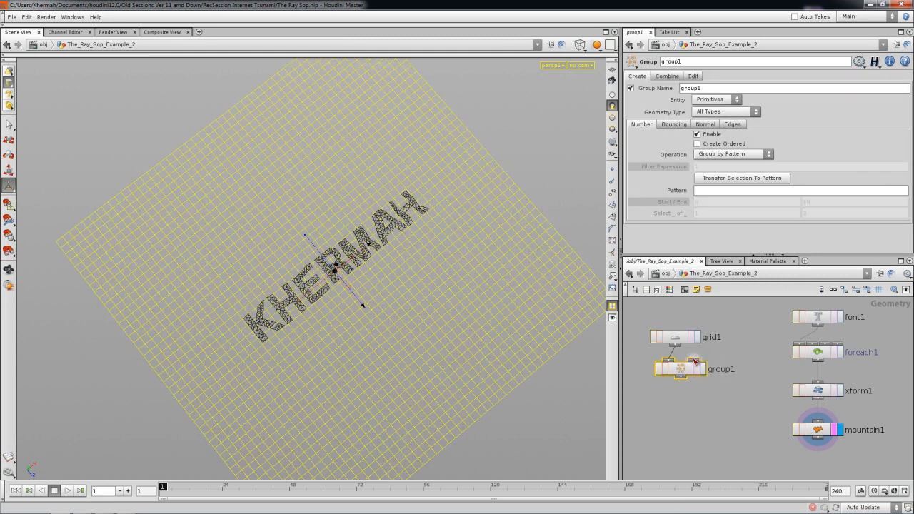
left_click(690, 372)
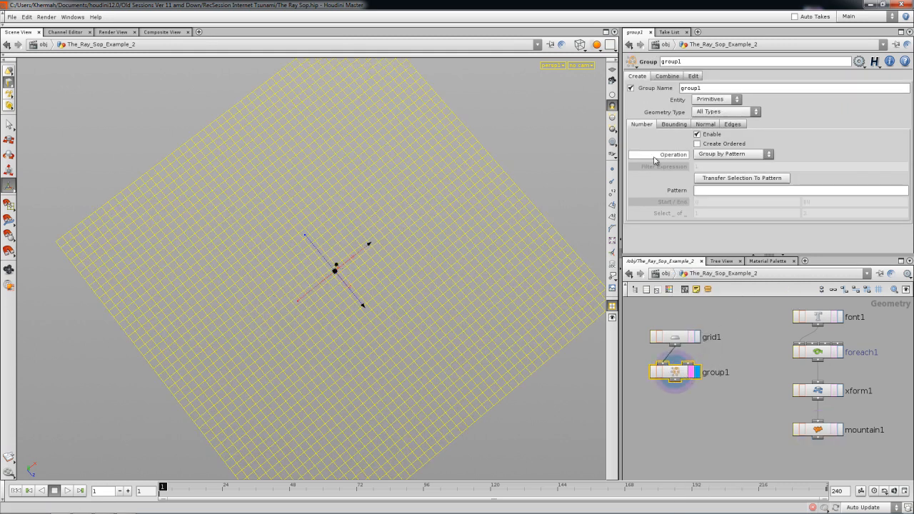
Step: Disable number-based grouping on group1 and enable grouping by Bounding Box
left_click(698, 135)
left_click(675, 126)
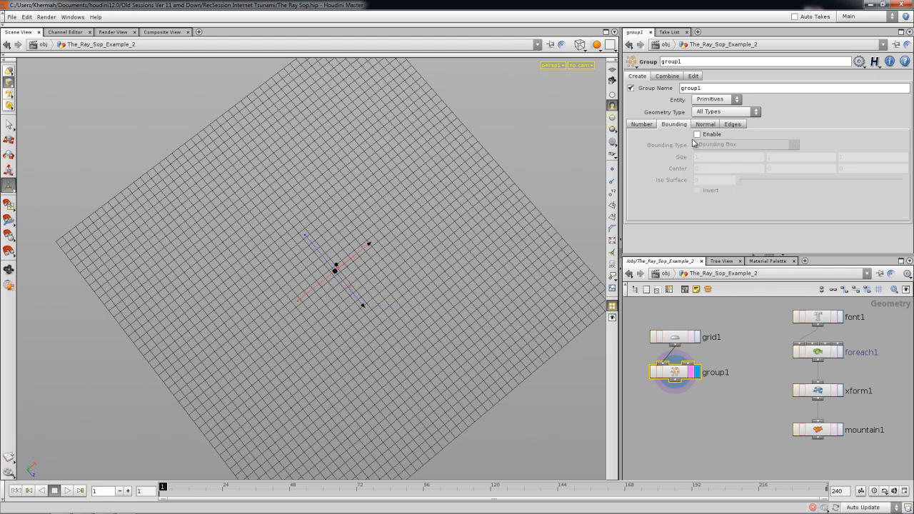
left_click(697, 134)
scroll(386, 273, "up", 2)
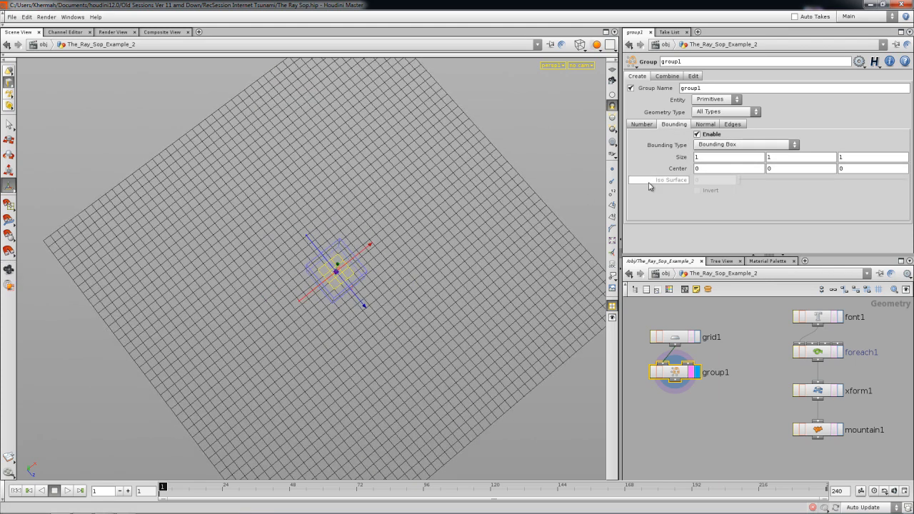
Step: Size group1's bounding box to 8.3 in X and 2.1 in Z around the text, with mountain1 shown as a template
middle_click_drag(697, 158, 722, 169)
middle_click_drag(841, 157, 867, 157)
left_click(834, 432)
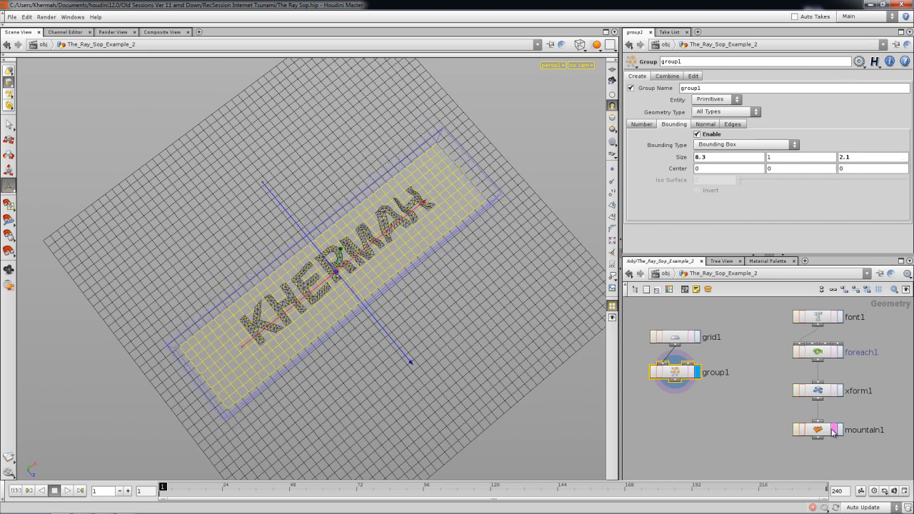
left_click_drag(427, 293, 423, 248, "alt")
right_click_drag(432, 263, 441, 297, "alt")
middle_click_drag(442, 298, 442, 308, "alt")
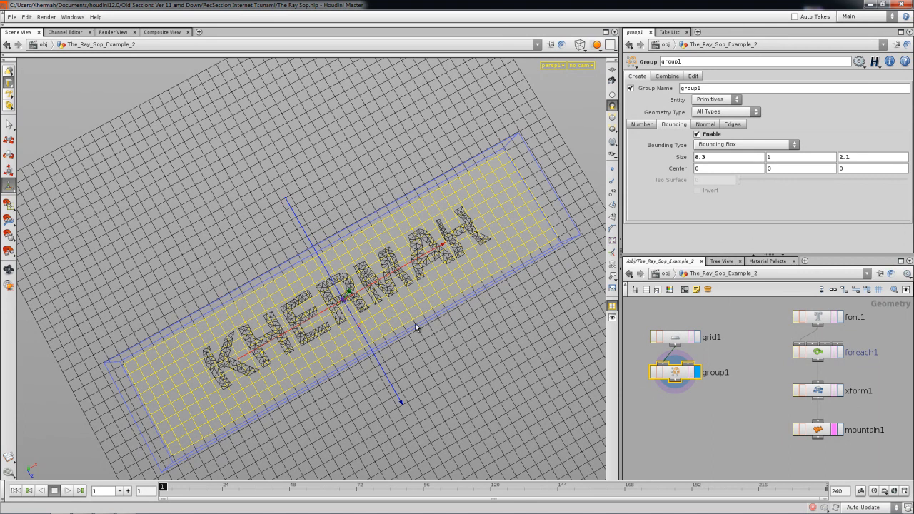
Step: Rename the group1 node to subDivided
middle_click_drag(664, 402, 701, 399)
left_click(700, 383)
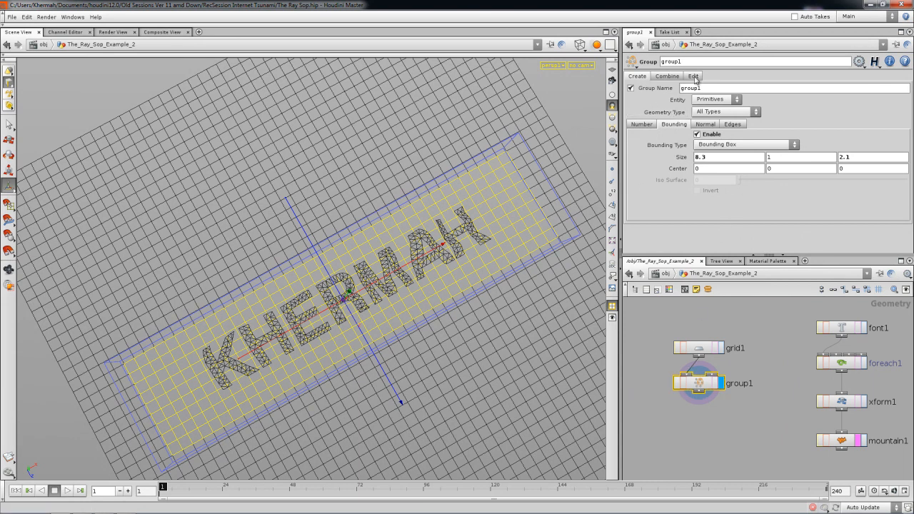
double_click(693, 61)
type("subDivided")
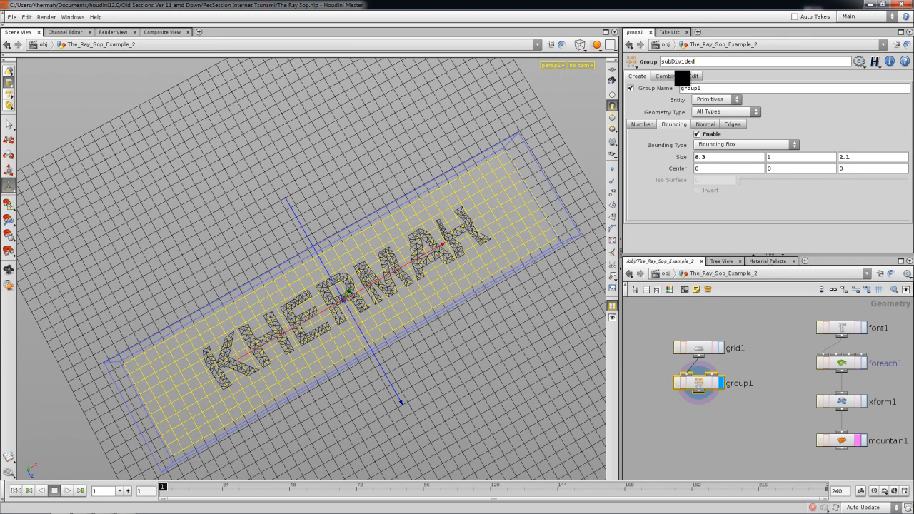
key("Return")
Step: Set the subDivided node's Group Name to $OS and check the primitive group in the node's information
left_click(676, 424)
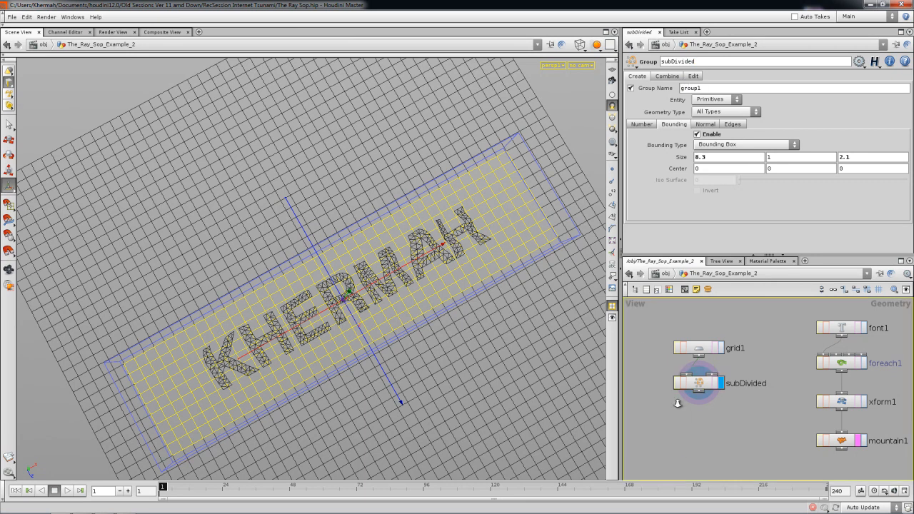
scroll(681, 413, "up", 2)
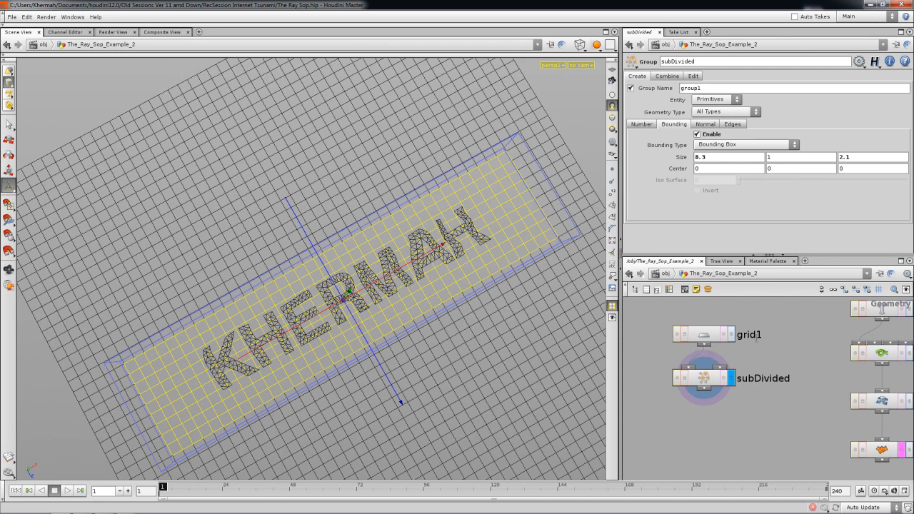
left_click(706, 101)
middle_click(708, 386)
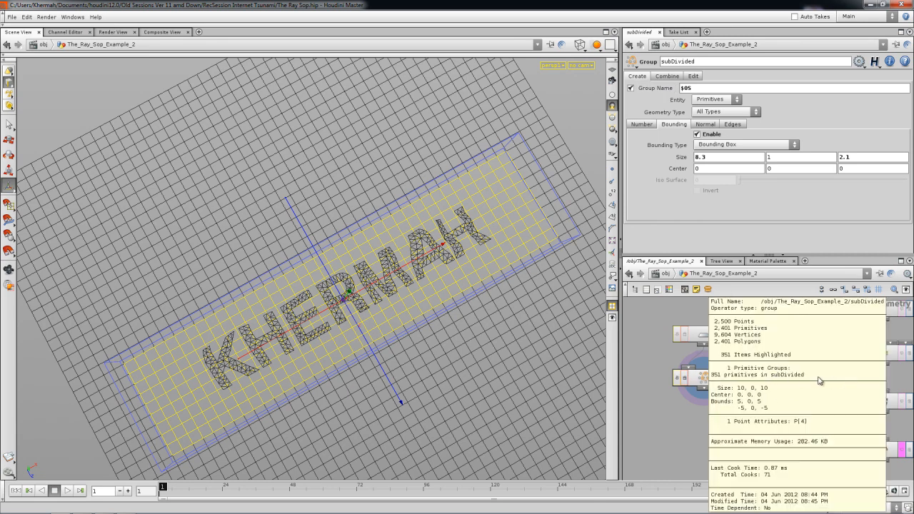
Step: Save the subDivided group node's current parameter values as permanent defaults
double_click(677, 62)
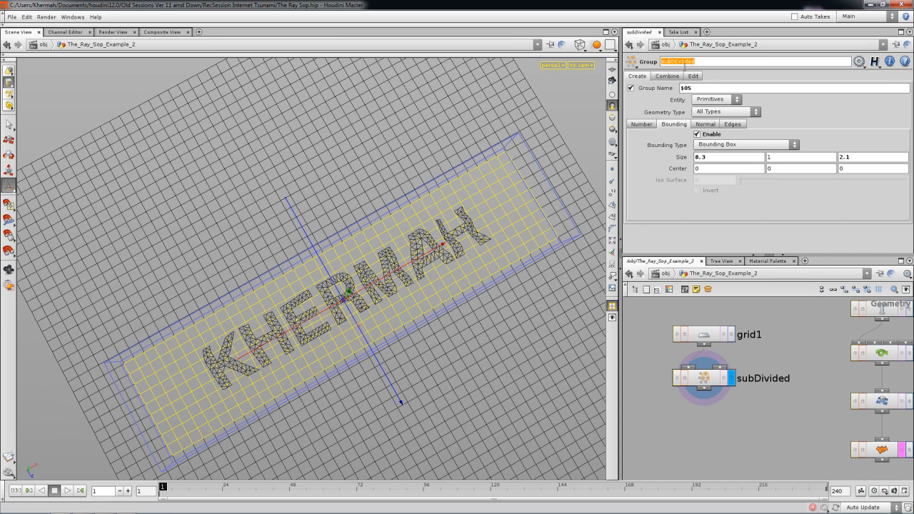
left_click(709, 384)
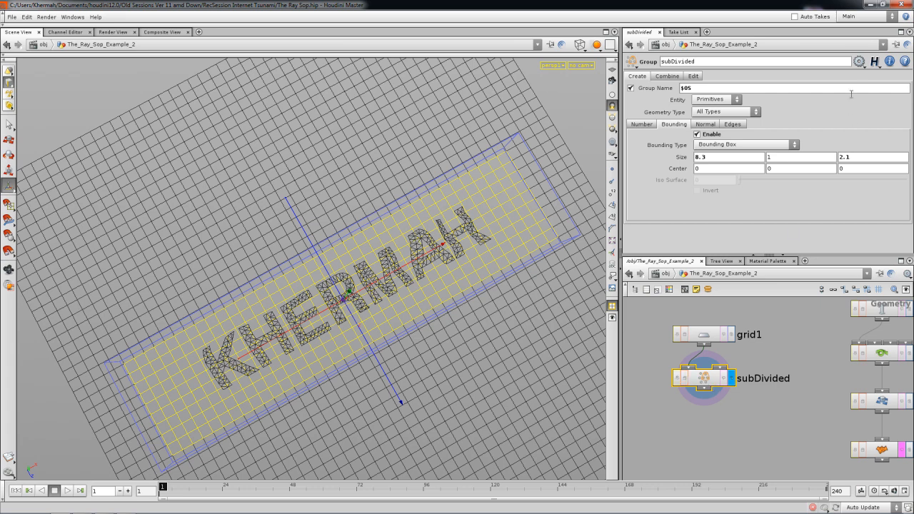
left_click(859, 61)
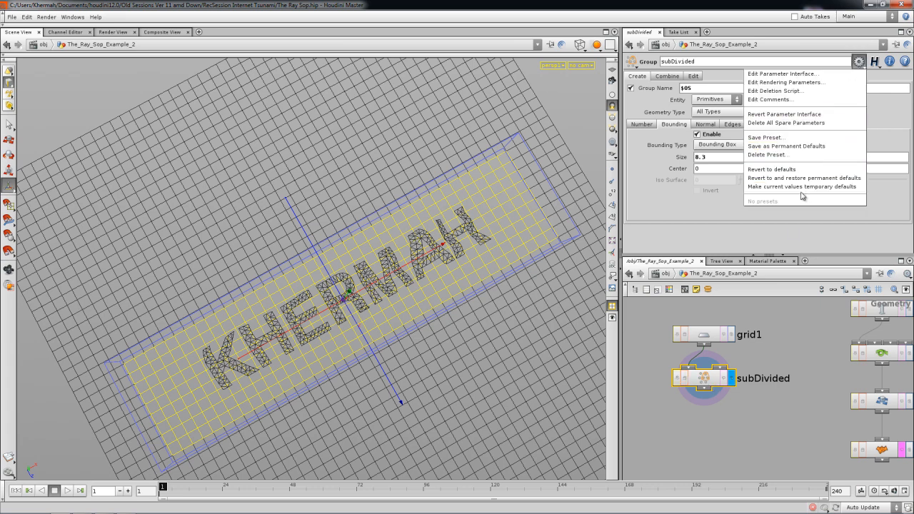
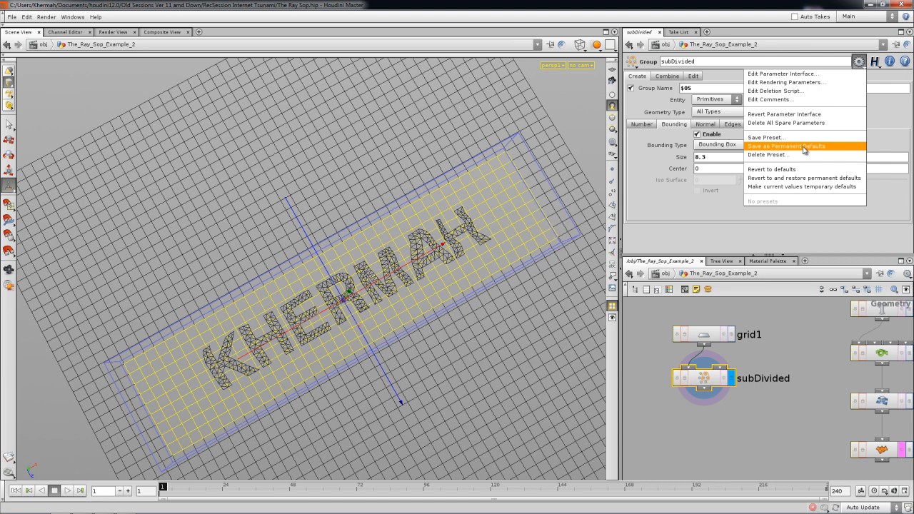
left_click(804, 148)
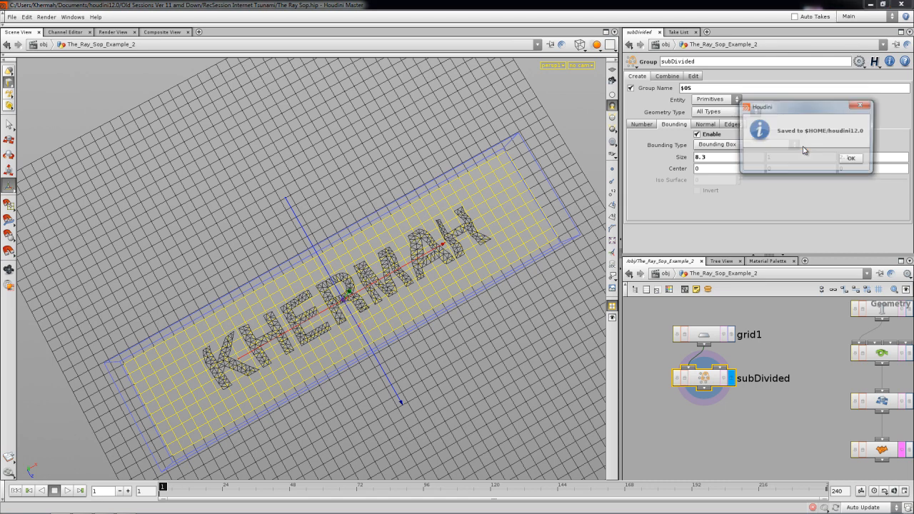
left_click(852, 160)
Step: Add a second Group Geometry node, wire grid1 into its first input and arrange it beside subDivided
key("Tab")
mouse_move(727, 408)
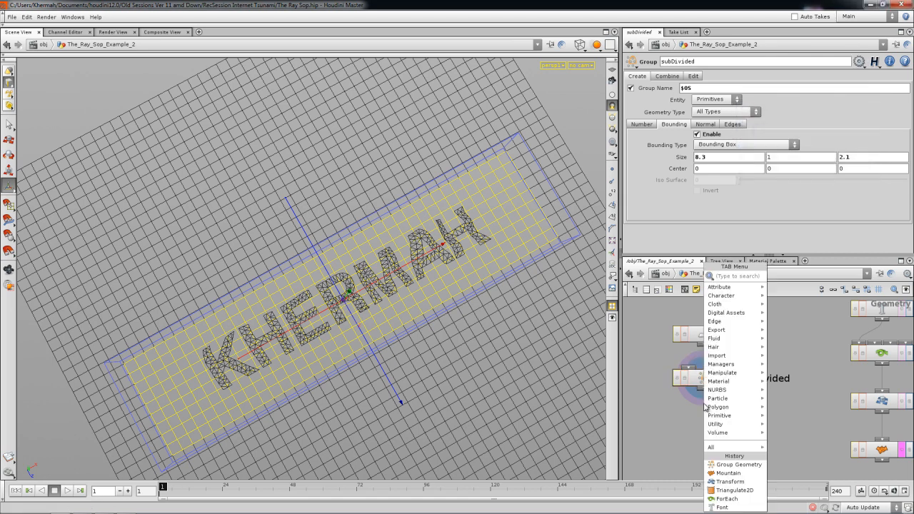
left_click(738, 464)
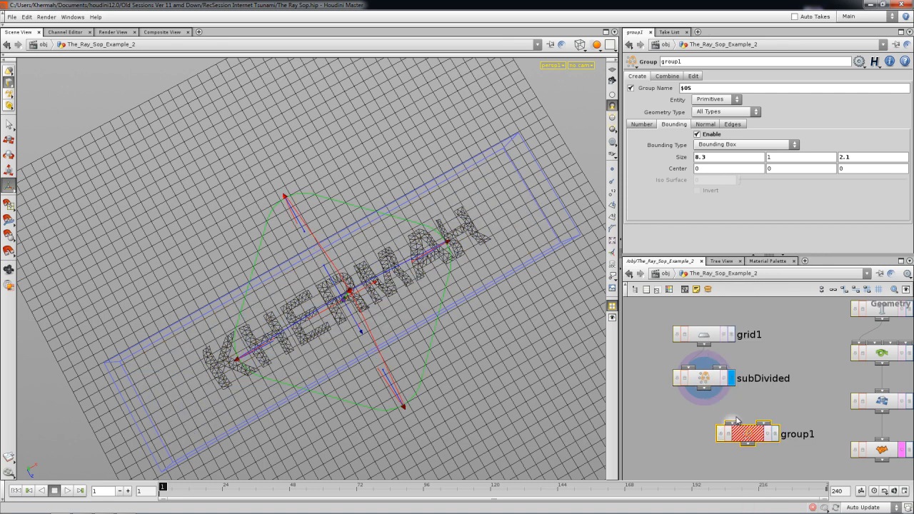
left_click(706, 378)
middle_click_drag(746, 358, 843, 356)
left_click_drag(794, 378, 709, 405)
left_click(830, 422)
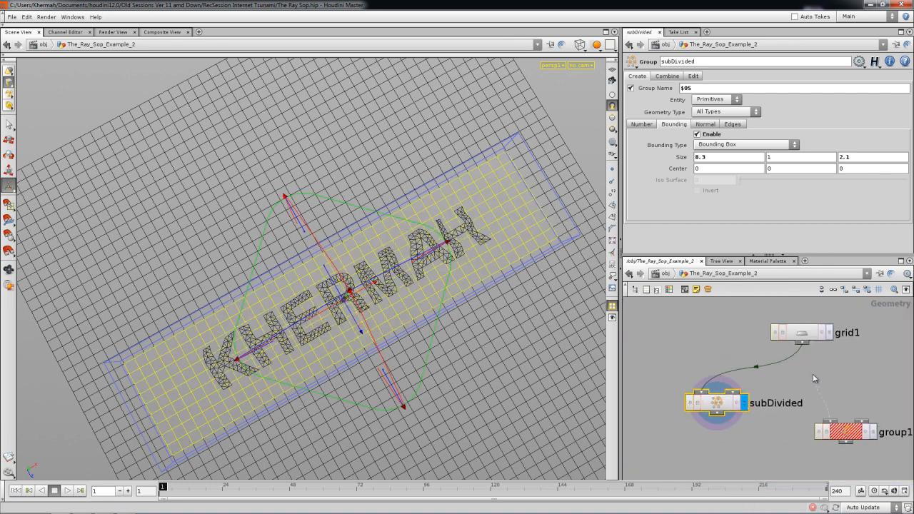
left_click(832, 420)
left_click(845, 432)
middle_click_drag(800, 433, 766, 406)
left_click_drag(686, 378, 671, 379)
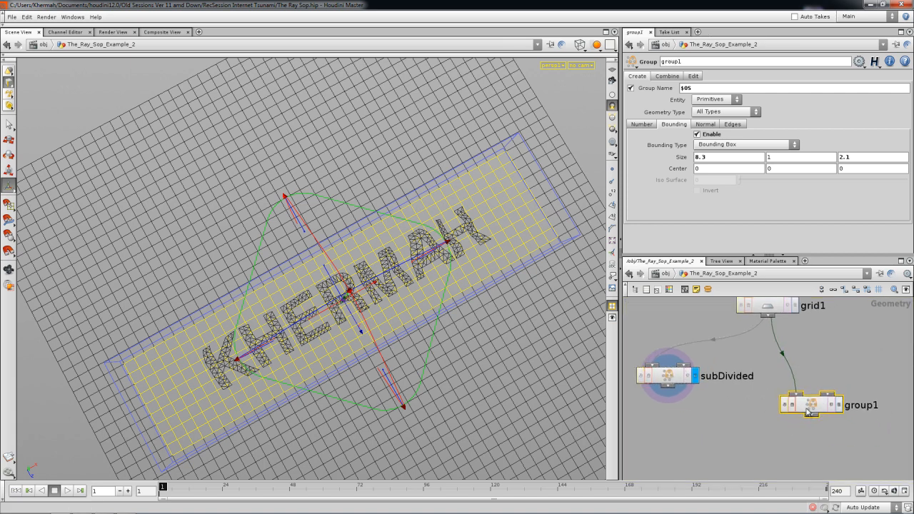
left_click_drag(807, 408, 796, 378)
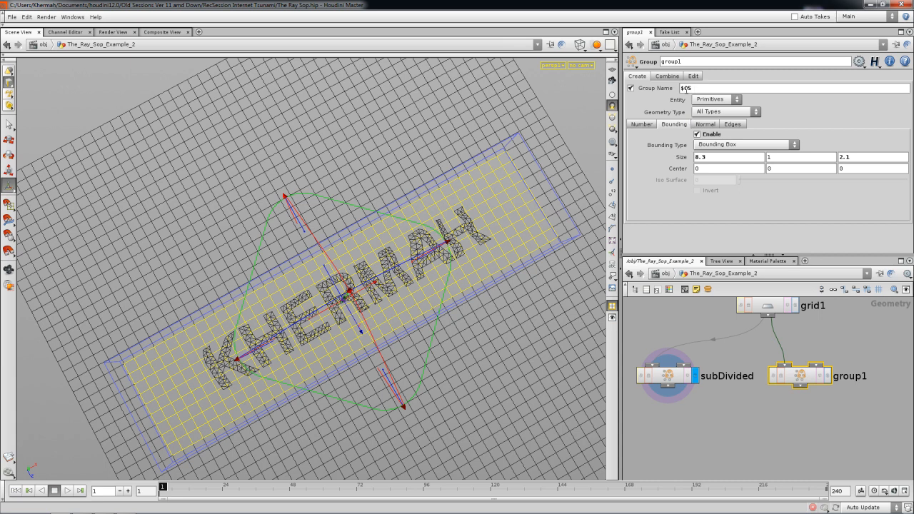
Step: Show the second group node as a template and rename it group_ver_Ours
left_click(826, 376)
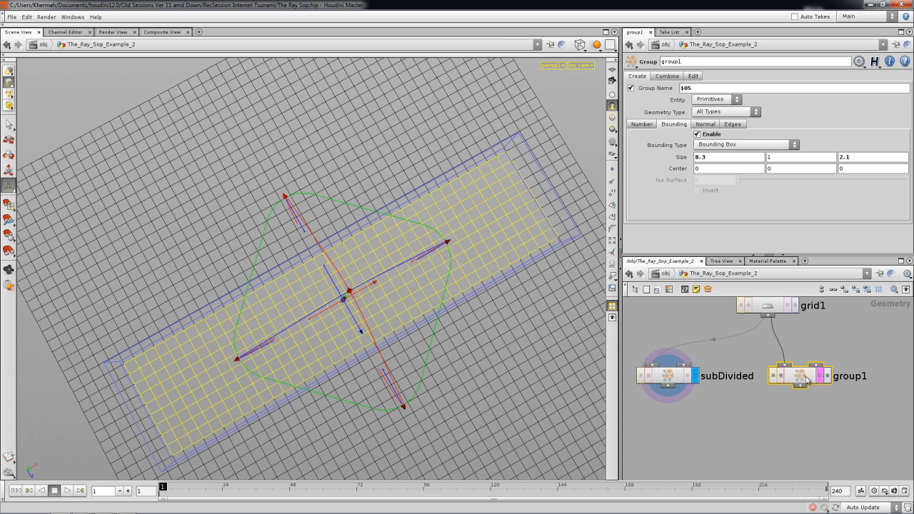
middle_click(803, 381)
key("Return")
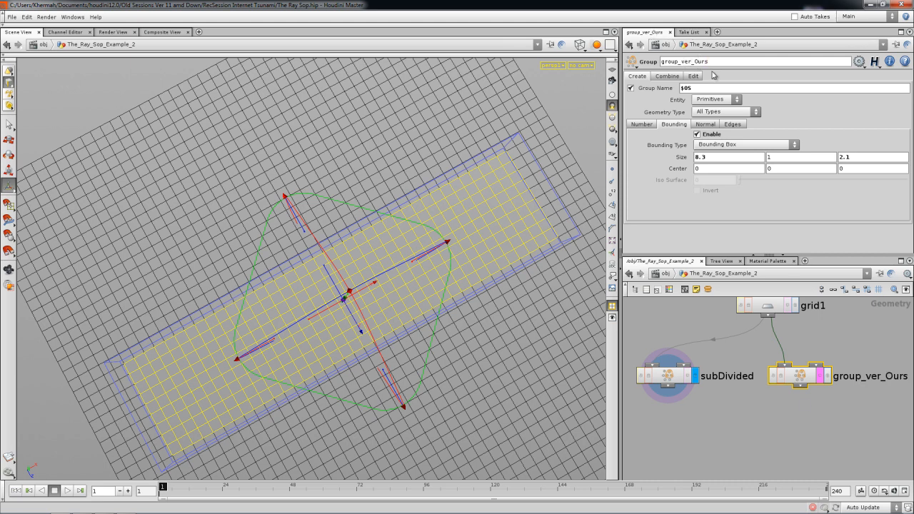
middle_click(803, 382)
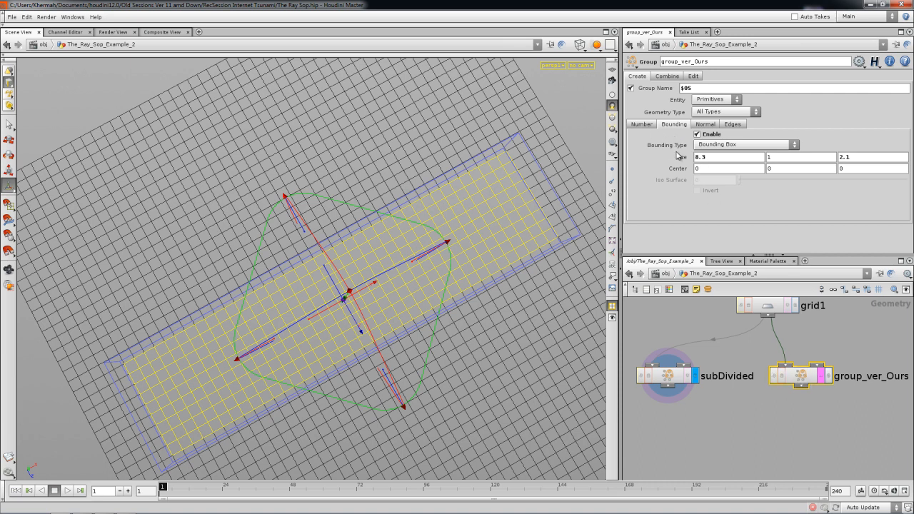
Step: Switch bounding-based grouping off and back on for group_ver_Ours
left_click(641, 123)
left_click(673, 126)
left_click(697, 134)
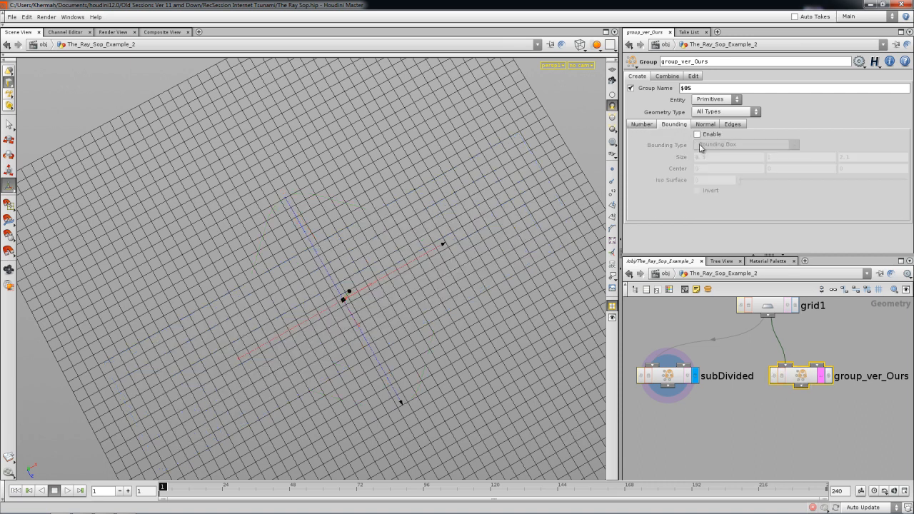
left_click(697, 135)
Step: Check the primitive group in the information of group_ver_Ours, and delete that node
middle_click_drag(703, 157, 714, 164)
middle_click(812, 385)
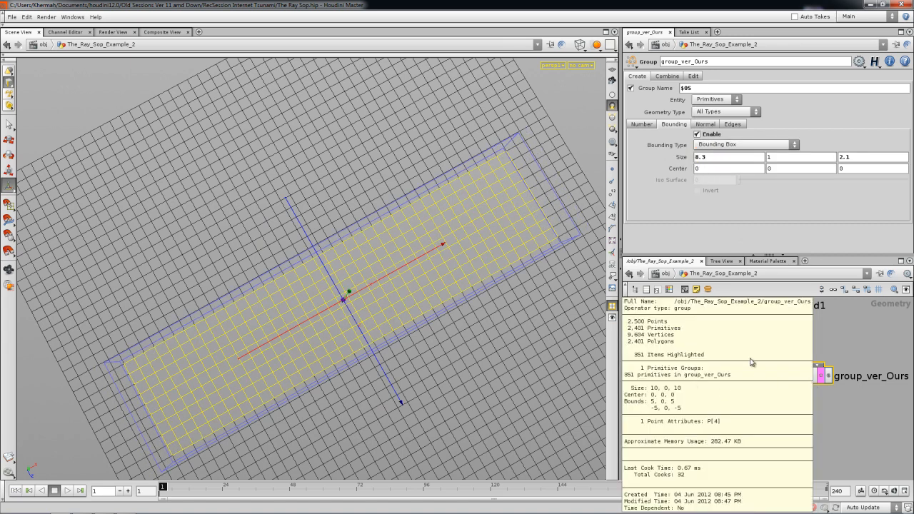
middle_click_drag(731, 373, 860, 408)
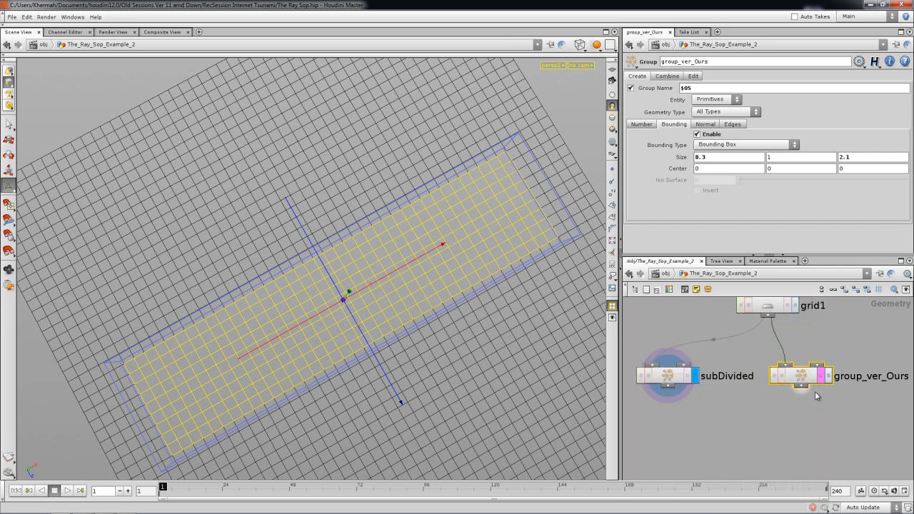
key("Delete")
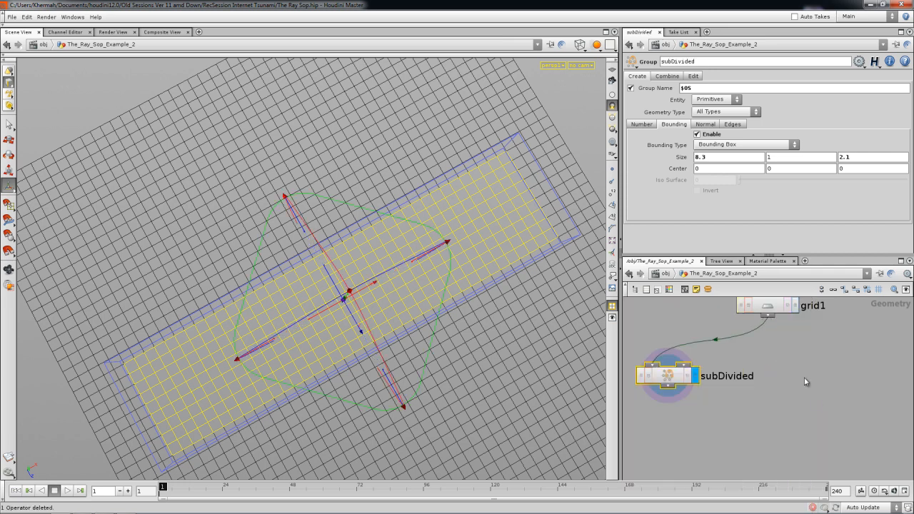
Step: Position the subDivided node directly below grid1 and show mountain1 as a template
left_click_drag(682, 384, 768, 380)
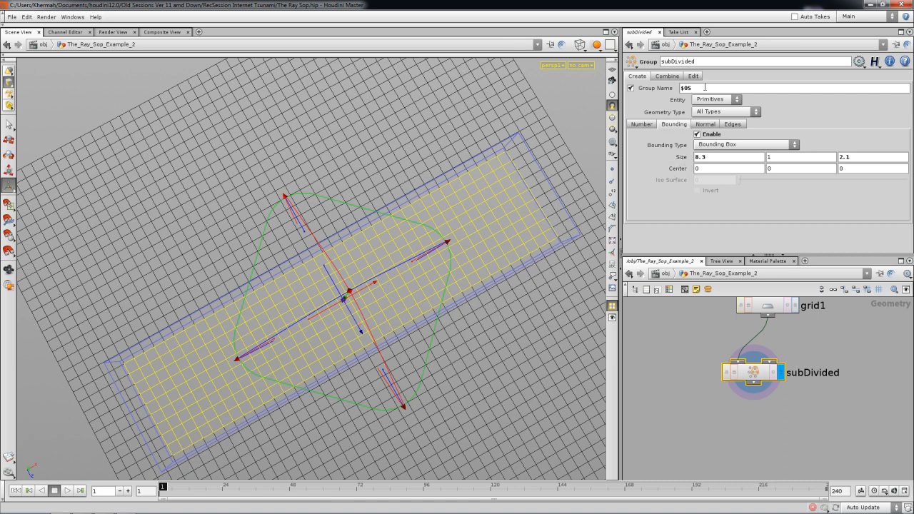
left_click(698, 382)
left_click_drag(731, 372, 745, 357)
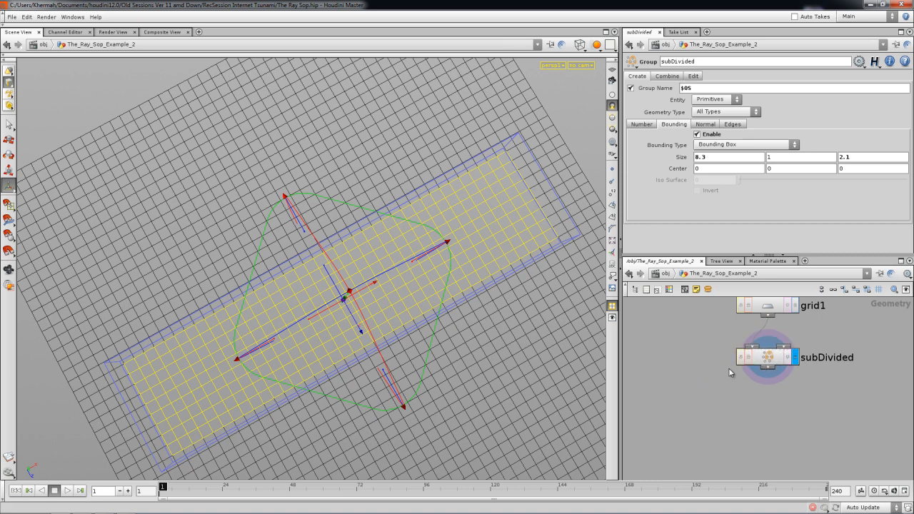
middle_click_drag(781, 399, 685, 401)
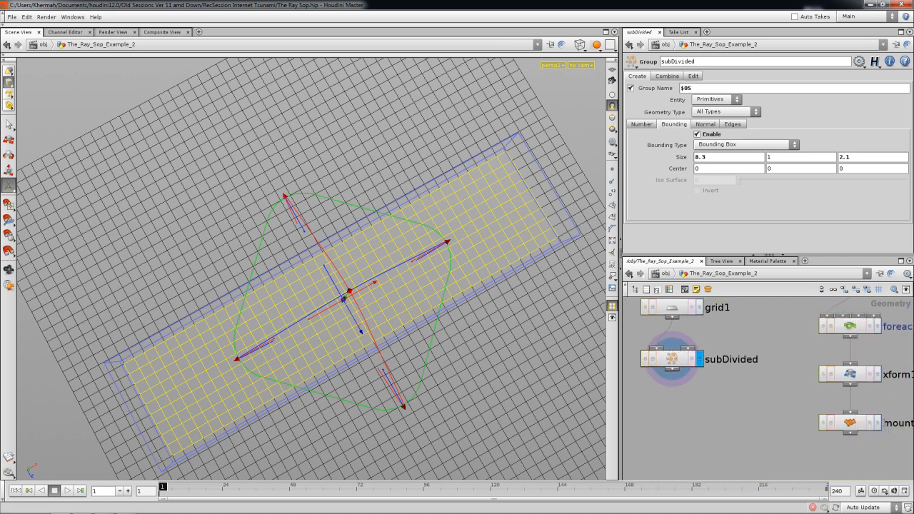
left_click(871, 424)
left_click(871, 424)
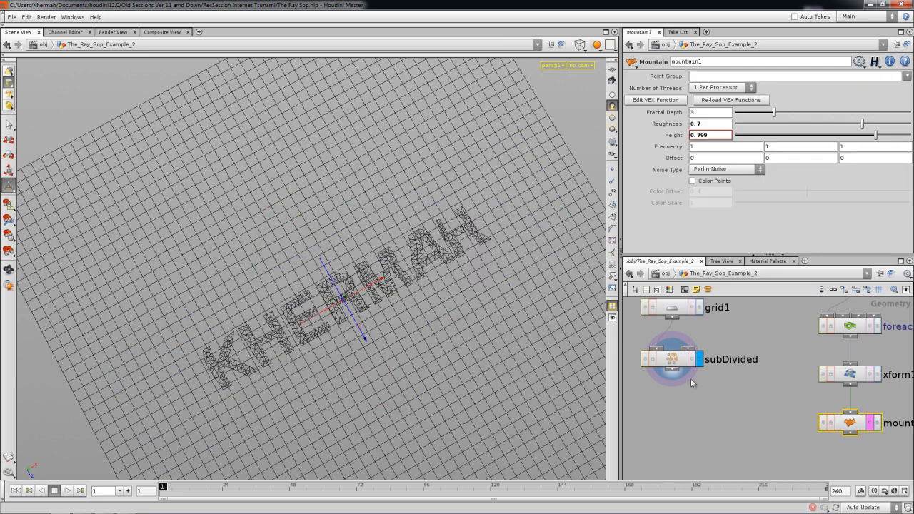
Step: Add a Subdivide node below subDivided, wire subDivided into its first input and display it
left_click(664, 363)
mouse_move(675, 432)
middle_mouse_down()
mouse_move(695, 440)
mouse_move(689, 433)
middle_mouse_up()
key("Tab")
type("sub")
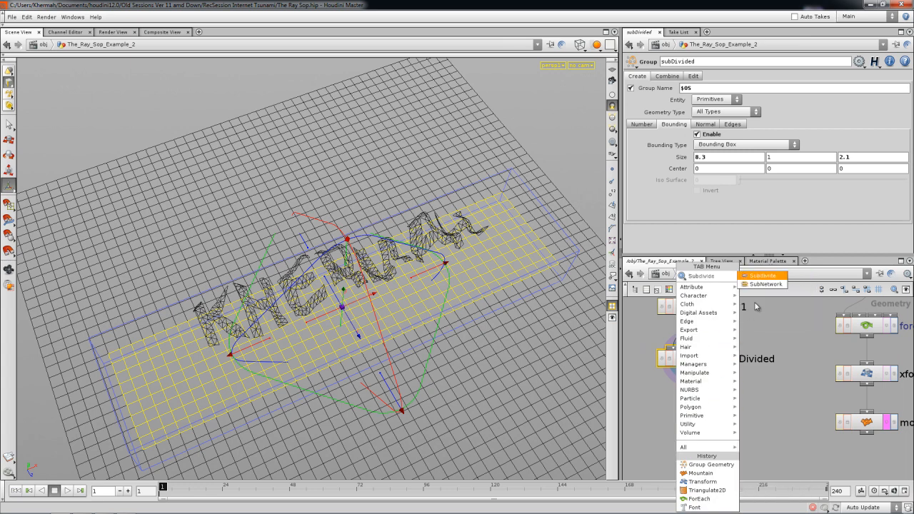
key("Return")
left_click(682, 391)
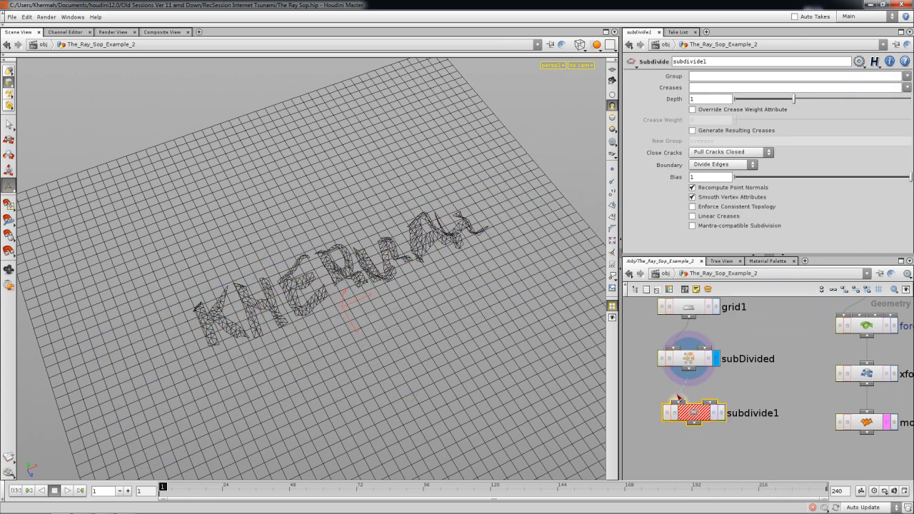
left_click(678, 392)
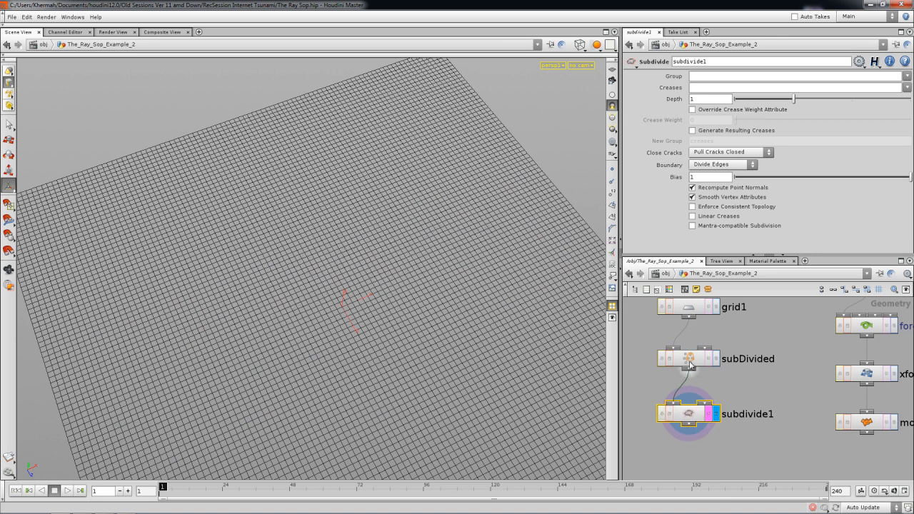
Step: Limit subdivide1 to the subDivided group and set its Depth to 4
left_click(907, 76)
left_click(834, 87)
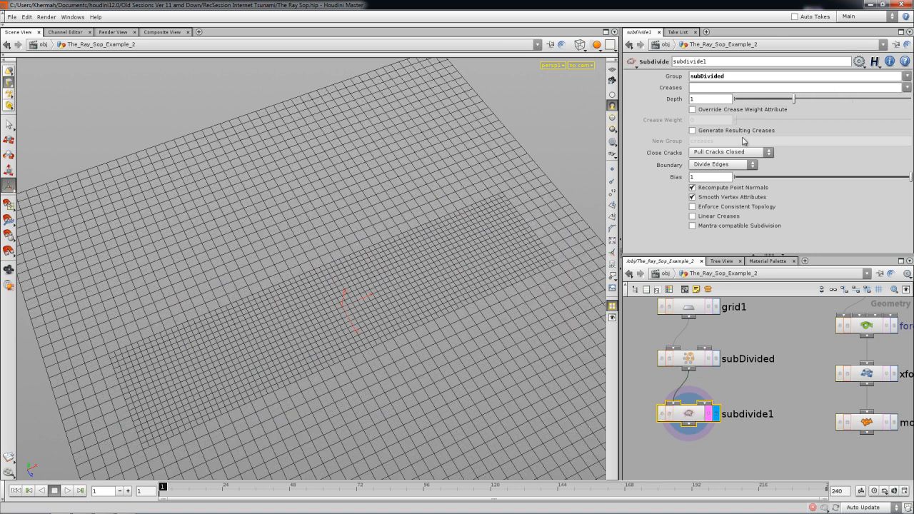
left_click_drag(795, 100, 912, 100)
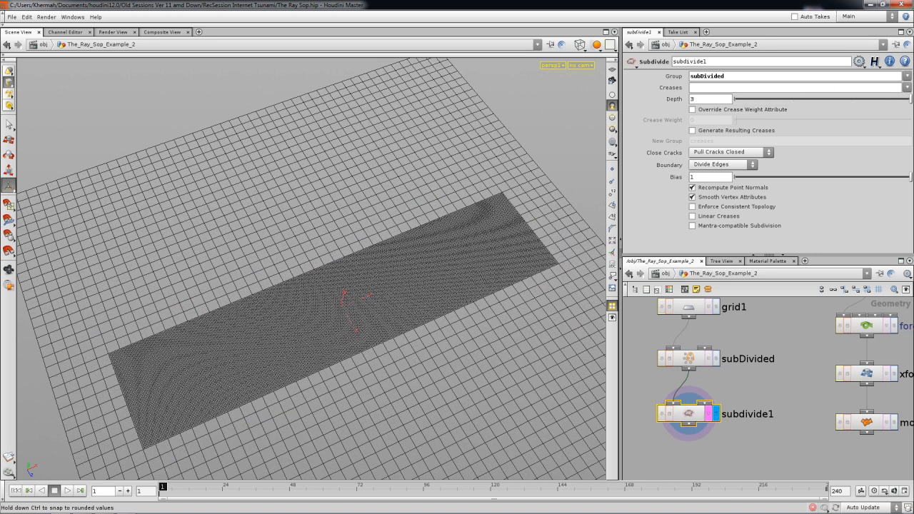
left_click_drag(570, 247, 509, 229)
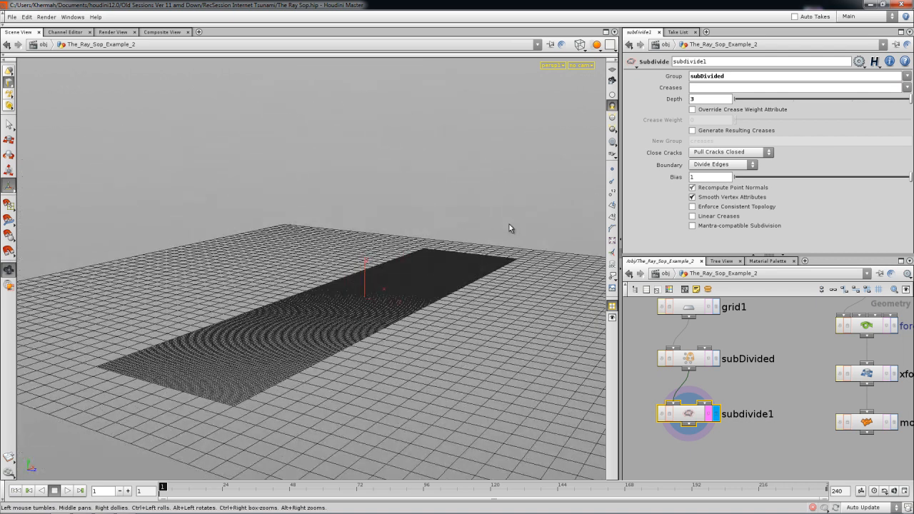
scroll(661, 120, "up", 1)
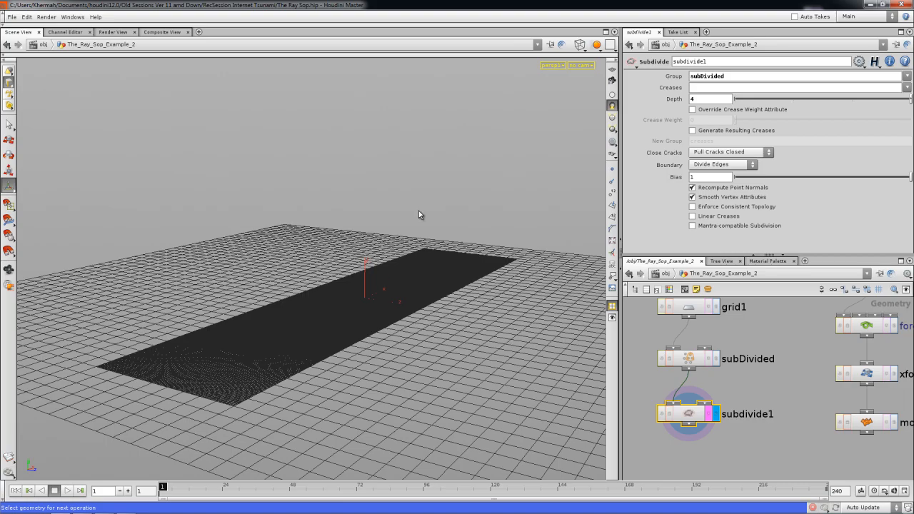
right_click_drag(387, 212, 437, 219, "alt")
left_click_drag(436, 220, 366, 367, "alt")
right_click_drag(367, 371, 367, 336, "alt")
left_click_drag(367, 336, 326, 339, "alt")
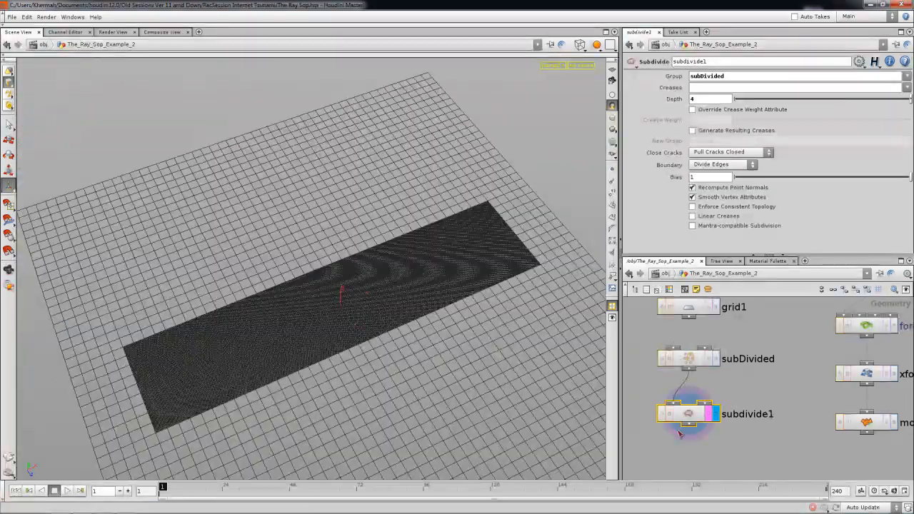
Step: Add a Ray node with subdivide1 as first input and mountain1 as second, and move subdivide1 closer to it
scroll(693, 439, "down", 2)
key("Tab")
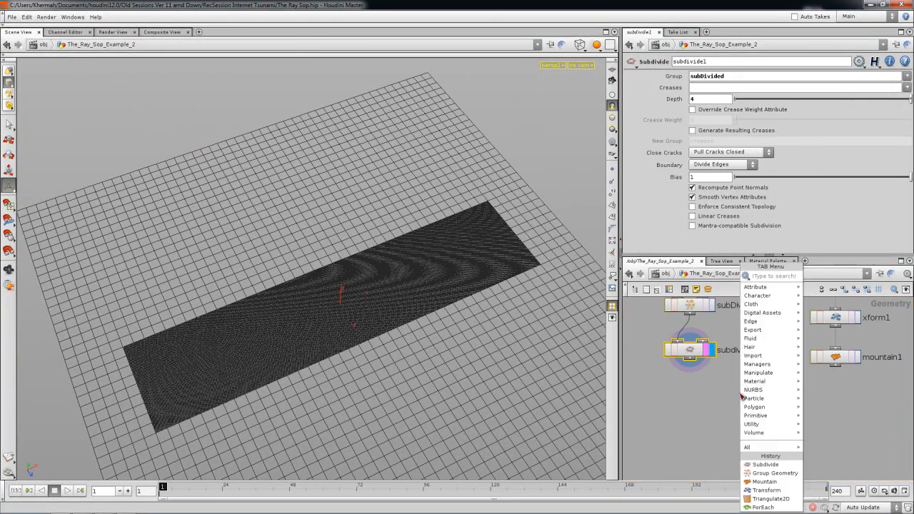
type("ray")
key("Return")
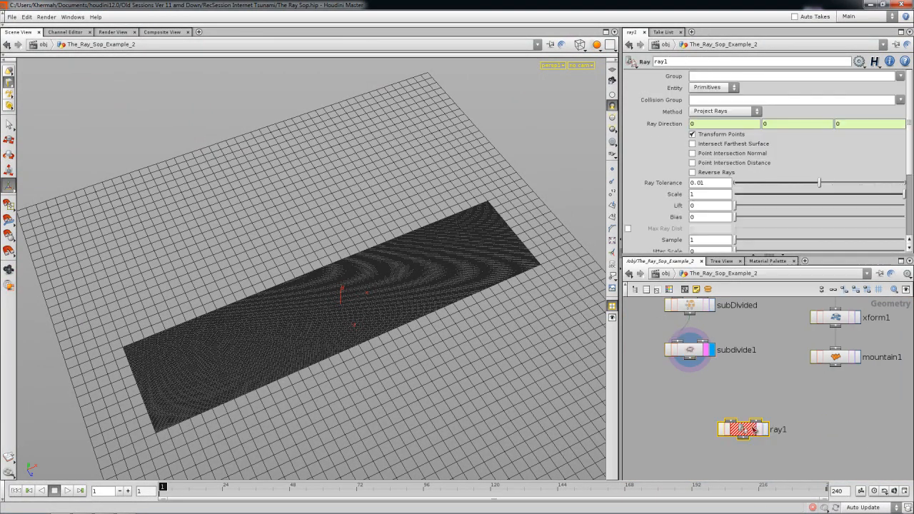
left_click(754, 429)
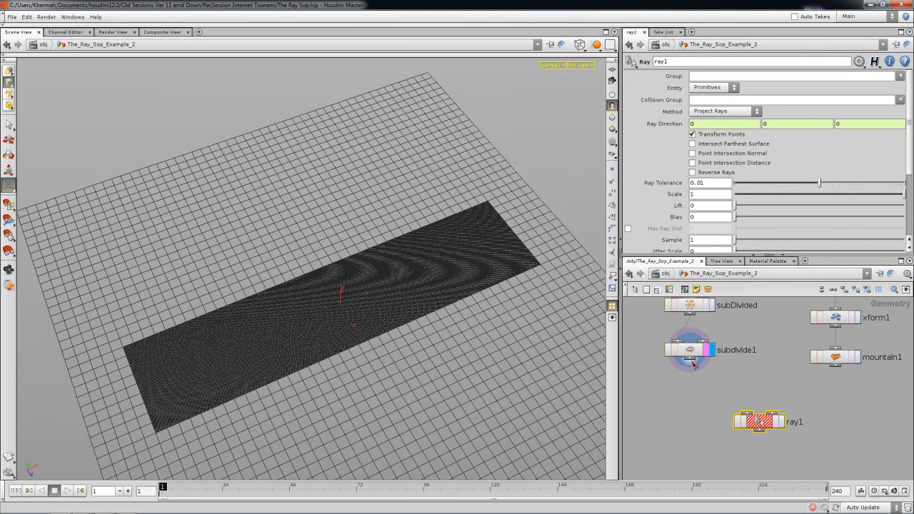
left_click_drag(696, 366, 840, 365)
scroll(771, 387, "up", 2)
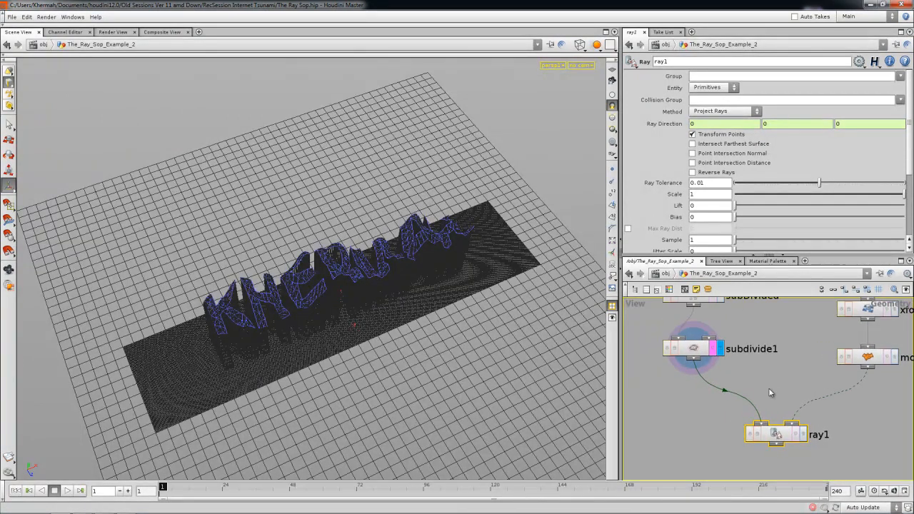
left_click_drag(321, 317, 630, 366)
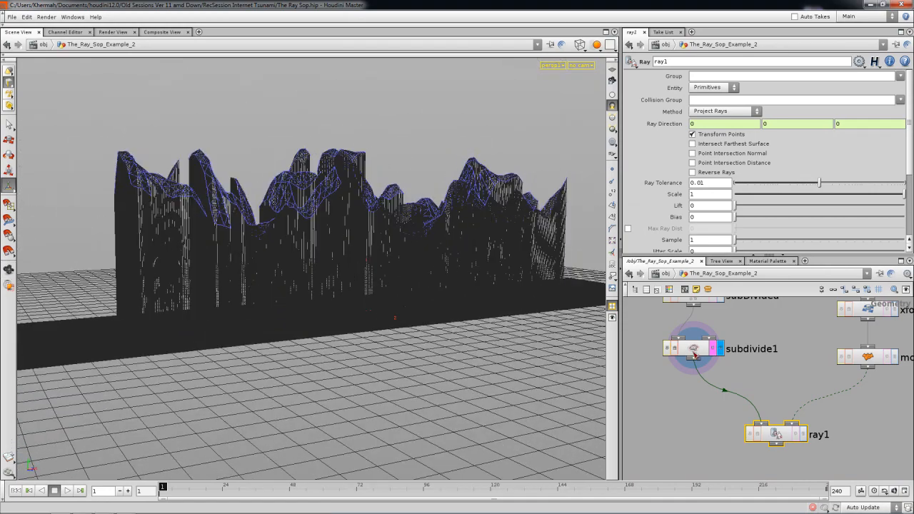
left_click_drag(694, 354, 694, 391)
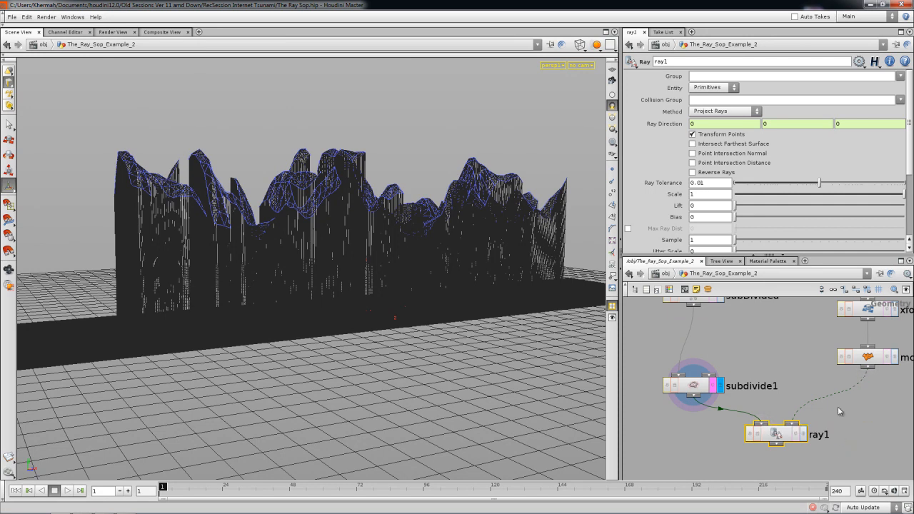
Step: Move subdivide1 slightly closer to the subDivided node and display ray1 to view the projected grid from several angles
scroll(833, 385, "down", 2)
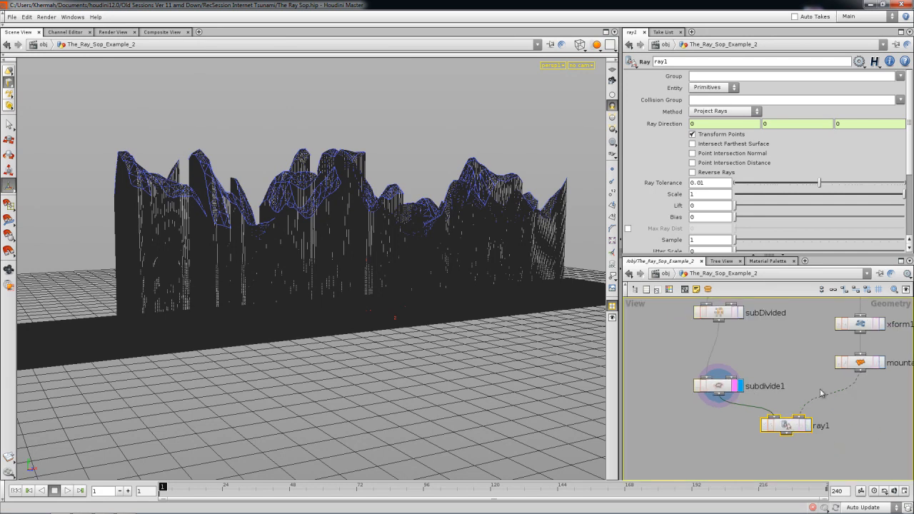
left_click_drag(727, 385, 729, 371)
key("space")
left_click_drag(349, 262, 377, 288)
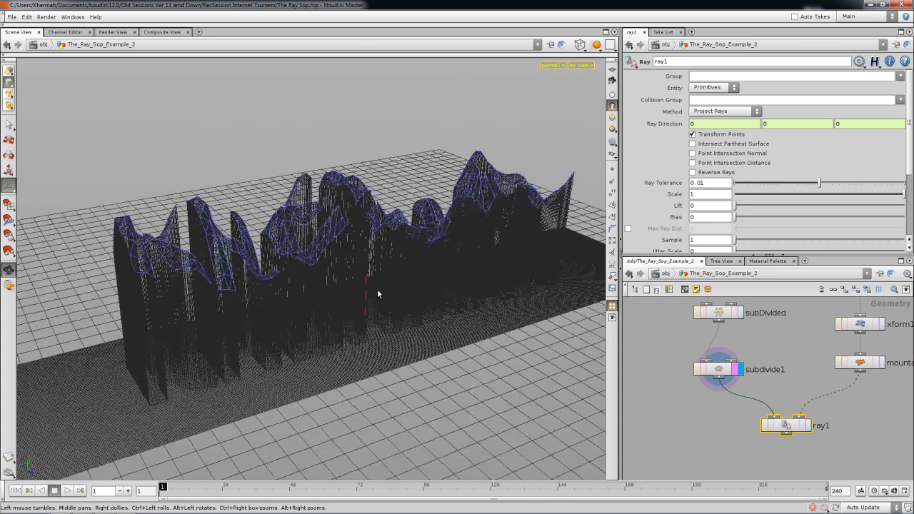
left_click_drag(420, 255, 421, 248)
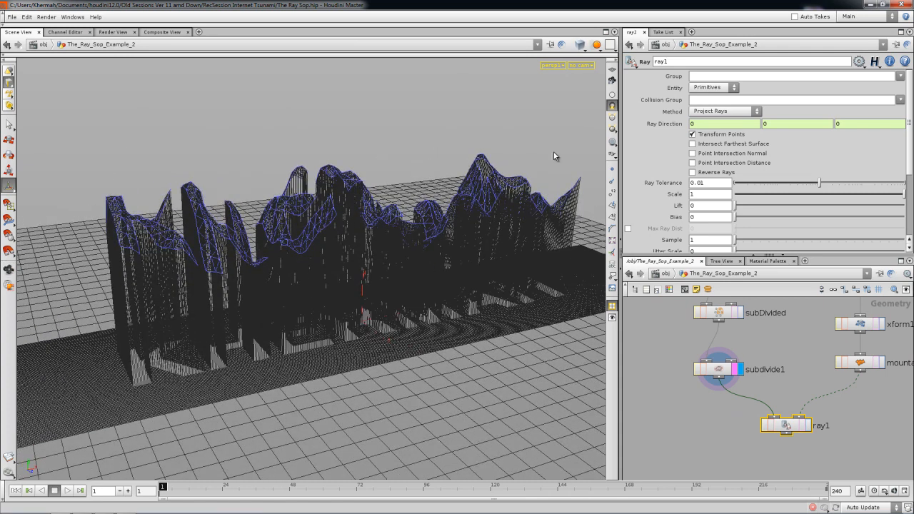
left_click_drag(531, 199, 531, 205)
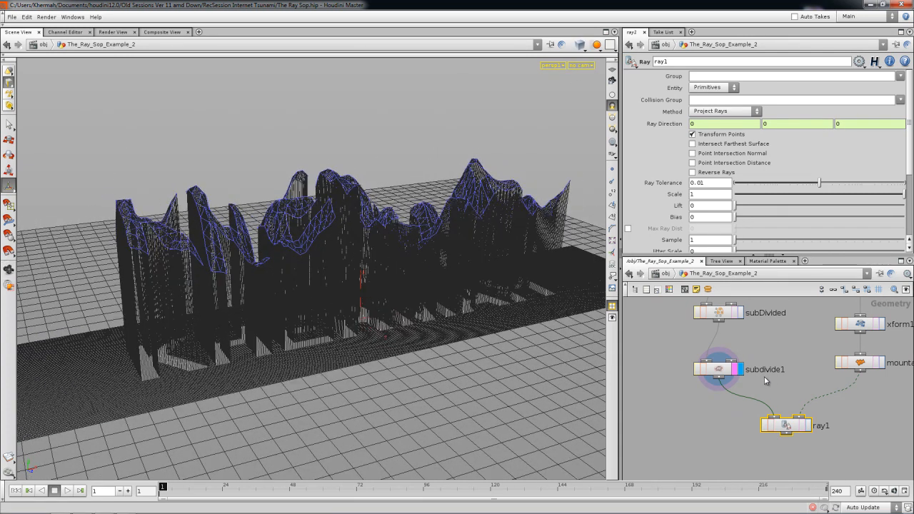
left_click(803, 426)
left_click(808, 427)
key("space")
left_click_drag(383, 273, 436, 250)
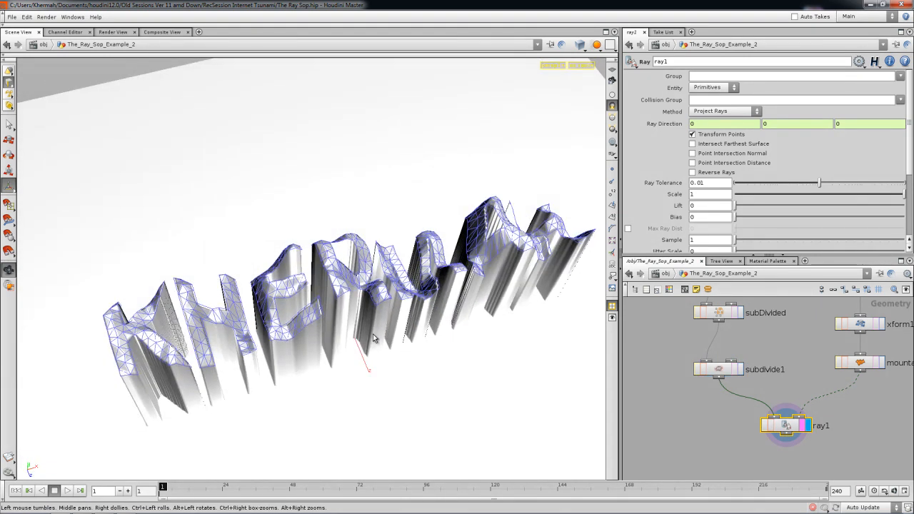
Step: Disable Transform Points on ray1 and try Point Intersection Normal on the grid beneath the text
left_click(692, 134)
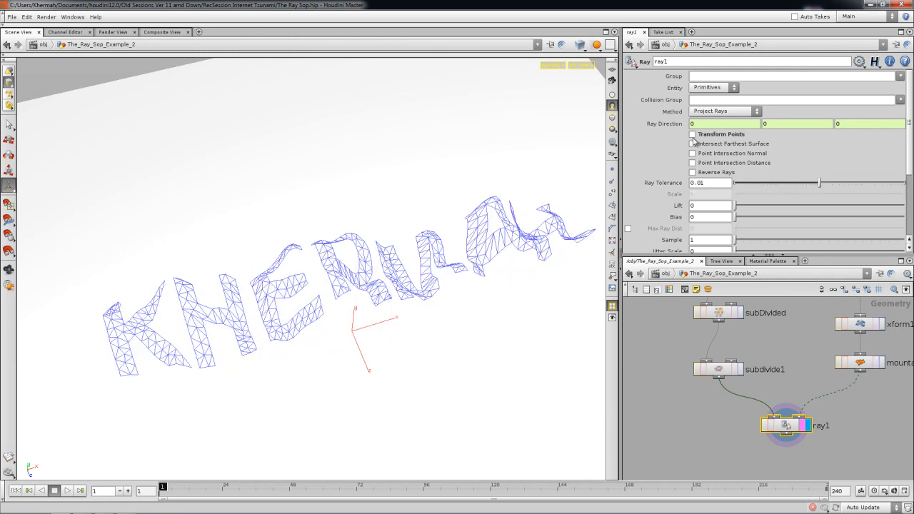
left_click_drag(385, 315, 396, 256)
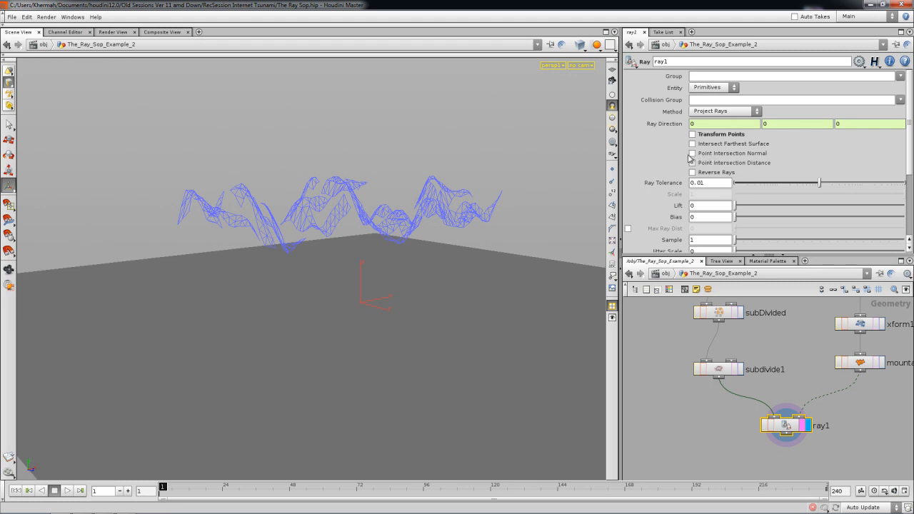
left_click(691, 153)
left_click_drag(408, 275, 303, 387)
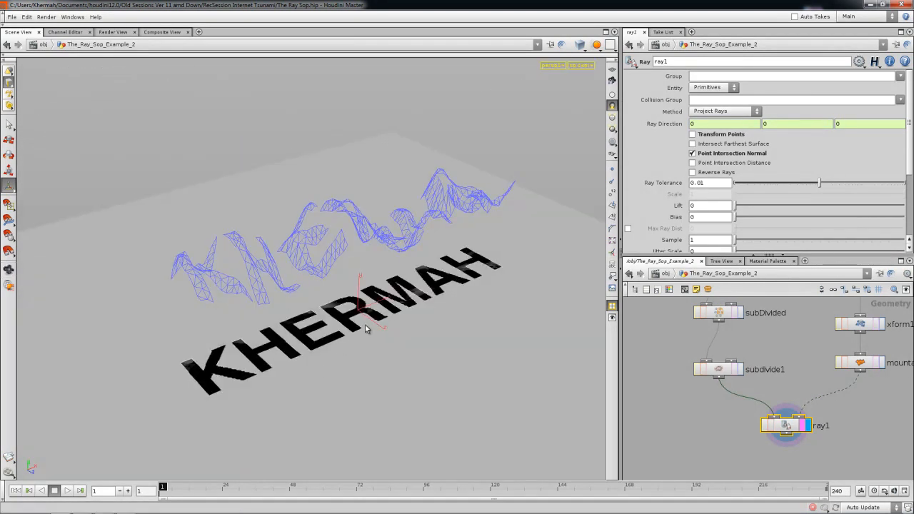
Step: Replace Point Intersection Normal with Point Intersection Distance on ray1 and move the node nearly below subdivide1
left_click(692, 153)
left_click(692, 162)
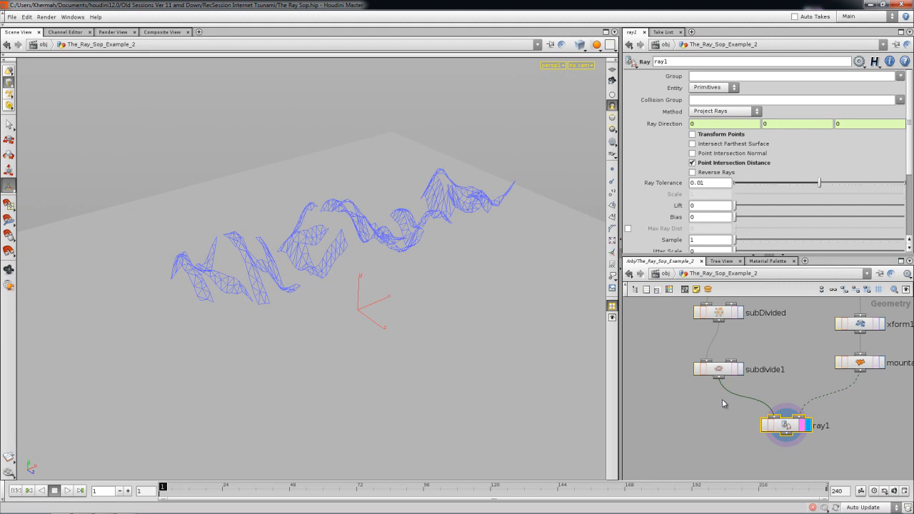
left_click(712, 427)
scroll(725, 428, "down", 2)
middle_click_drag(726, 428, 749, 395)
left_click_drag(791, 398, 761, 393)
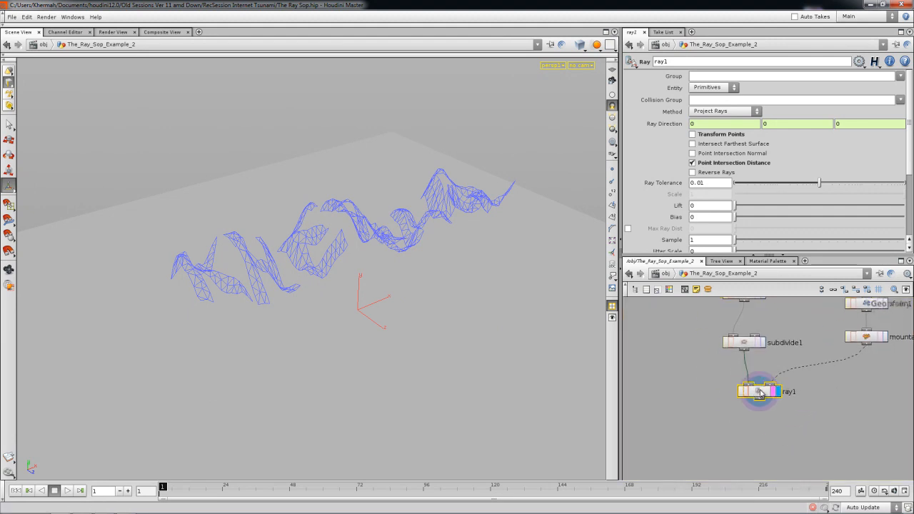
Step: Duplicate ray1 with its input connections, place the copy below mountain1 and move the original away from it
key("ctrl+v")
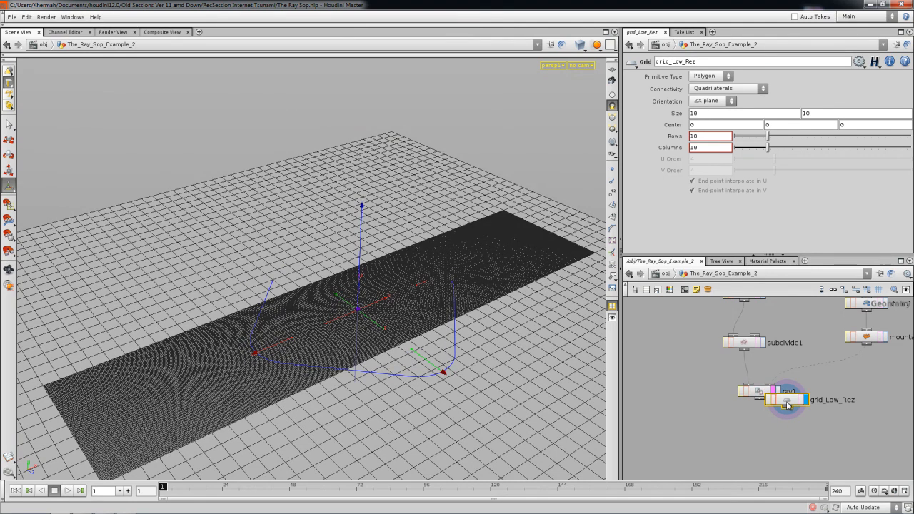
key("ctrl+z")
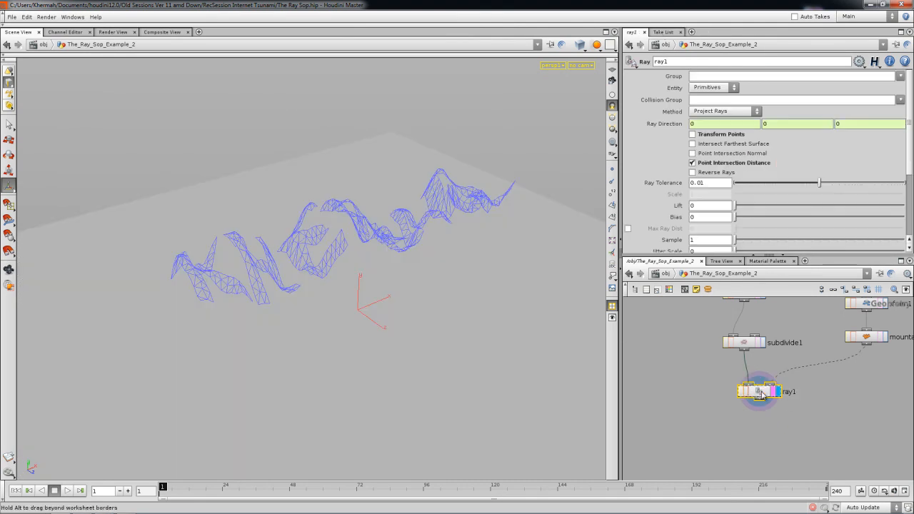
key("ctrl+v")
left_click_drag(798, 416, 857, 401)
left_click_drag(760, 395, 730, 401)
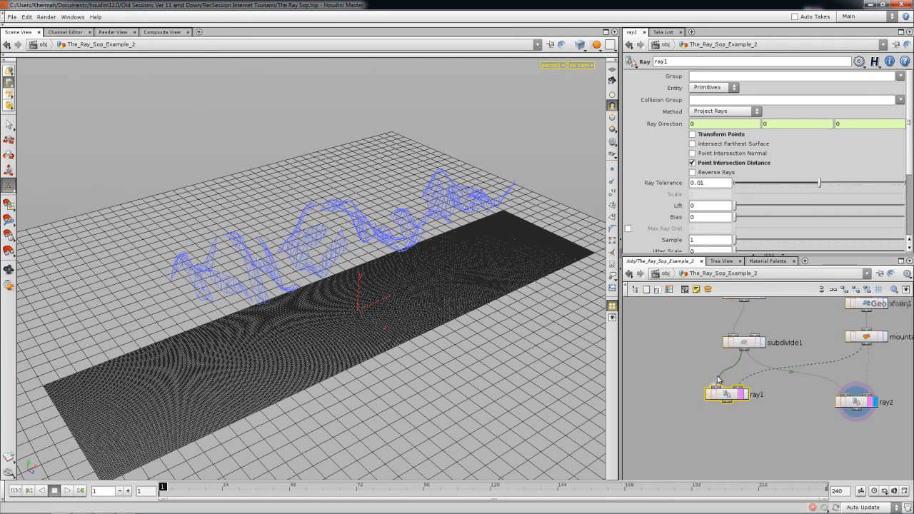
Step: Rename the original ray1 node as ray_Point_Distance
key("BackSpace")
type("_Point_Distance")
key("Return")
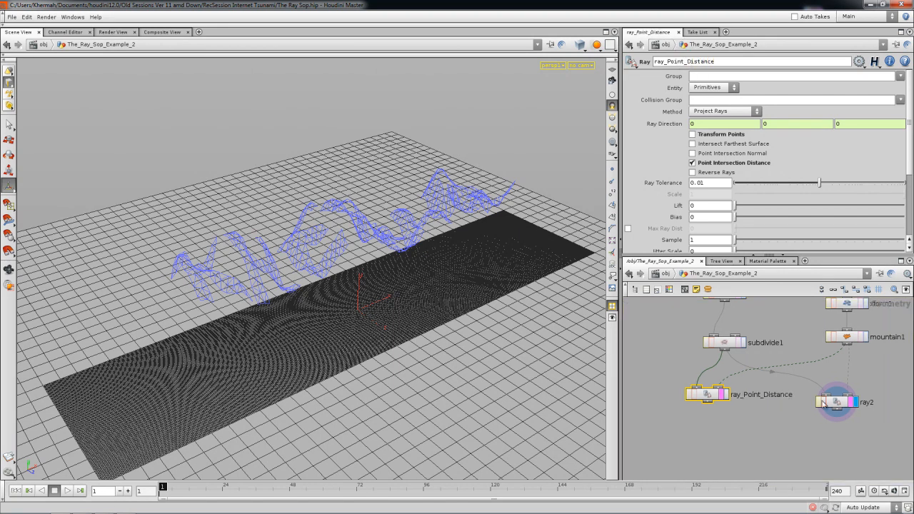
Step: Align the duplicated Ray node beneath mountain1 and rename it as ray_normal_Intersection
left_click_drag(856, 400, 870, 392)
left_click(680, 62)
key("BackSpace")
type("_n█_Intersection")
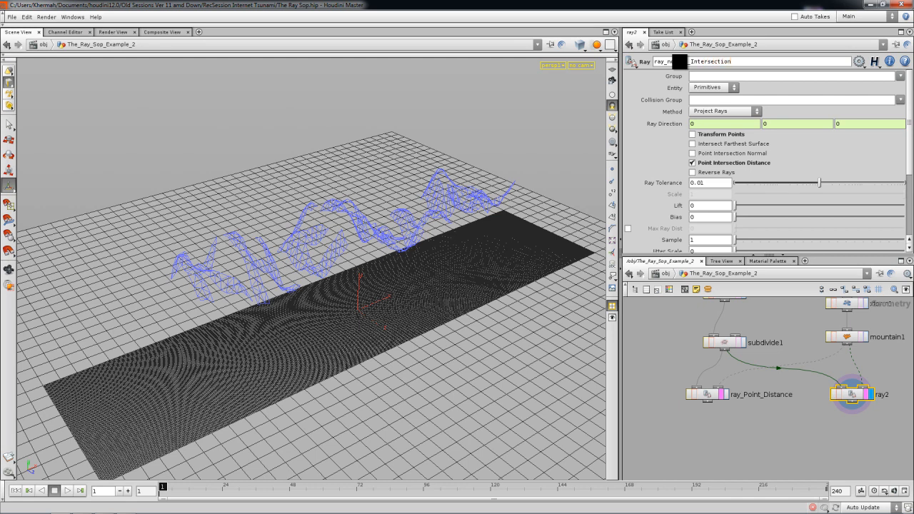
key("Return")
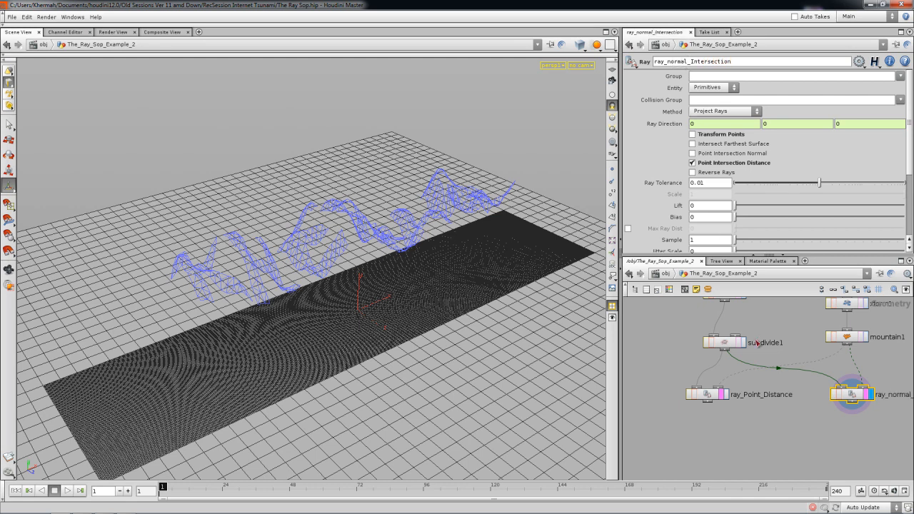
Step: Move the ray_Point_Distance node farther away from ray_normal_Intersection
left_click_drag(715, 395, 688, 389)
left_click(783, 411)
scroll(794, 401, "down", 2)
scroll(746, 421, "up", 2)
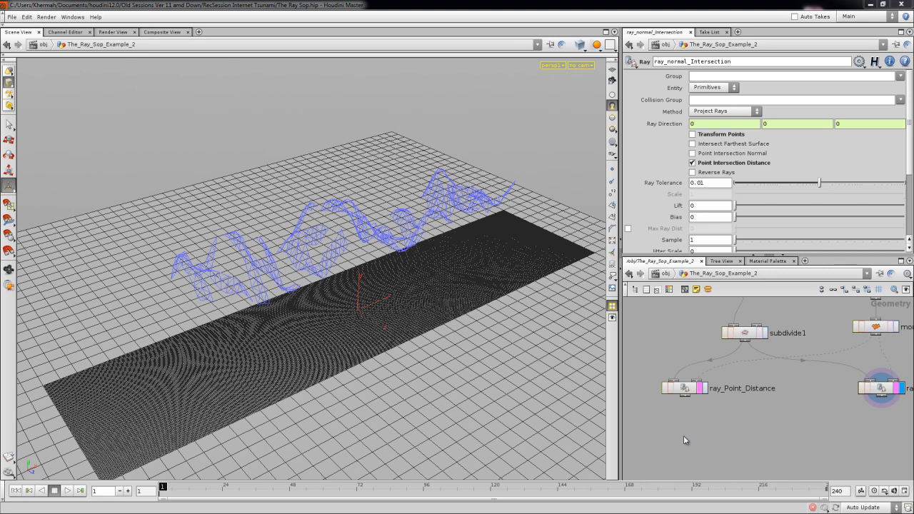
scroll(689, 425, "up", 2)
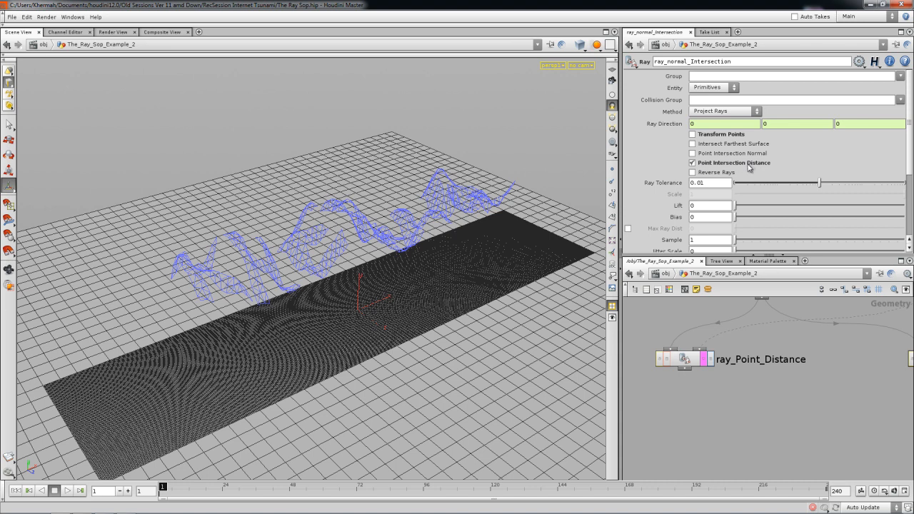
scroll(680, 384, "down", 1)
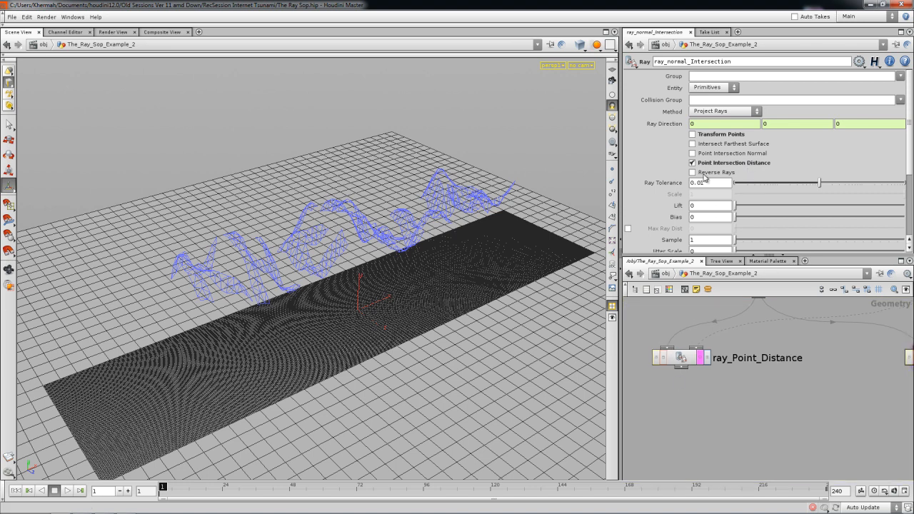
middle_click_drag(760, 312, 735, 384)
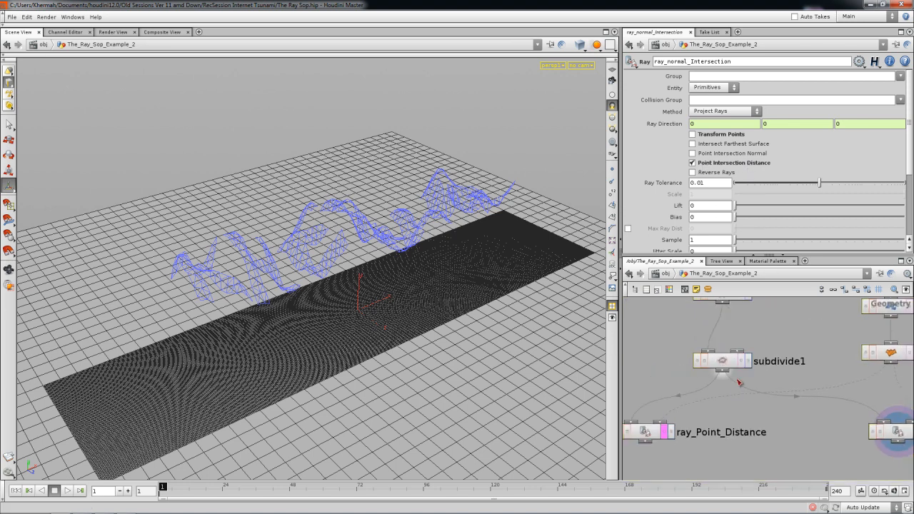
Step: Compare the point attributes in the node information of subdivide1 and ray_Point_Distance
middle_click(722, 360)
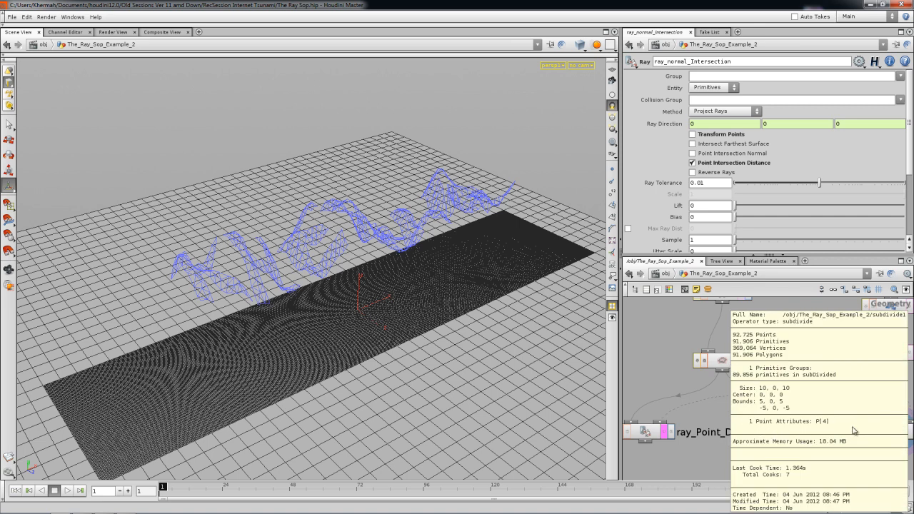
middle_click_drag(700, 440, 746, 392)
middle_click(691, 382)
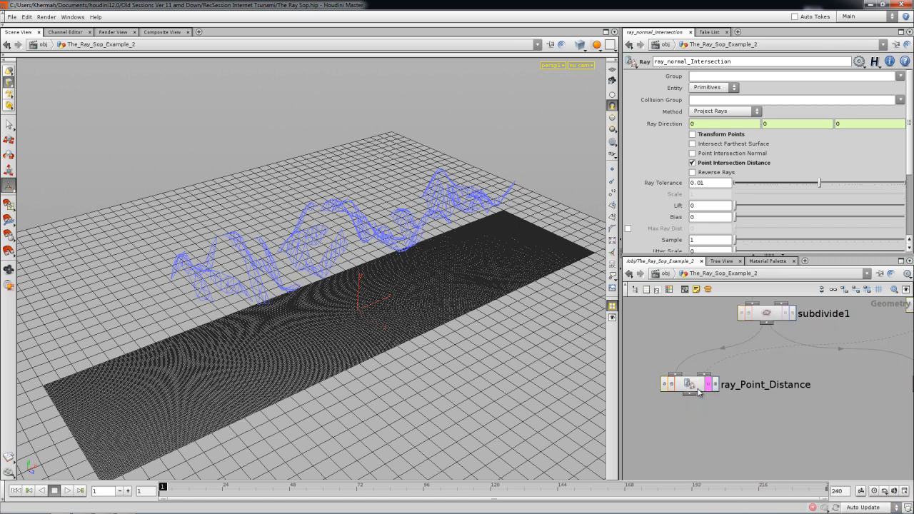
Step: Examine the dist values of ray_Point_Distance in the geometry spreadsheet, sorted by dist, and close it
right_click(699, 392)
left_click(735, 257)
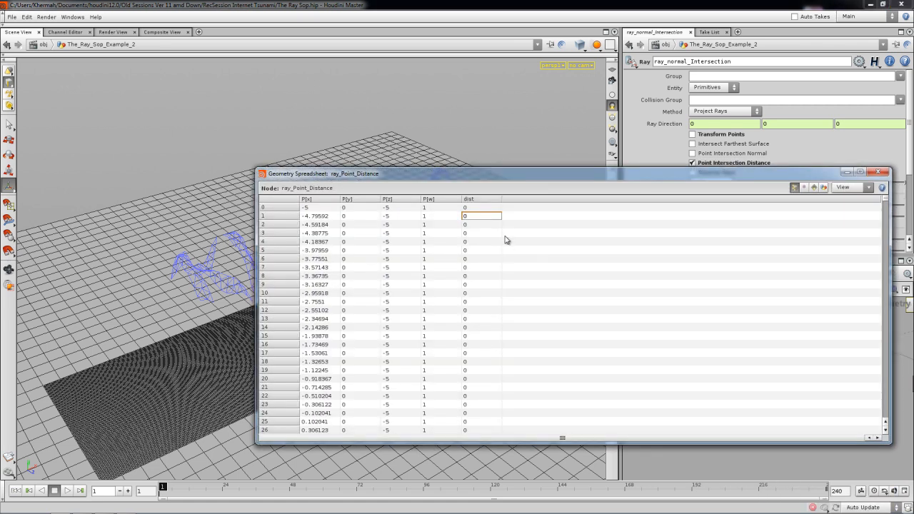
left_click_drag(477, 208, 473, 222)
left_click(478, 200)
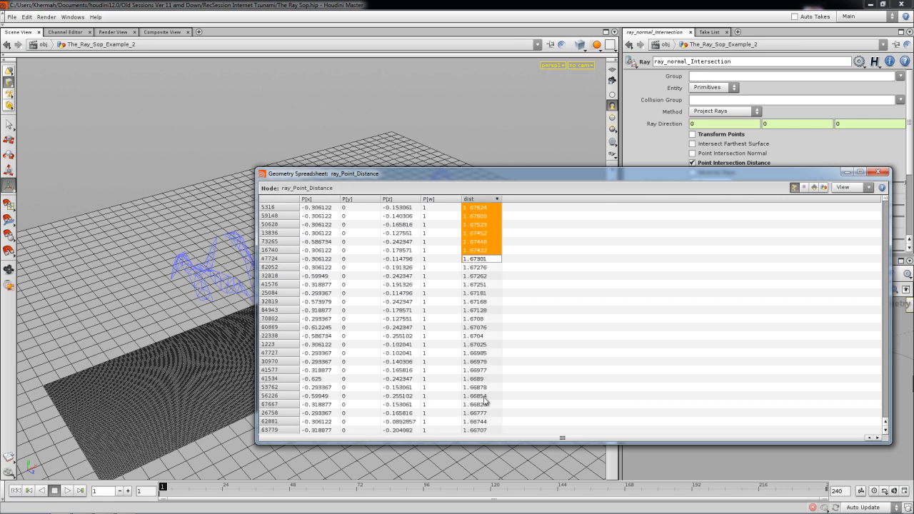
left_click(884, 172)
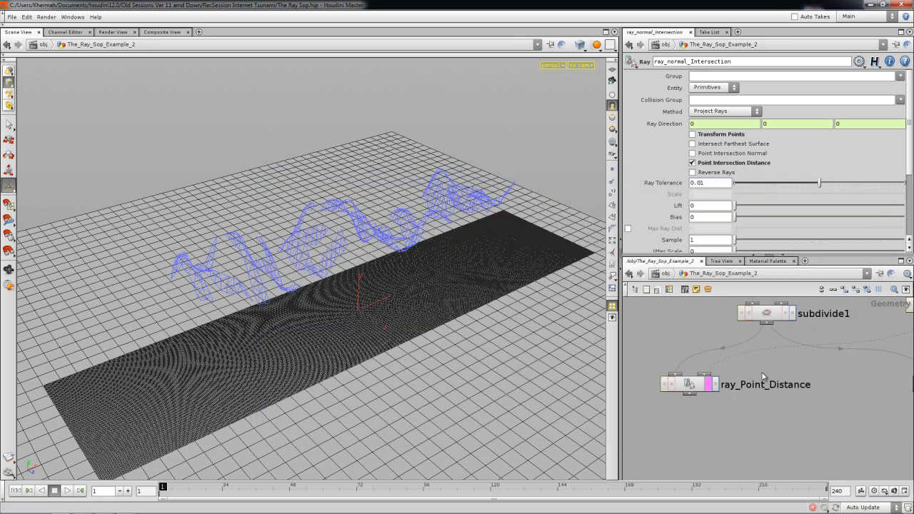
Step: Add a VOP SOP below ray_Point_Distance, wire ray_Point_Distance into its first input and display it
middle_click_drag(702, 427, 712, 400)
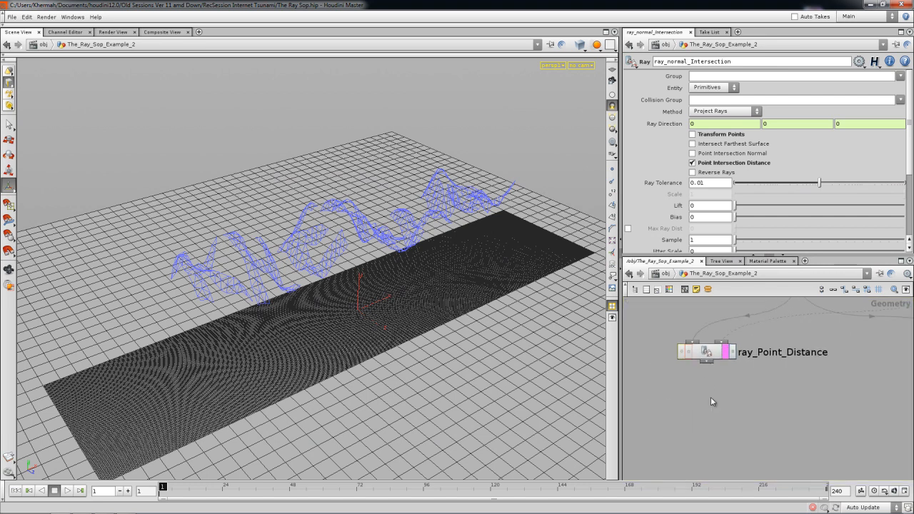
key("Tab")
type("vop")
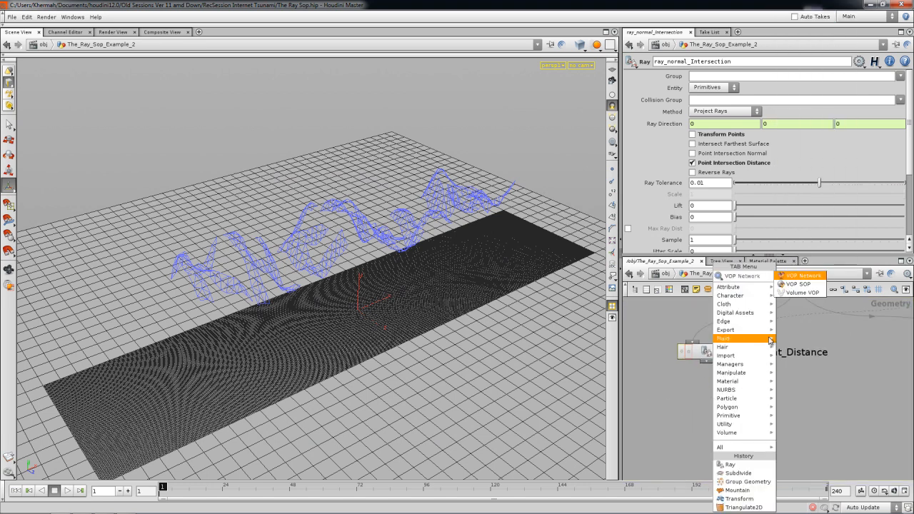
left_click(795, 292)
left_click(711, 407)
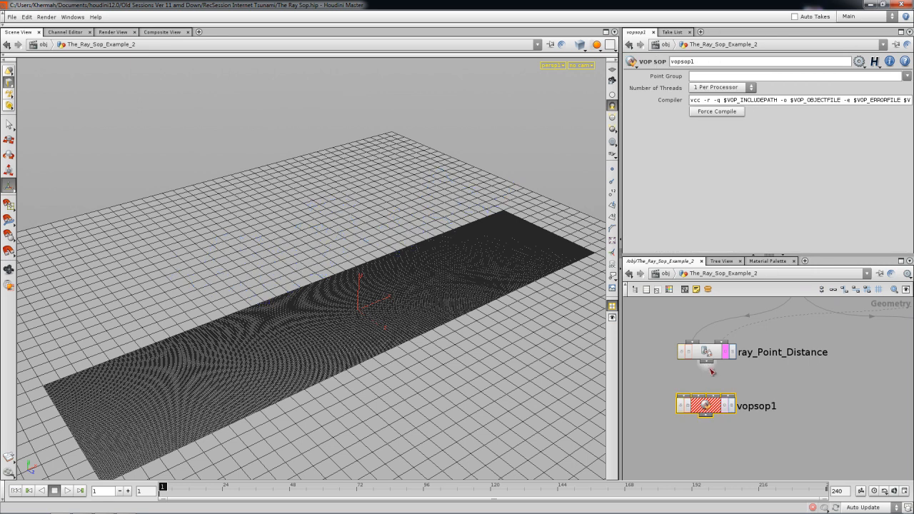
left_click(728, 406)
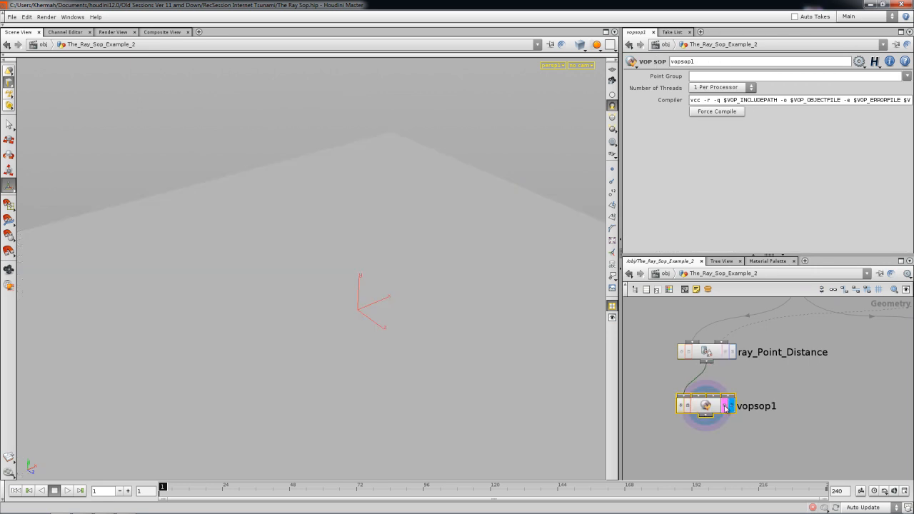
Step: Go inside vopsop1 and place an Import Attribute node above global1
double_click(716, 408)
left_click_drag(761, 338, 647, 379)
key("Tab")
type("imp")
key("Return")
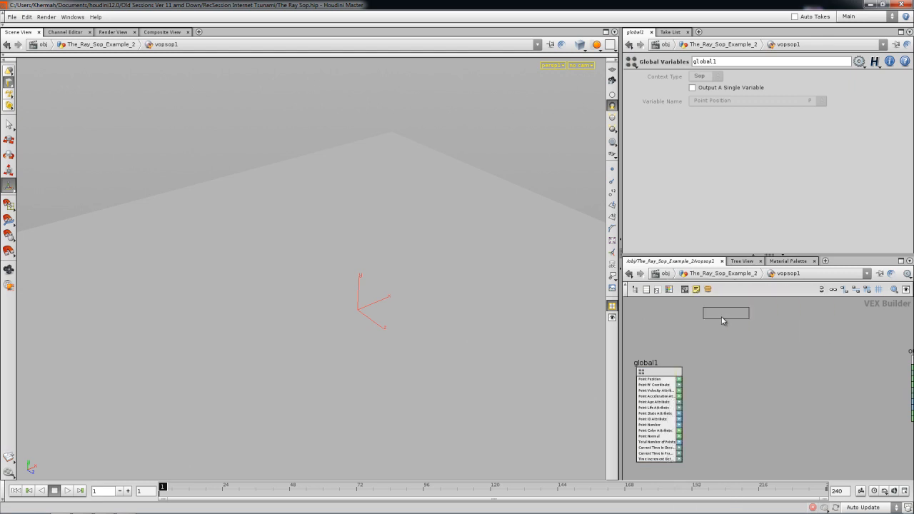
left_click(695, 329)
Step: Check the incoming point attributes, then set importattrib1's Signature to Float Attribute and its Attribute to dist
middle_click(695, 326)
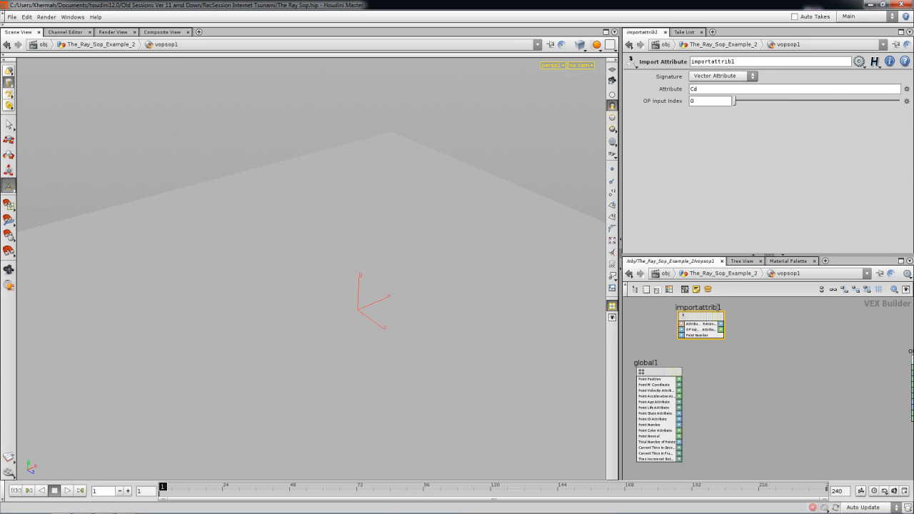
middle_click(690, 322)
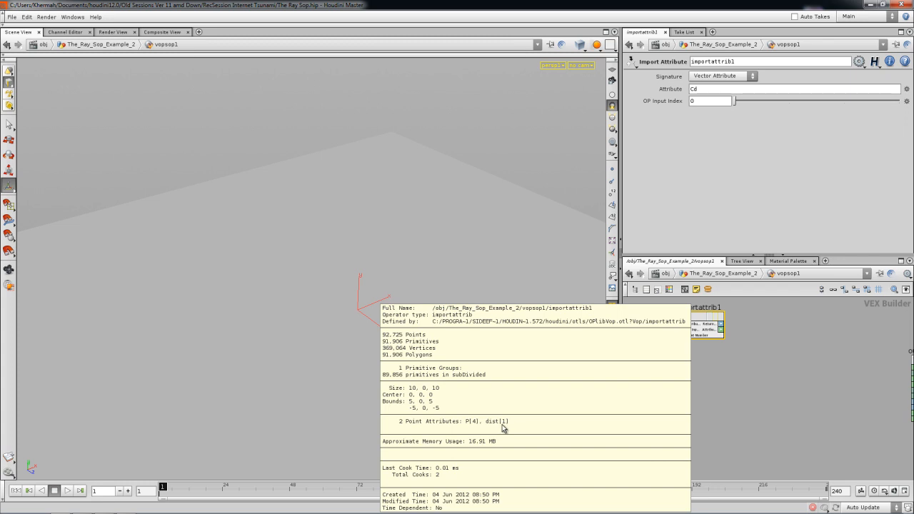
left_click(714, 76)
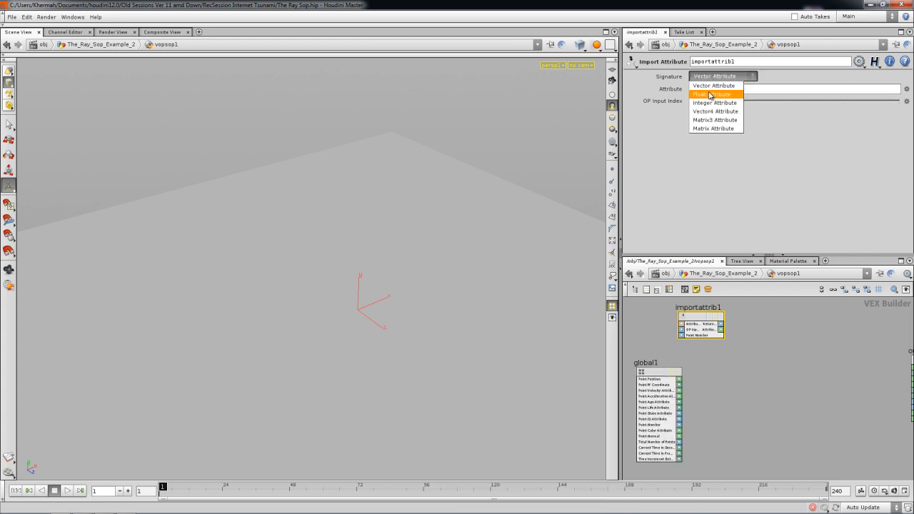
left_click(712, 96)
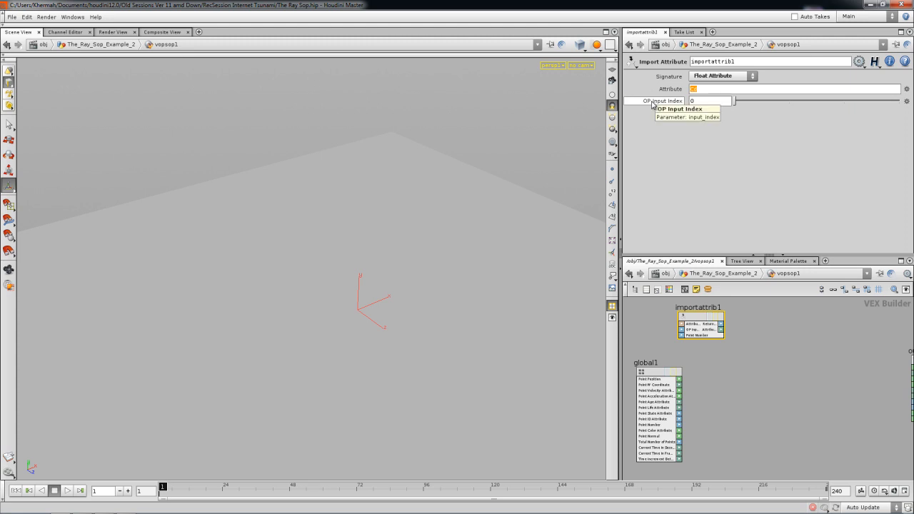
type("dist")
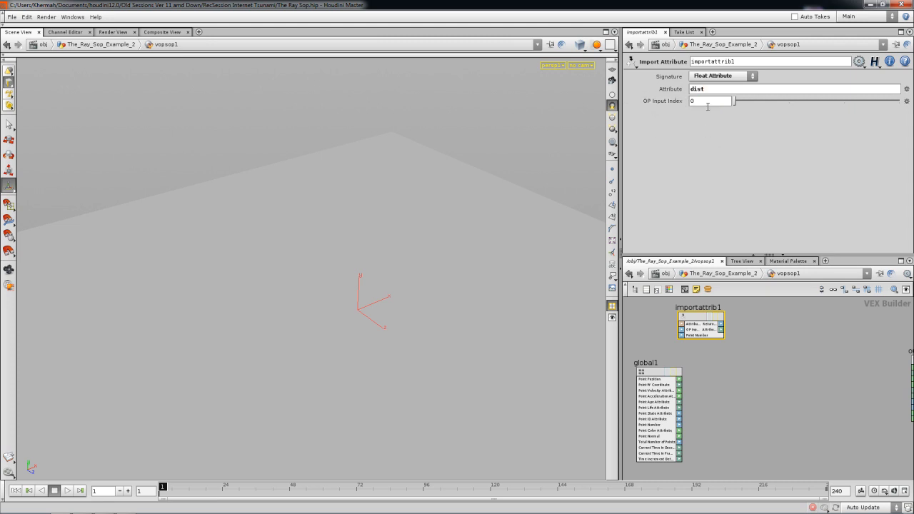
Step: Add a Vector To Float node beside global1 and wire global1's Point Position into it
left_click_drag(699, 323, 692, 322)
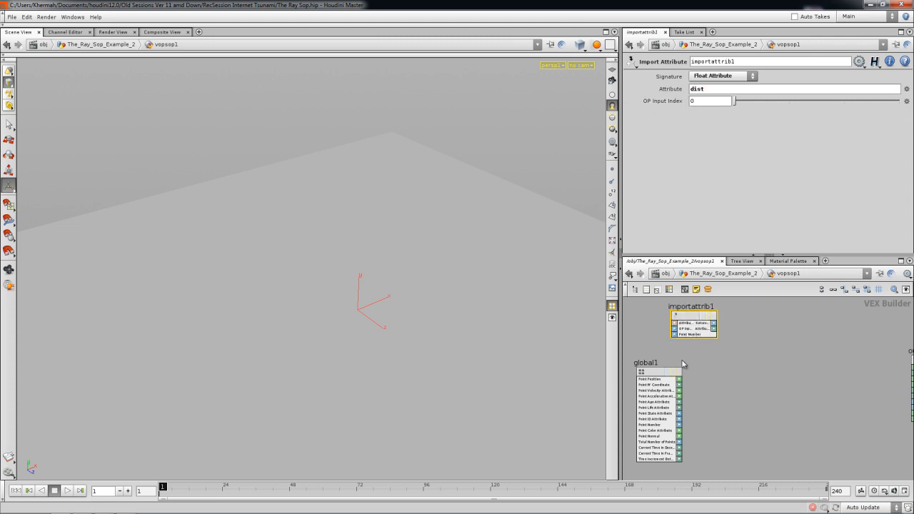
left_click_drag(660, 373, 698, 370)
key("Tab")
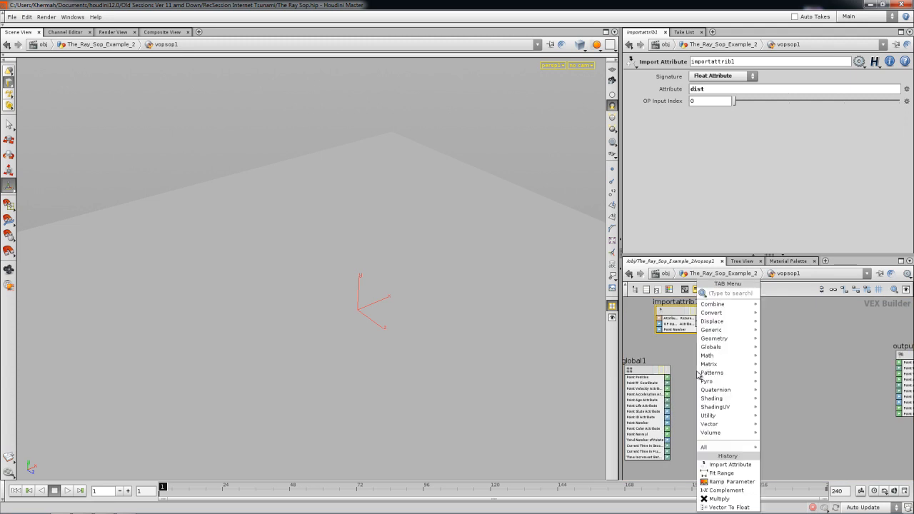
left_click(791, 301)
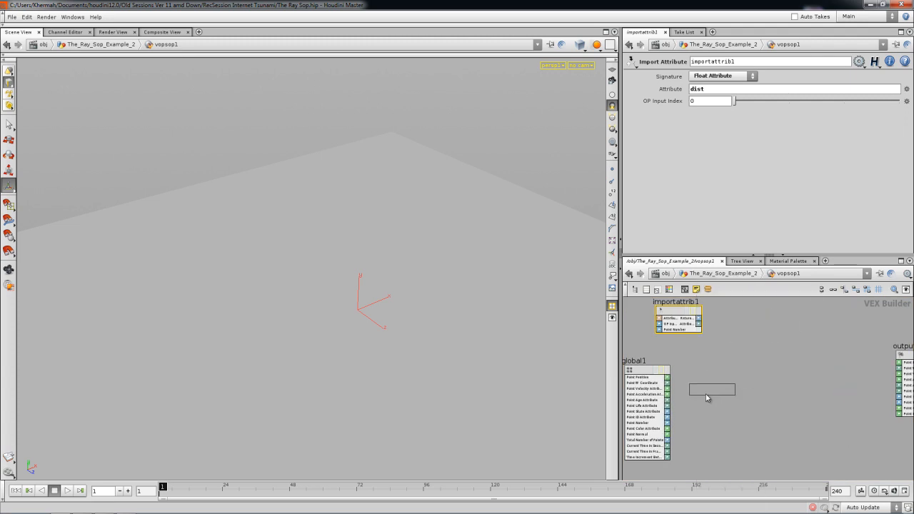
left_click(684, 378)
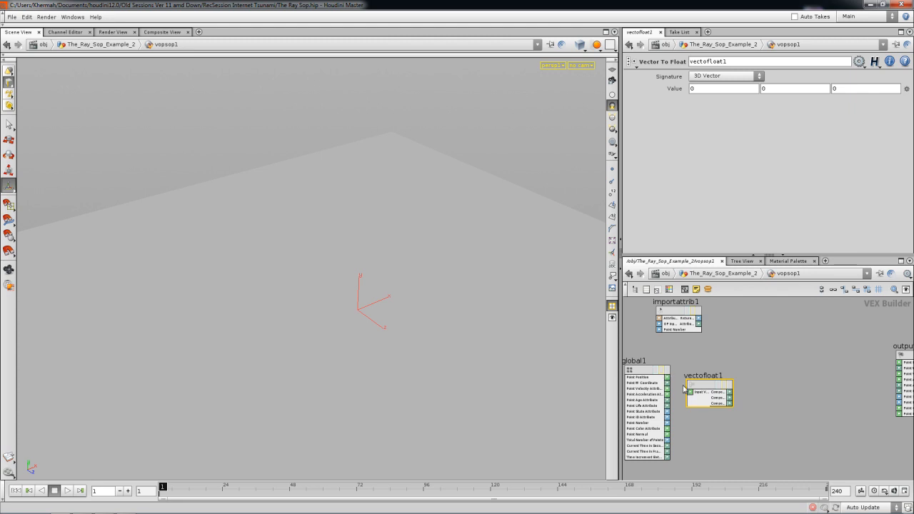
left_click_drag(665, 379, 690, 392)
Step: Add a Float To Vector node and wire vectofloat1's first and third components into its Component 1 and Component 3 inputs
middle_click_drag(735, 364, 721, 358)
key("Tab")
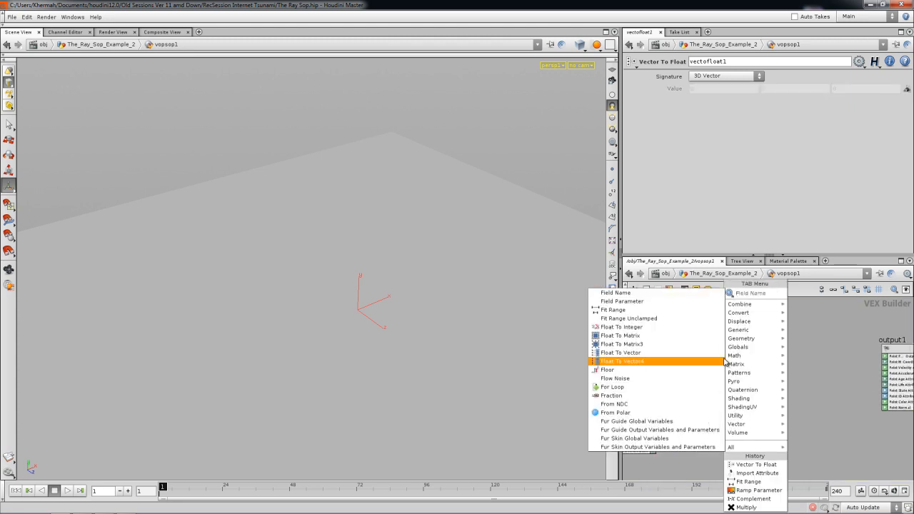
mouse_move(738, 313)
left_click(818, 319)
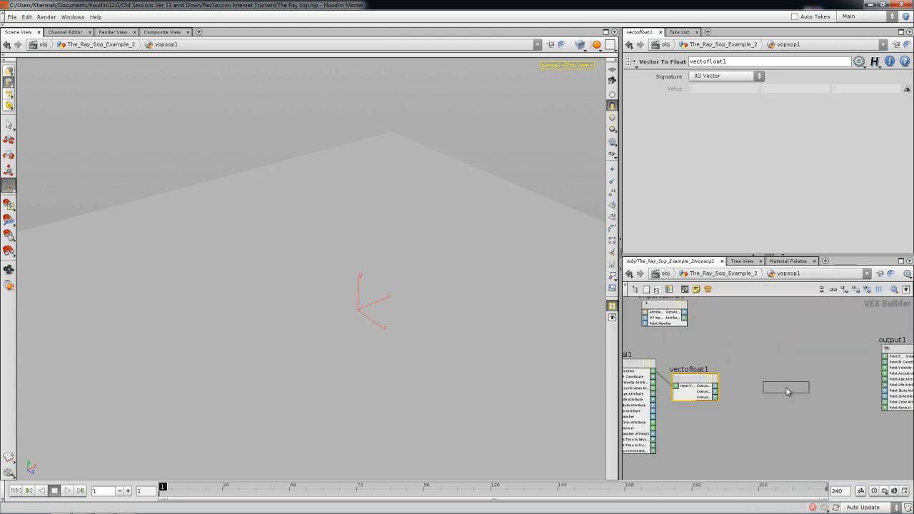
left_click(788, 388)
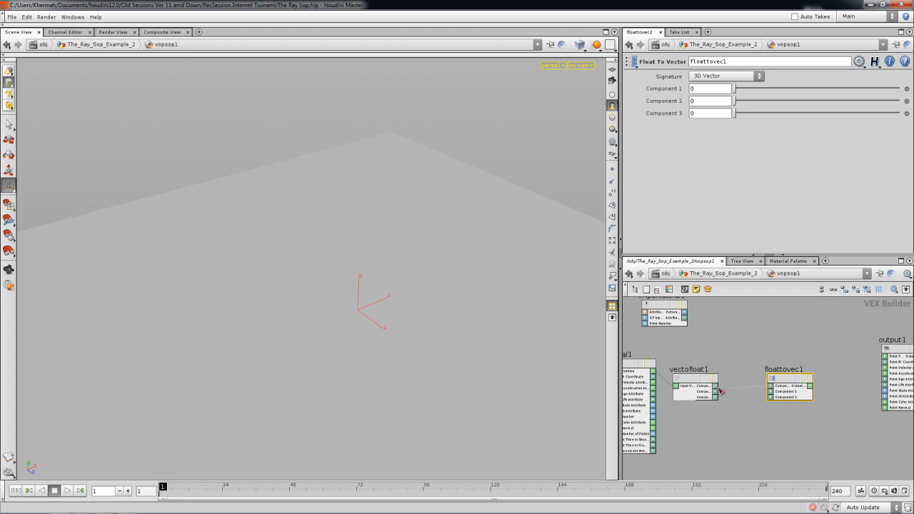
left_click(719, 396)
left_click(770, 398)
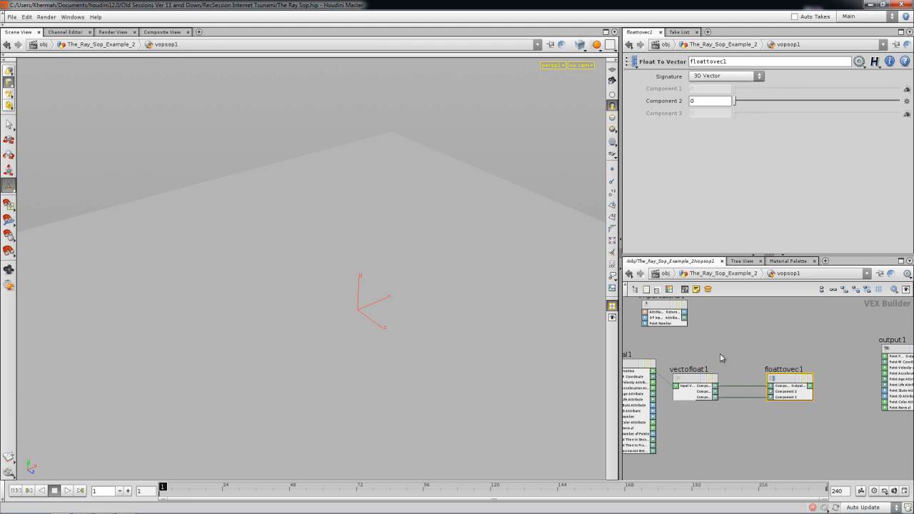
Step: Feed importattrib1's attribute value into floattovec1's Component 2 and send its output to output1's Point Position, placing floattovec1 between vectofloat1 and output1
left_click(771, 392)
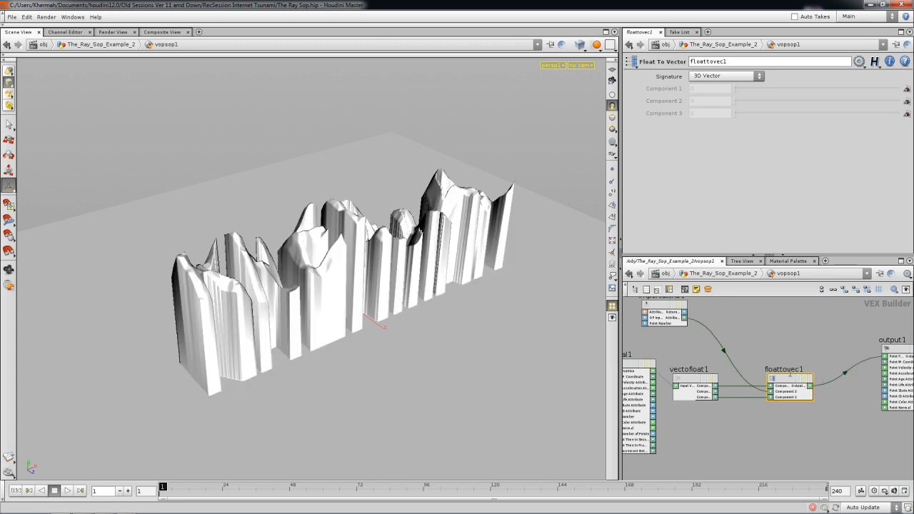
left_click_drag(792, 378, 816, 348)
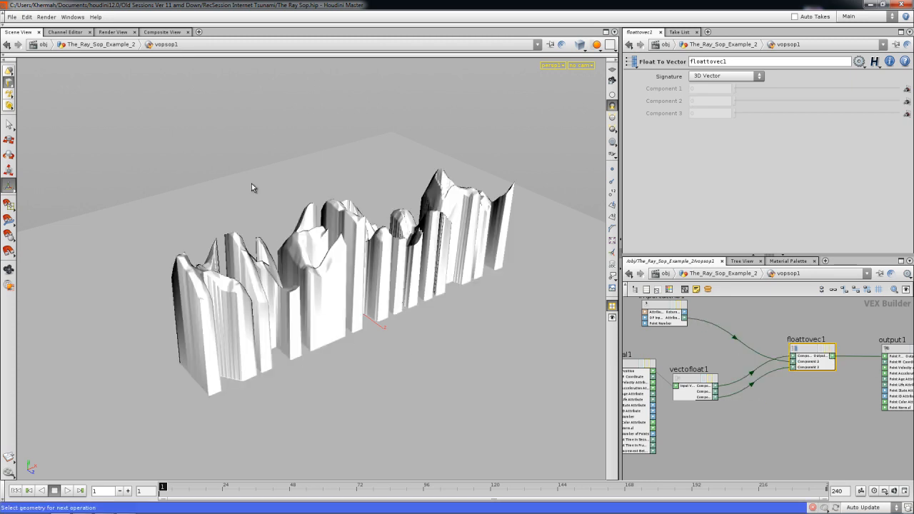
left_click_drag(307, 252, 393, 357, "alt")
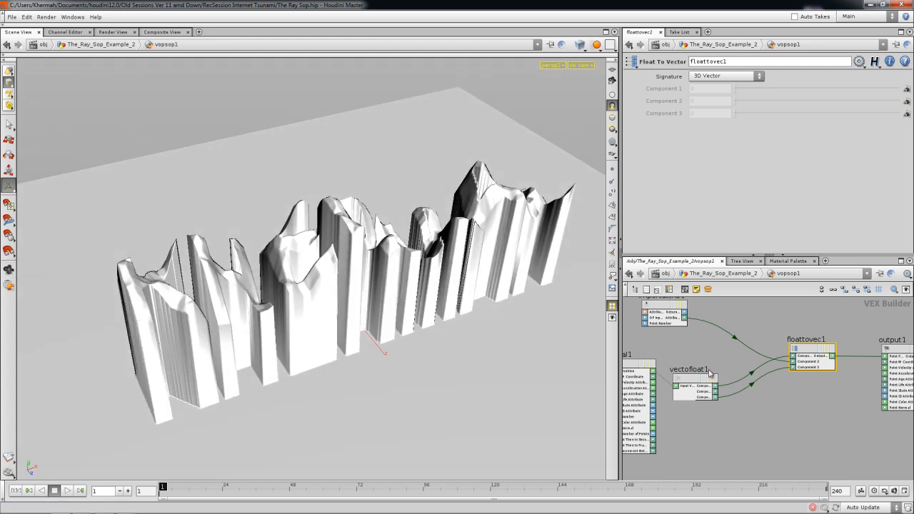
Step: Move floattovec1 and output1 farther from the other nodes and insert a Fit Range node between importattrib1 and floattovec1
middle_click_drag(803, 357, 739, 362)
middle_click_drag(792, 340, 771, 358)
left_click_drag(725, 346, 820, 380)
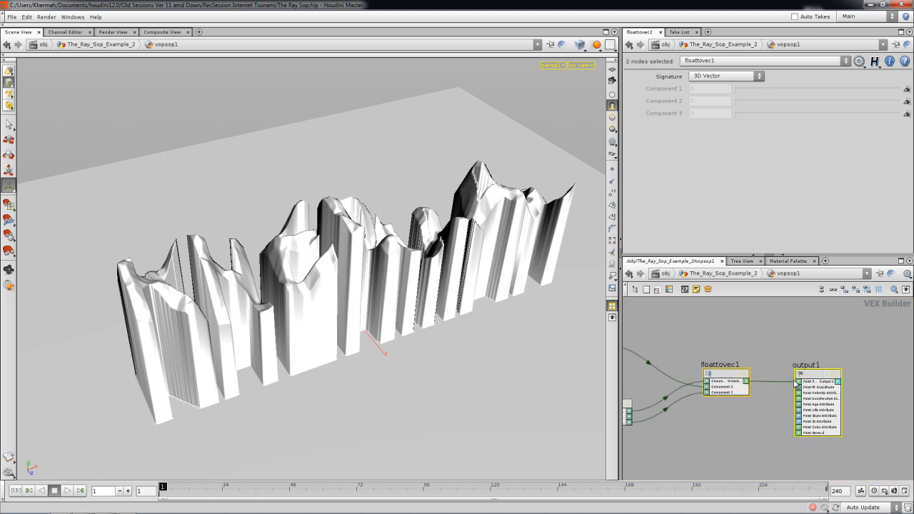
left_click_drag(724, 373, 821, 380)
middle_click_drag(643, 319, 708, 343)
key("Tab")
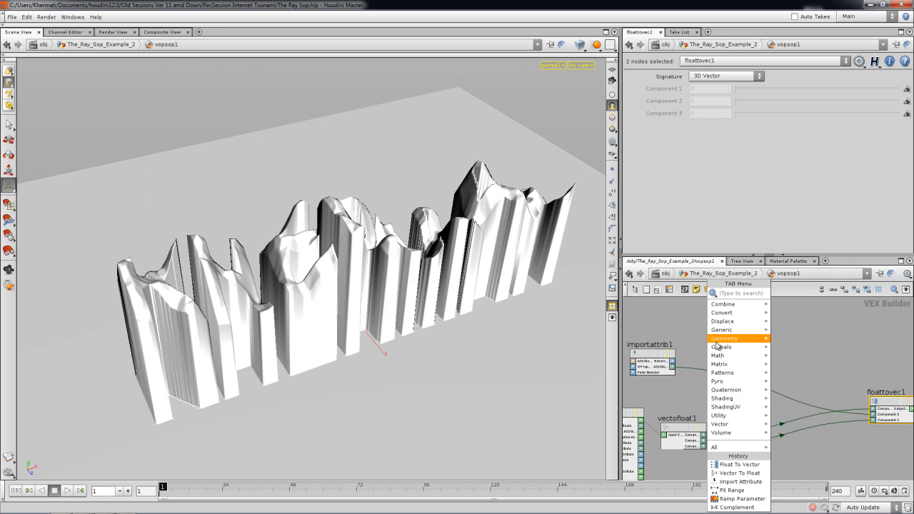
mouse_move(726, 355)
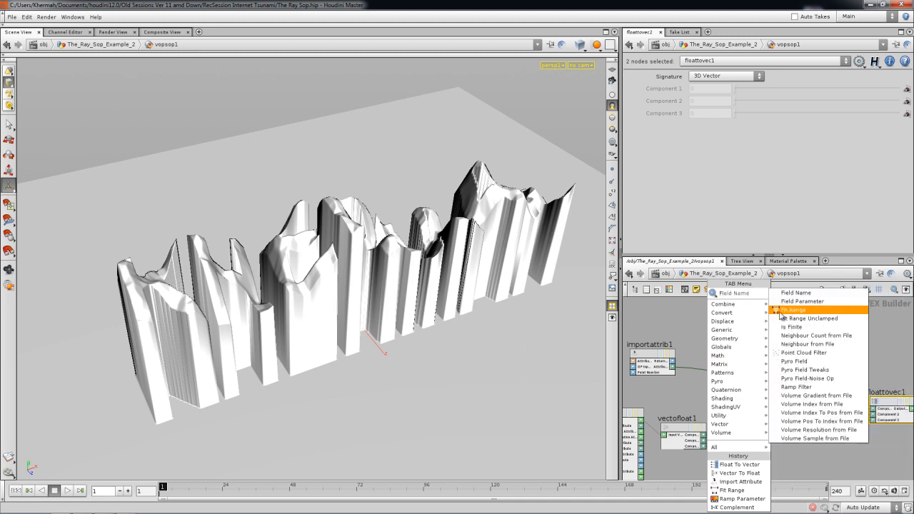
left_click(785, 315)
left_click(735, 377)
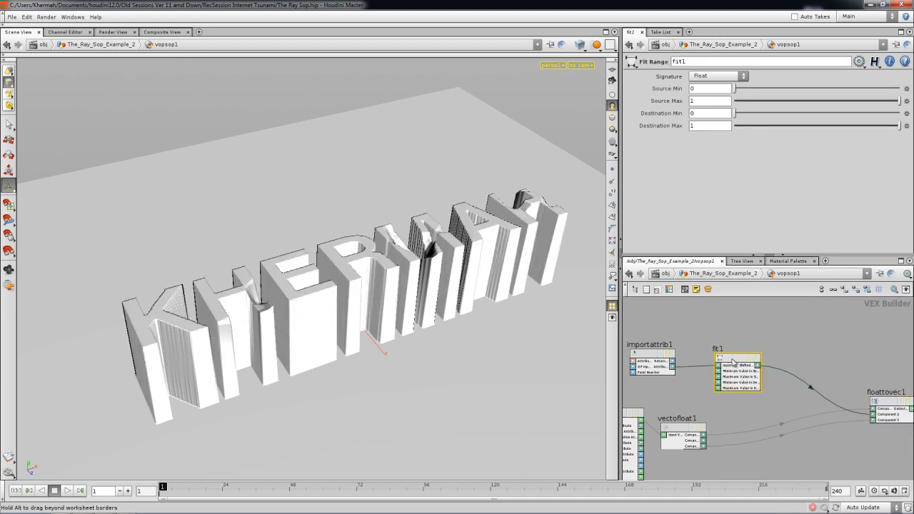
left_click_drag(730, 364, 752, 360)
Step: Try a Source Min of 0.225 on fit1 and revert it to default, with Destination Max set to 0.086
left_click_drag(389, 240, 312, 313, "alt")
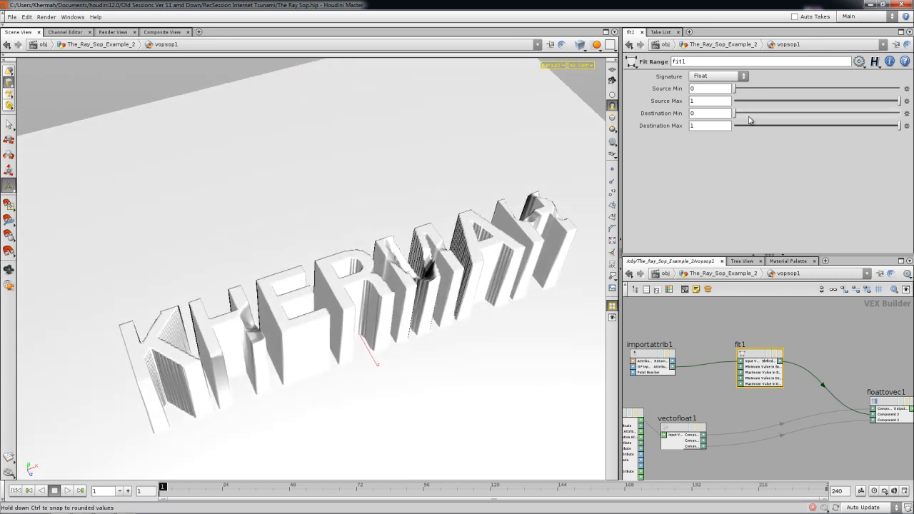
left_click_drag(745, 90, 771, 90)
left_click_drag(798, 130, 749, 128)
right_click(704, 91)
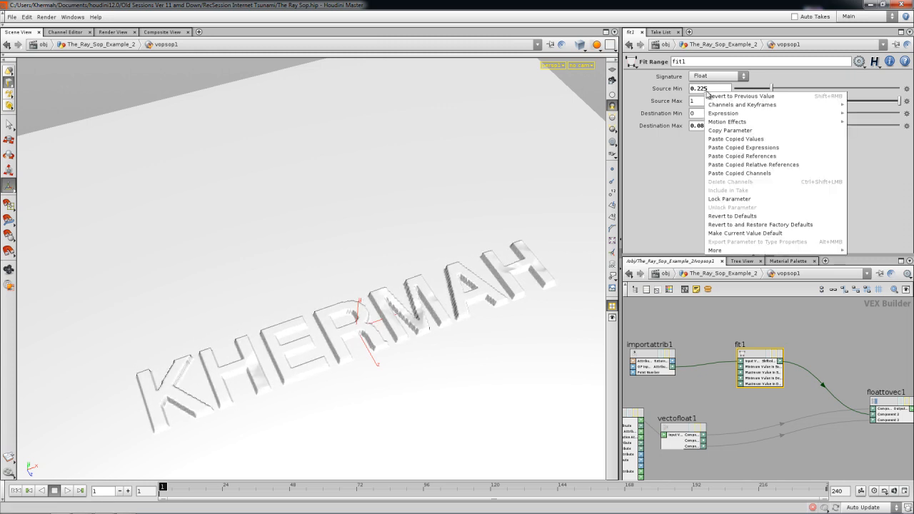
left_click(745, 214)
left_click_drag(771, 89, 735, 89)
left_click_drag(323, 326, 422, 353)
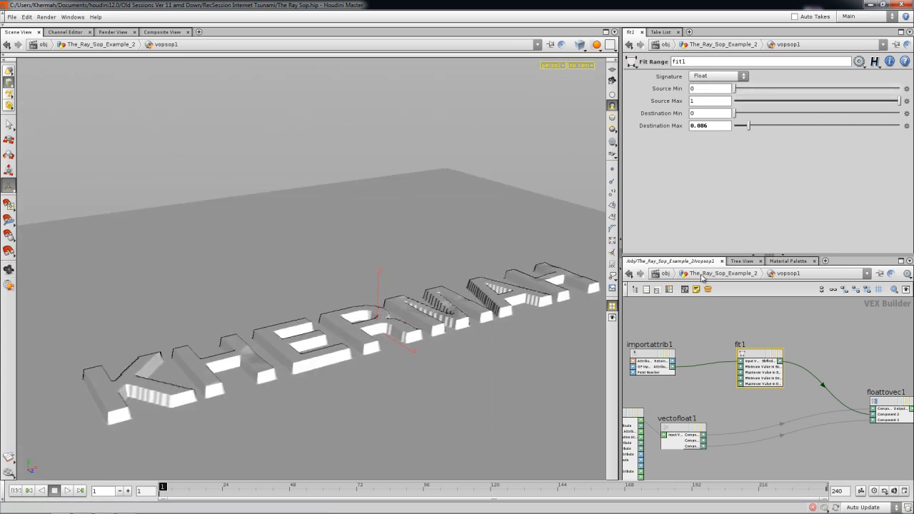
Step: Go back up to The_Ray_Sop_Example_2 and lower the text mesh toward the grid with xform1
left_click(722, 274)
scroll(775, 392, "down", 4)
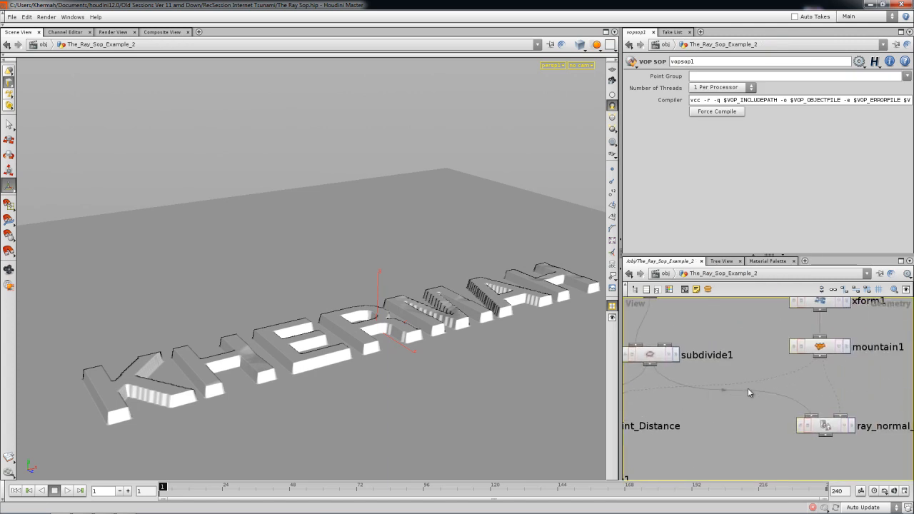
left_click(807, 321)
left_click_drag(382, 150, 380, 259)
left_click_drag(391, 329, 381, 292, "alt")
Step: Reduce mountain1's Height to about 0.401
left_click(809, 355)
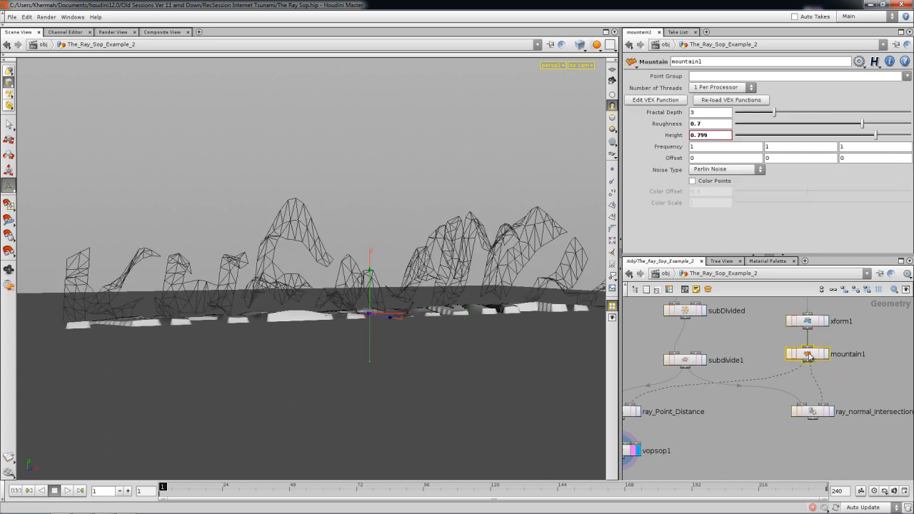
middle_click_drag(675, 396, 743, 393)
left_click_drag(300, 227, 346, 263, "alt")
left_click_drag(875, 135, 806, 137)
left_click_drag(451, 280, 349, 218, "alt")
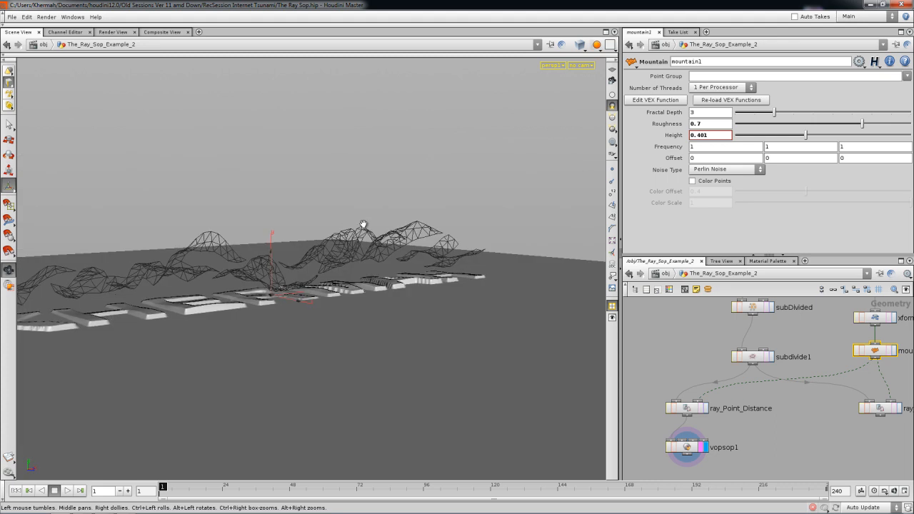
Step: Move xform1 vertically to a Translate Y of about 0.006
left_click(876, 319)
key("t")
left_click_drag(271, 240, 423, 220)
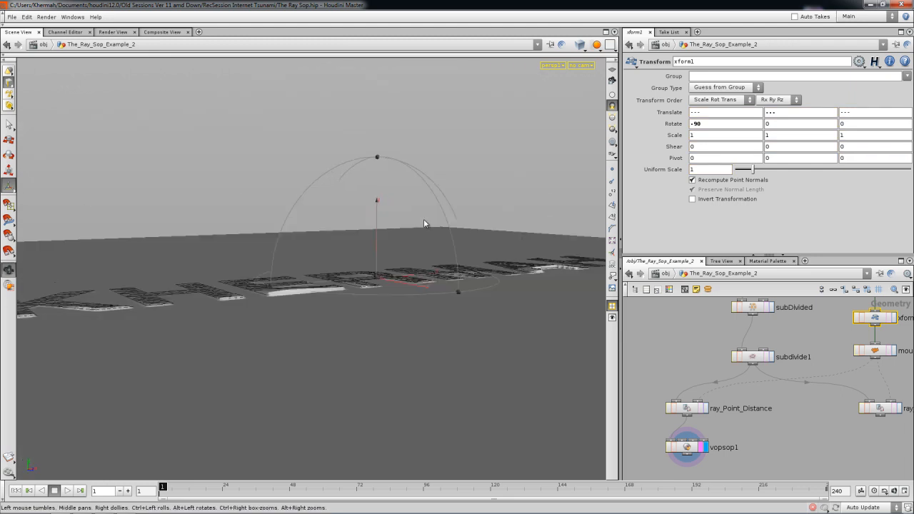
Step: Go inside vopsop1 and set fit1's Destination Max to about 0.282
double_click(689, 451)
left_click_drag(755, 127, 782, 125)
left_click_drag(335, 280, 402, 350)
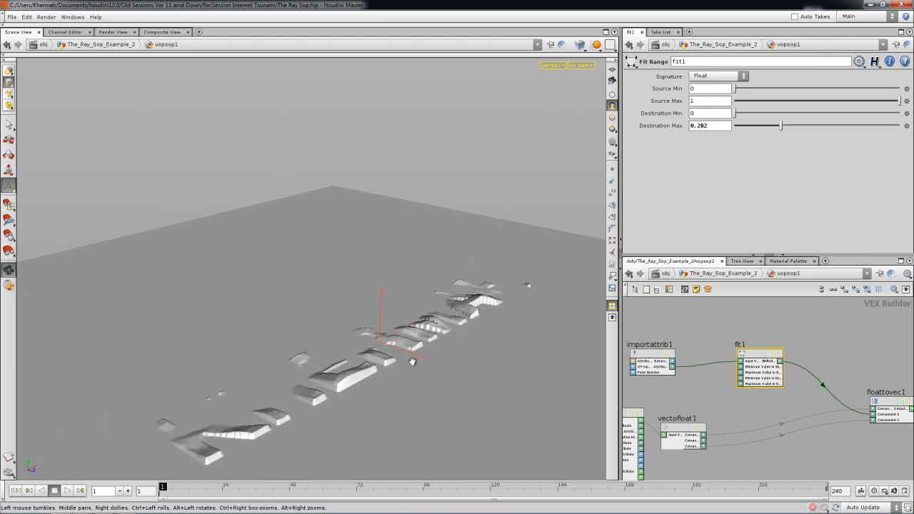
Step: Return to The_Ray_Sop_Example_2 and lower xform1 to a Translate Y of about -0.185
left_click(726, 274)
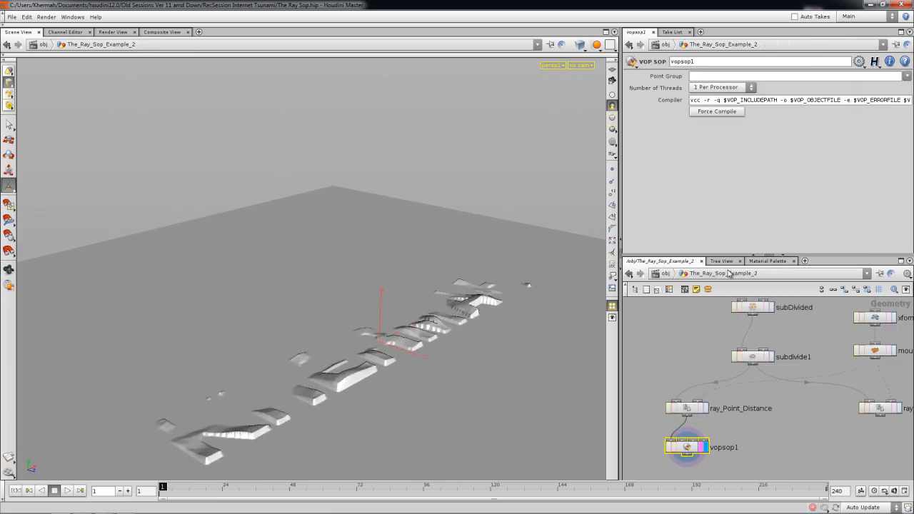
middle_click_drag(828, 335, 798, 345)
left_click(805, 332)
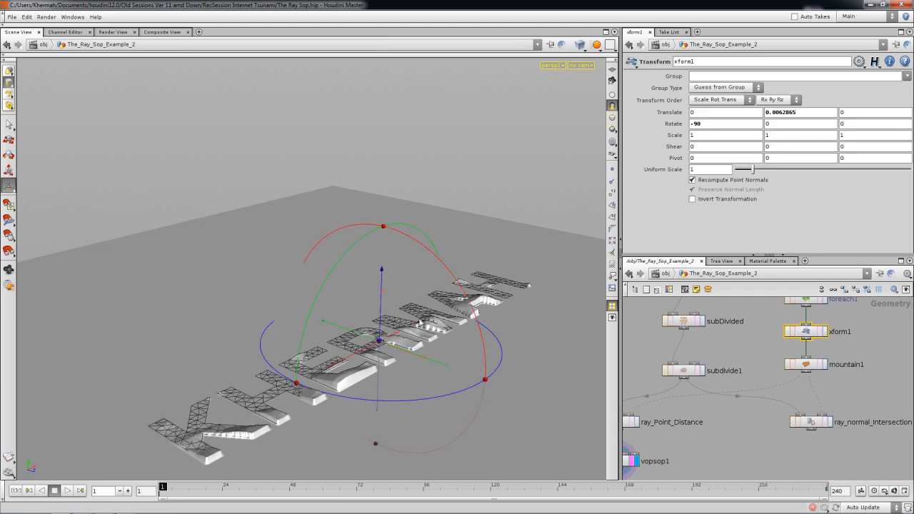
key("s")
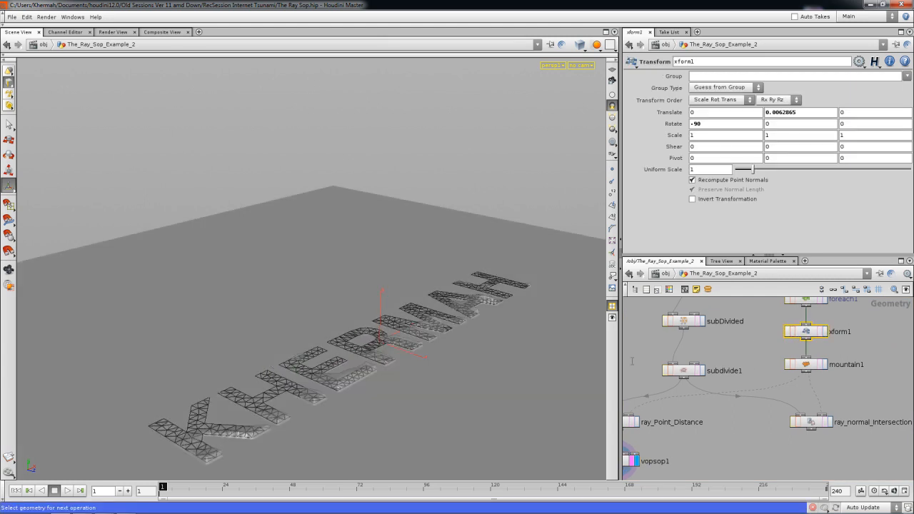
left_click(813, 334)
left_click_drag(382, 283, 386, 313)
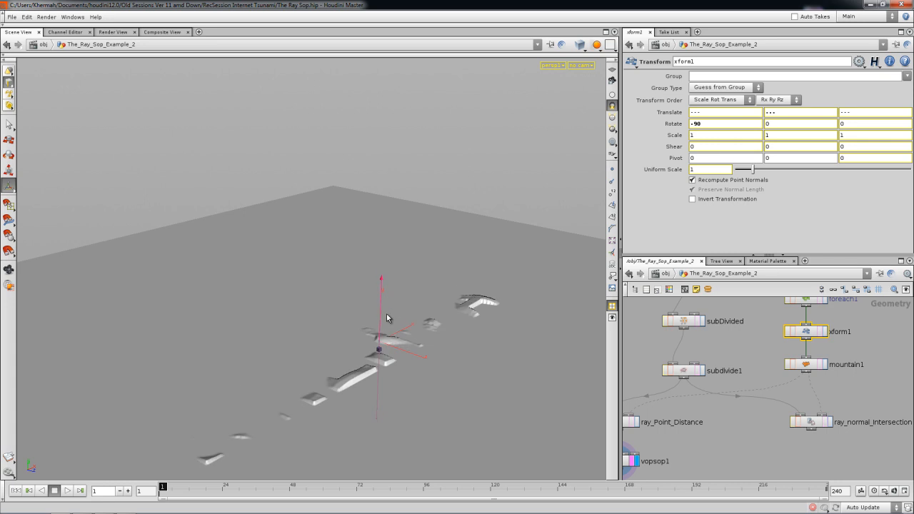
Step: Move font1 farther above foreach1 and place a Switch node between them
left_click(763, 331)
middle_click_drag(760, 337, 689, 431)
left_click_drag(738, 365, 721, 333)
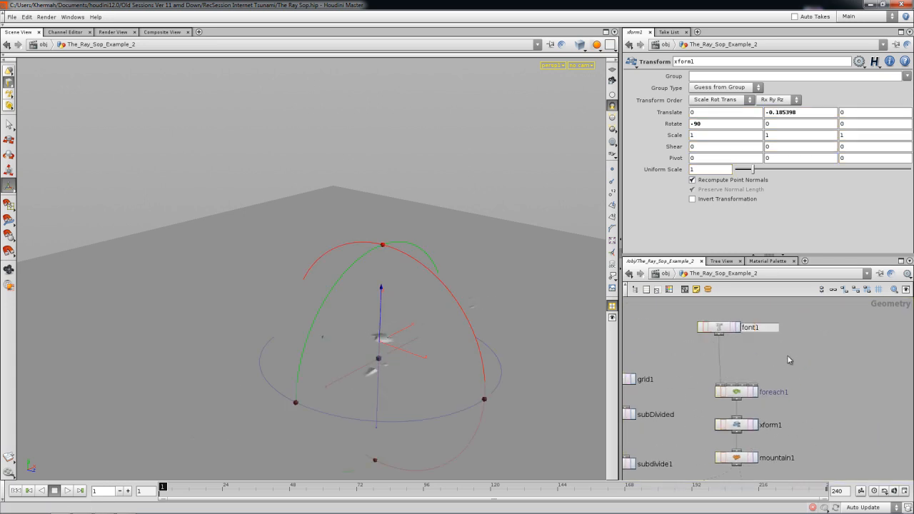
key("Tab")
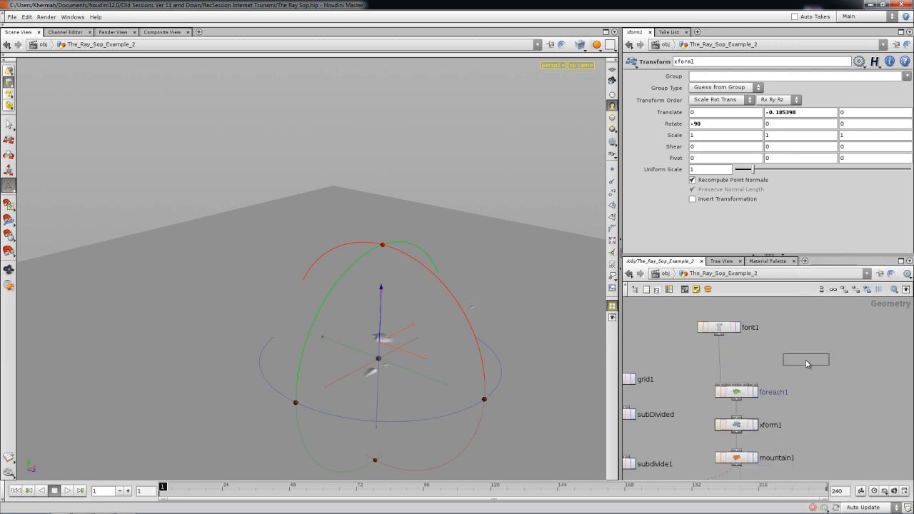
left_click(755, 362)
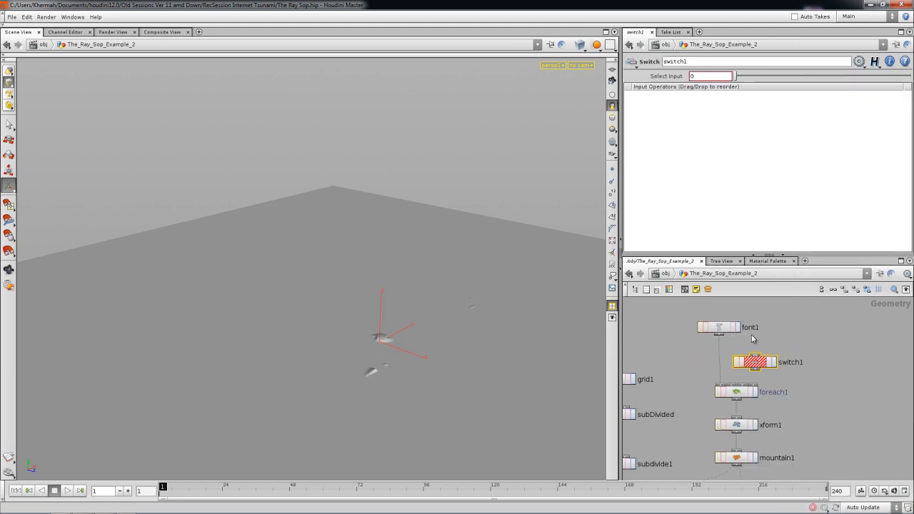
Step: Duplicate font1 and place the copy beside the original above switch1
left_click(728, 333)
key("ctrl+c")
key("ctrl+v")
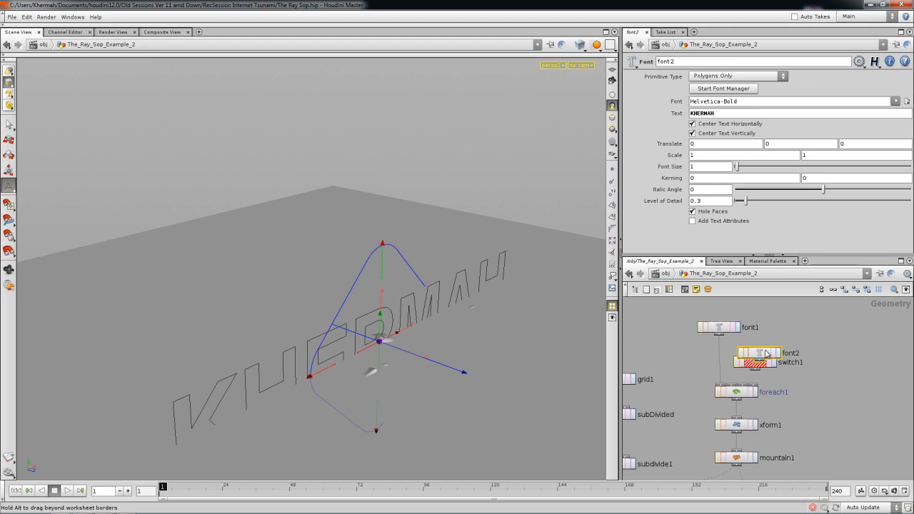
left_click_drag(764, 354, 785, 330)
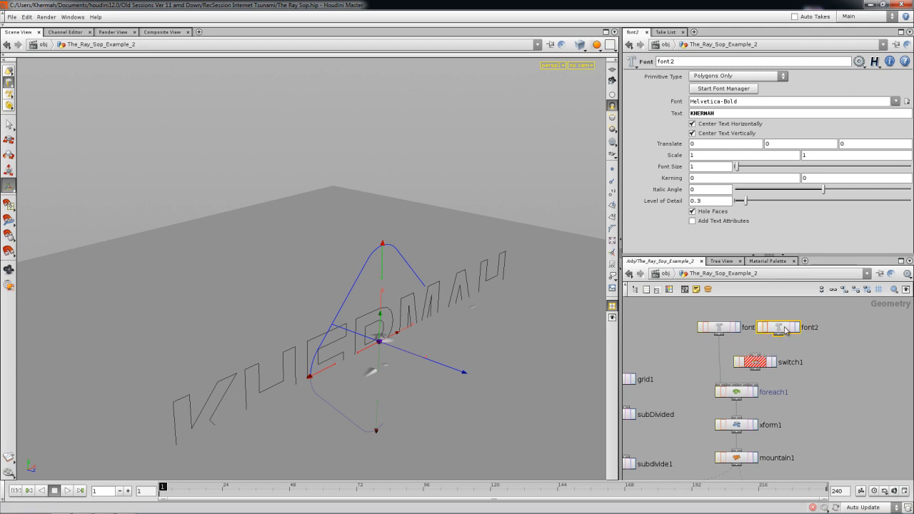
Step: Wire font1 and font2 into switch1 and display switch1
left_click(761, 354)
left_click(774, 363)
left_click(755, 364)
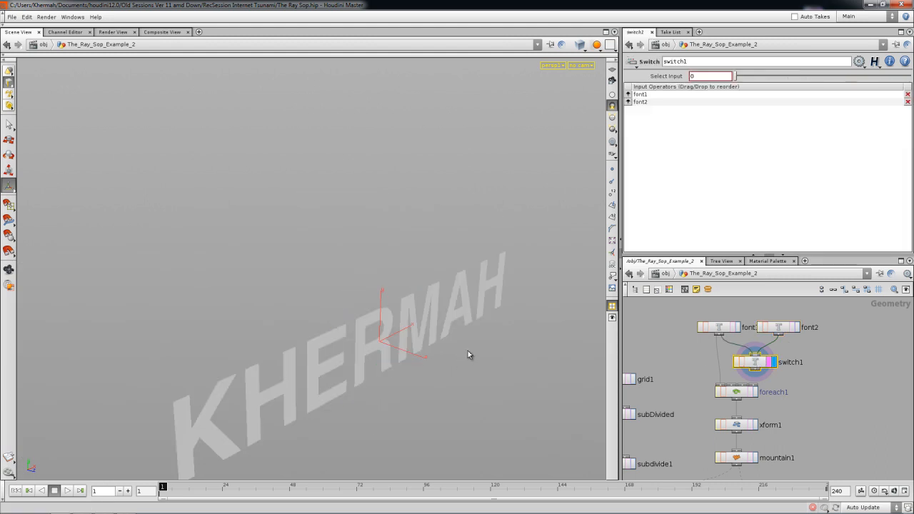
left_click_drag(720, 330, 765, 316)
left_click_drag(758, 359, 759, 359)
Step: Set the display back to vopsop1 below ray_Point_Distance
middle_click_drag(708, 422, 711, 351)
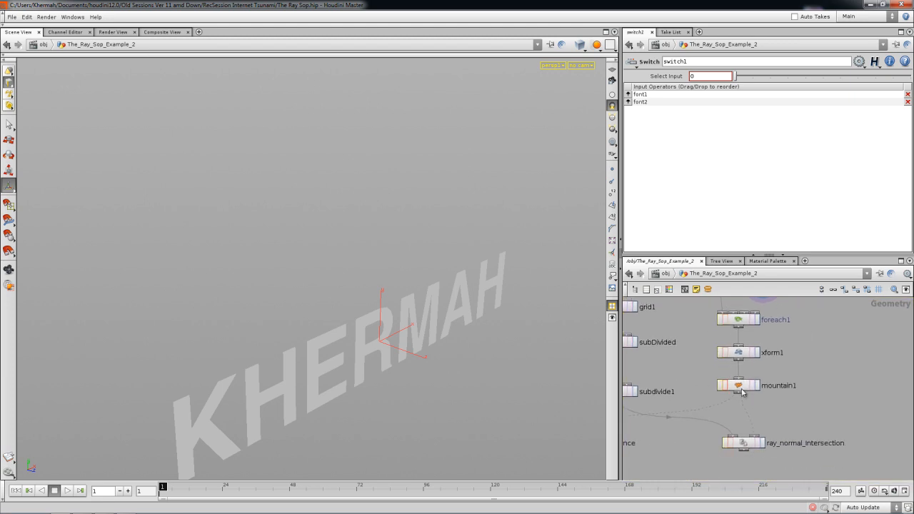
middle_click_drag(685, 447, 791, 383)
left_click(675, 420)
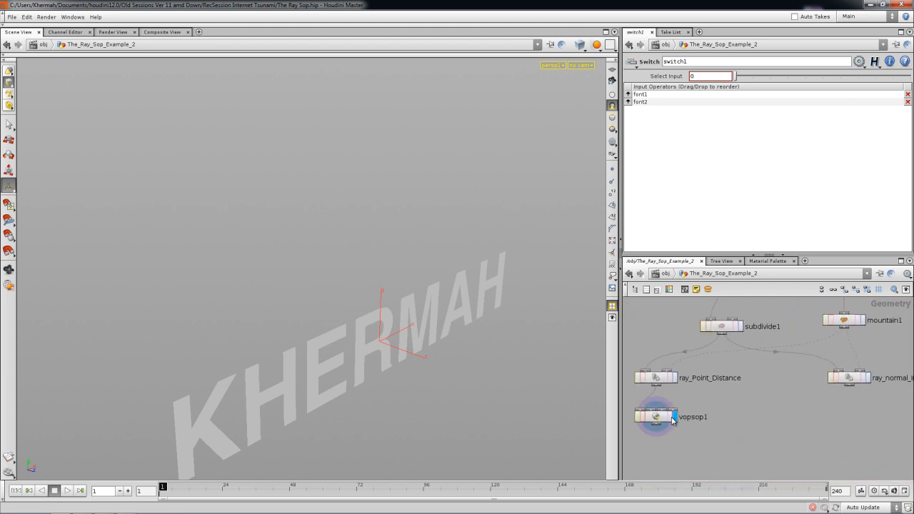
Step: Raise xform1 to a Y translation of about 0.313 while displaying vopsop1
left_click(661, 419)
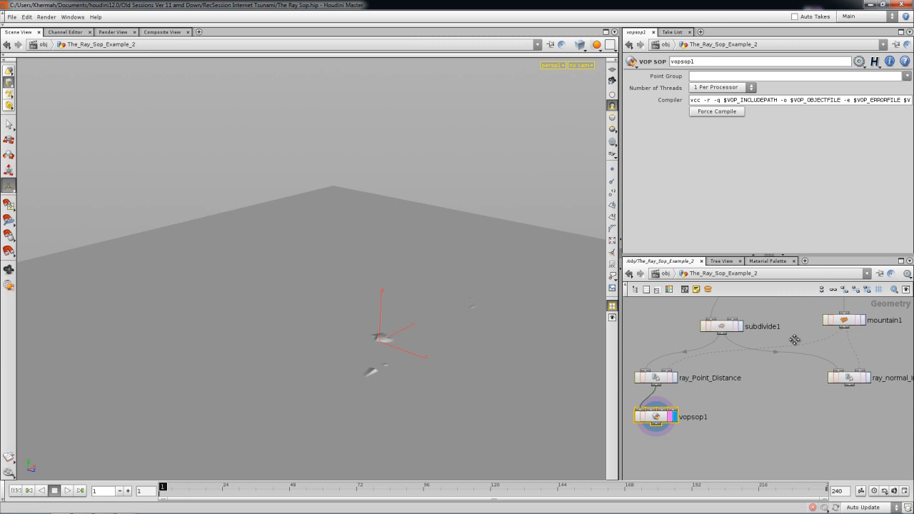
middle_click_drag(798, 347, 786, 415)
left_click(833, 355)
left_click_drag(382, 305, 384, 275)
left_click_drag(357, 371, 322, 367, "alt")
left_click_drag(411, 292, 503, 377, "alt")
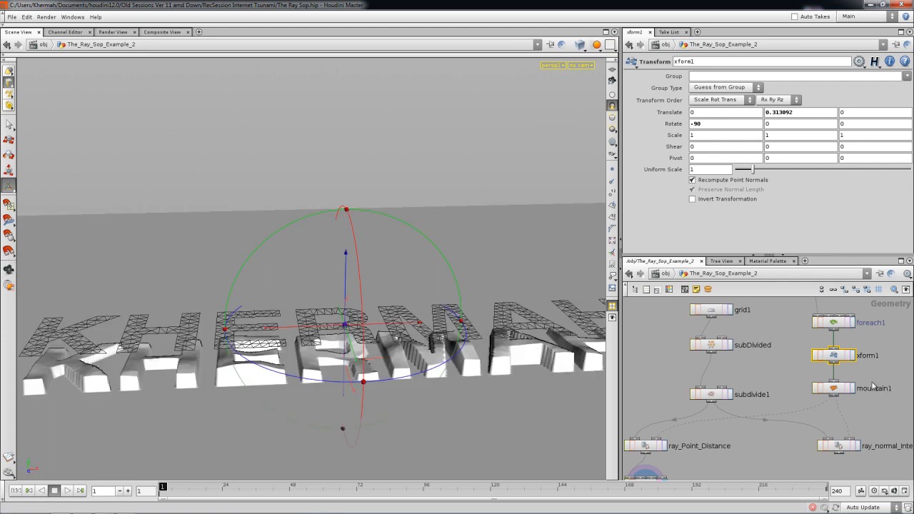
Step: Vary mountain1's noise offset in X and inspect the raised letters from vopsop1
left_click(830, 389)
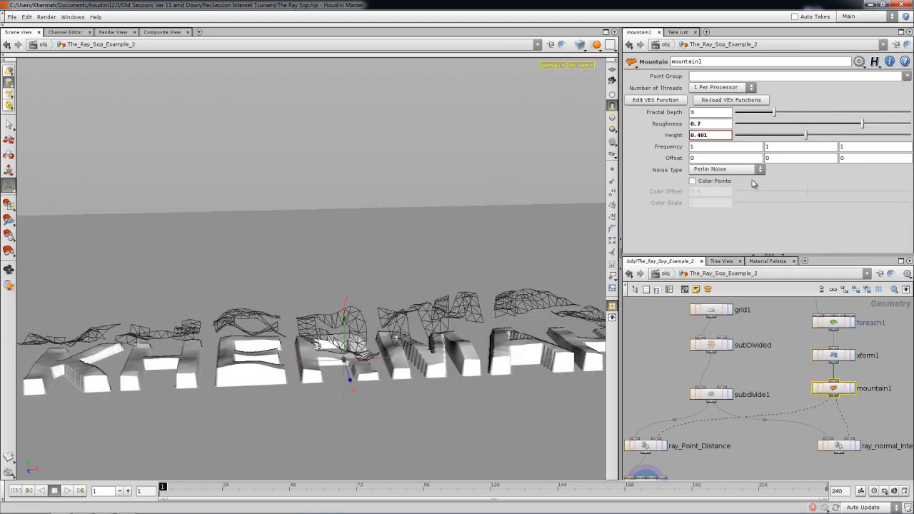
middle_click_drag(706, 157, 867, 160)
middle_click_drag(883, 166, 793, 160)
left_click_drag(442, 262, 463, 228)
right_click_drag(463, 228, 428, 315)
middle_click_drag(719, 403, 744, 336)
left_click(671, 418)
left_click_drag(310, 316, 342, 336)
right_click_drag(342, 335, 384, 325)
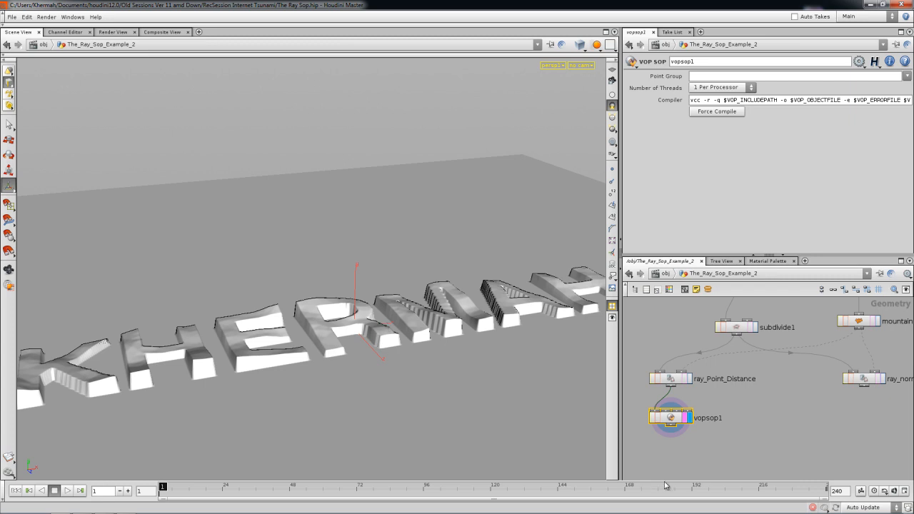
Step: Add a VOP SOP below ray_normal_Intersection, wire the Ray node into its first input and display it
middle_click_drag(667, 456, 666, 424)
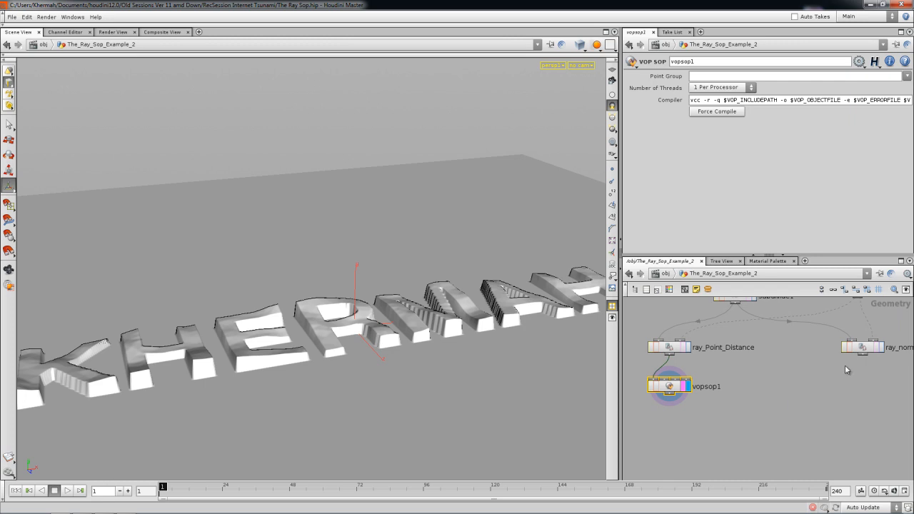
left_click(861, 348)
middle_click_drag(855, 376, 710, 400)
key("Tab")
type("vop")
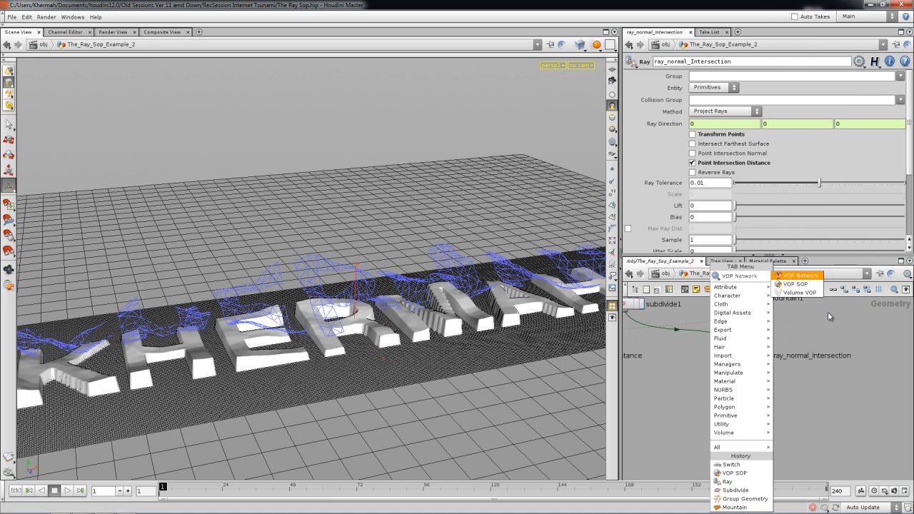
left_click(795, 284)
left_click(730, 386)
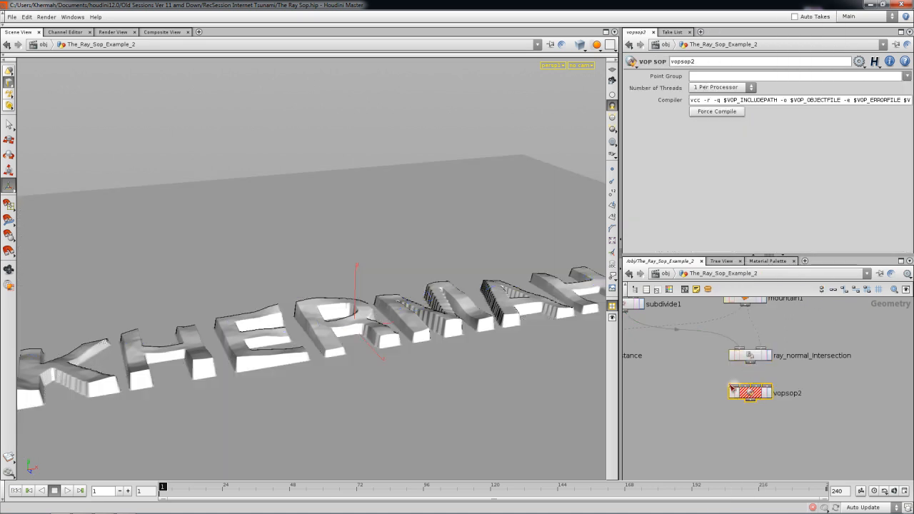
left_click(755, 405)
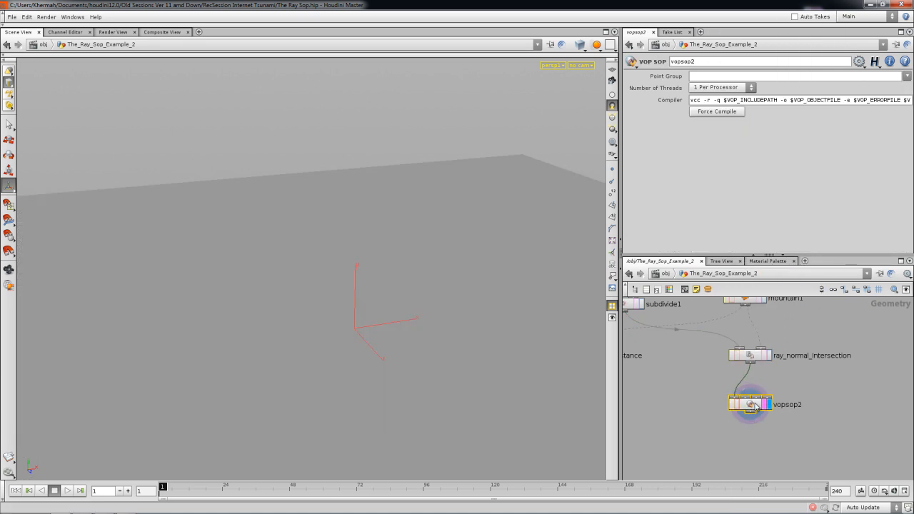
scroll(306, 330, "down", 2)
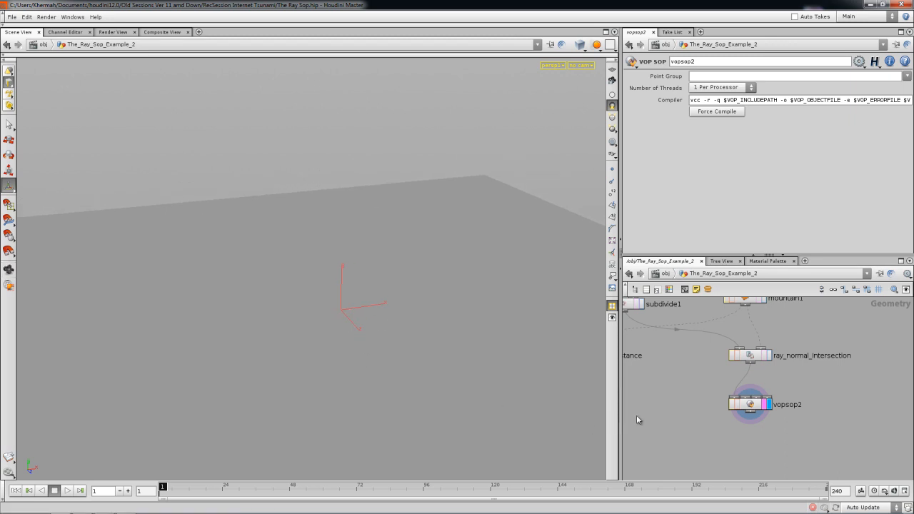
Step: Have ray_normal_Intersection output Point Intersection Normal instead of Point Intersection Distance, and inspect the shading from vopsop2
left_click(753, 356)
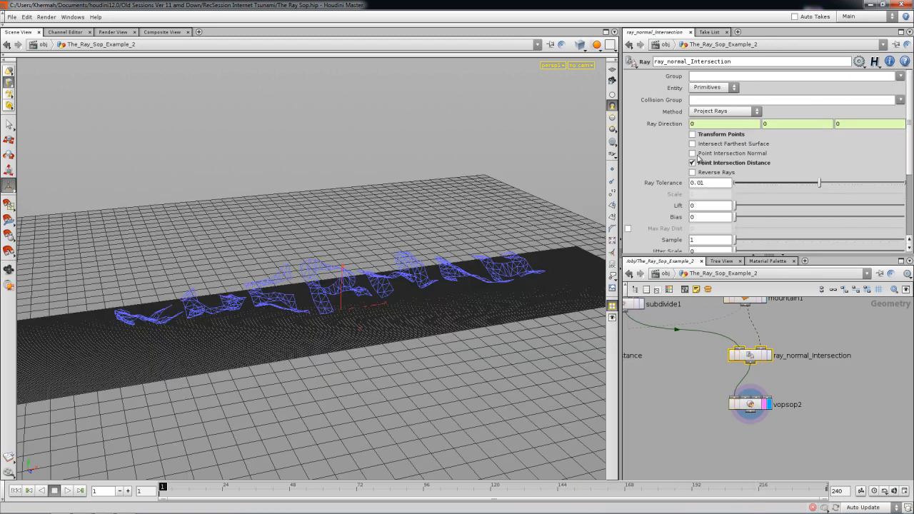
left_click(692, 153)
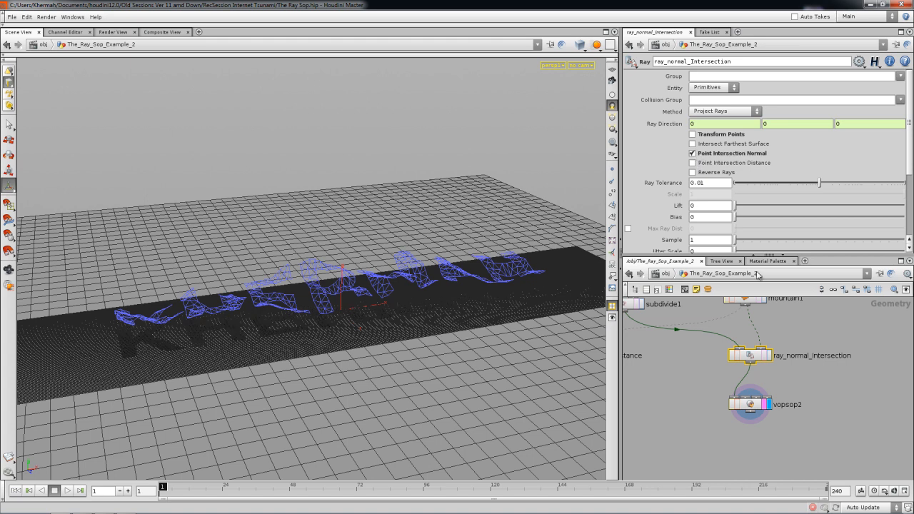
left_click(750, 406)
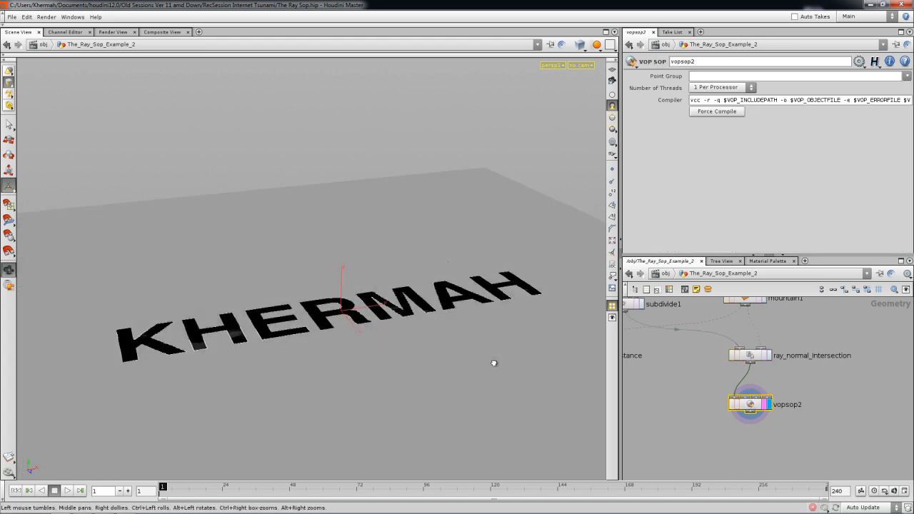
scroll(499, 389, "up", 5)
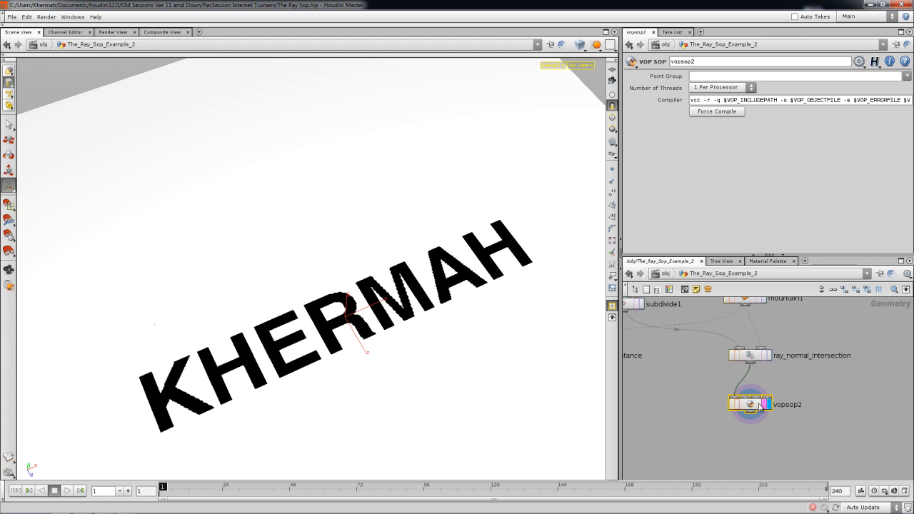
Step: Examine the point normals of ray_normal_Intersection in the geometry spreadsheet, sorted by N[y]
right_click(752, 359)
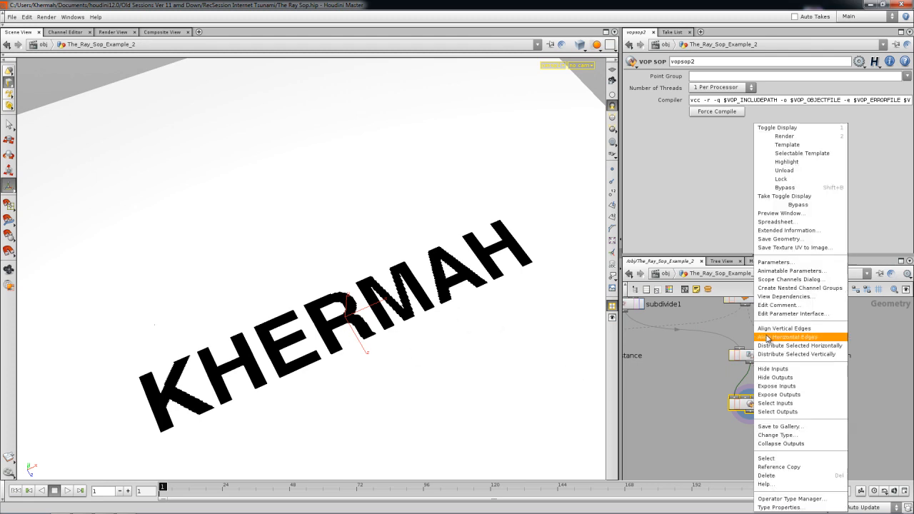
left_click(776, 222)
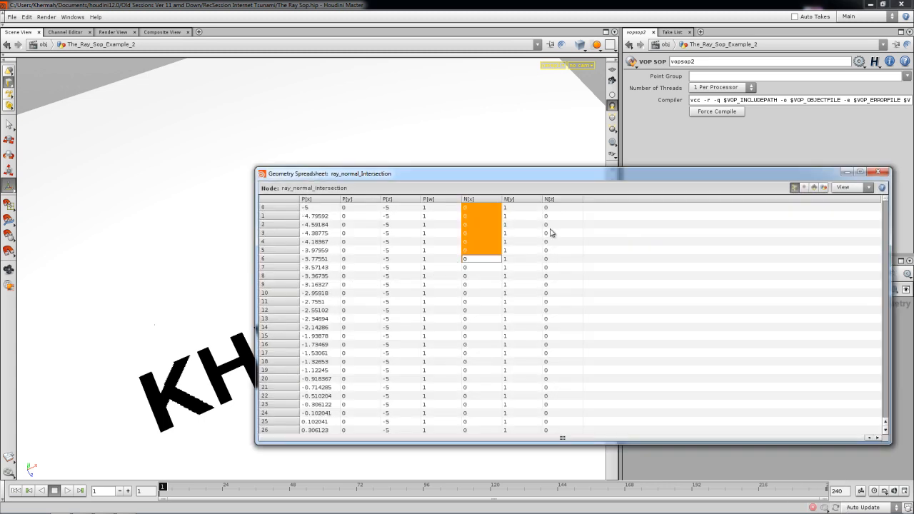
left_click(510, 199)
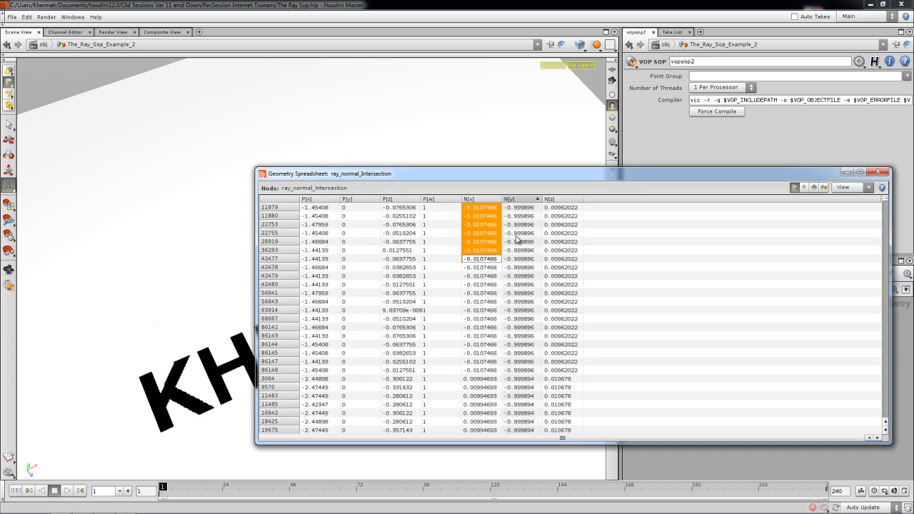
left_click(879, 173)
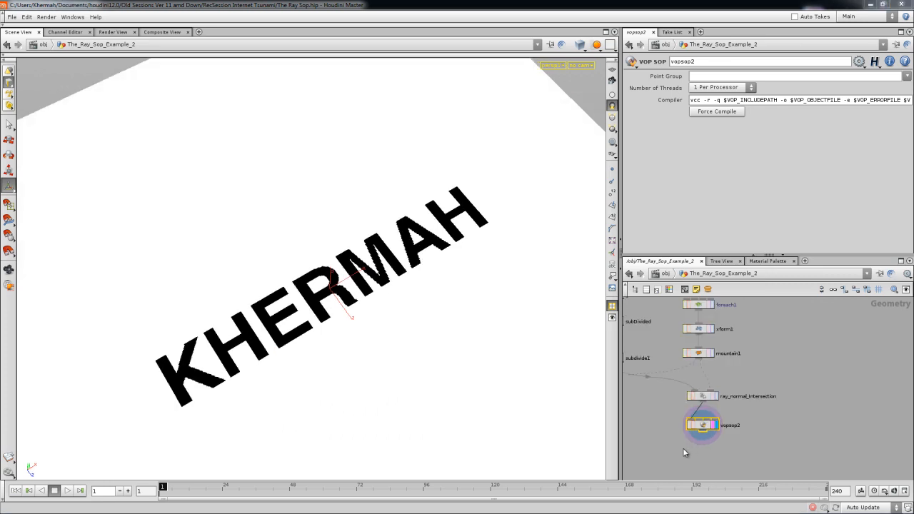
Step: Go inside vopsop2 and move global1 farther away from output1 to make room for new nodes
double_click(703, 426)
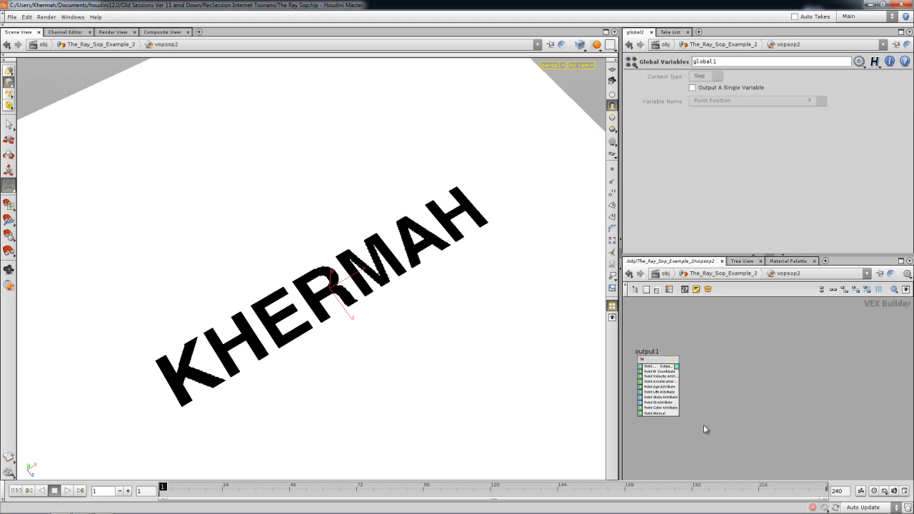
right_click_drag(748, 352, 733, 353)
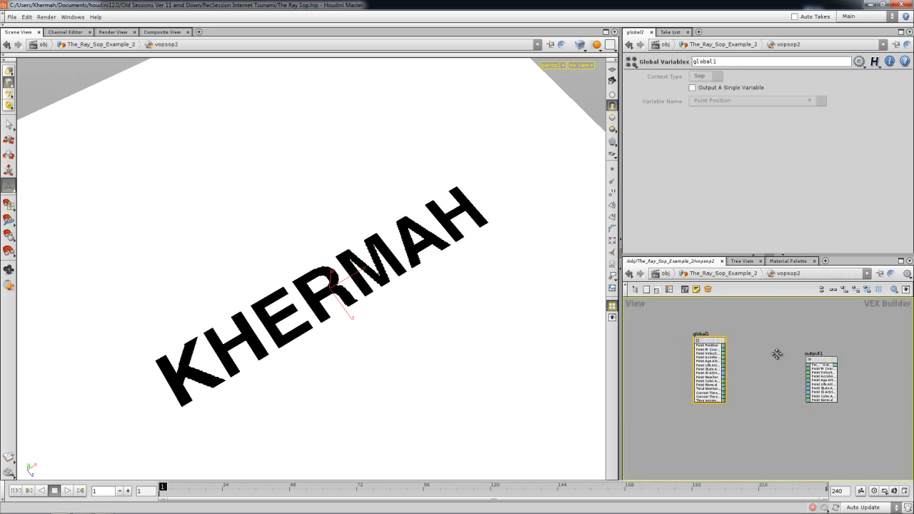
middle_click_drag(733, 352, 787, 353)
left_click_drag(744, 340, 649, 356)
middle_click_drag(664, 373, 733, 371)
left_click_drag(719, 355, 652, 354)
right_click_drag(668, 371, 696, 386)
scroll(726, 386, "up", 3)
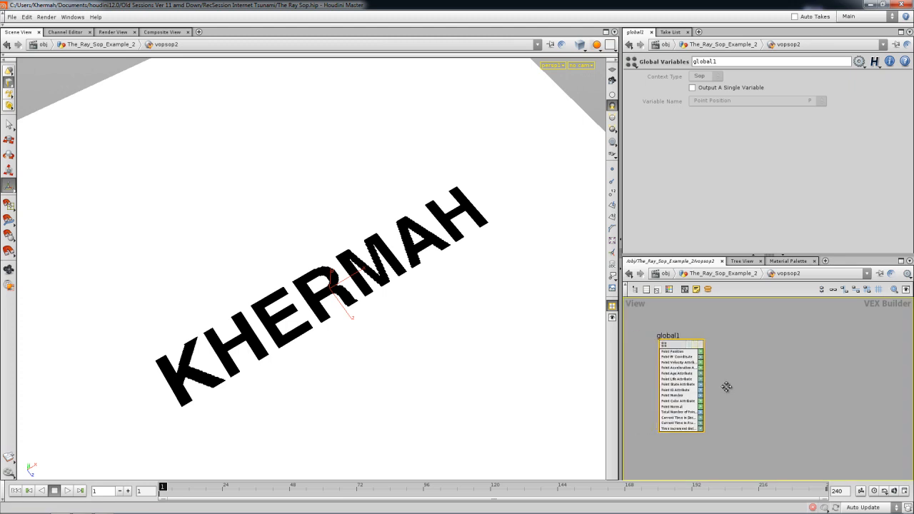
left_click(723, 273)
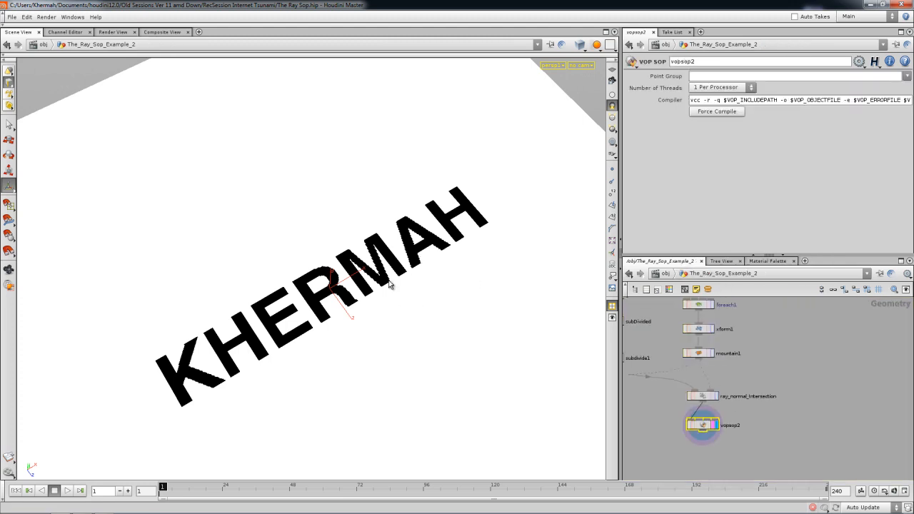
double_click(704, 426)
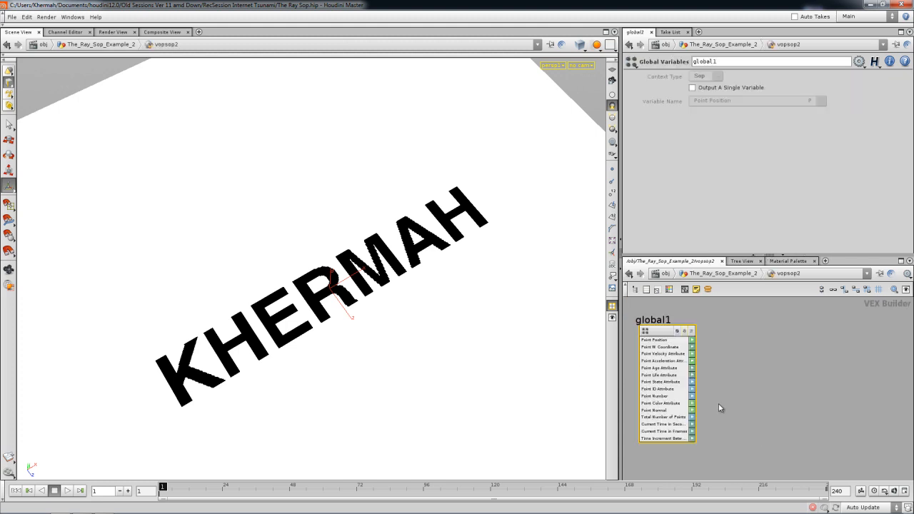
key("Tab")
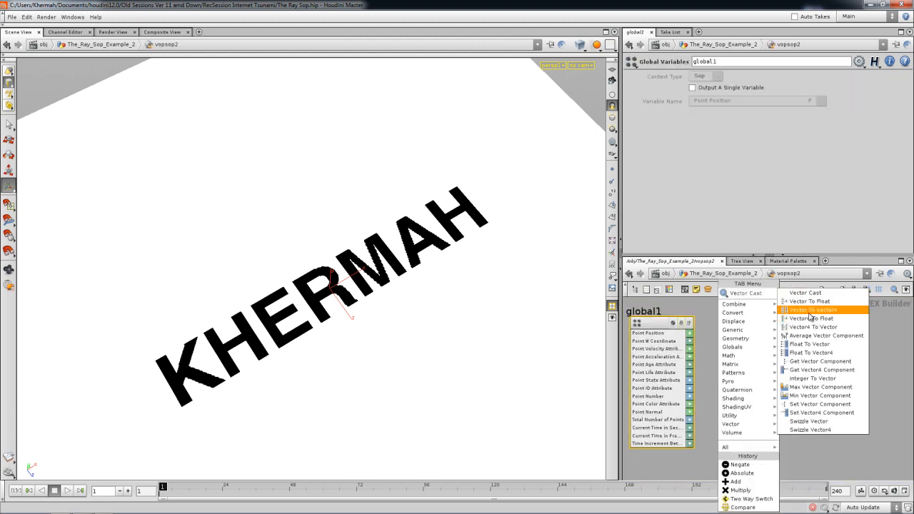
left_click(810, 310)
left_click(731, 382)
scroll(707, 402, "up", 3)
left_click_drag(733, 366, 744, 370)
key("Delete")
Step: Add a Vector To Float node beside global1 and feed it the Point Normal output
key("Tab")
mouse_move(755, 424)
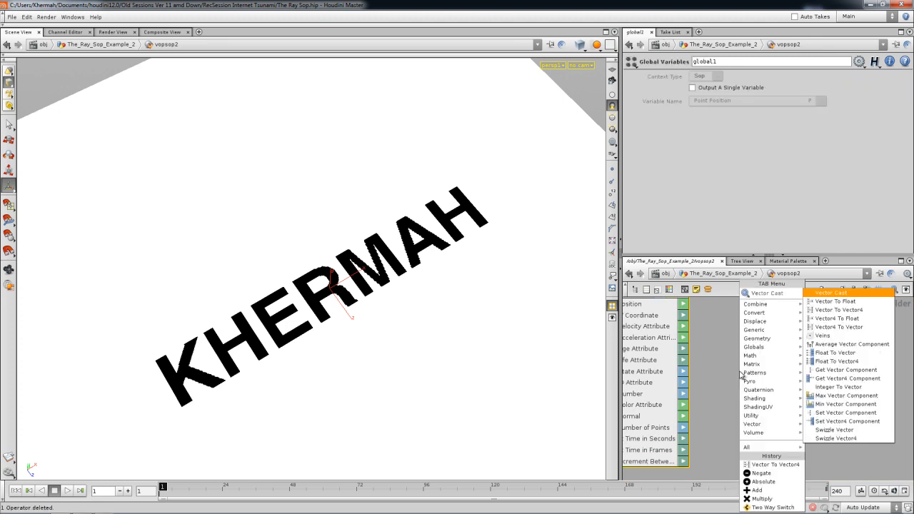
left_click(840, 304)
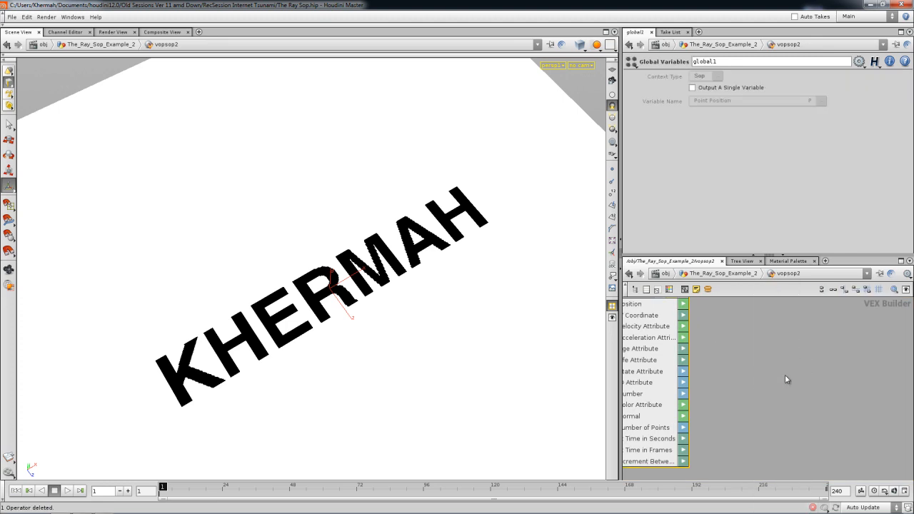
left_click(784, 374)
middle_click_drag(722, 411, 798, 412)
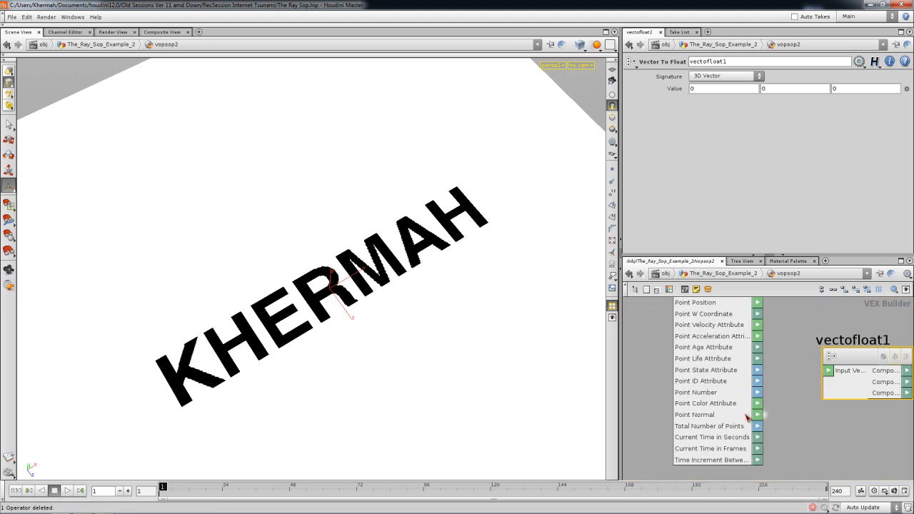
left_click(832, 370)
left_click_drag(844, 362, 838, 385)
middle_click_drag(781, 380, 678, 381)
left_click_drag(765, 378, 796, 355)
middle_click_drag(796, 355, 704, 374)
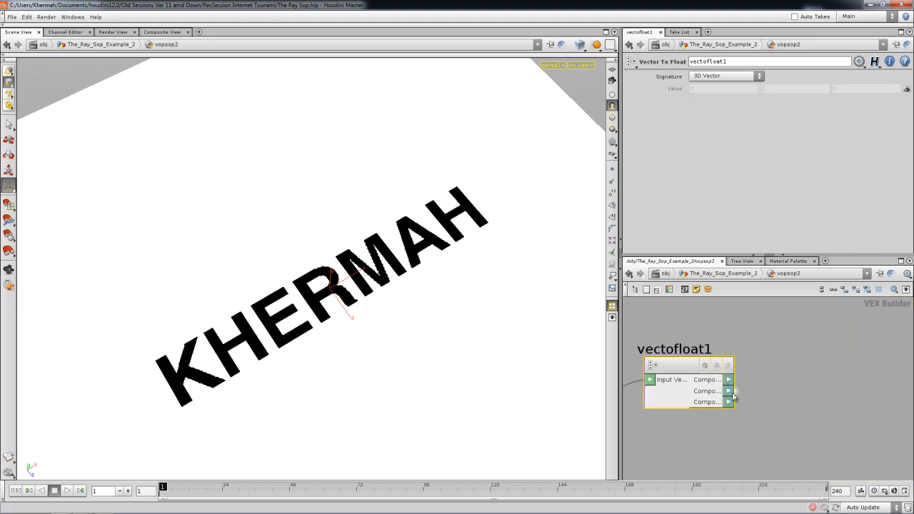
Step: Add a Compare node and wire the second component output of vectofloat1 into its Input 1
key("Tab")
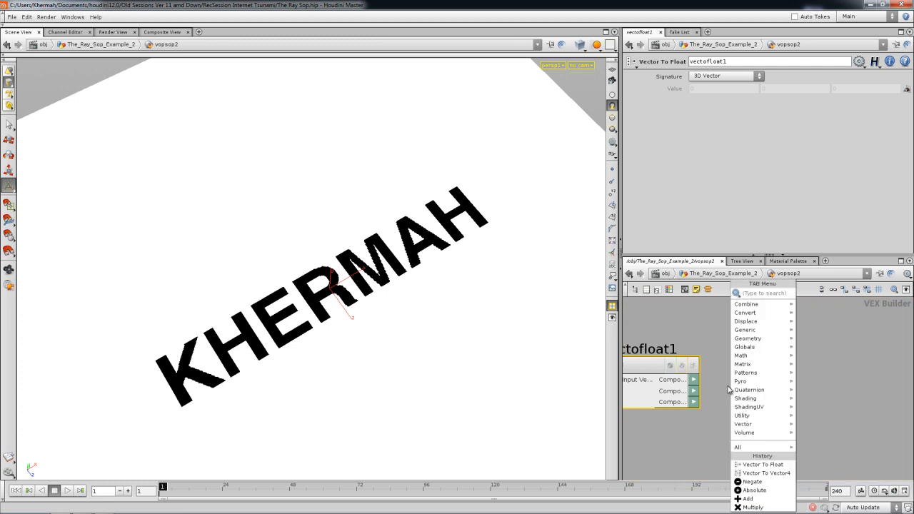
type("comp")
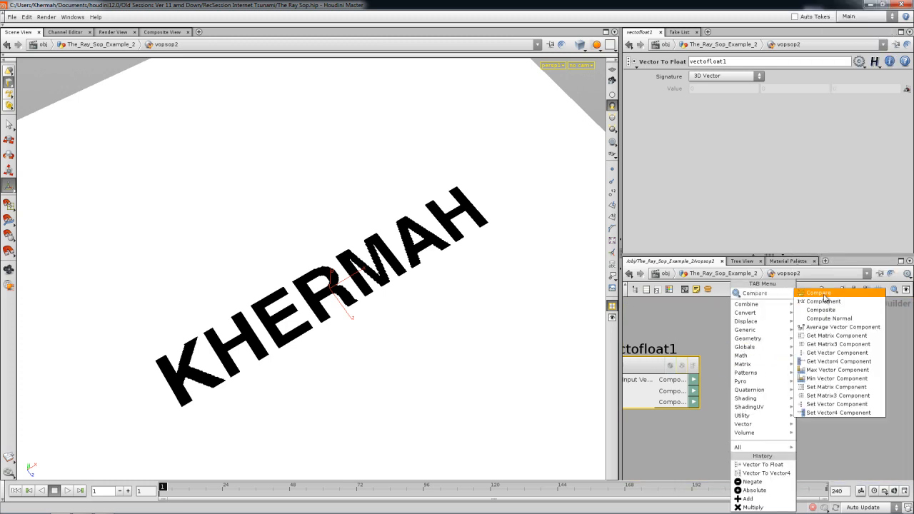
key("Return")
left_click(782, 353)
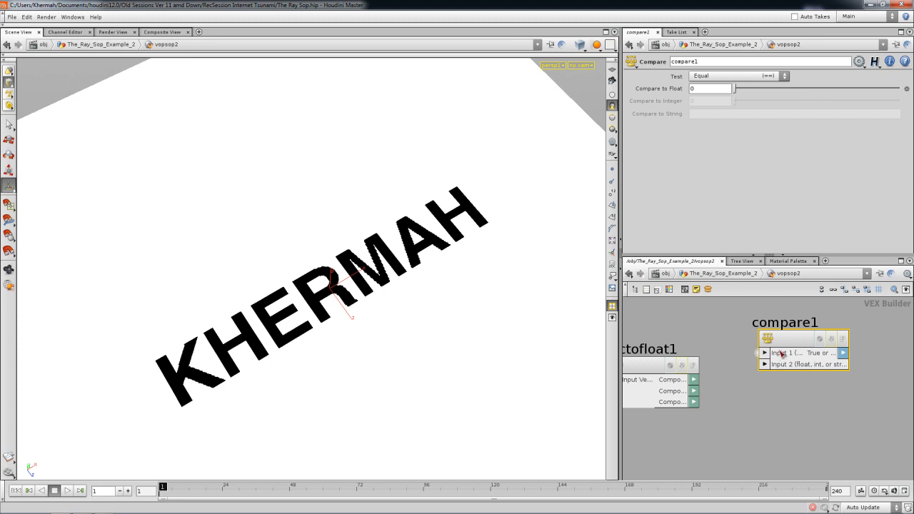
left_click_drag(787, 344, 797, 373)
Step: Set compare1's test to Not Equal against a float of 1, and adjust the node's placement
left_click(716, 78)
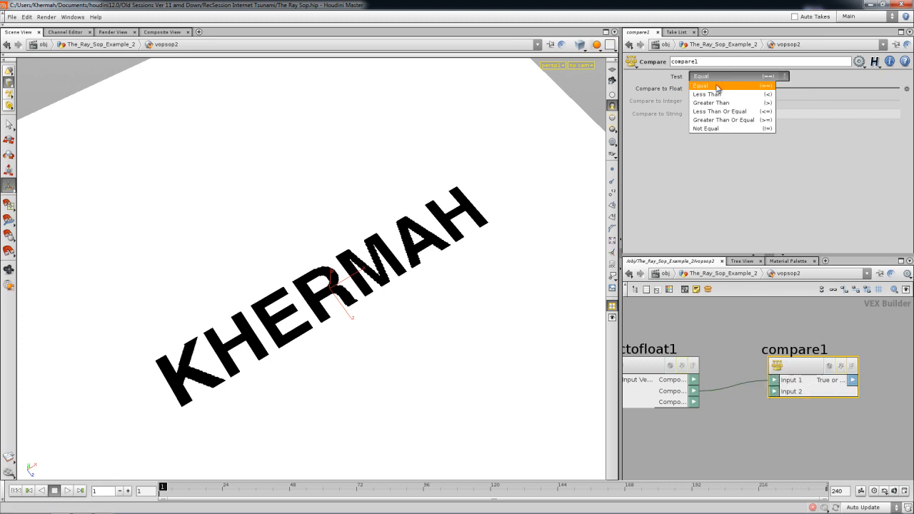
left_click(707, 129)
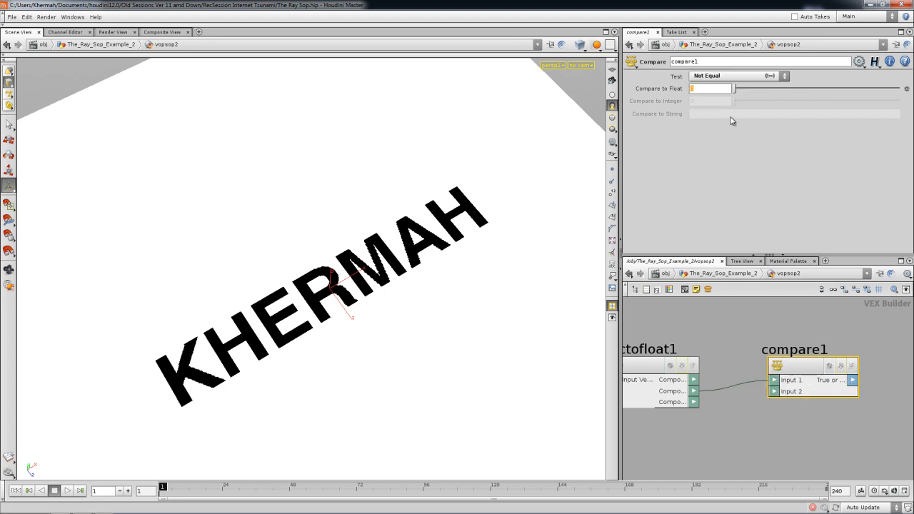
type("1")
key("Return")
left_click(773, 327)
left_click_drag(788, 364, 800, 364)
middle_click_drag(816, 343, 719, 335)
scroll(778, 344, "down", 2)
left_click_drag(724, 355, 712, 356)
middle_click_drag(752, 358, 727, 359)
Step: Return to the SOP network and examine the N[y] values of ray_normal_Intersection in the geometry spreadsheet
left_click(726, 275)
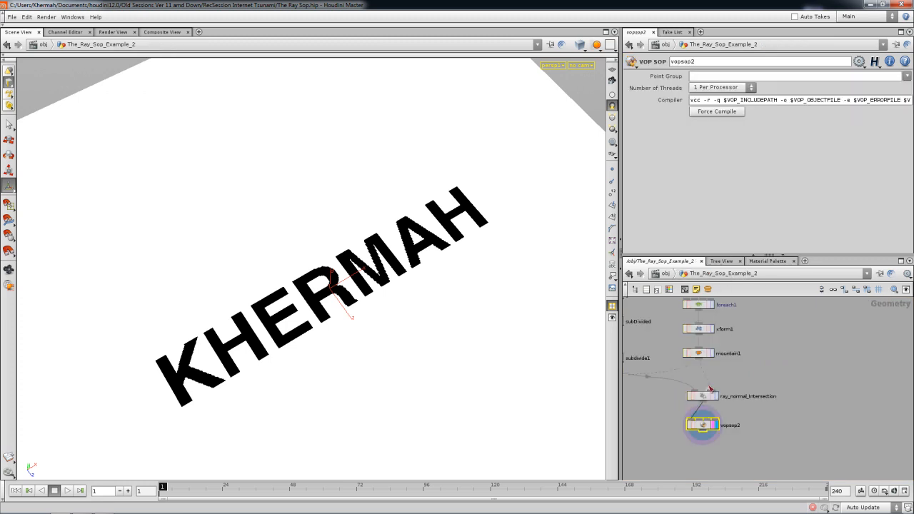
right_click(702, 422)
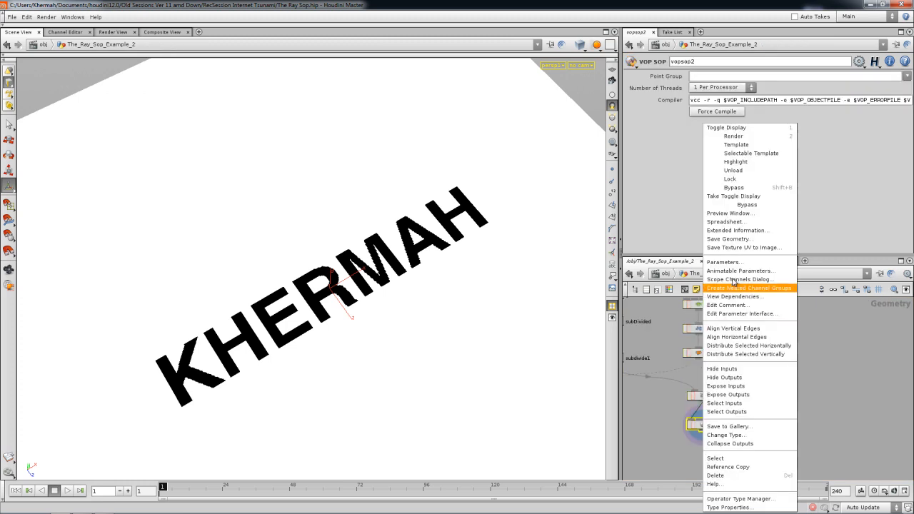
left_click(742, 222)
left_click_drag(519, 231, 505, 394)
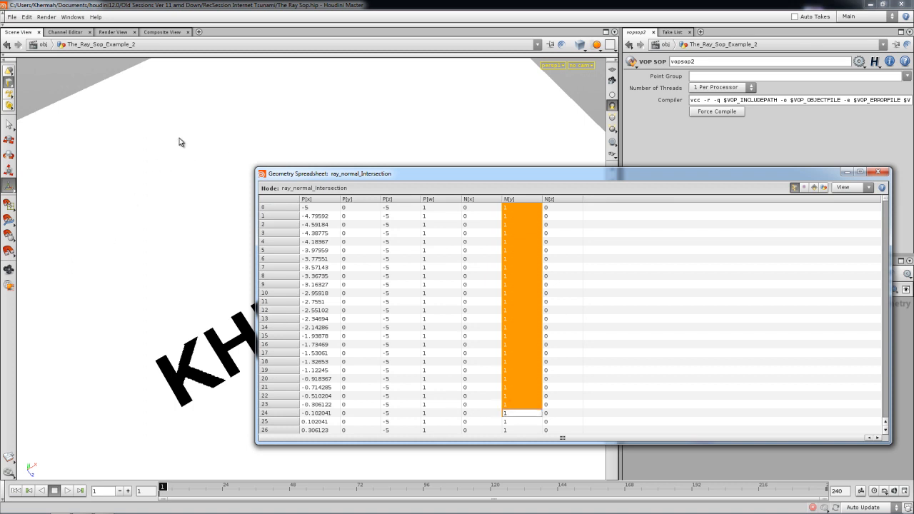
Step: Back inside vopsop2, add a Two Way Switch node and wire compare1's output into its Condition input
left_click(886, 172)
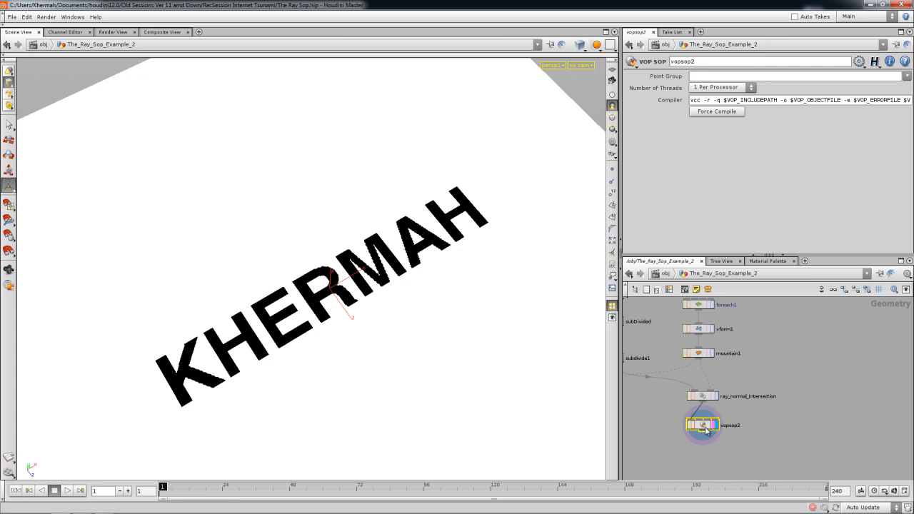
double_click(705, 427)
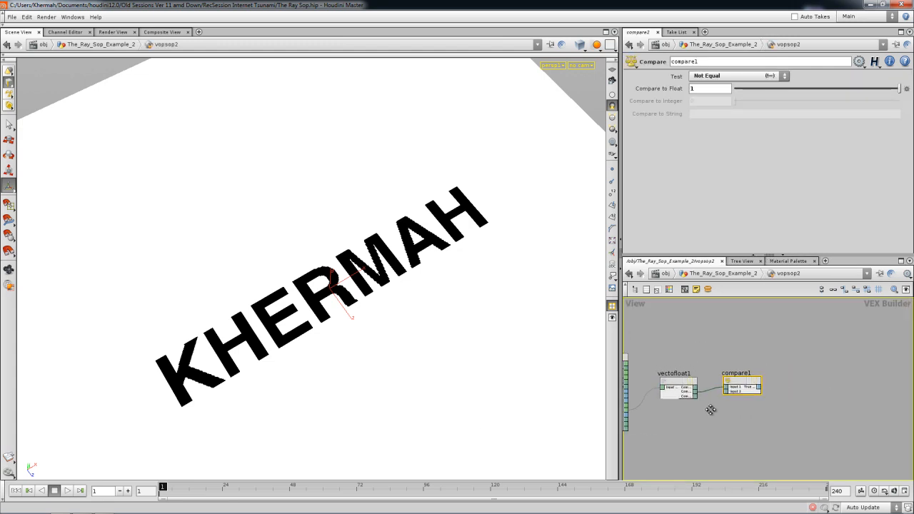
key("Tab")
type("tw")
left_click(805, 296)
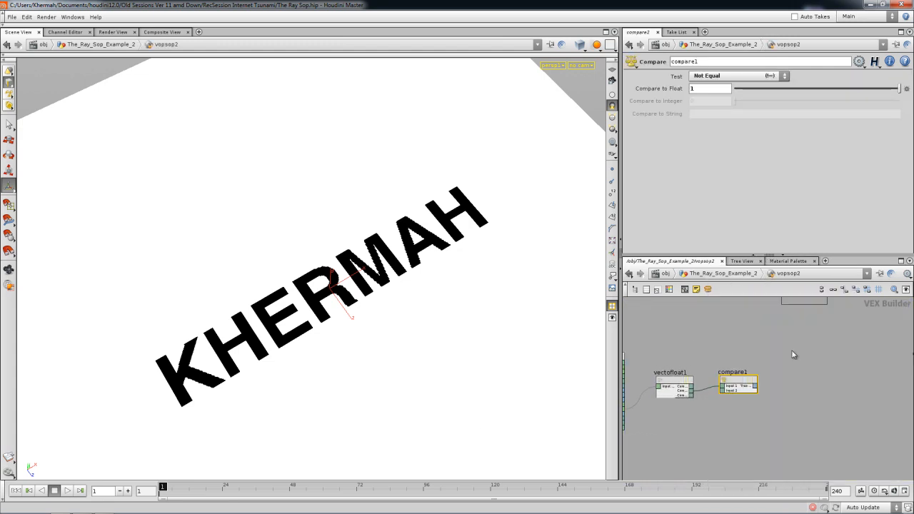
left_click(802, 415)
scroll(797, 413, "up", 3)
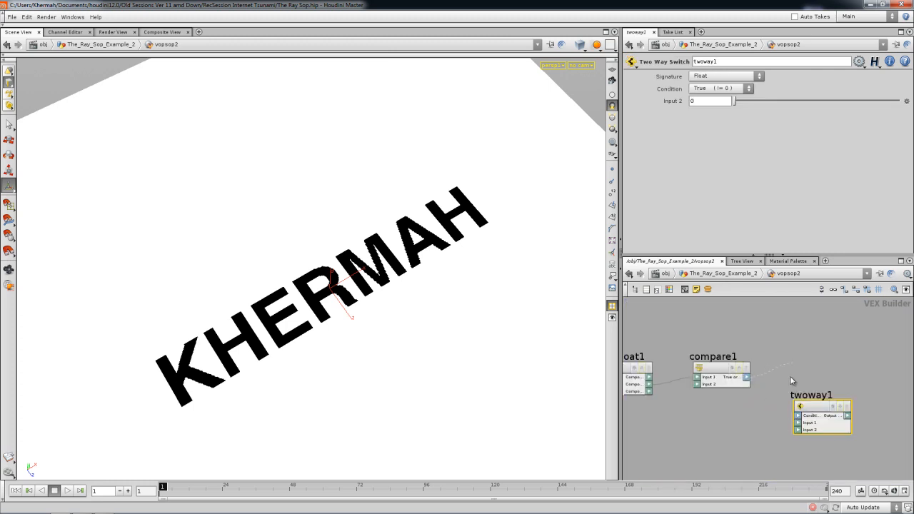
left_click(804, 421)
scroll(805, 420, "up", 2)
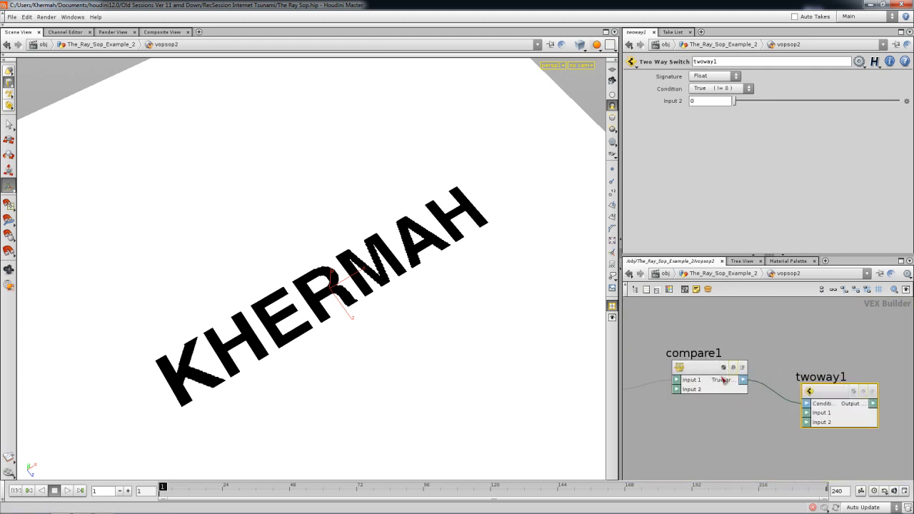
left_click_drag(827, 411, 826, 428)
Step: Wire global1's Point Normal output into Input 1 of twoway1
middle_click_drag(757, 426, 846, 409)
middle_click_drag(706, 413, 789, 402)
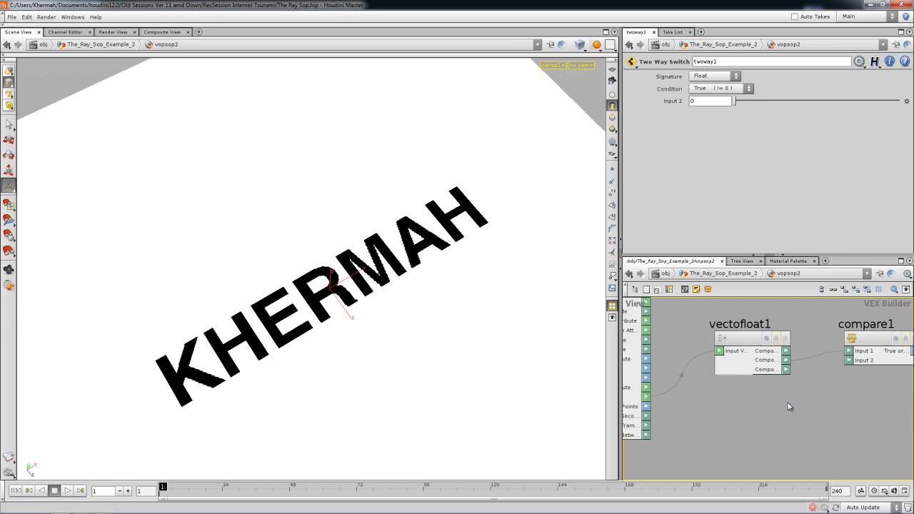
middle_click_drag(645, 398, 755, 398)
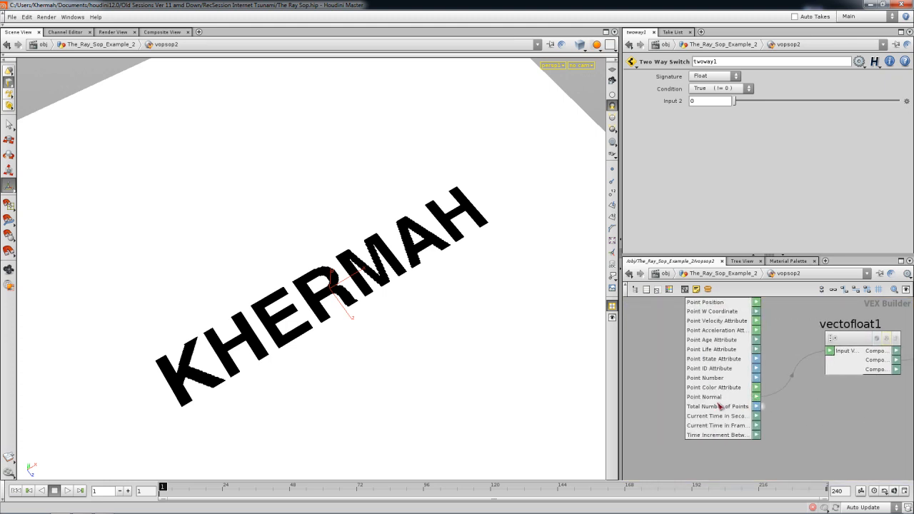
left_click(759, 399)
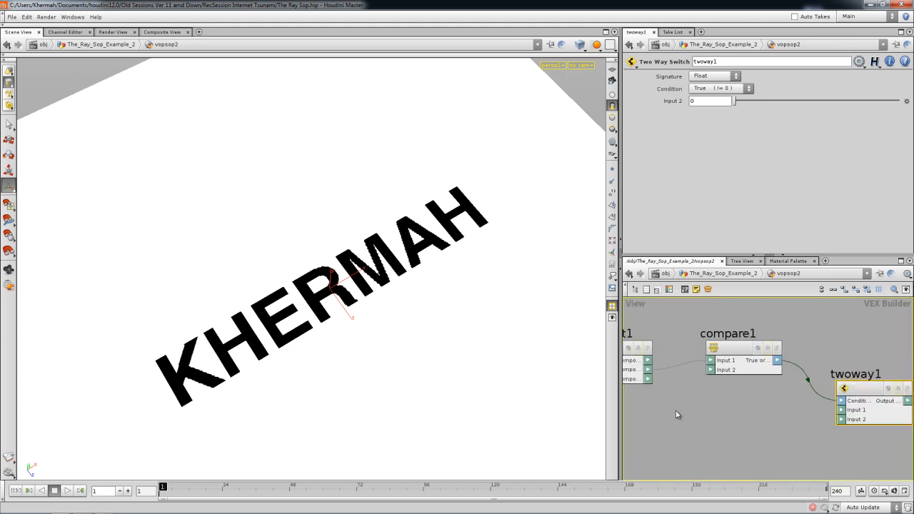
left_click(835, 412)
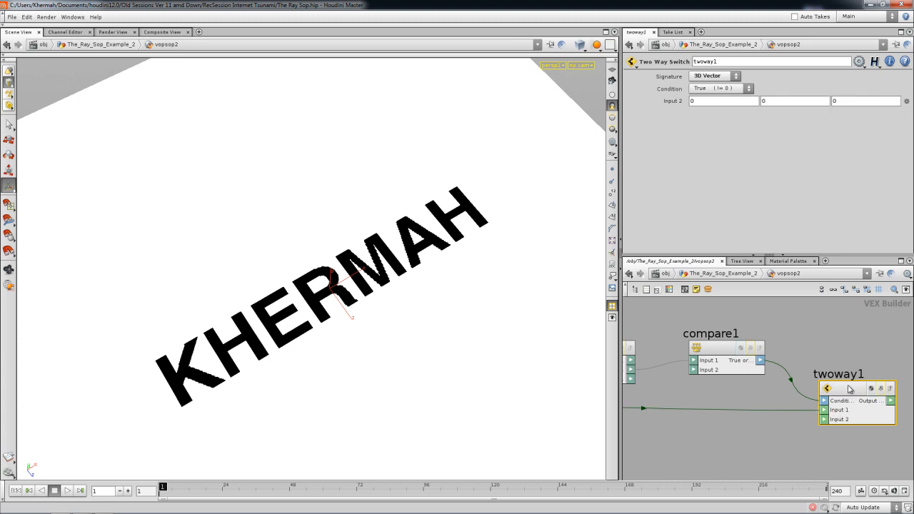
left_click_drag(847, 390, 844, 398)
Step: Make room before the output node and add a Multiply node fed by twoway1's output
scroll(839, 357, "down", 1)
middle_click_drag(835, 350, 718, 357)
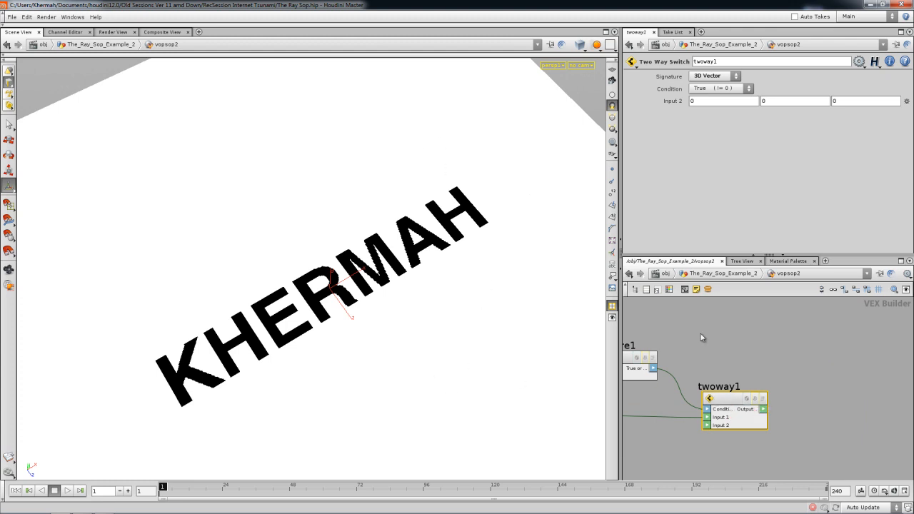
middle_click_drag(752, 348, 694, 370)
scroll(750, 365, "down", 1)
left_click_drag(832, 337, 904, 336)
middle_click_drag(722, 347, 744, 350)
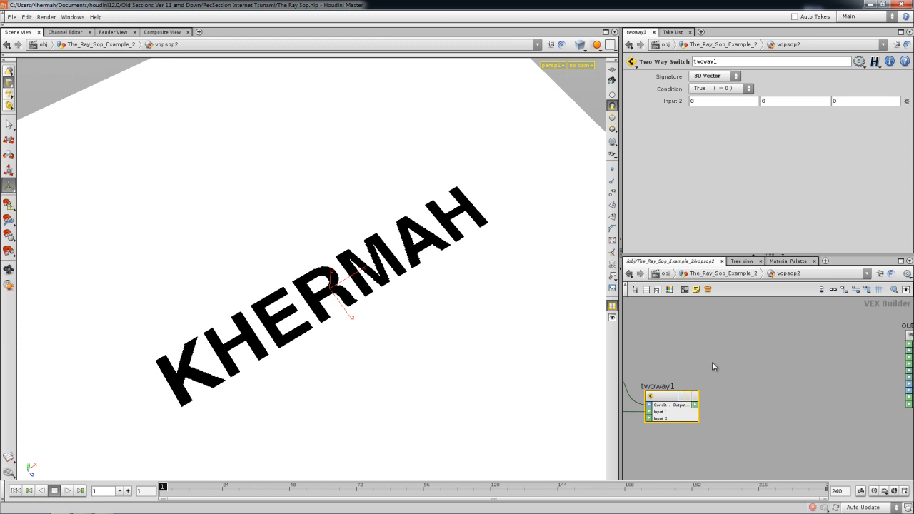
key("Tab")
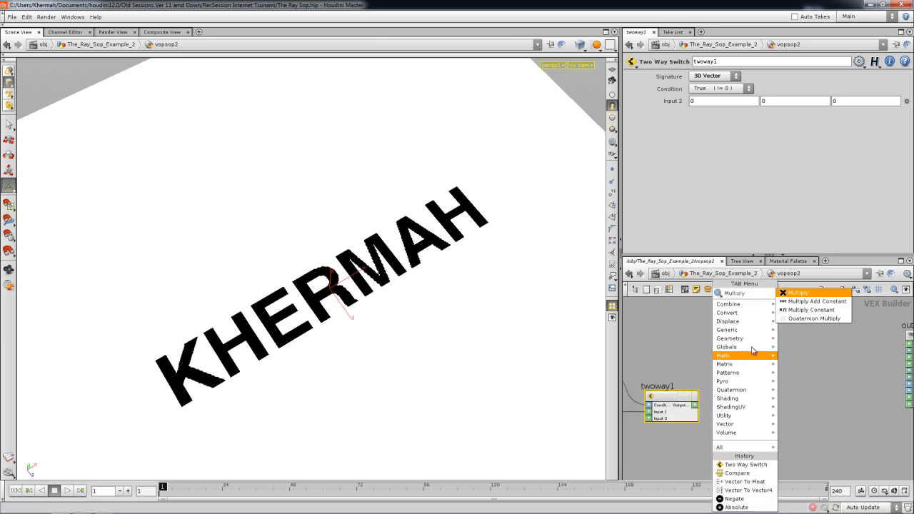
left_click(797, 293)
left_click(774, 357)
left_click_drag(774, 356, 755, 391)
scroll(723, 407, "down", 1)
Step: Create a constant for multiply1's second input, set its float default to 0.078, and tidy the placement of both nodes
right_click(755, 390)
left_click(771, 403)
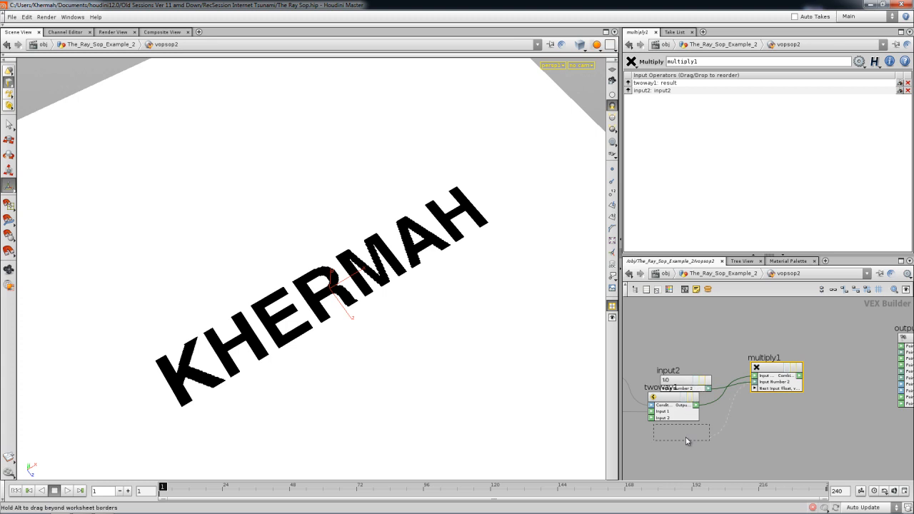
left_click_drag(696, 386, 694, 443)
left_click_drag(740, 130, 748, 125)
left_click_drag(773, 370, 774, 385)
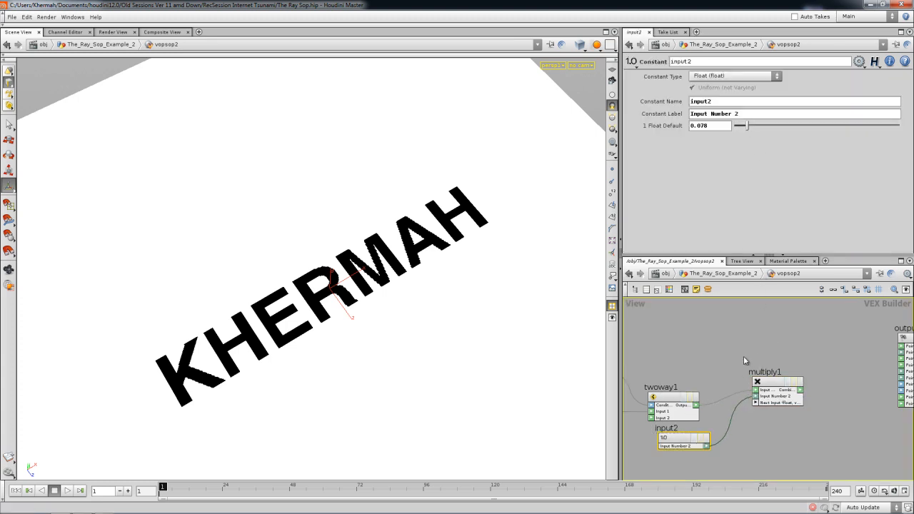
Step: Place an Add node after multiply1 and wire global1's Point Position output into its first input
middle_click_drag(744, 360, 770, 379)
key("Tab")
type("add")
left_click(754, 293)
left_click(816, 343)
middle_click_drag(707, 343, 861, 371)
middle_click_drag(643, 359, 756, 390)
left_click(752, 424)
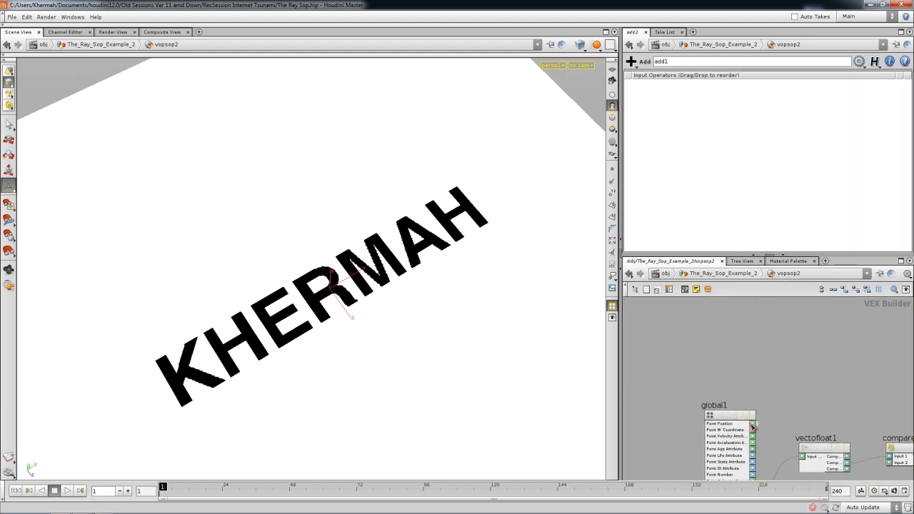
middle_click_drag(850, 386, 587, 367)
left_click(800, 392)
Step: Wire multiply1's product into add1's second input and add1's result into output1's point position, then inspect the displaced letters
middle_click_drag(751, 406, 706, 404)
left_click_drag(756, 380, 789, 397)
middle_click_drag(792, 456, 767, 449)
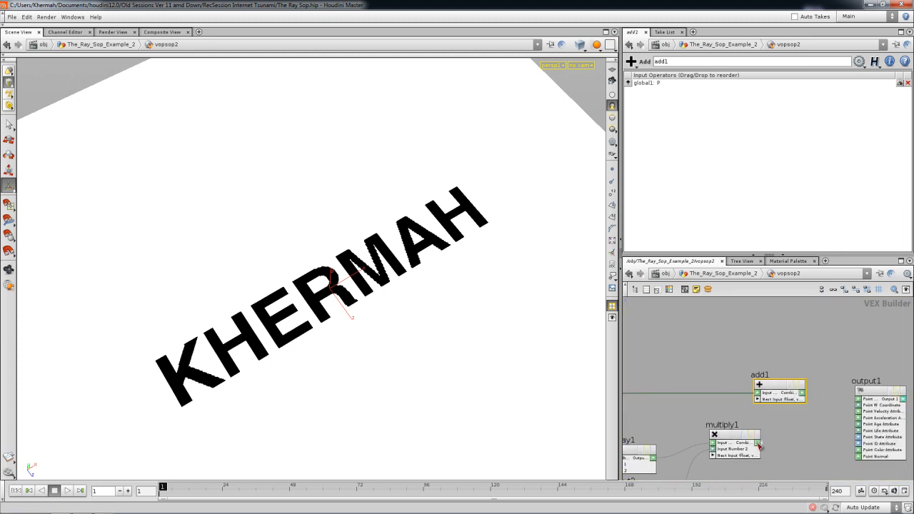
left_click(758, 400)
left_click_drag(779, 381, 809, 386)
middle_click_drag(802, 434, 717, 426)
left_click_drag(784, 392, 816, 390)
left_click(747, 385)
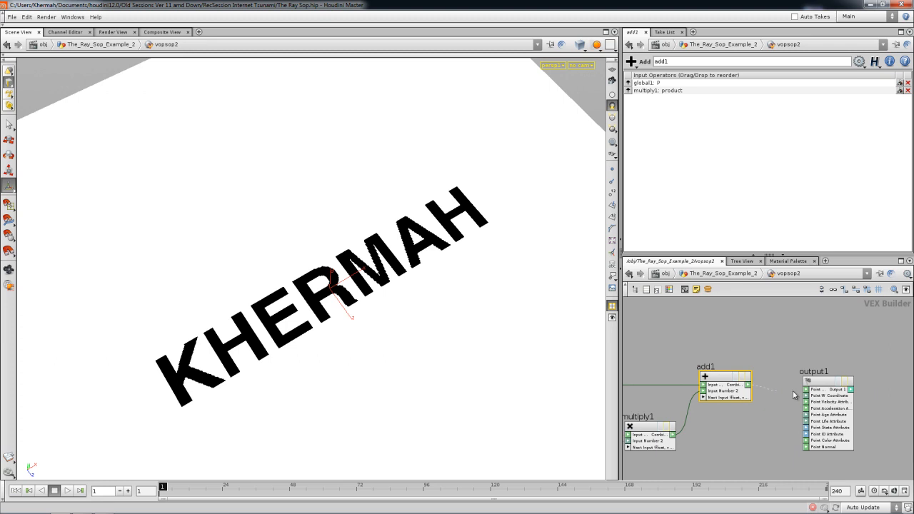
left_click(808, 390)
left_click_drag(375, 346, 368, 321, "alt")
right_click_drag(368, 320, 453, 301)
left_click_drag(453, 300, 351, 363)
right_click_drag(350, 363, 320, 324)
left_click_drag(321, 325, 381, 252, "alt")
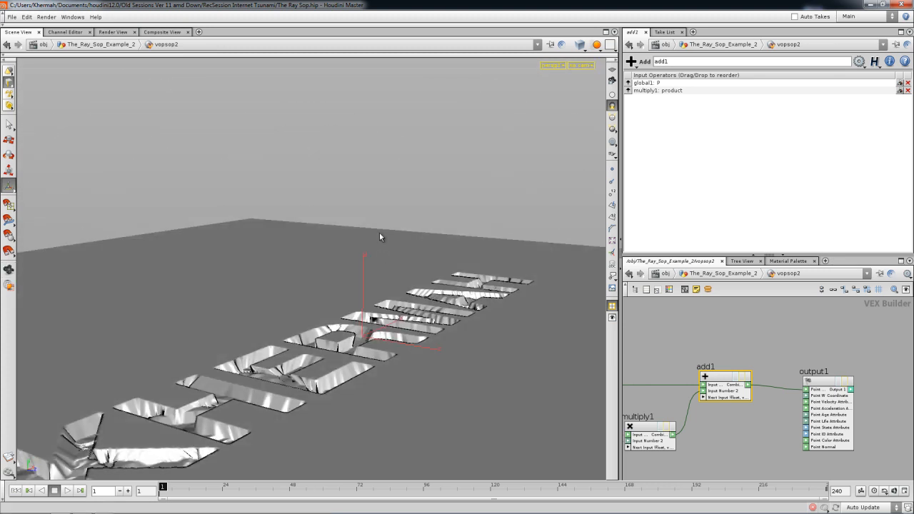
middle_click_drag(328, 419, 386, 354, "alt")
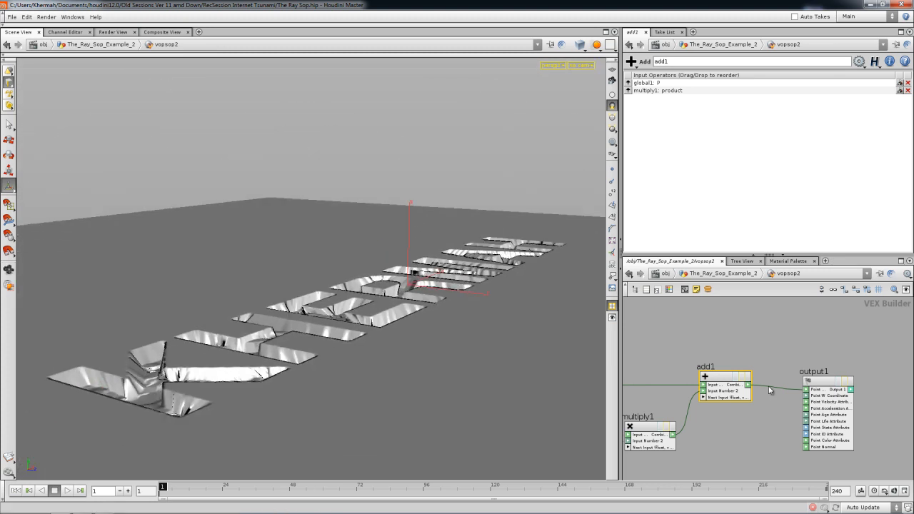
Step: Space the nodes out and insert a Negate node on the wire between multiply1 and add1
middle_click_drag(751, 367, 728, 345)
left_click_drag(805, 360, 883, 356)
left_click_drag(705, 360, 796, 359)
middle_click_drag(707, 367, 800, 351)
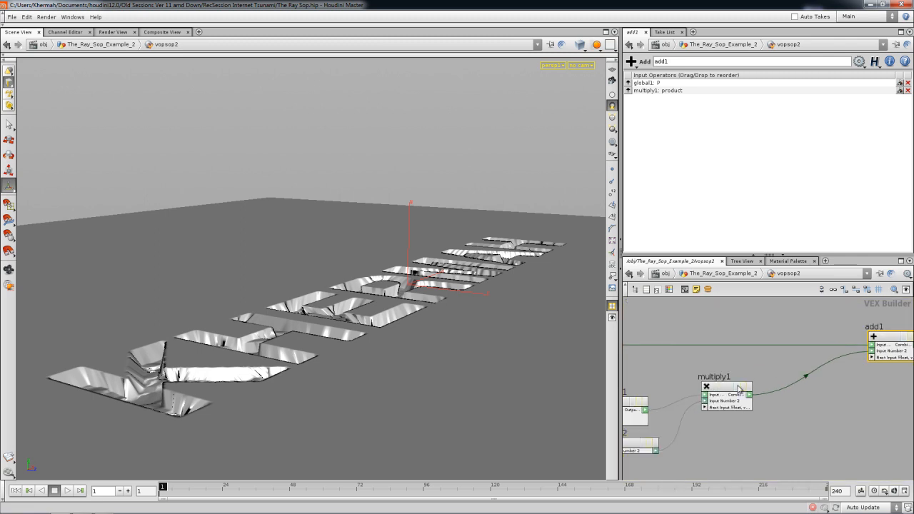
left_click_drag(719, 391, 714, 399)
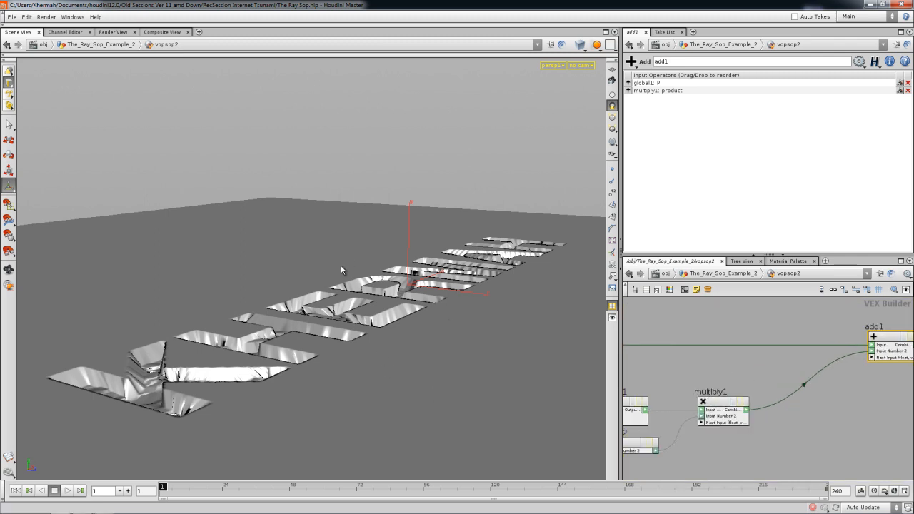
middle_click_drag(730, 357, 680, 357)
key("Tab")
type("ne")
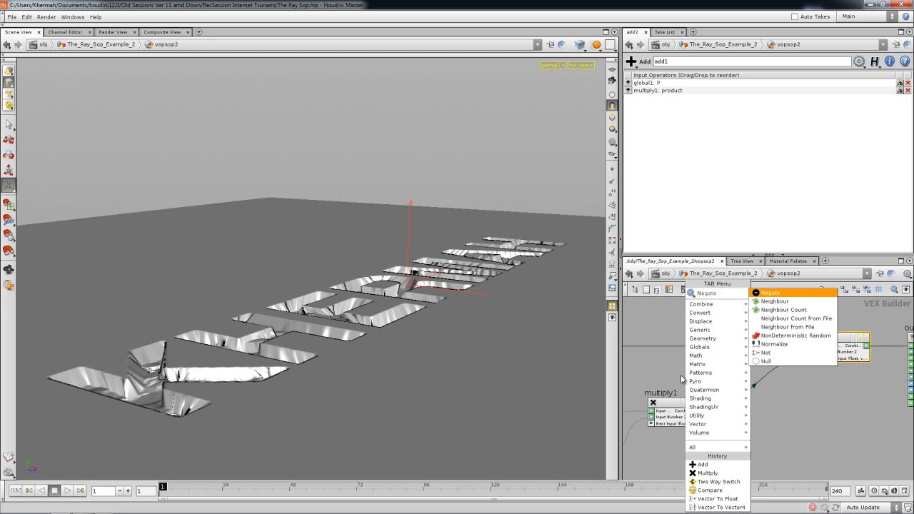
key("Return")
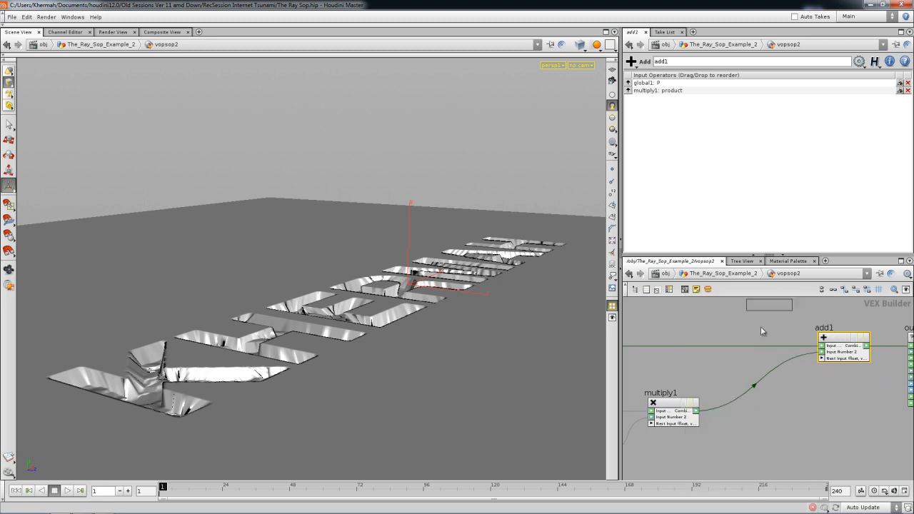
left_click(755, 392)
left_click_drag(477, 304, 427, 329, "alt")
left_click_drag(307, 366, 613, 430)
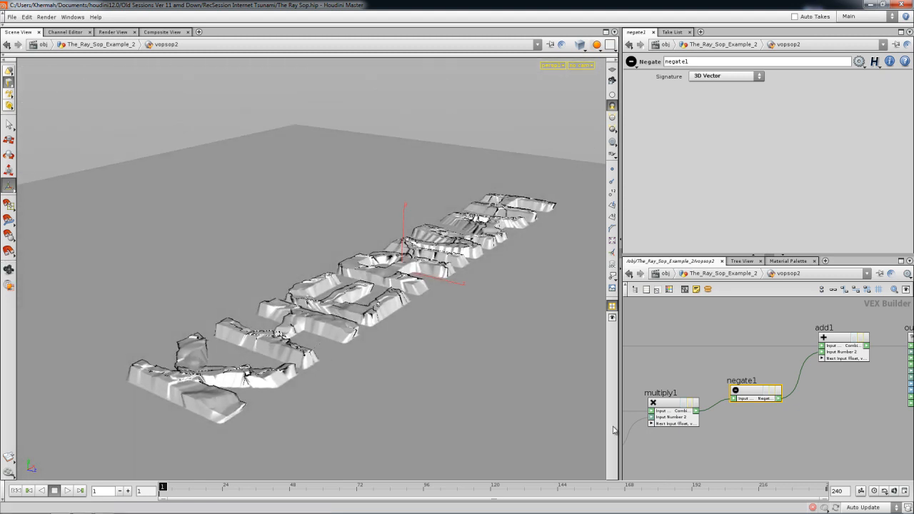
Step: Read the help page for the Negate node, close it, and examine the raised letters up close
right_click(752, 397)
left_click(796, 484)
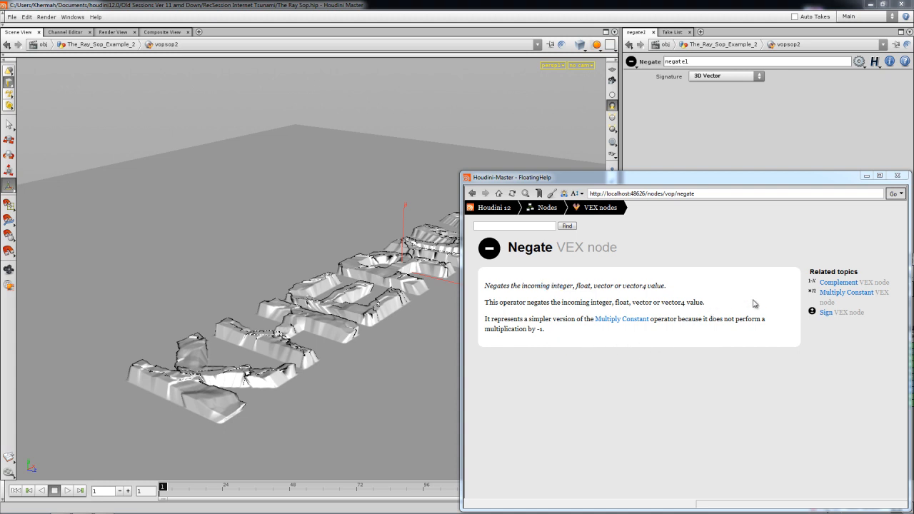
left_click(898, 176)
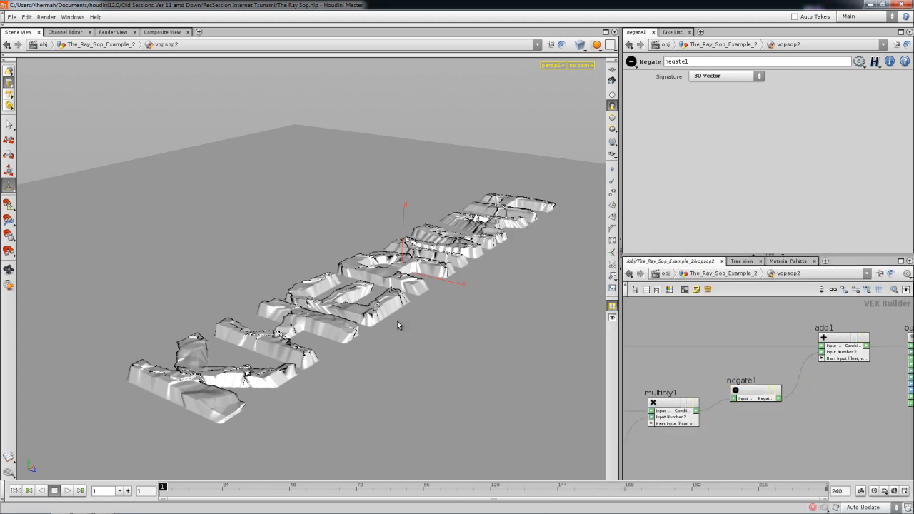
left_click_drag(398, 294, 456, 300, "alt")
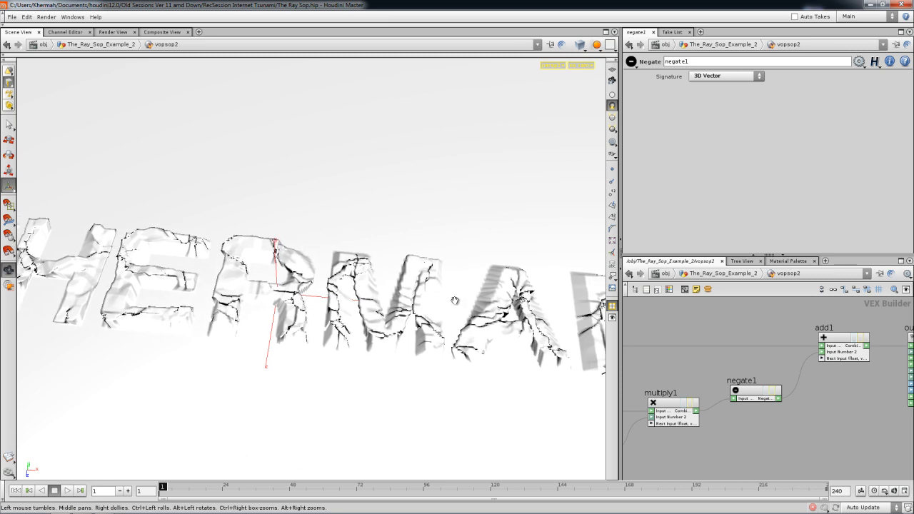
Step: In the SOP network, move the text with xform1 to a Y translation of about 1.81 above the grid
left_click(738, 275)
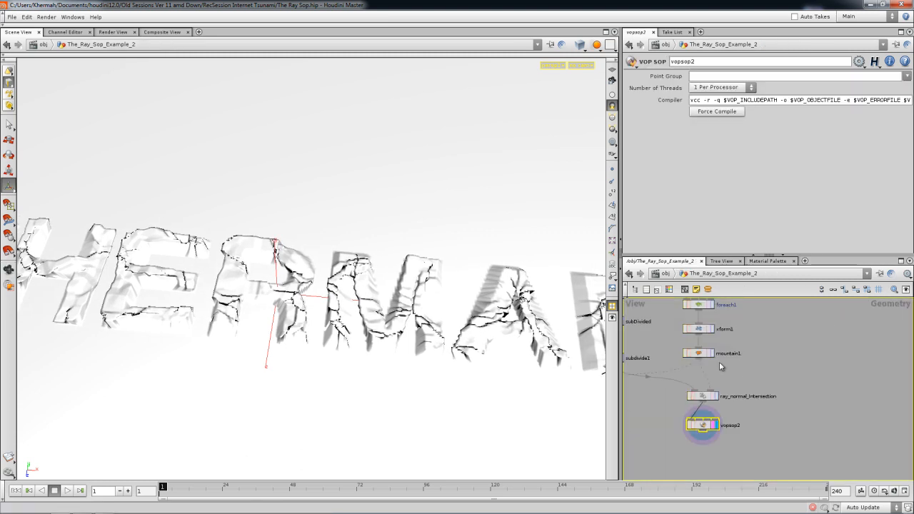
left_click(702, 331)
left_click_drag(429, 330, 373, 266, "alt")
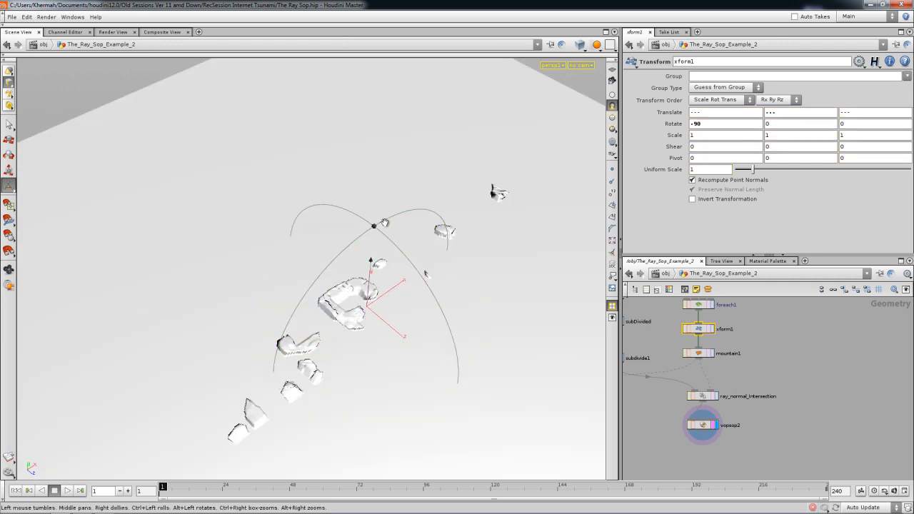
left_click_drag(384, 223, 406, 146)
left_click_drag(479, 255, 374, 267)
right_click_drag(374, 267, 406, 279)
middle_click_drag(407, 280, 418, 312)
right_click_drag(392, 311, 493, 325)
left_click_drag(493, 325, 495, 364)
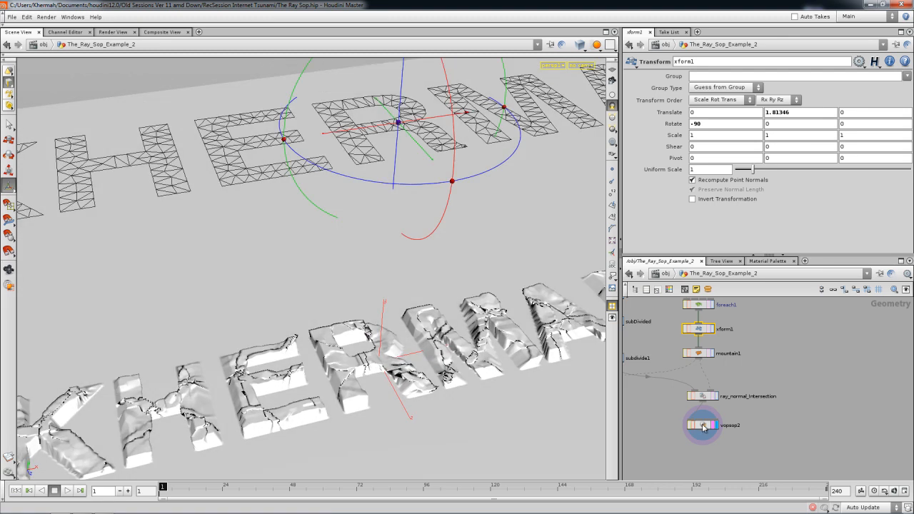
right_click_drag(468, 361, 378, 347)
left_click_drag(378, 347, 426, 308)
Step: Reopen vopsop2 and insert an Absolute node between negate1 and add1, spacing out add1 and output1
double_click(706, 427)
middle_click_drag(768, 373, 636, 400)
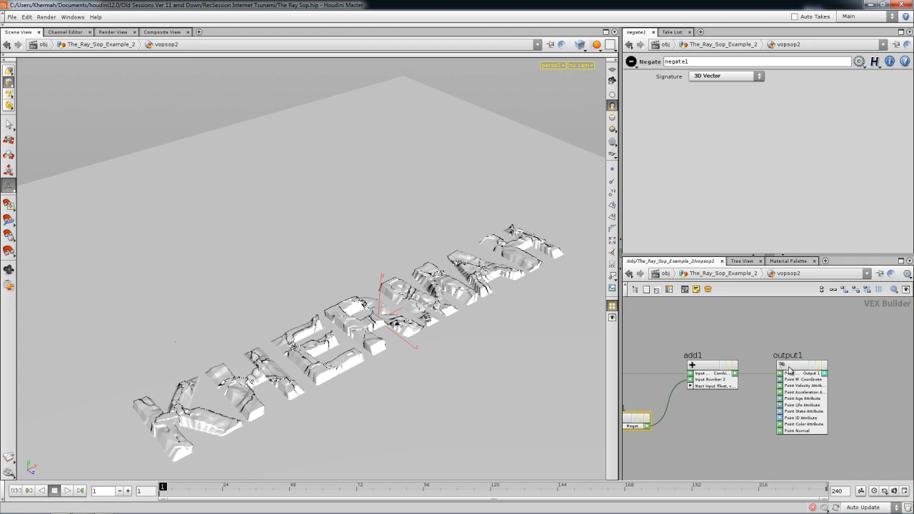
left_click_drag(787, 368, 867, 368)
key("Tab")
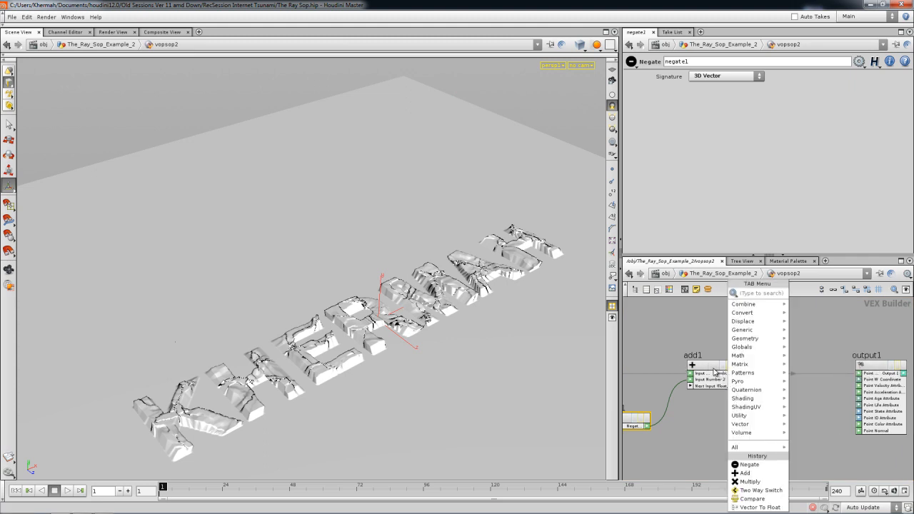
mouse_move(731, 447)
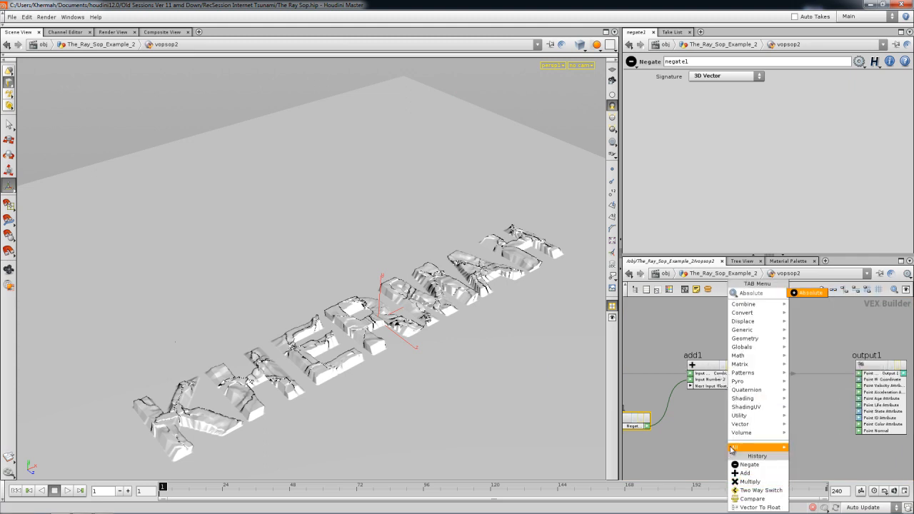
left_click(809, 293)
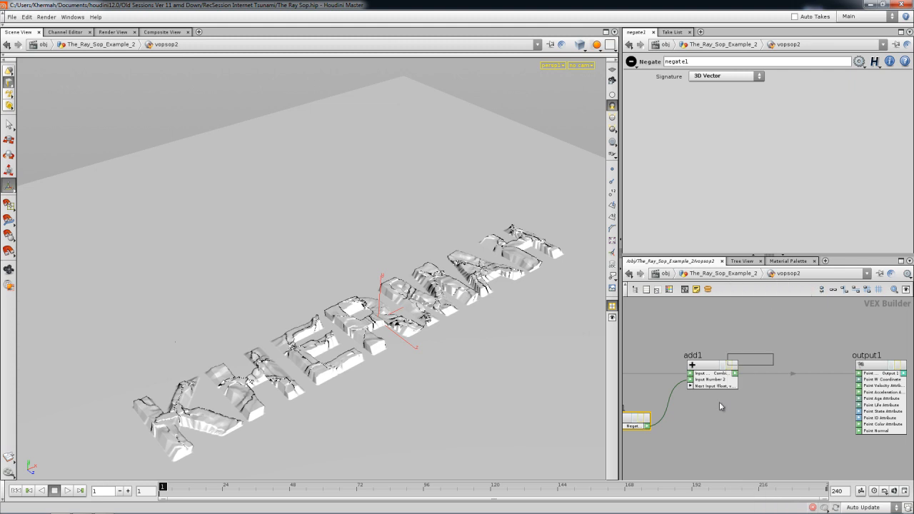
left_click(674, 411)
left_click_drag(674, 408, 704, 421)
left_click_drag(711, 369, 782, 369)
left_click_drag(294, 340, 544, 398)
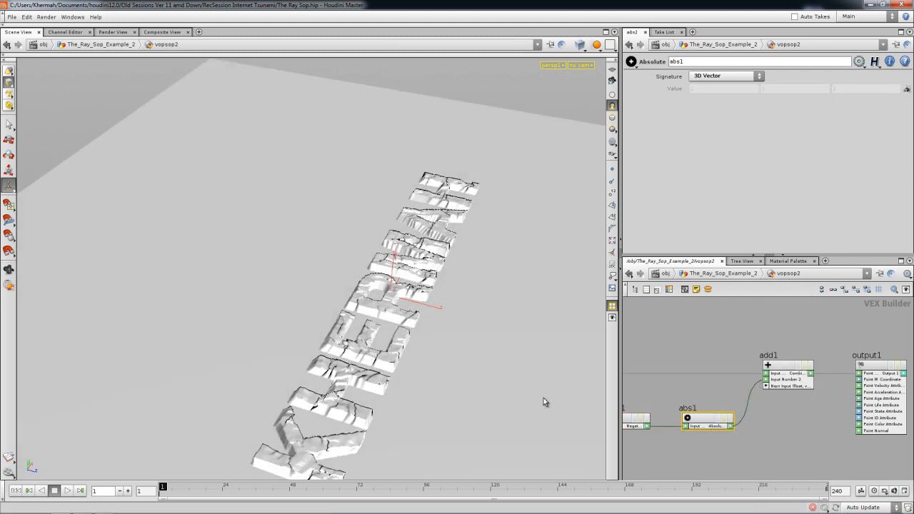
Step: Leave vopsop2 for the SOP network and set mountain1's Height to about 0.195
left_click(723, 421)
left_click(723, 421)
left_click_drag(532, 382, 451, 258)
left_click_drag(320, 269, 293, 280)
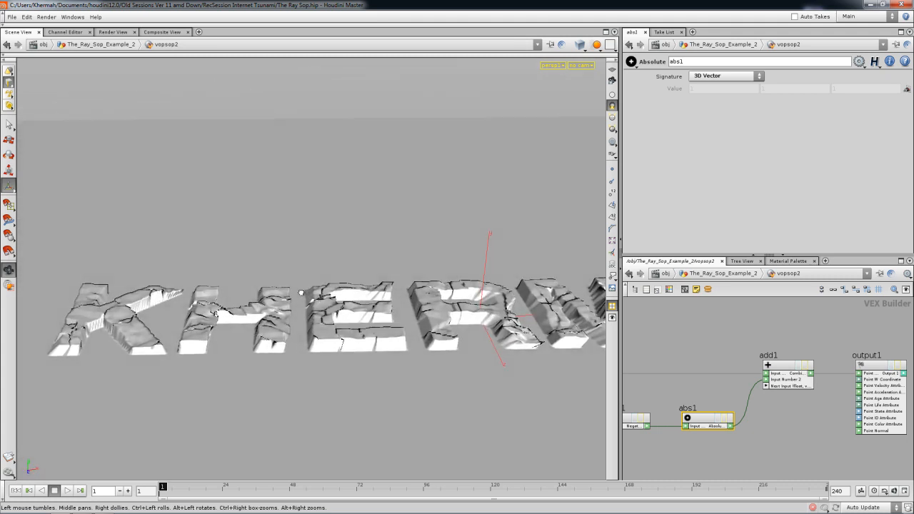
left_click(704, 275)
middle_click_drag(718, 350, 721, 381)
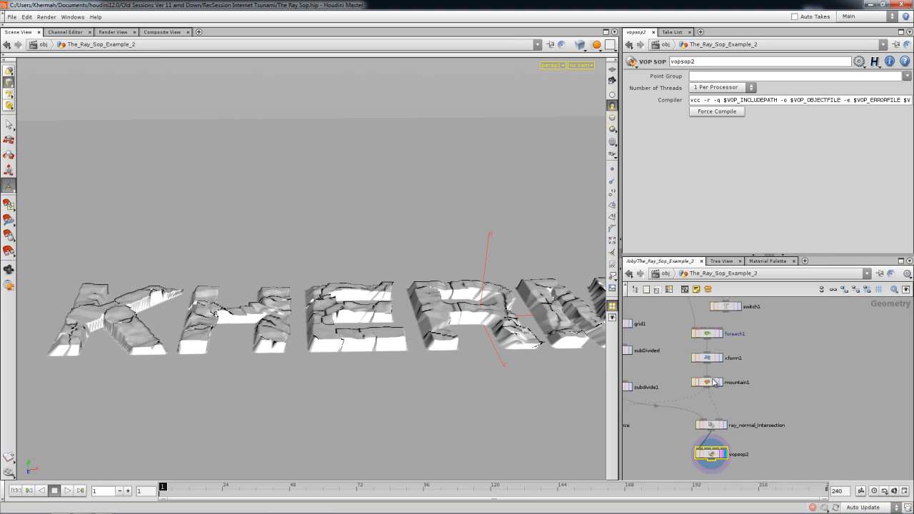
left_click(707, 383)
left_click_drag(791, 143, 769, 135)
key("Escape")
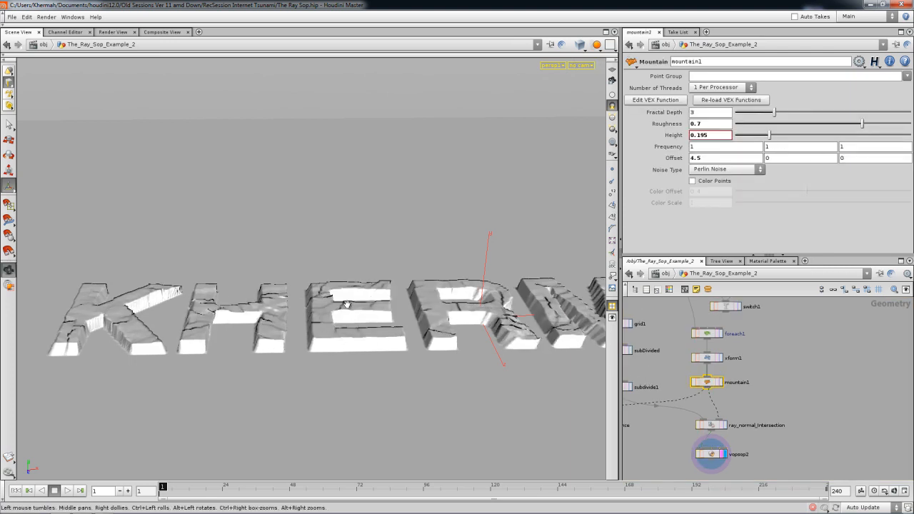
Step: Try lower Height values of about 0.073 and 0.154 on mountain1 and compare the roughness of the raised letters
left_click(747, 136)
middle_click_drag(310, 324, 320, 343, "alt")
left_click_drag(320, 344, 392, 357)
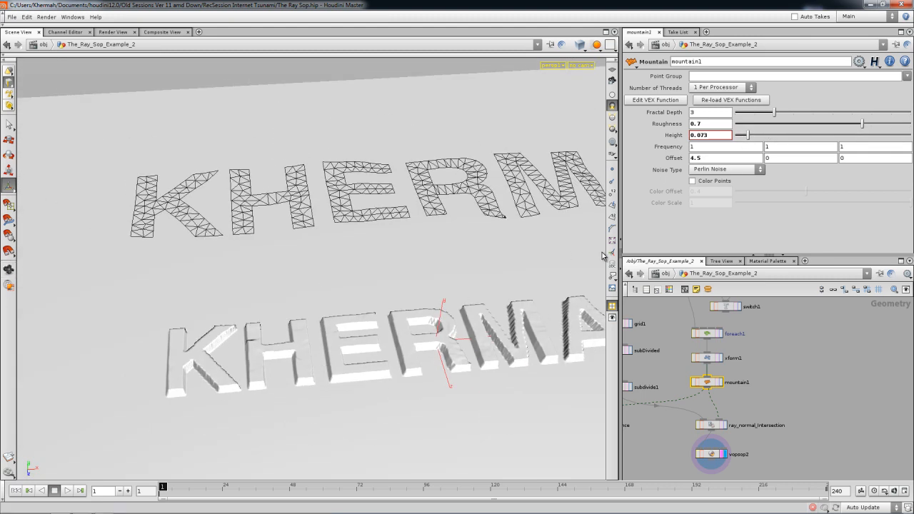
left_click(762, 136)
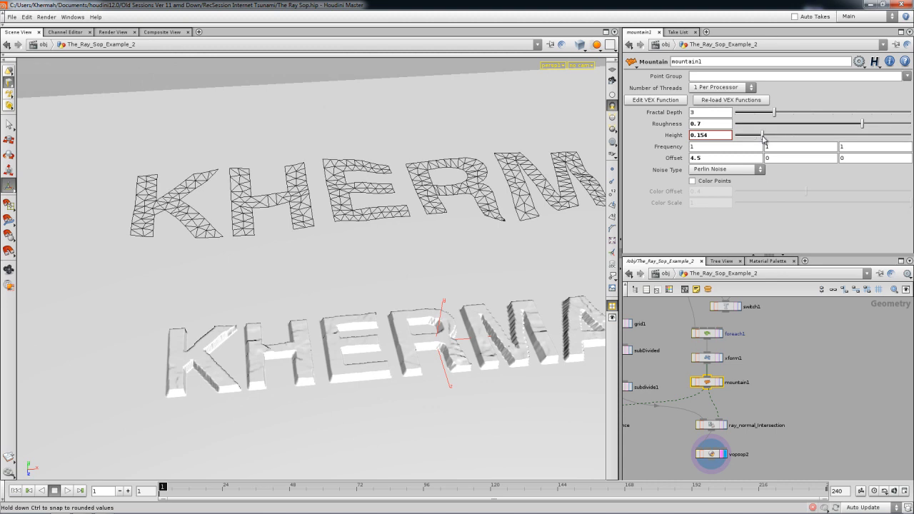
key("Escape")
left_click_drag(486, 242, 440, 195)
left_click_drag(420, 226, 397, 264)
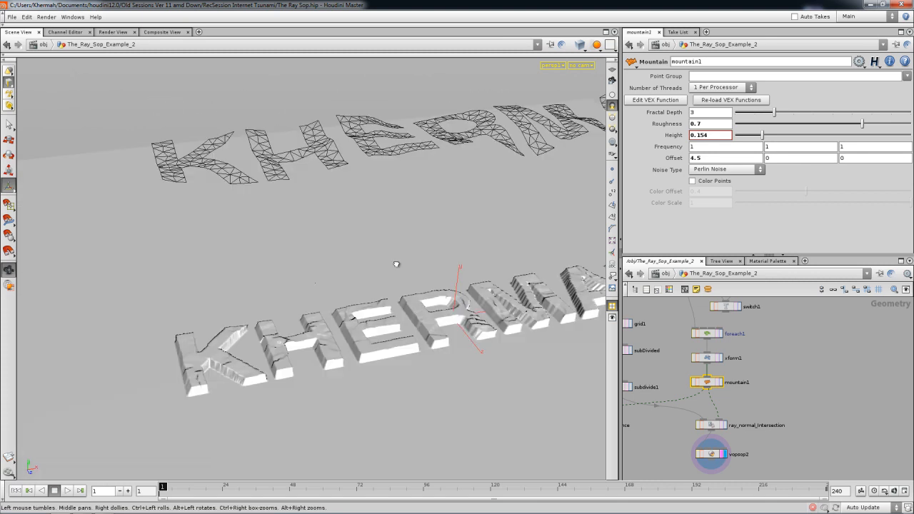
Step: Set mountain1's Height to about 0.222 and check the rough letters against the distorted text above the grid
left_click_drag(762, 135, 677, 142)
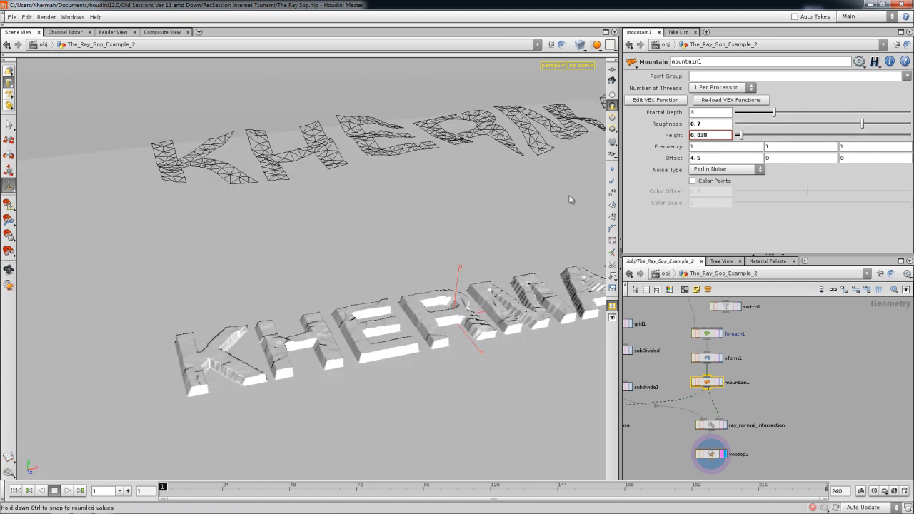
left_click_drag(274, 344, 285, 329)
left_click_drag(761, 134, 774, 135)
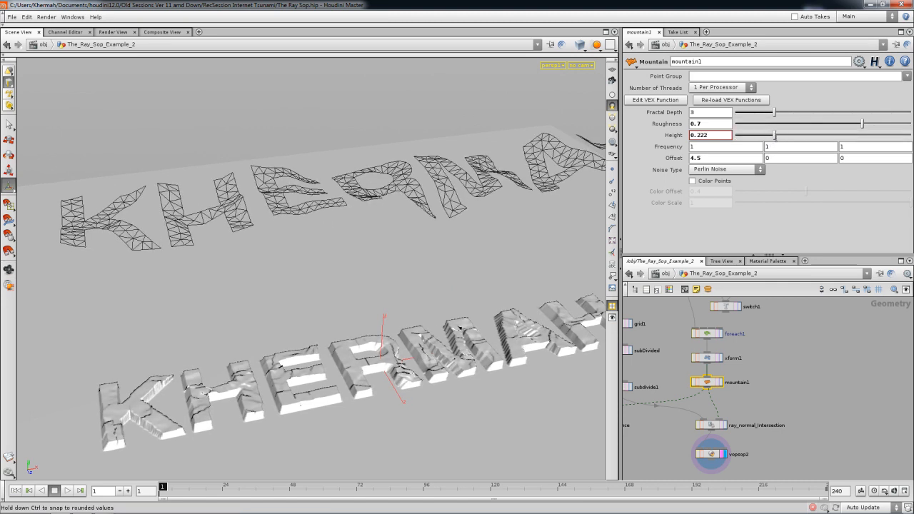
middle_click_drag(434, 328, 407, 339, "alt")
scroll(407, 339, "down", 3)
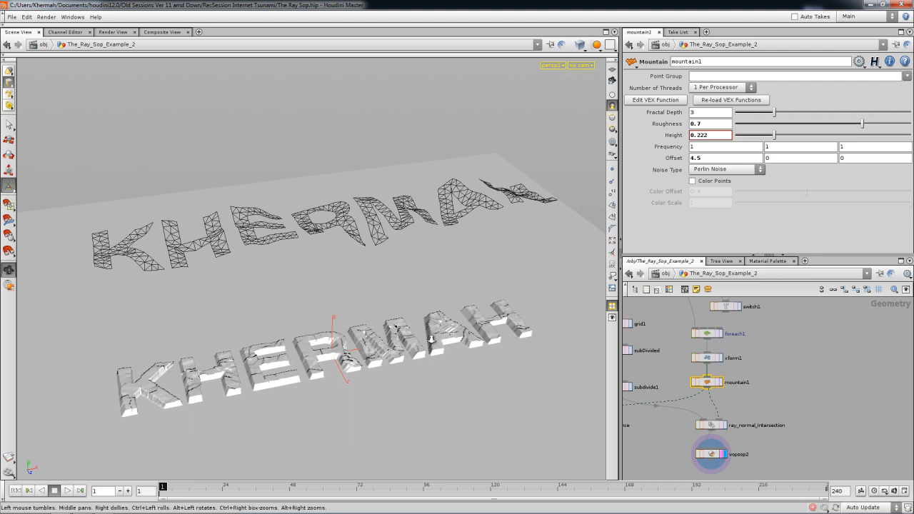
scroll(336, 354, "down", 4)
left_click_drag(336, 354, 528, 377)
Step: Line up ray_normal_Intersection and vopsop2 directly beneath mountain1 in the network, leaving a wider gap below mountain1
middle_click_drag(679, 401, 791, 372)
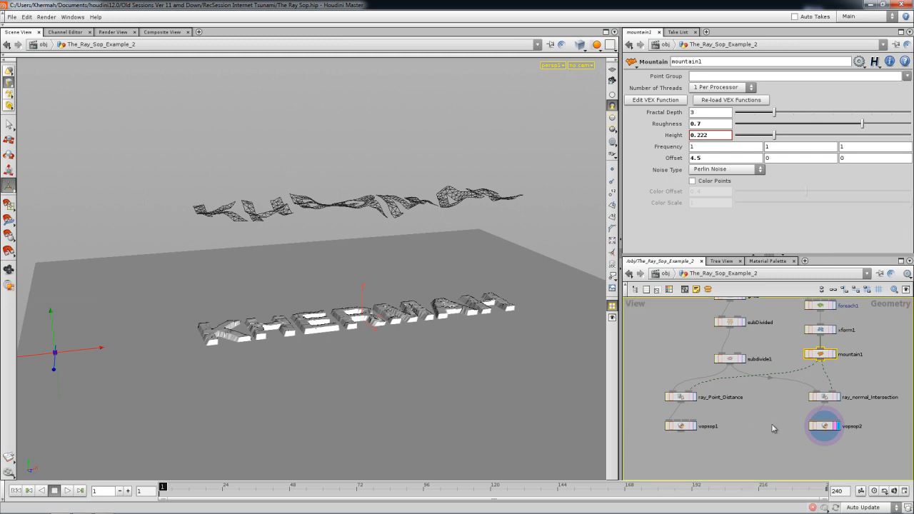
middle_click_drag(770, 424, 750, 448)
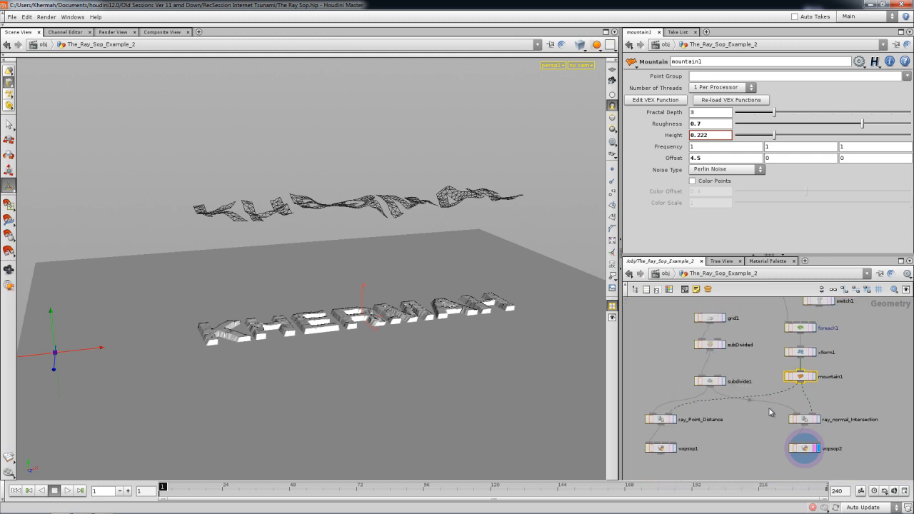
left_click(803, 419)
left_click_drag(836, 464, 801, 428)
left_click(761, 431)
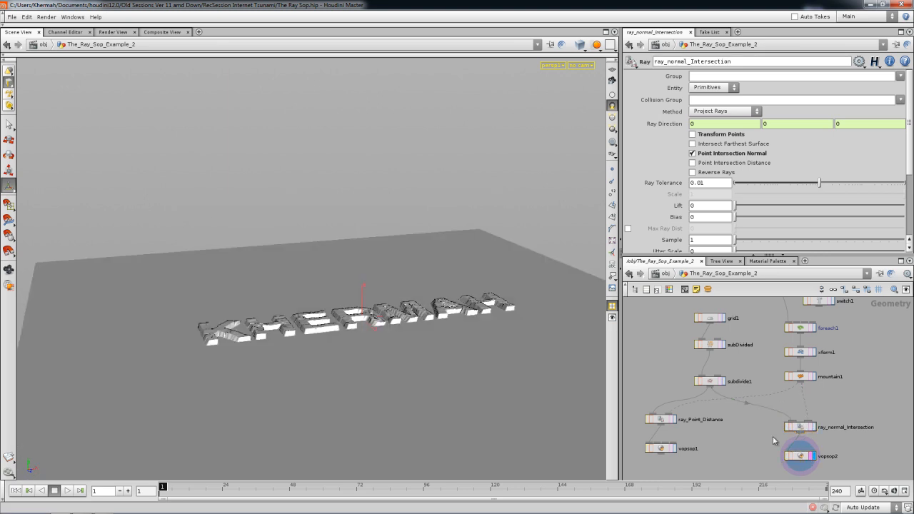